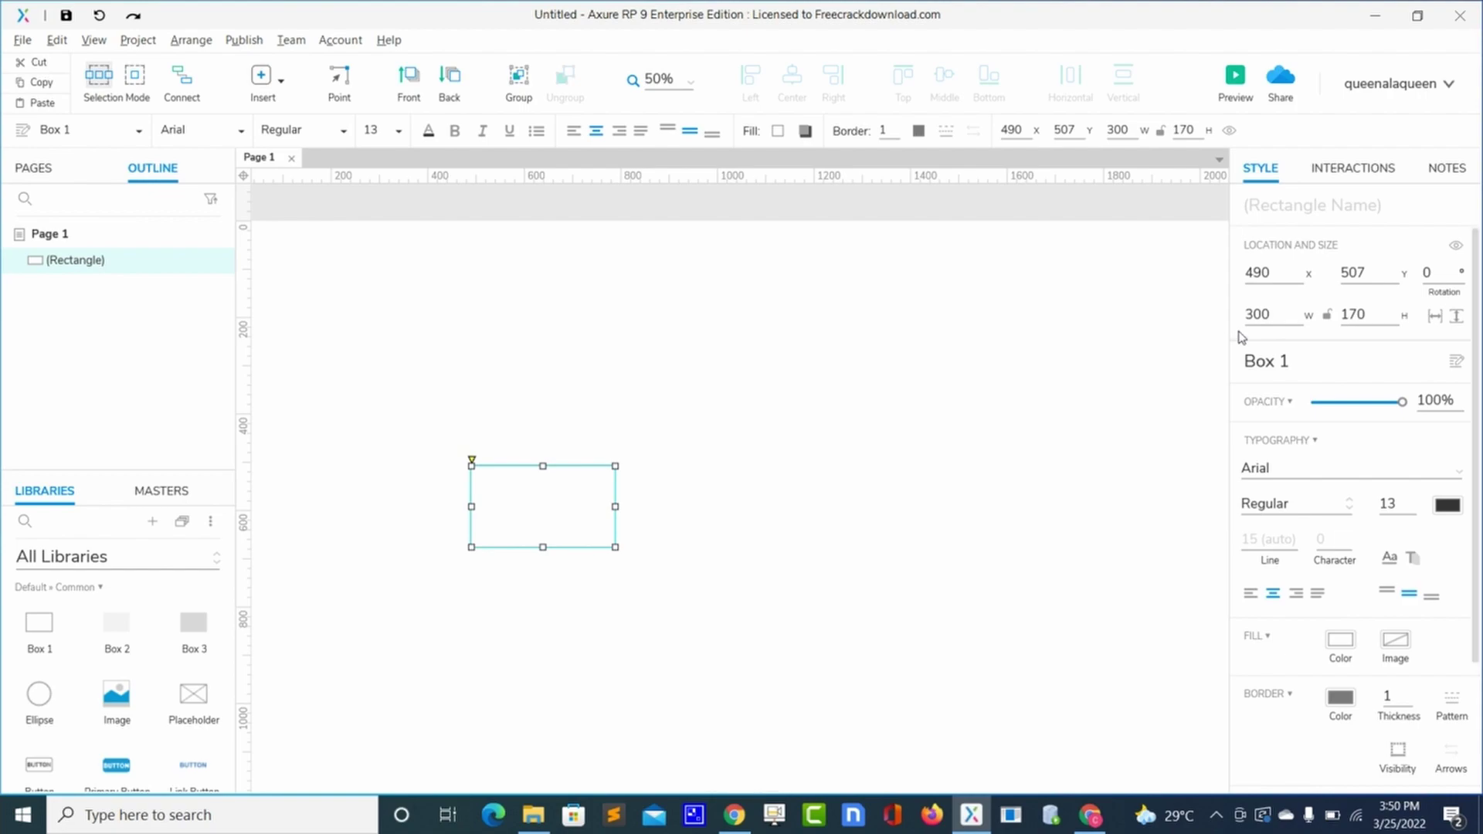
Step: Resize the rectangle to 1526 wide by 709 tall in Location and Size
left_click(1257, 314)
type("1526")
key("Return")
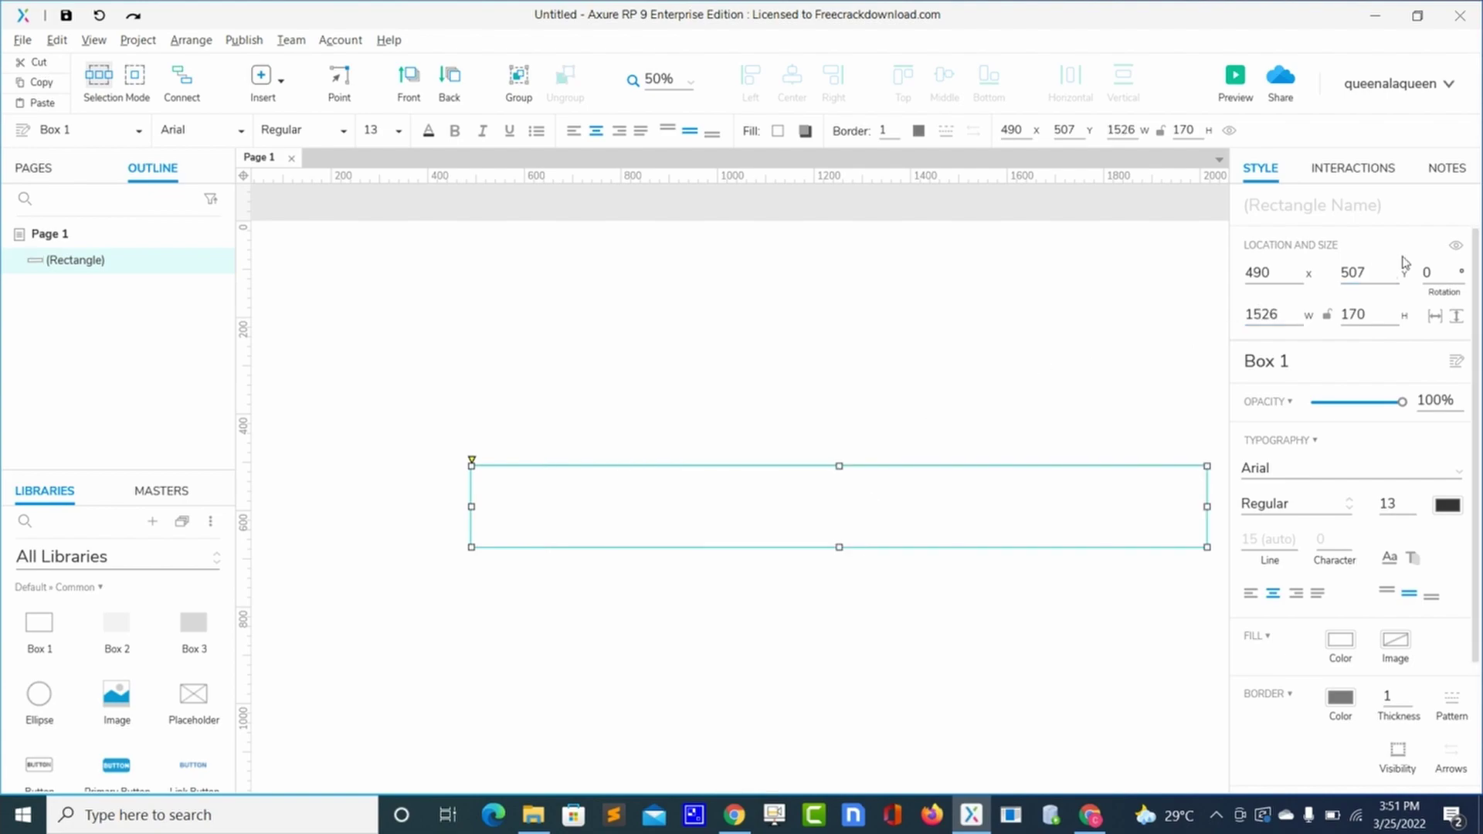
left_click(1365, 270)
left_click(1366, 313)
type("7")
type("90")
type("09")
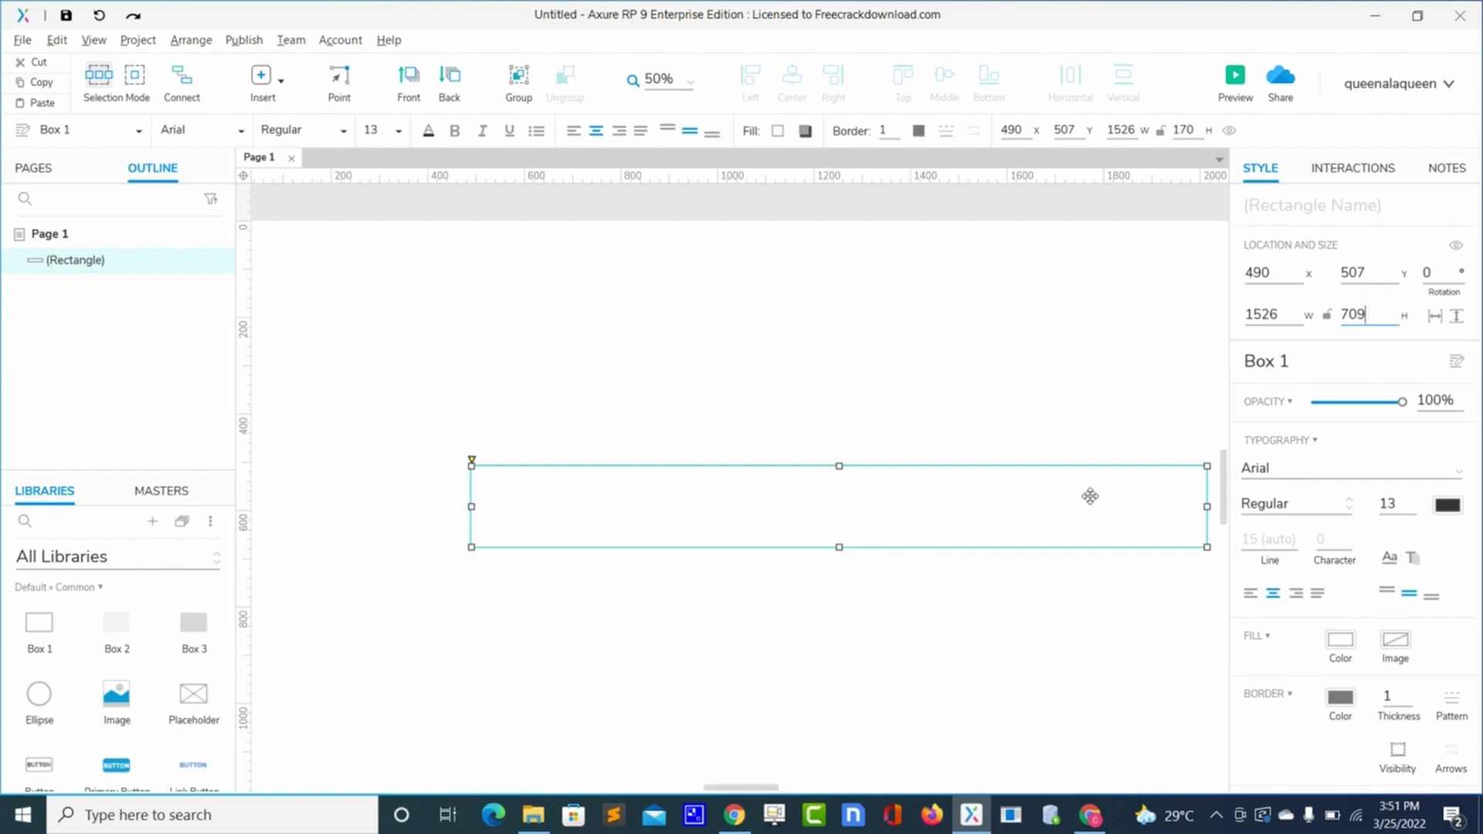
key("Return")
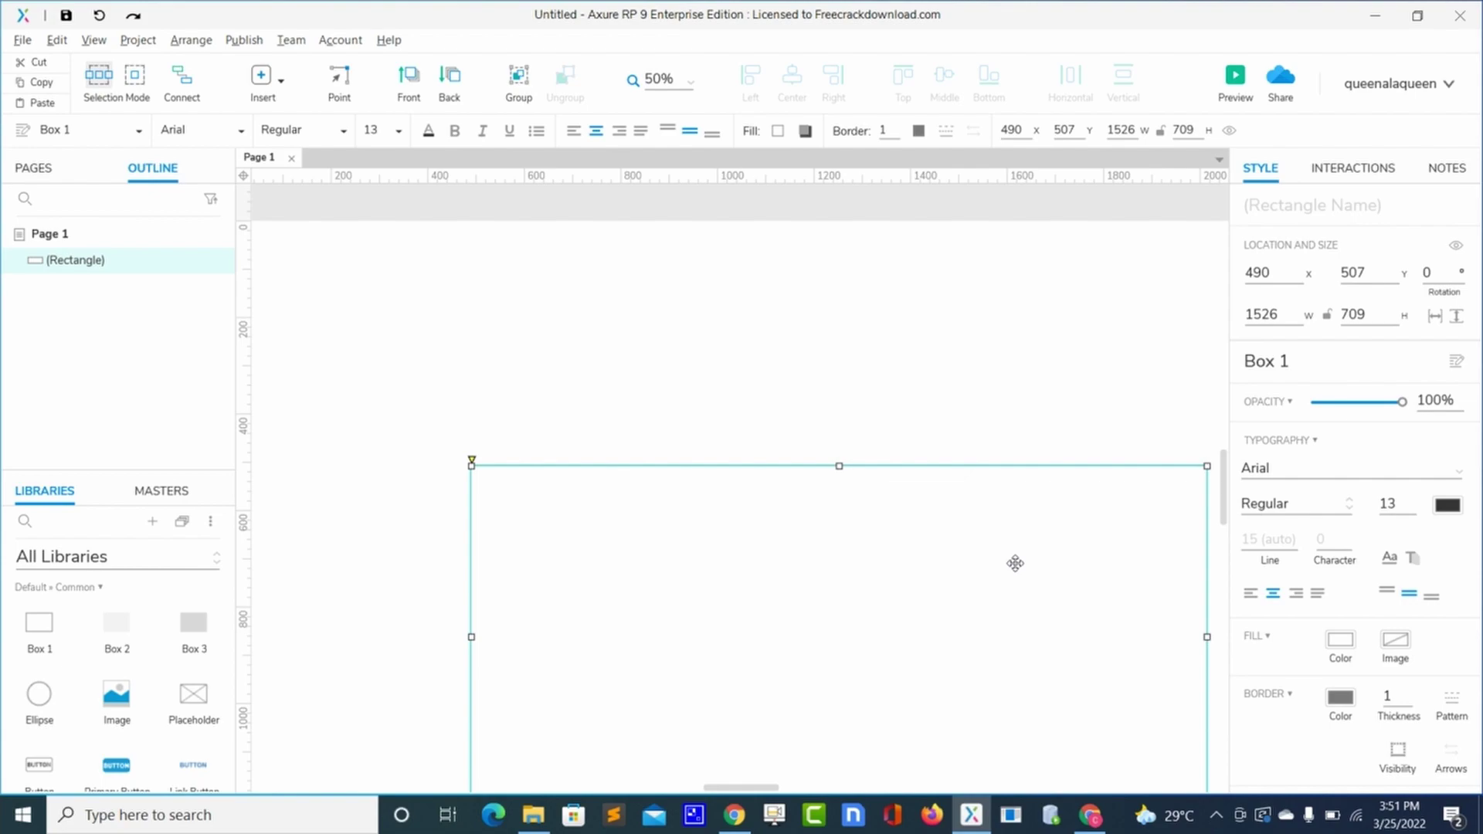
scroll(1015, 563, "down", 2)
Step: Move the rectangle to x 1155, y 0 and give it a light-blue fill from Recents
scroll(1017, 570, "right", 5)
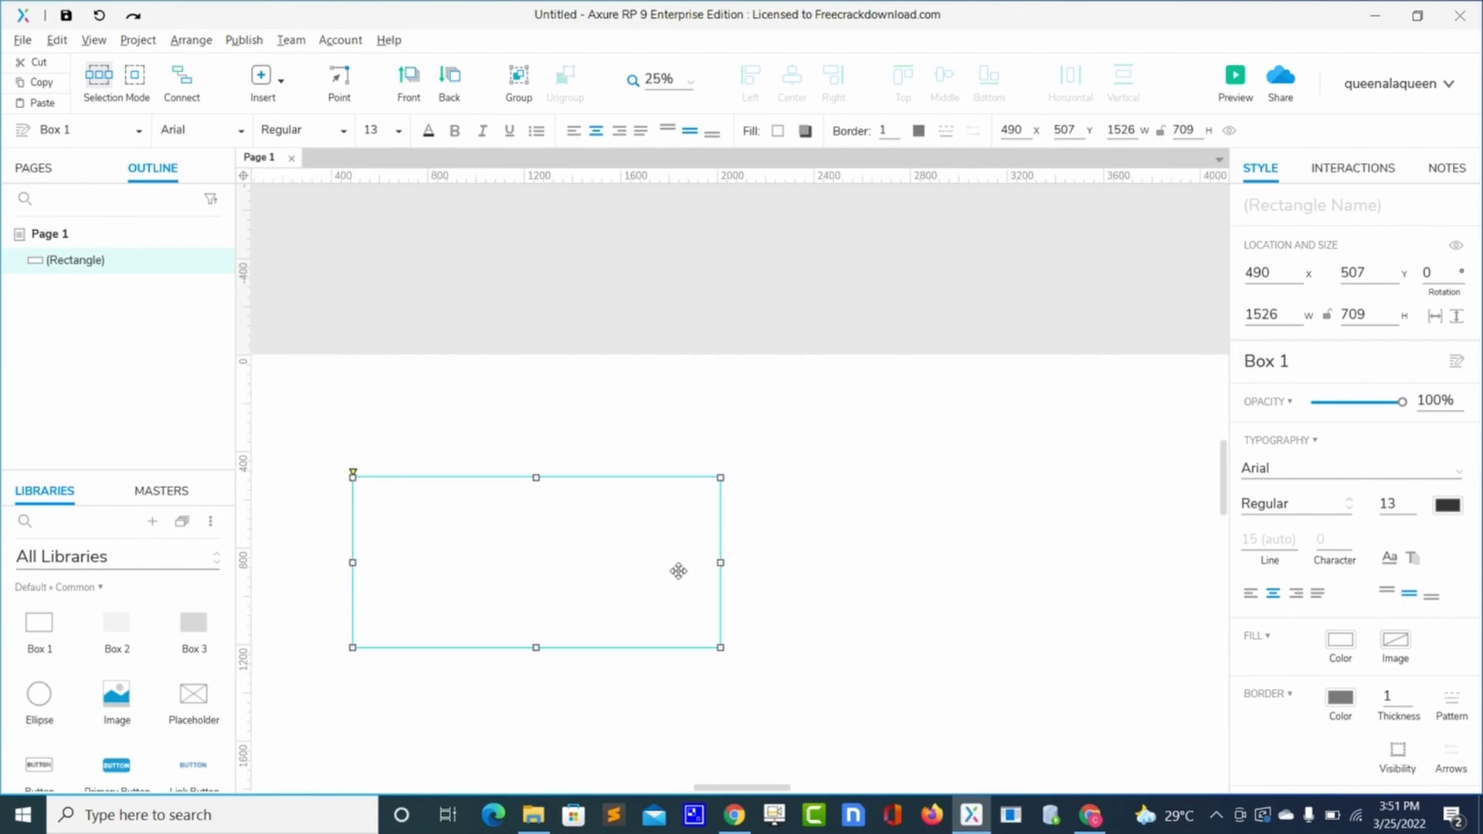
left_click_drag(678, 571, 841, 459)
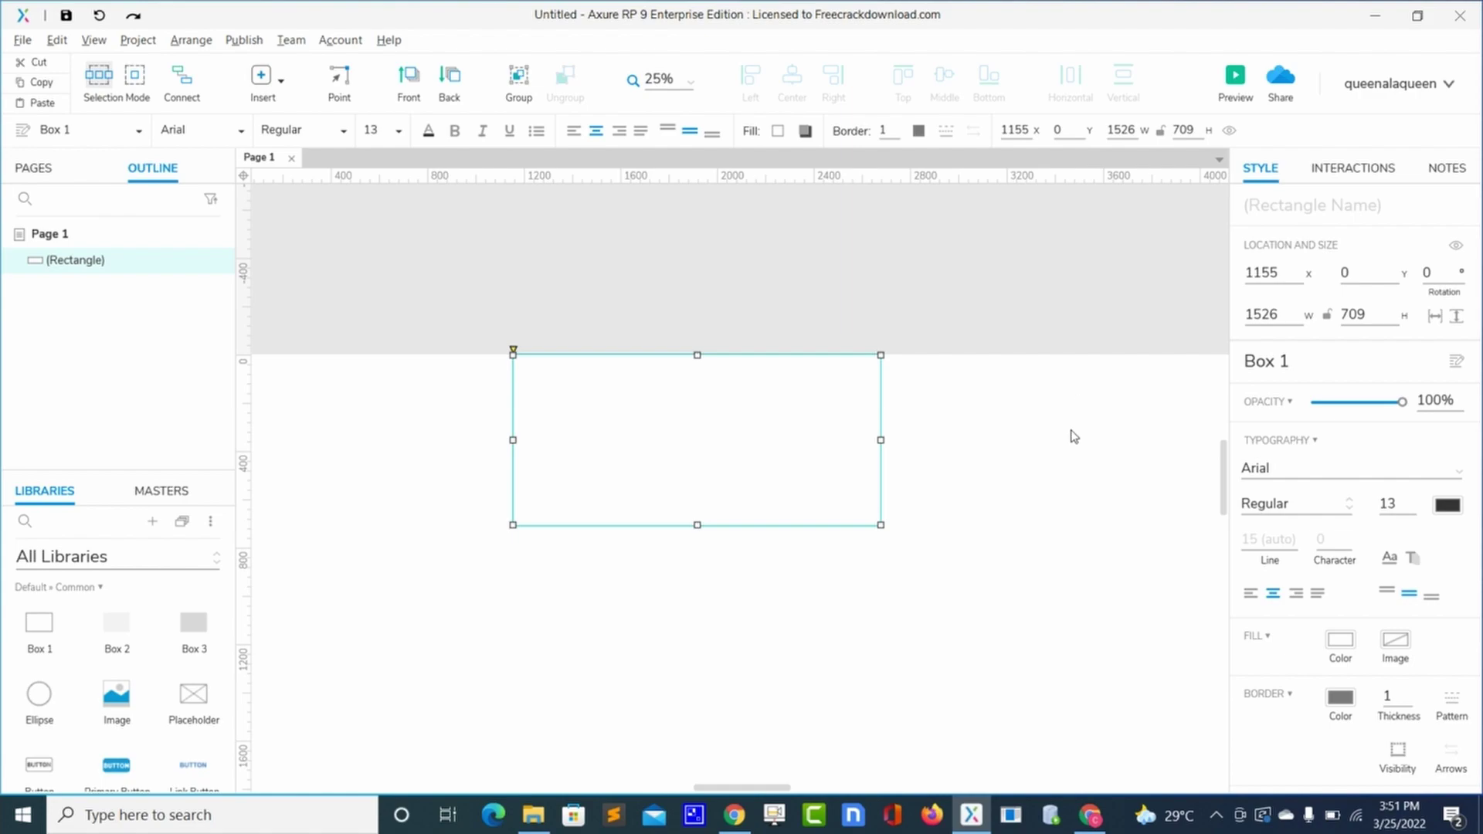
scroll(1071, 432, "down", 3)
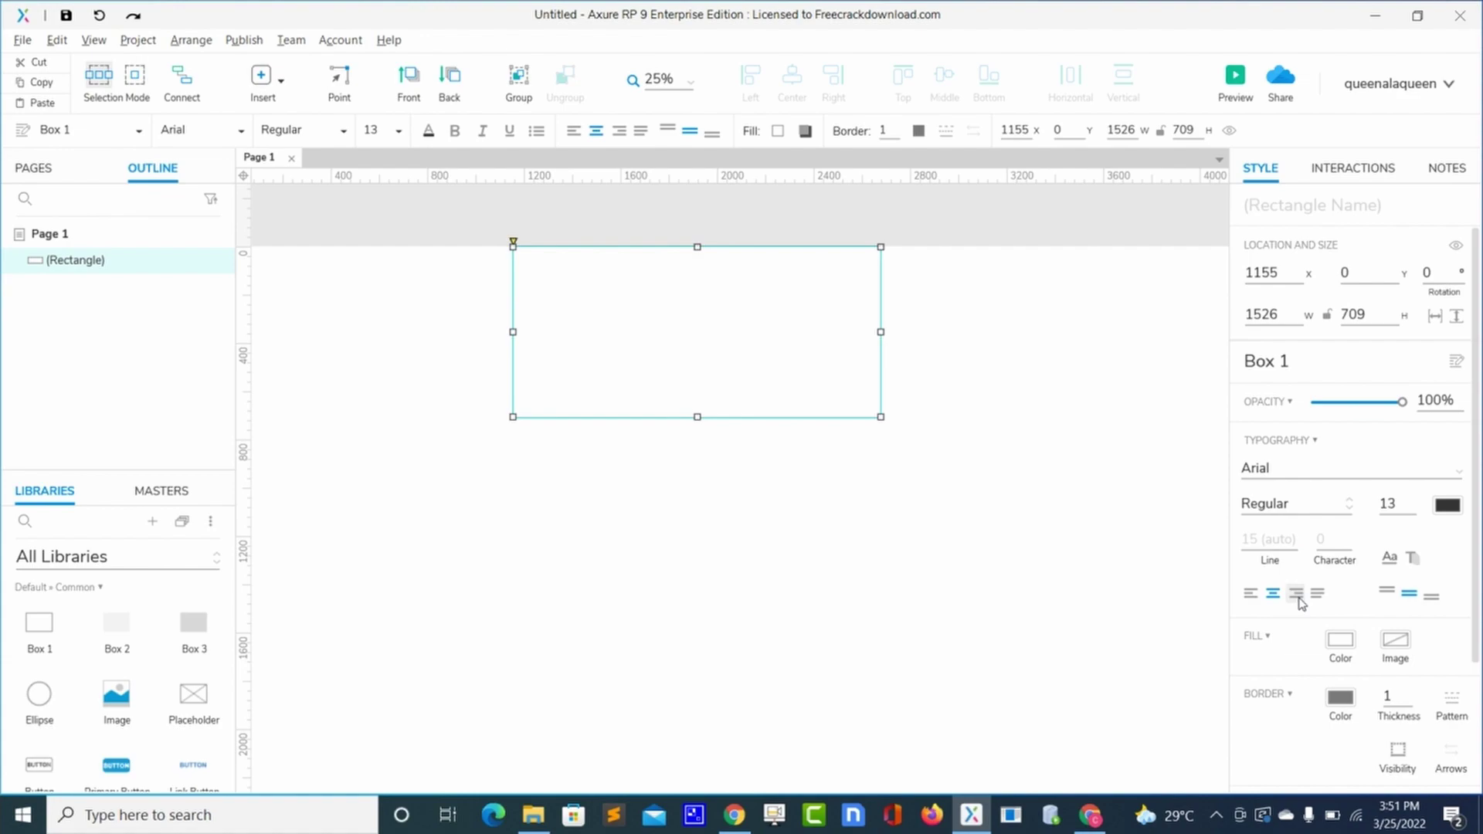
left_click(1340, 641)
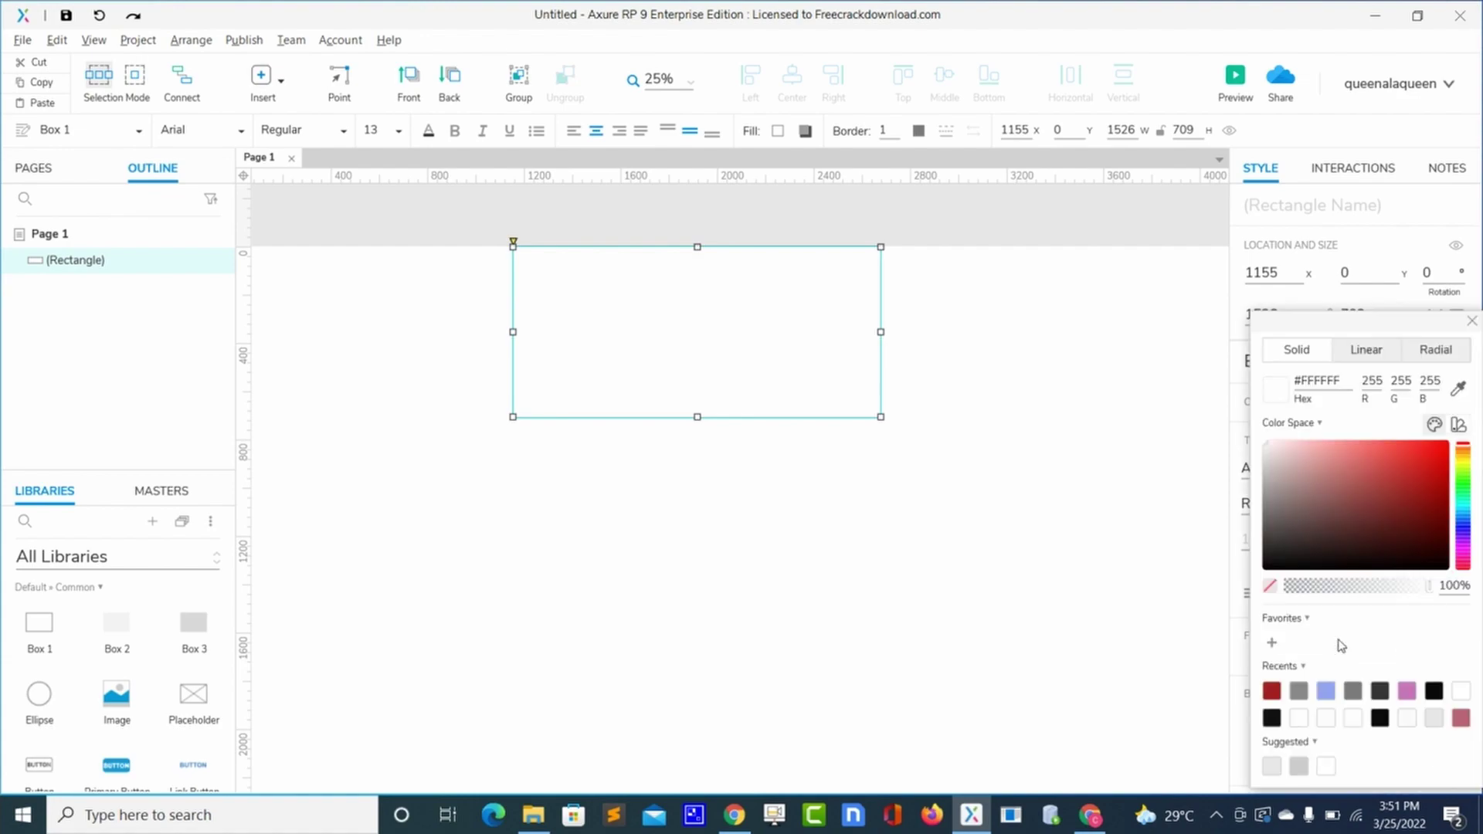
left_click(1326, 695)
left_click(983, 443)
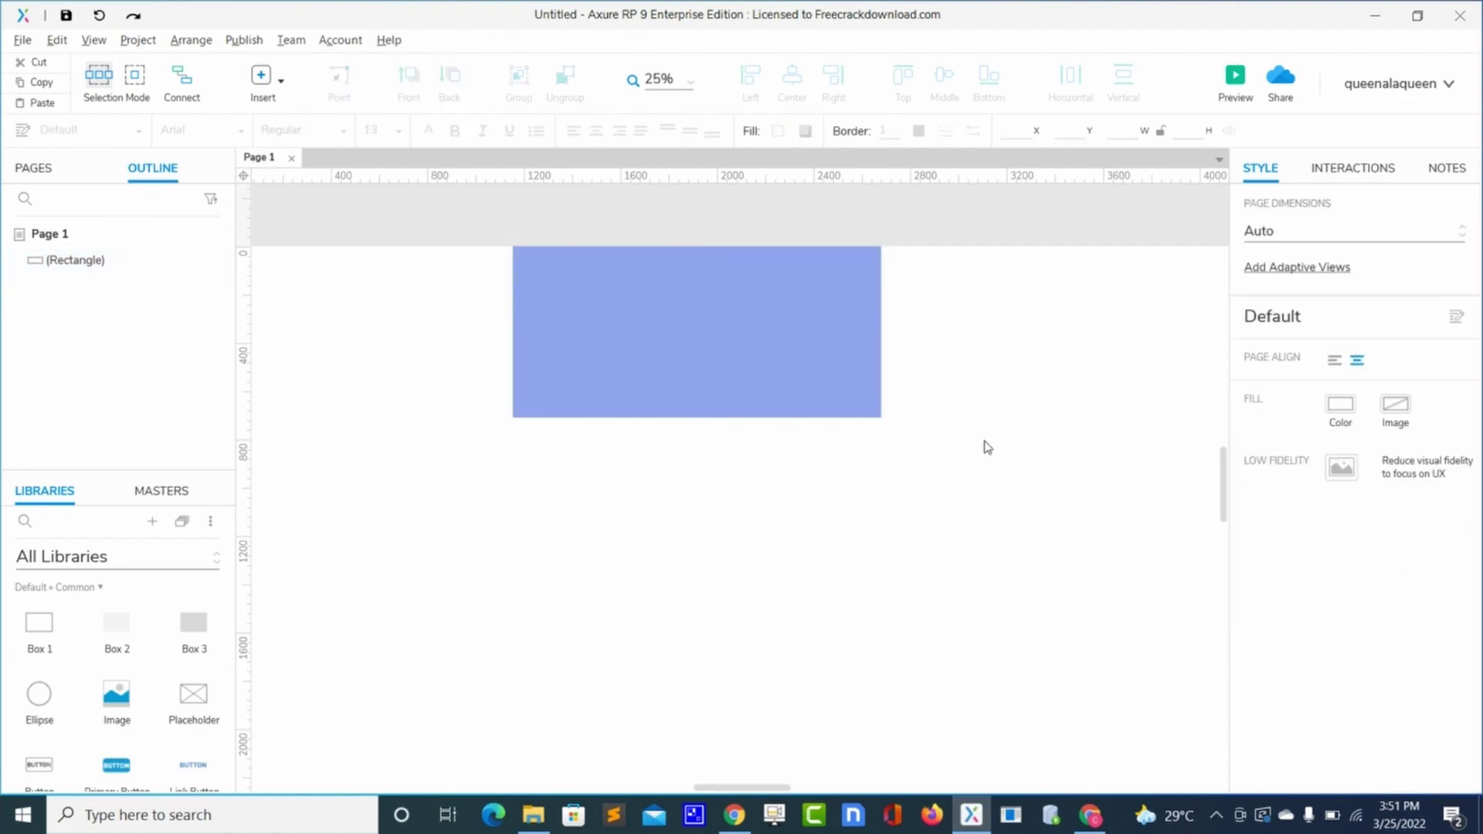
left_click(1234, 77)
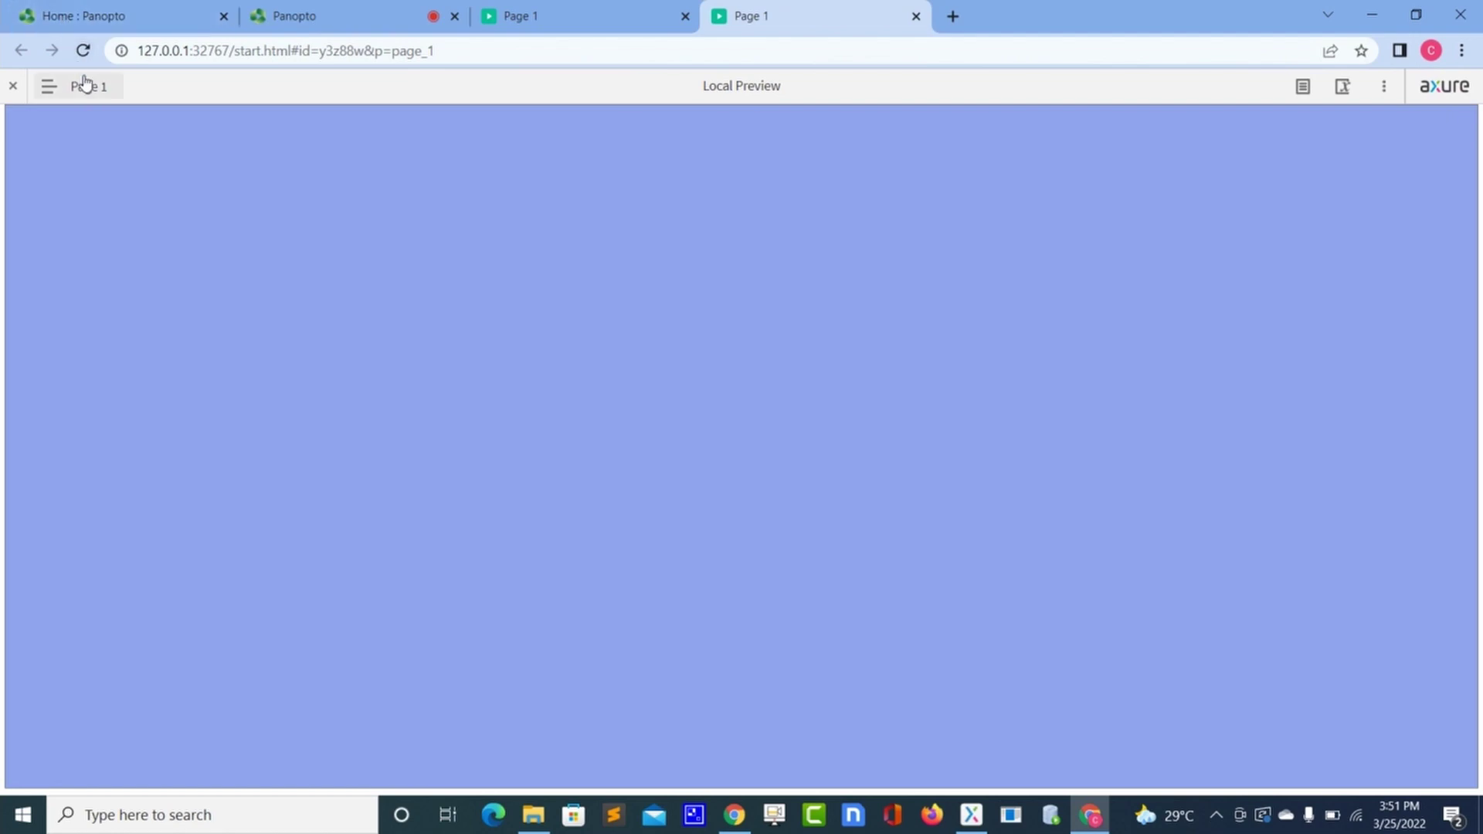
left_click(83, 50)
key("alt+Tab")
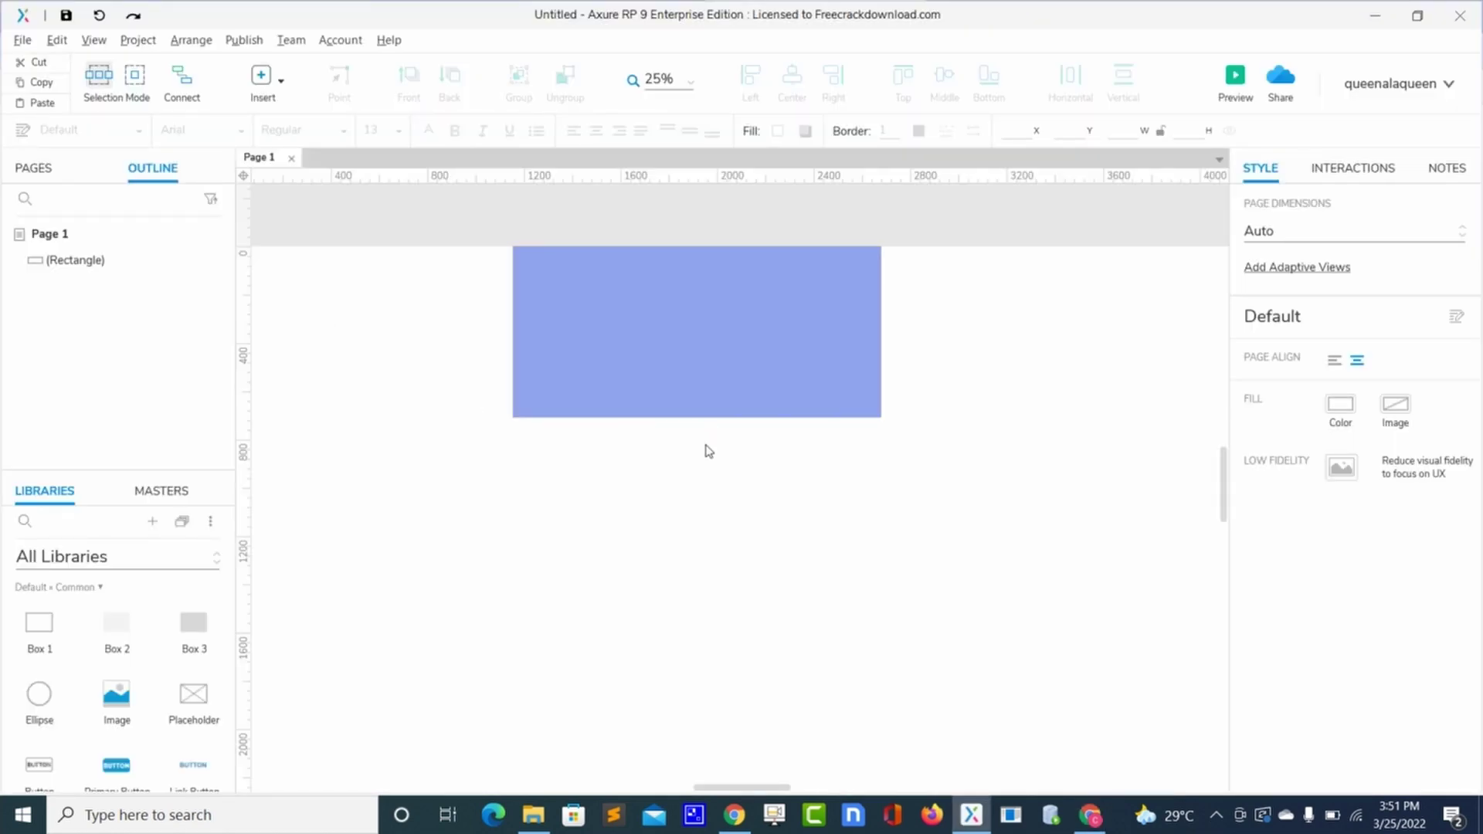
Step: Add a white 656 by 584 box and place it over the blue background at x 2025, y 63
scroll(706, 450, "down", 1)
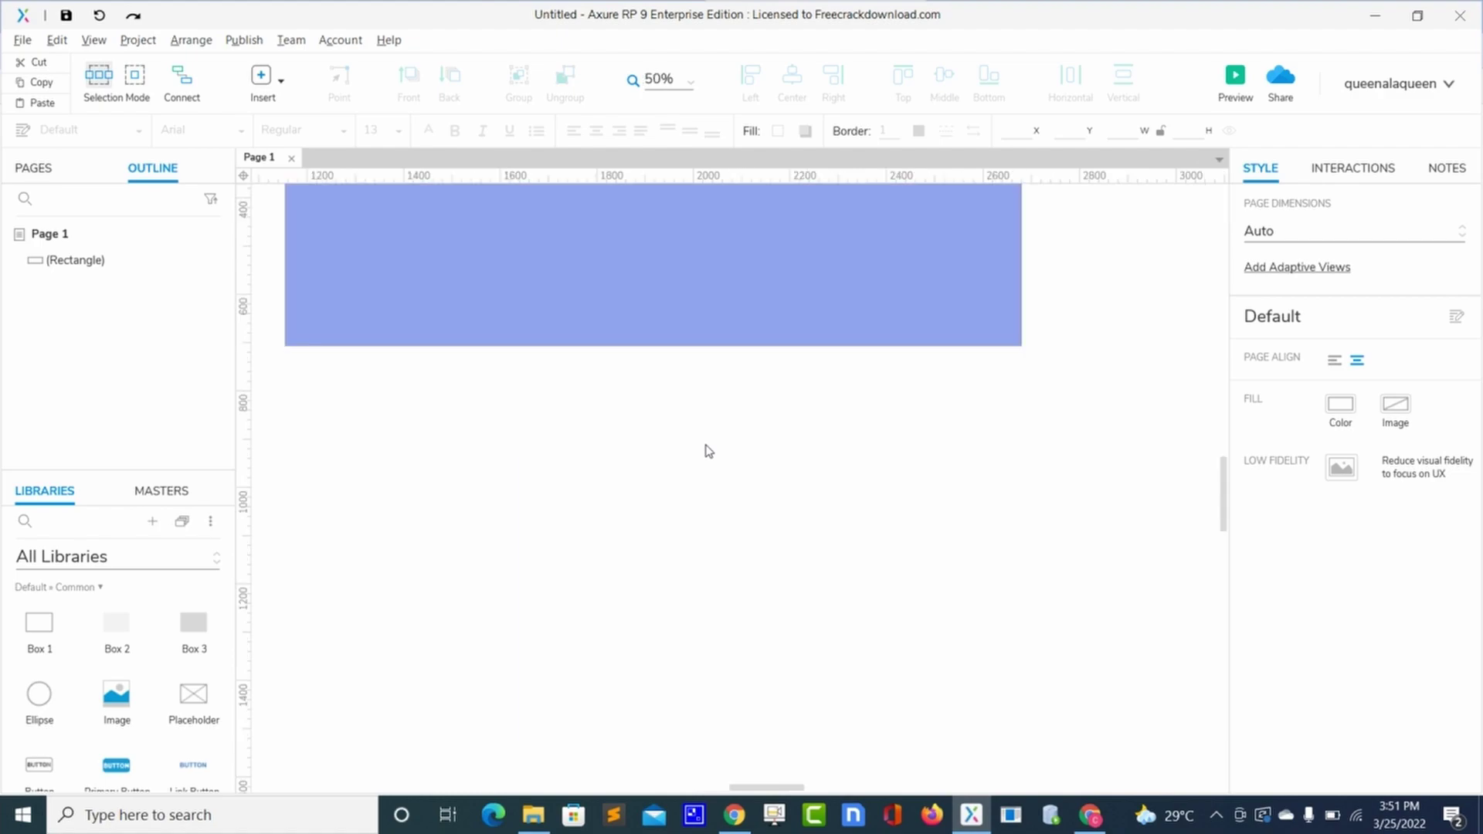
scroll(782, 365, "up", 1)
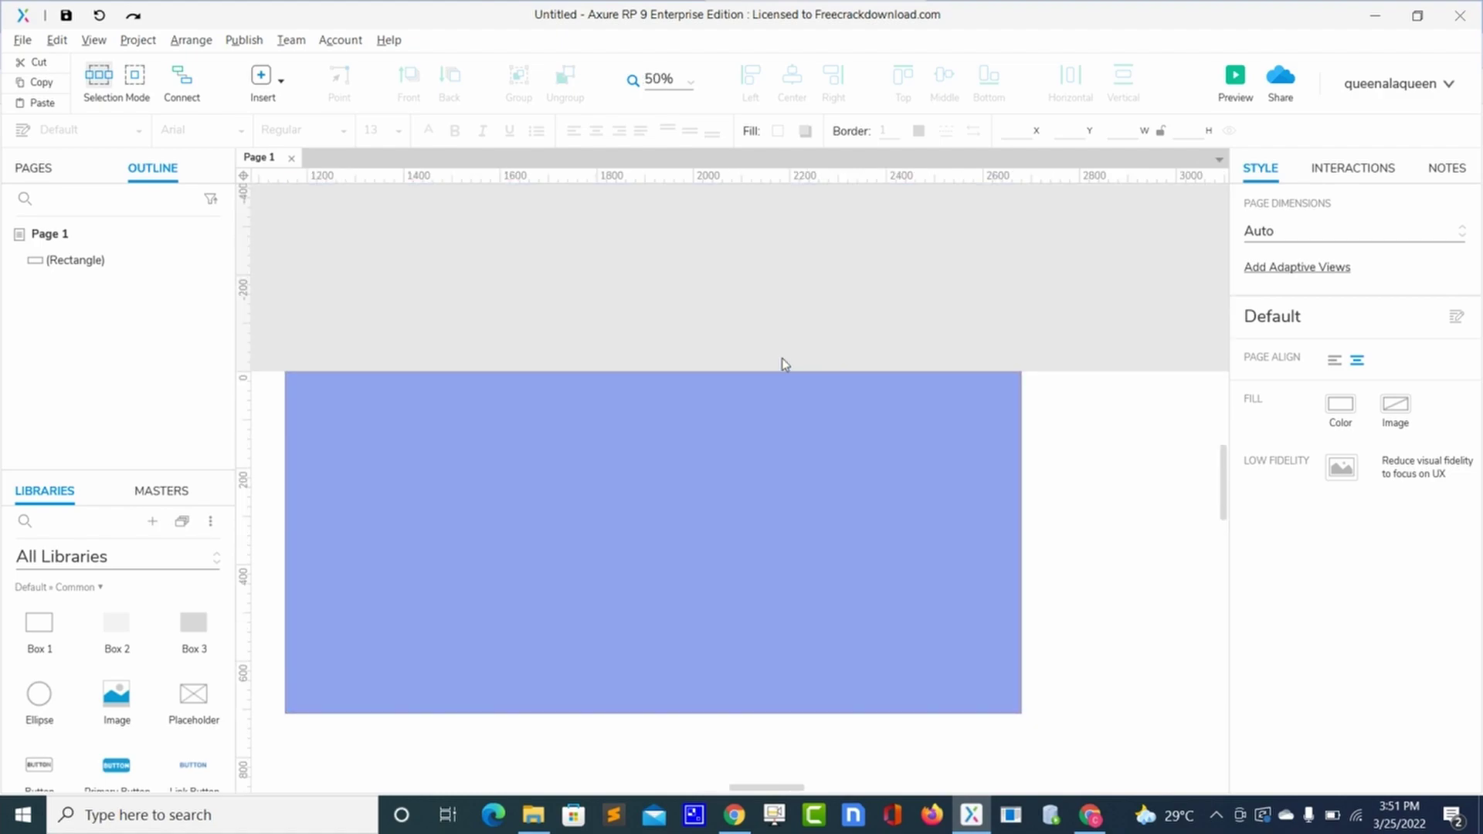
scroll(752, 430, "left", 1)
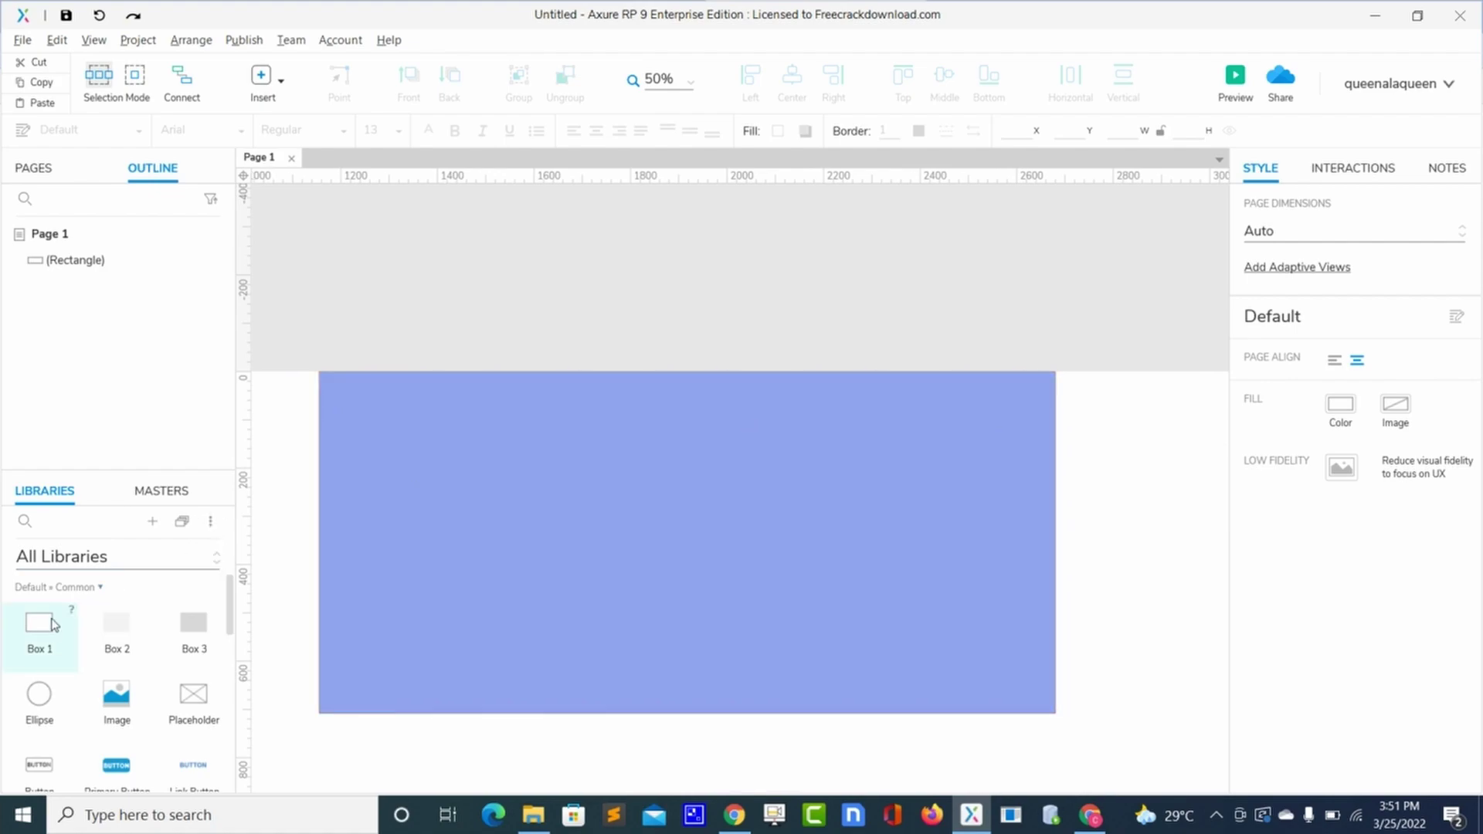
left_click_drag(47, 627, 868, 465)
double_click(1264, 315)
type("6")
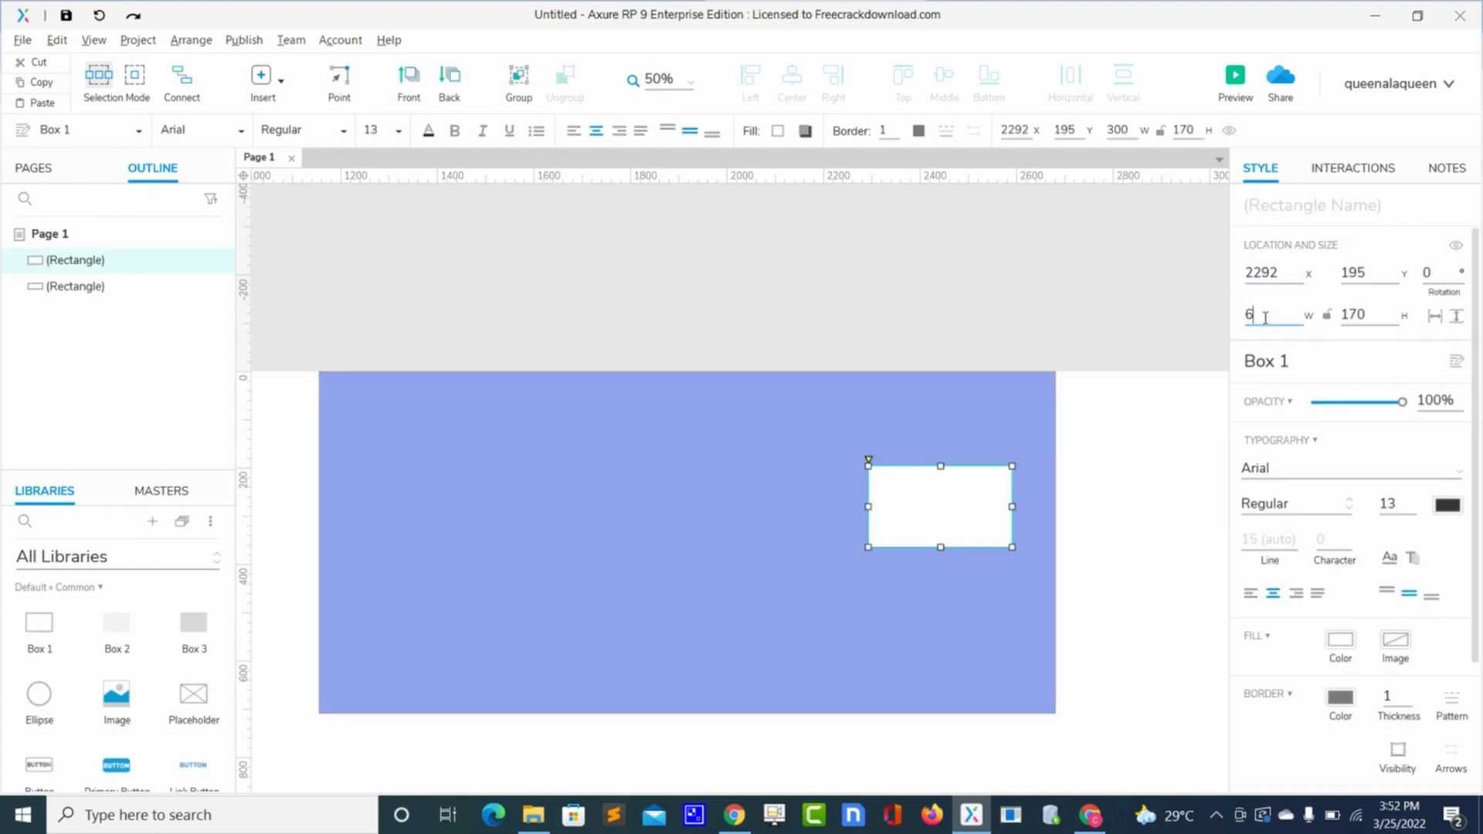
type("56")
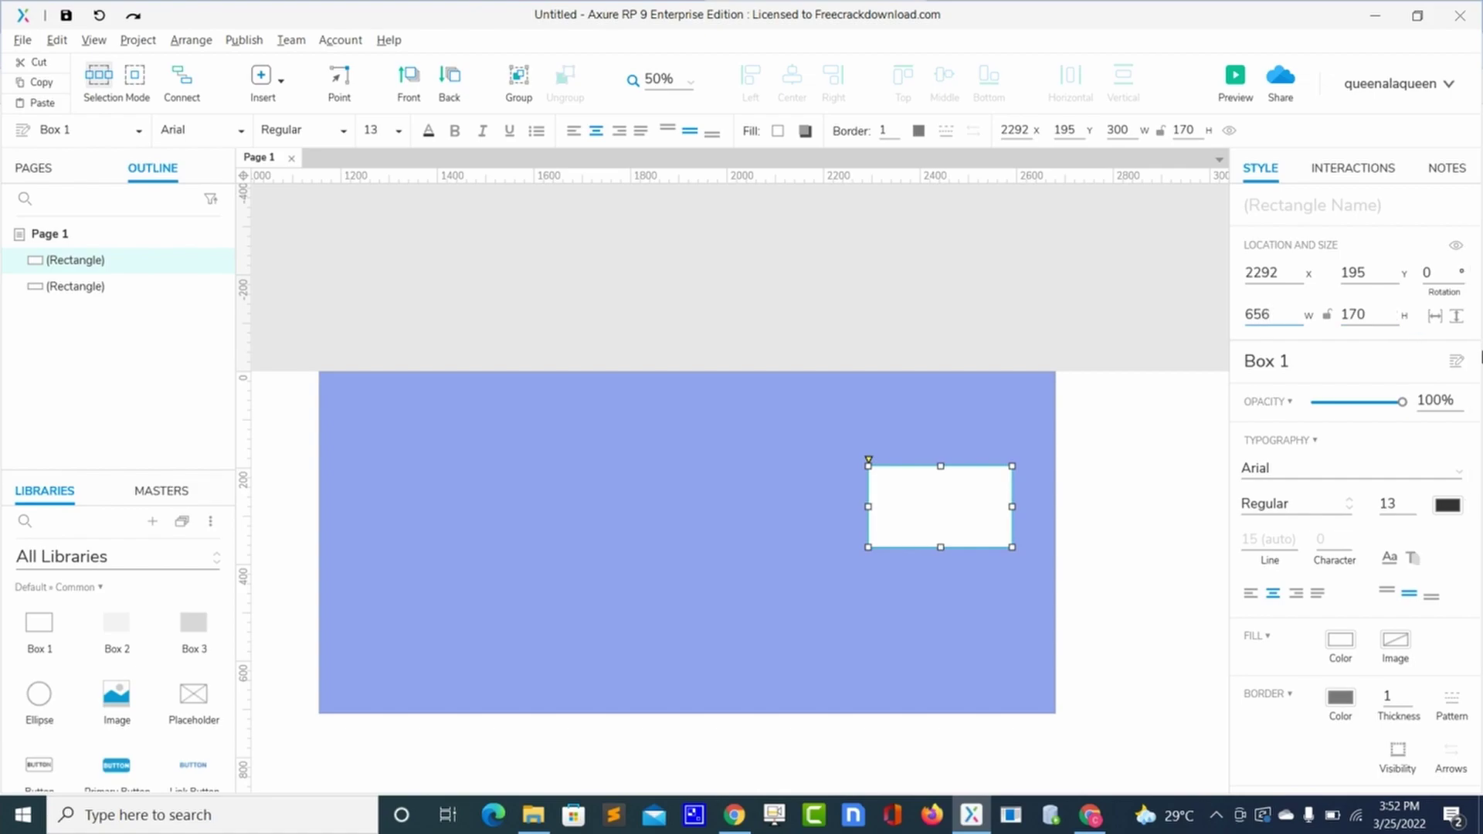
left_click(1352, 314)
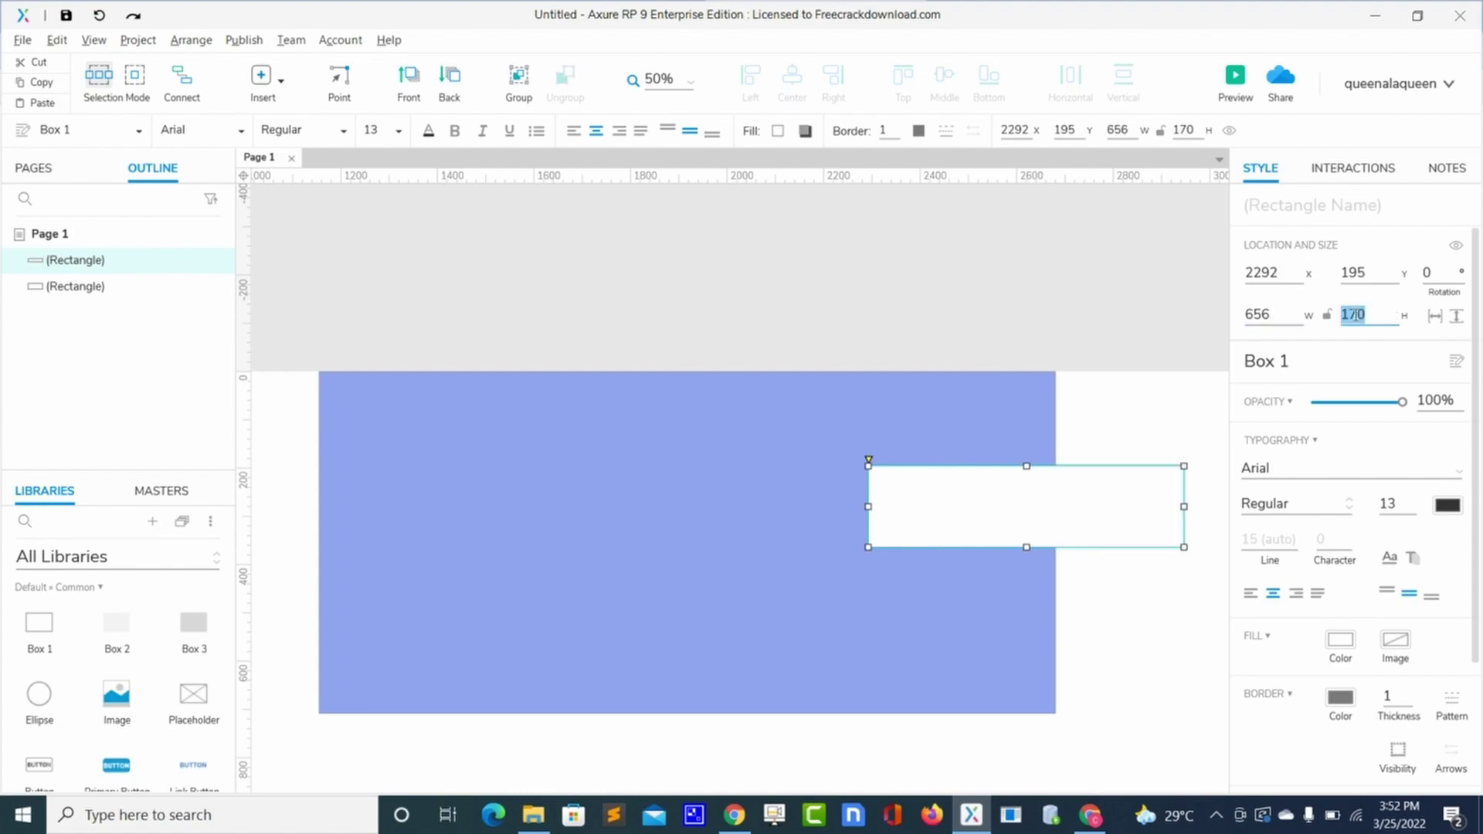
type("584")
left_click(669, 532)
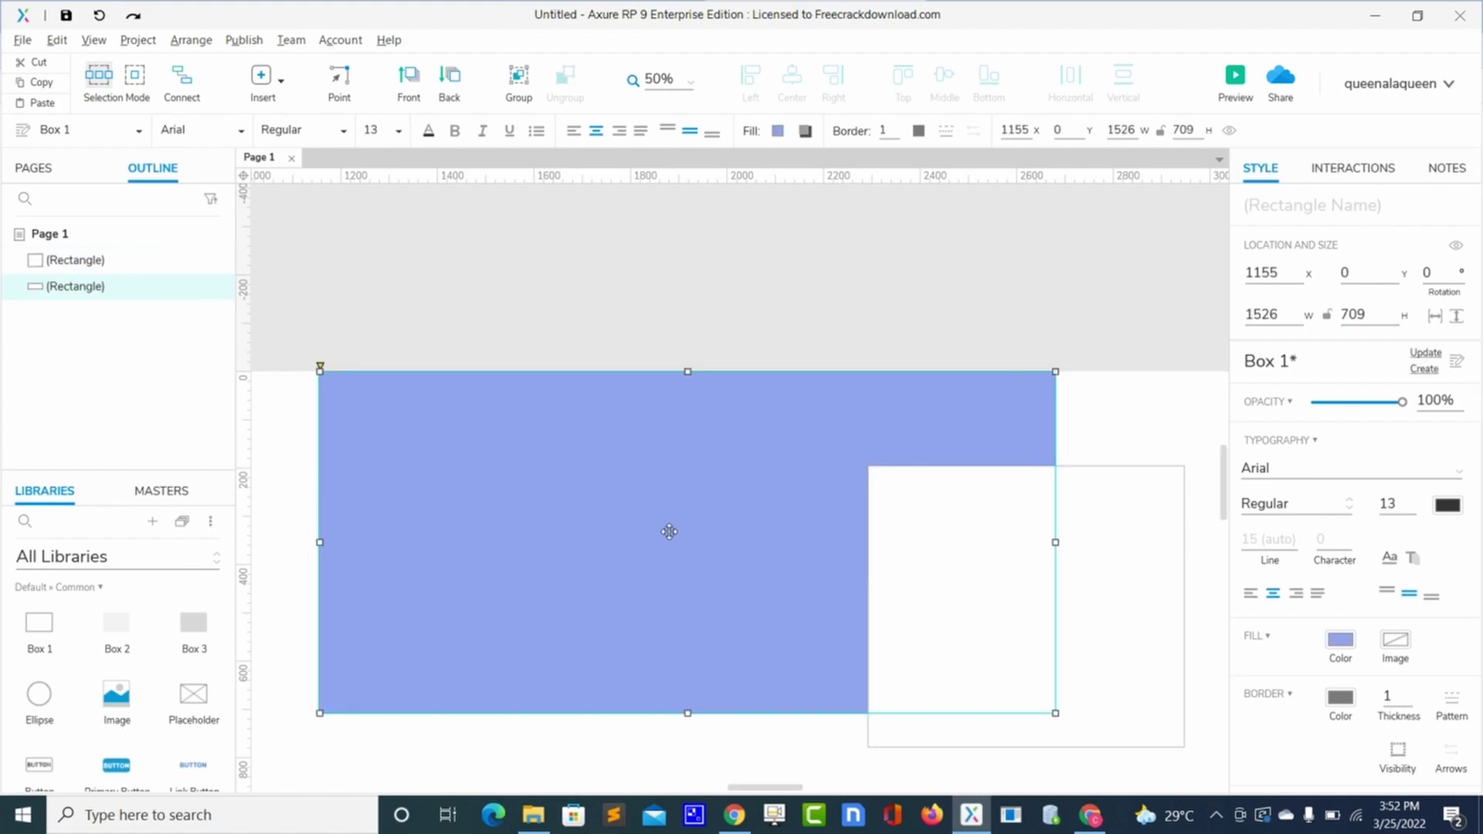
left_click(1005, 535)
left_click_drag(1005, 535, 881, 467)
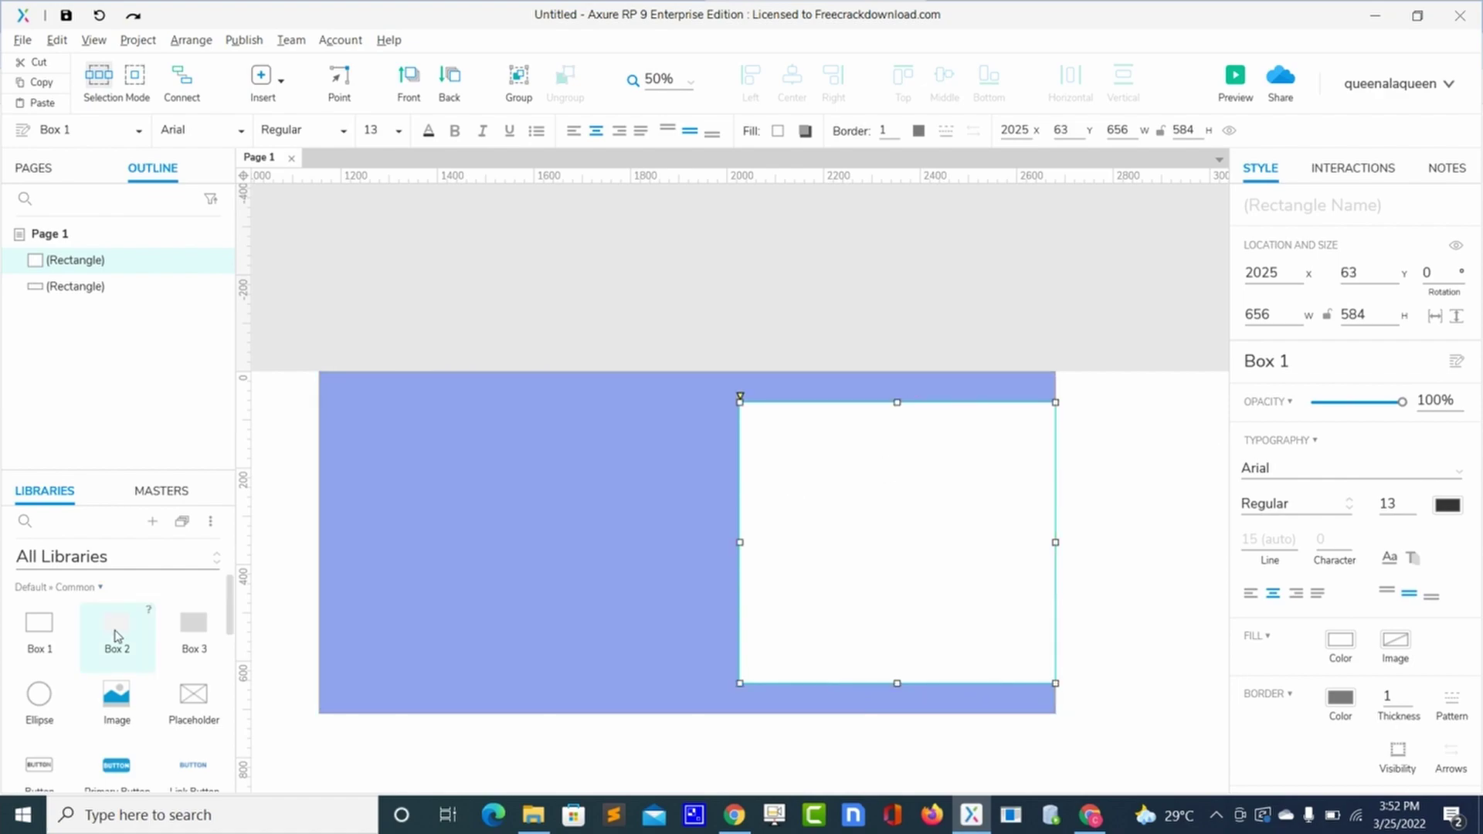
Step: Add a 594 by 447 image placeholder and move it inside the white box to x 2087, y 132
left_click_drag(120, 705, 831, 507)
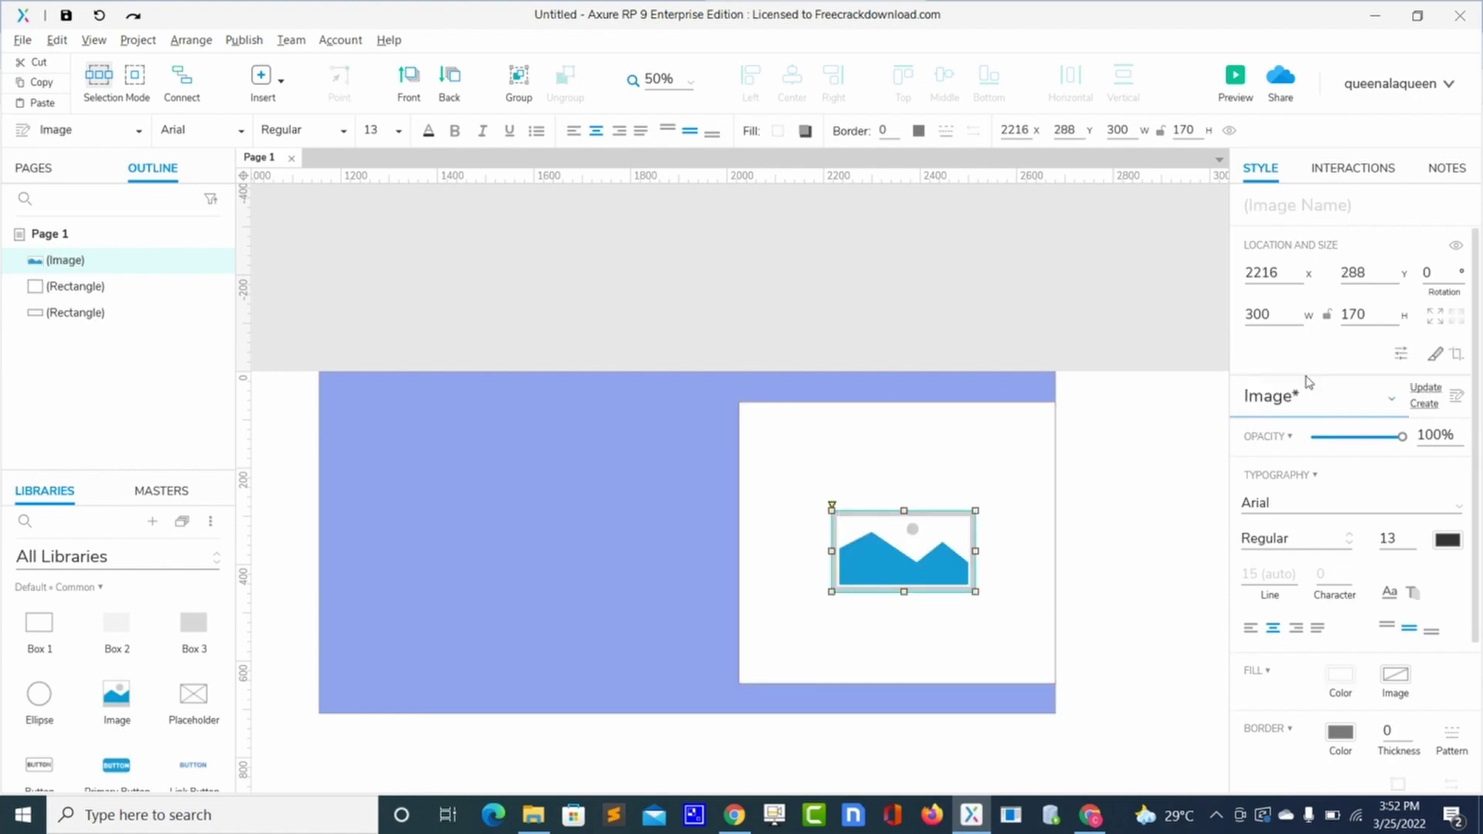
left_click(1256, 313)
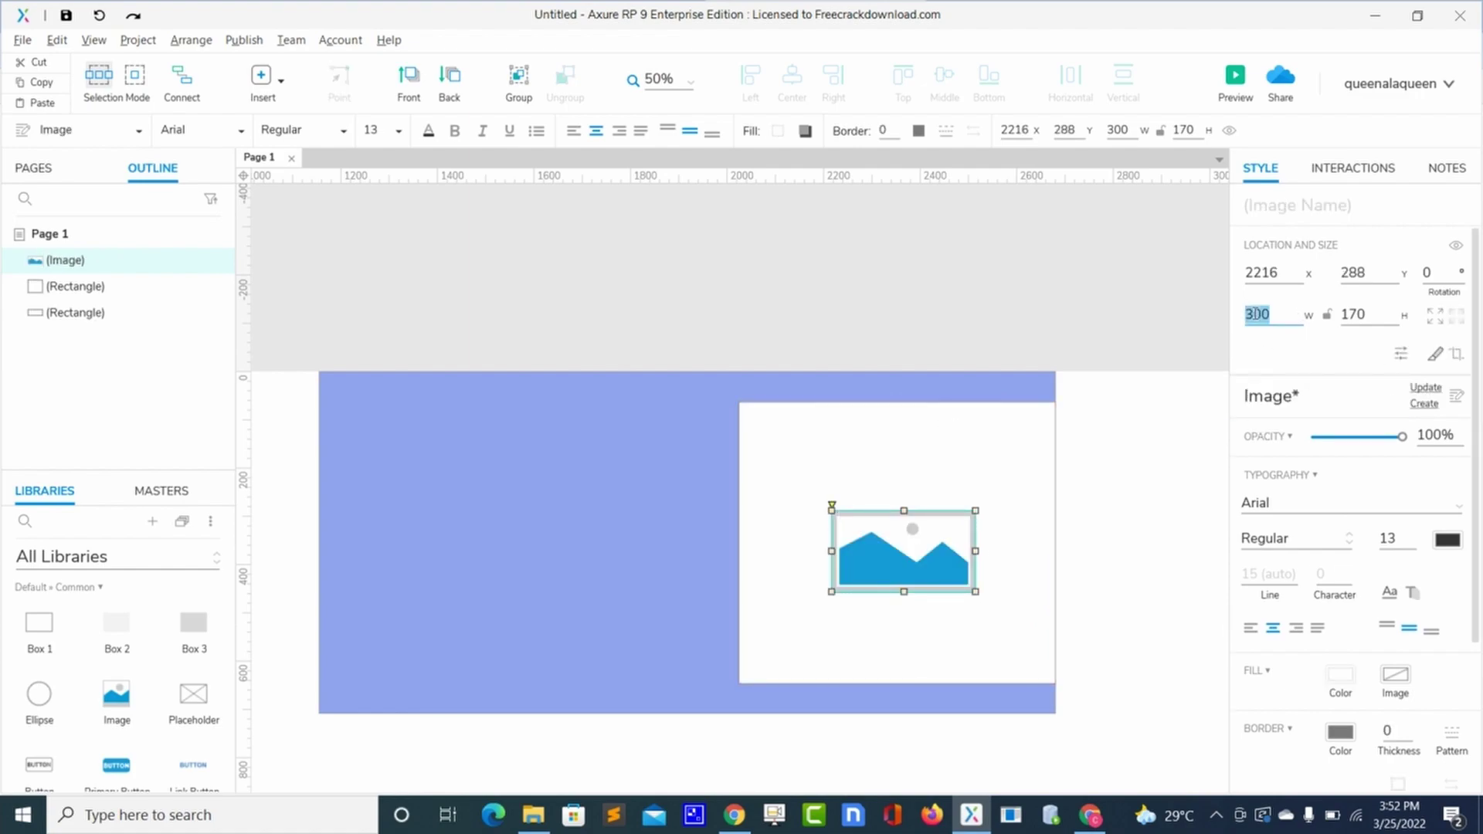
type("5")
type("04")
left_click(1353, 313)
type("447")
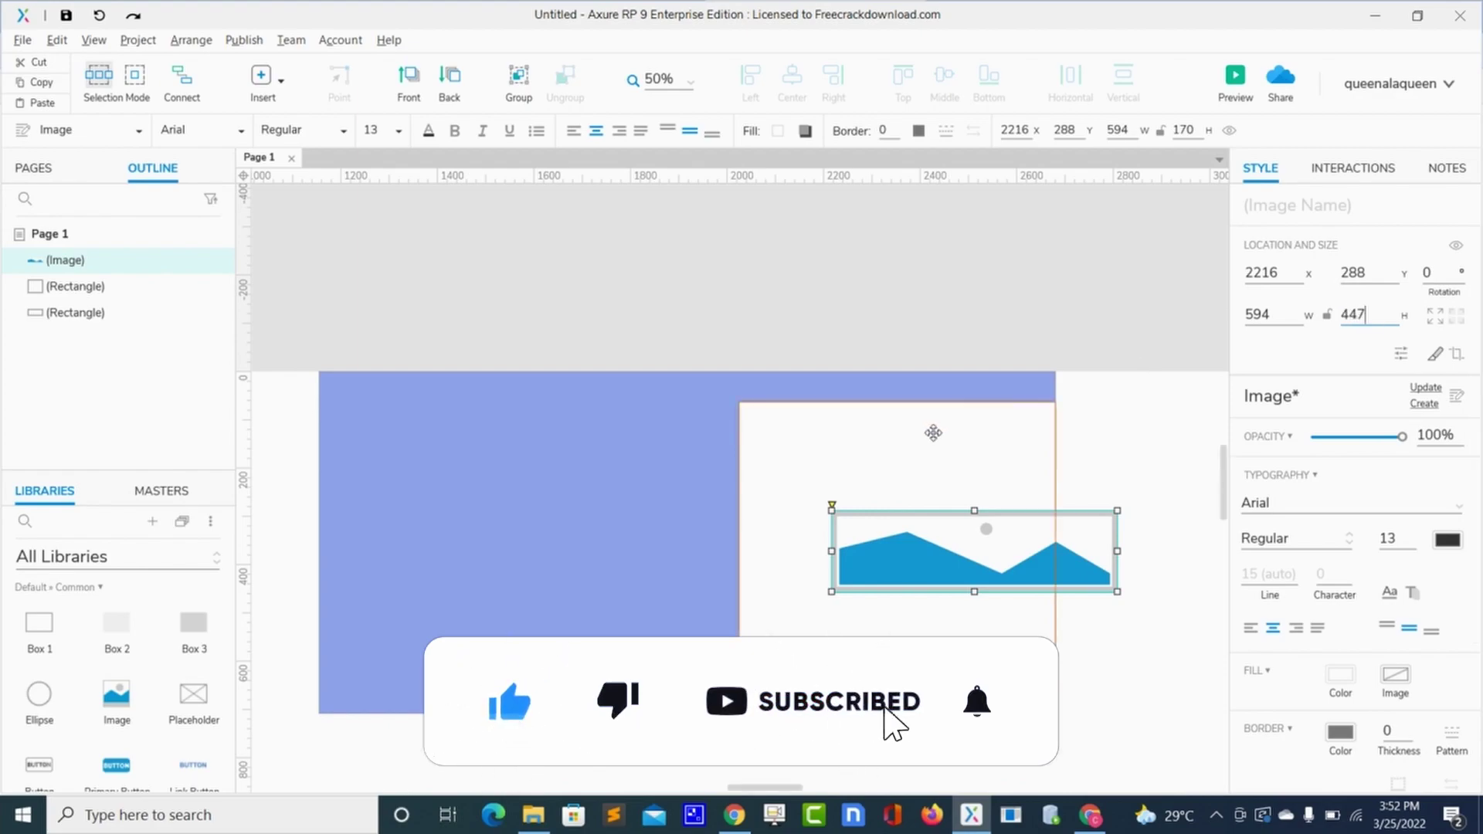
left_click(922, 436)
left_click(939, 542)
left_click_drag(938, 542, 872, 465)
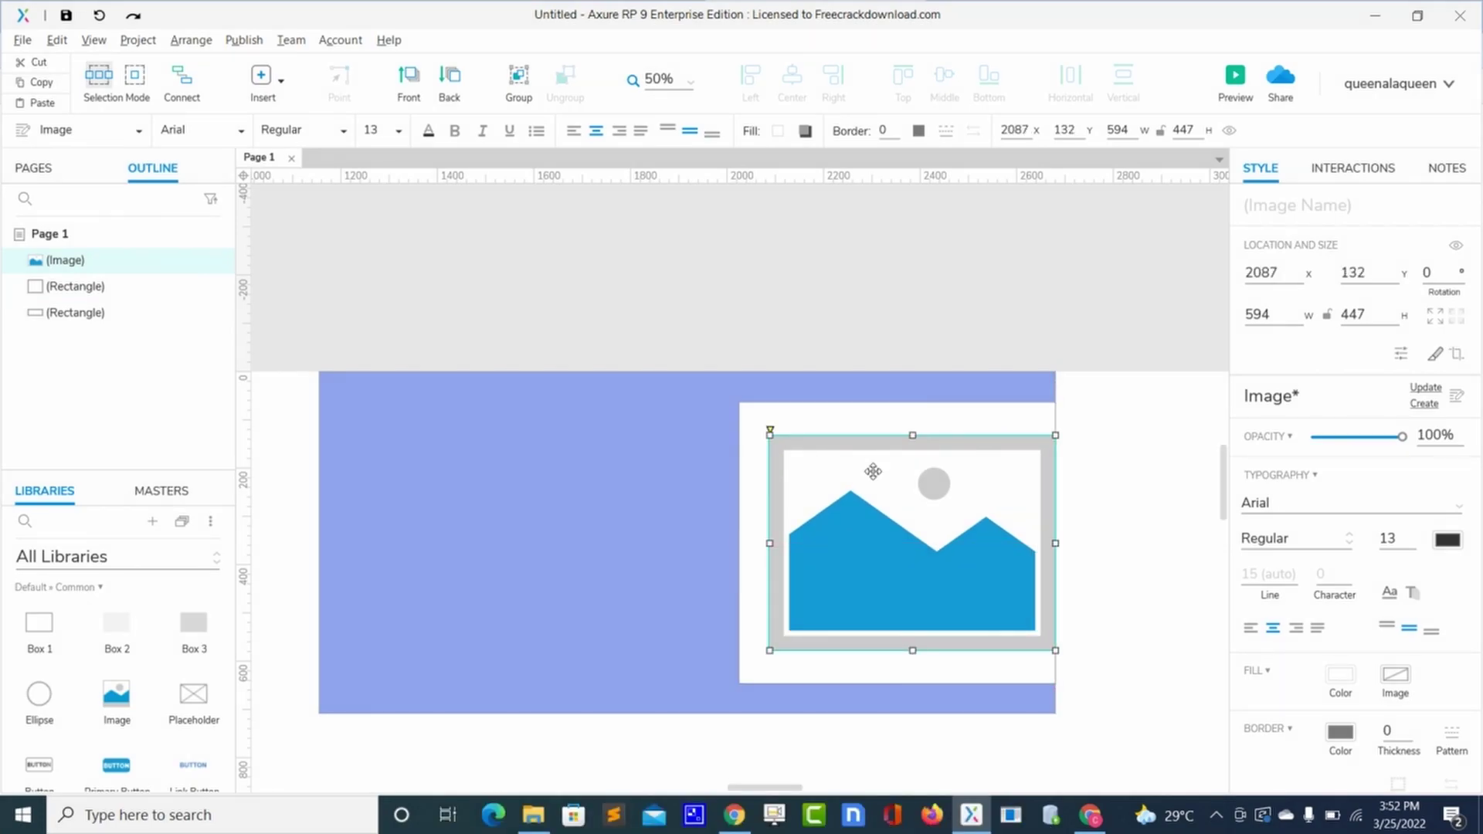
double_click(900, 502)
Step: Insert the ice-cream cones photo from Downloads into the placeholder, accepting image optimization
left_click(84, 173)
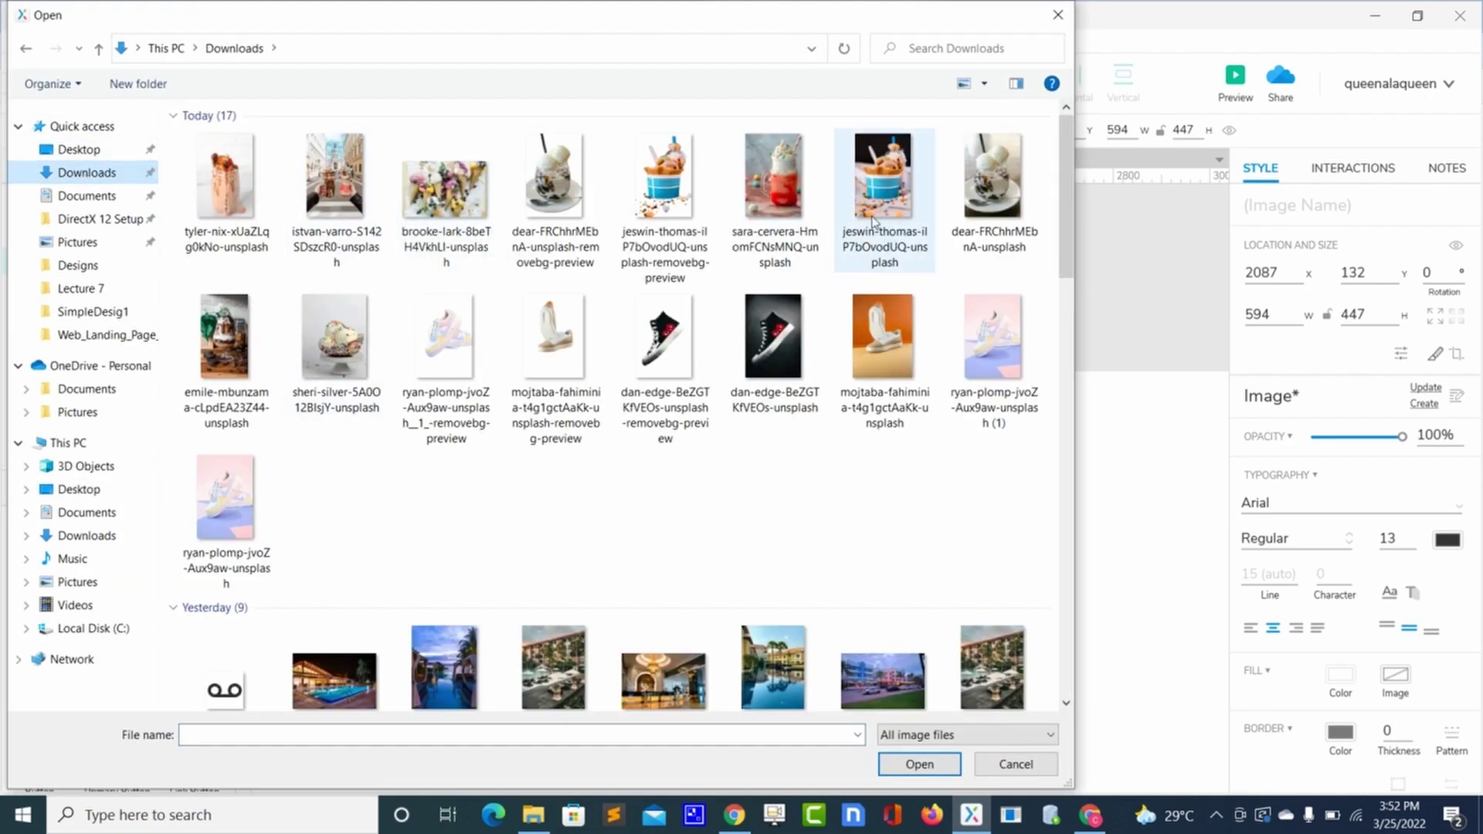
left_click(474, 181)
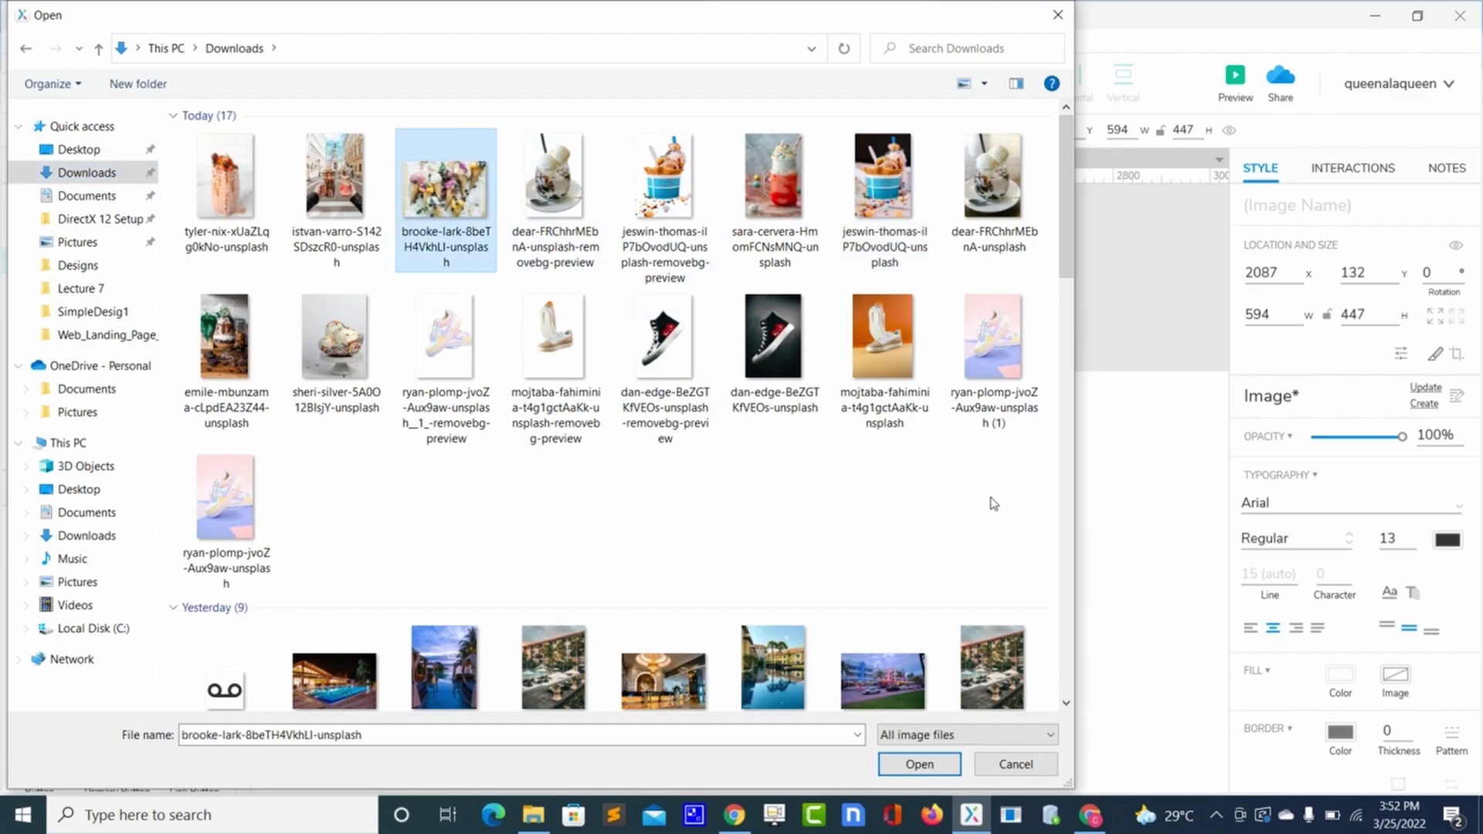
left_click(901, 764)
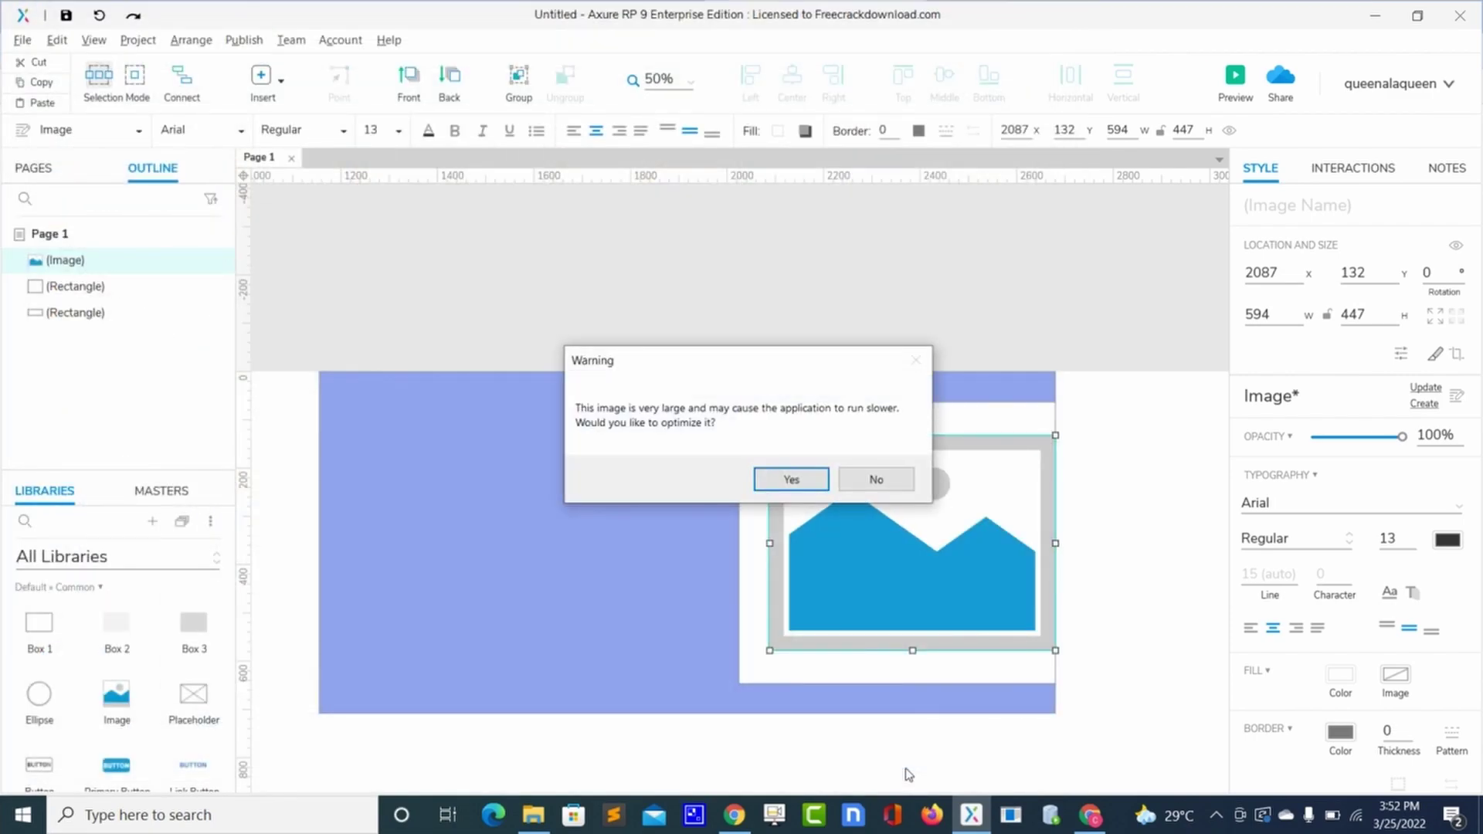
left_click(794, 480)
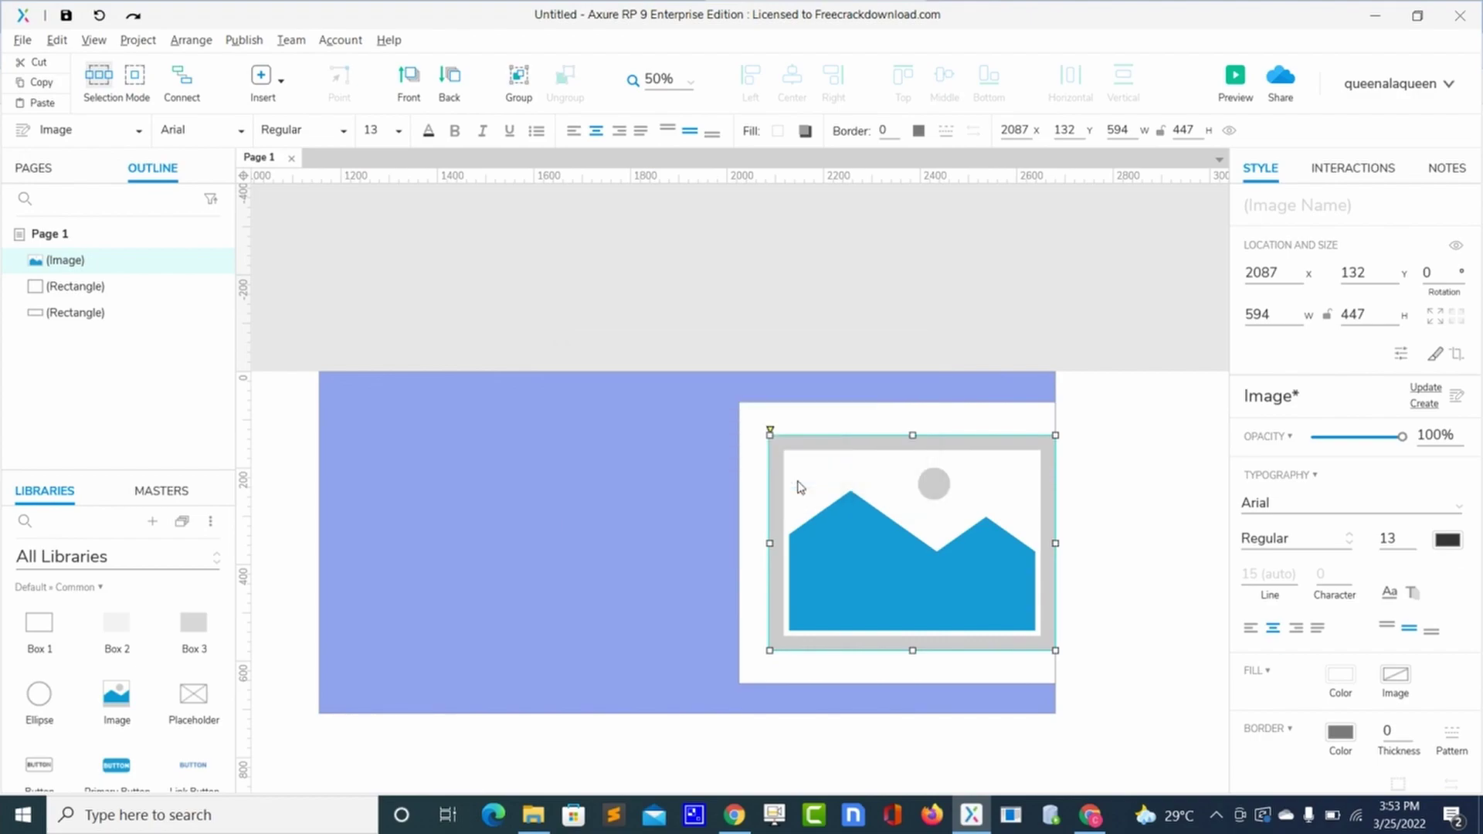
Step: Preview the page in the browser and reload the preview
left_click(1079, 531)
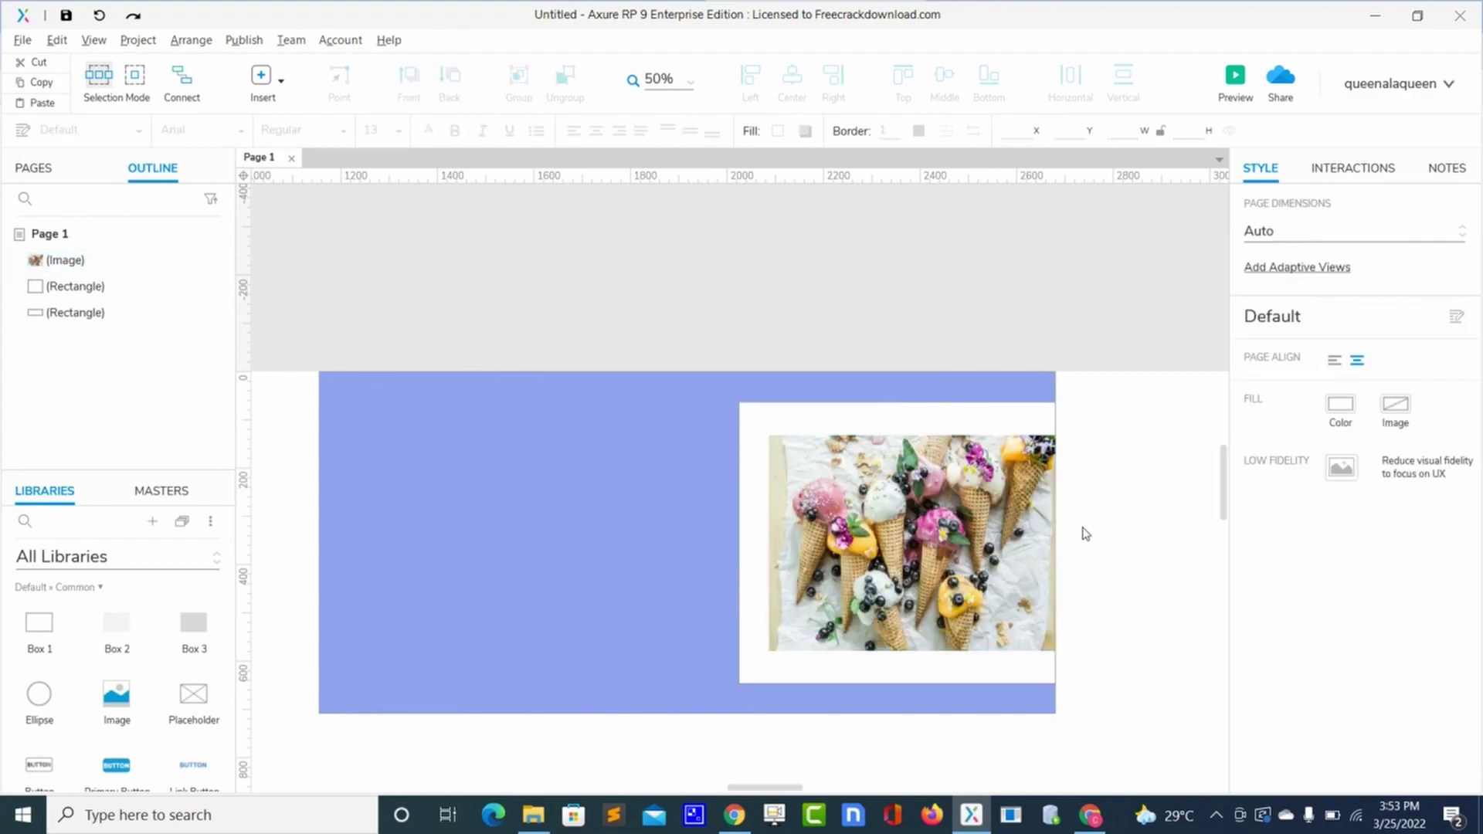
left_click(1234, 77)
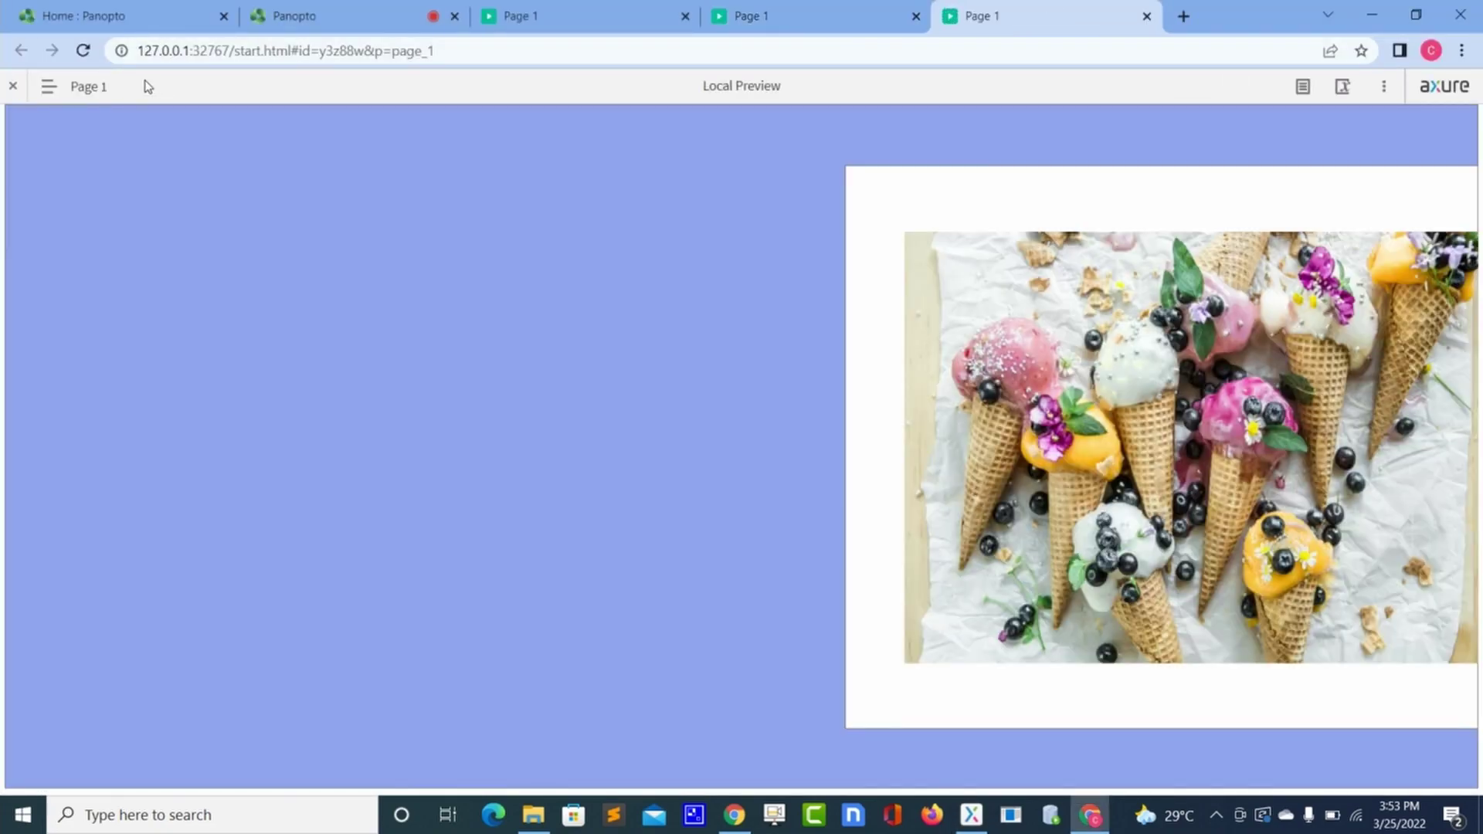
left_click(84, 51)
Step: Remove the borders from the blue background and the white frame rectangles
key("alt+Tab")
left_click(659, 629)
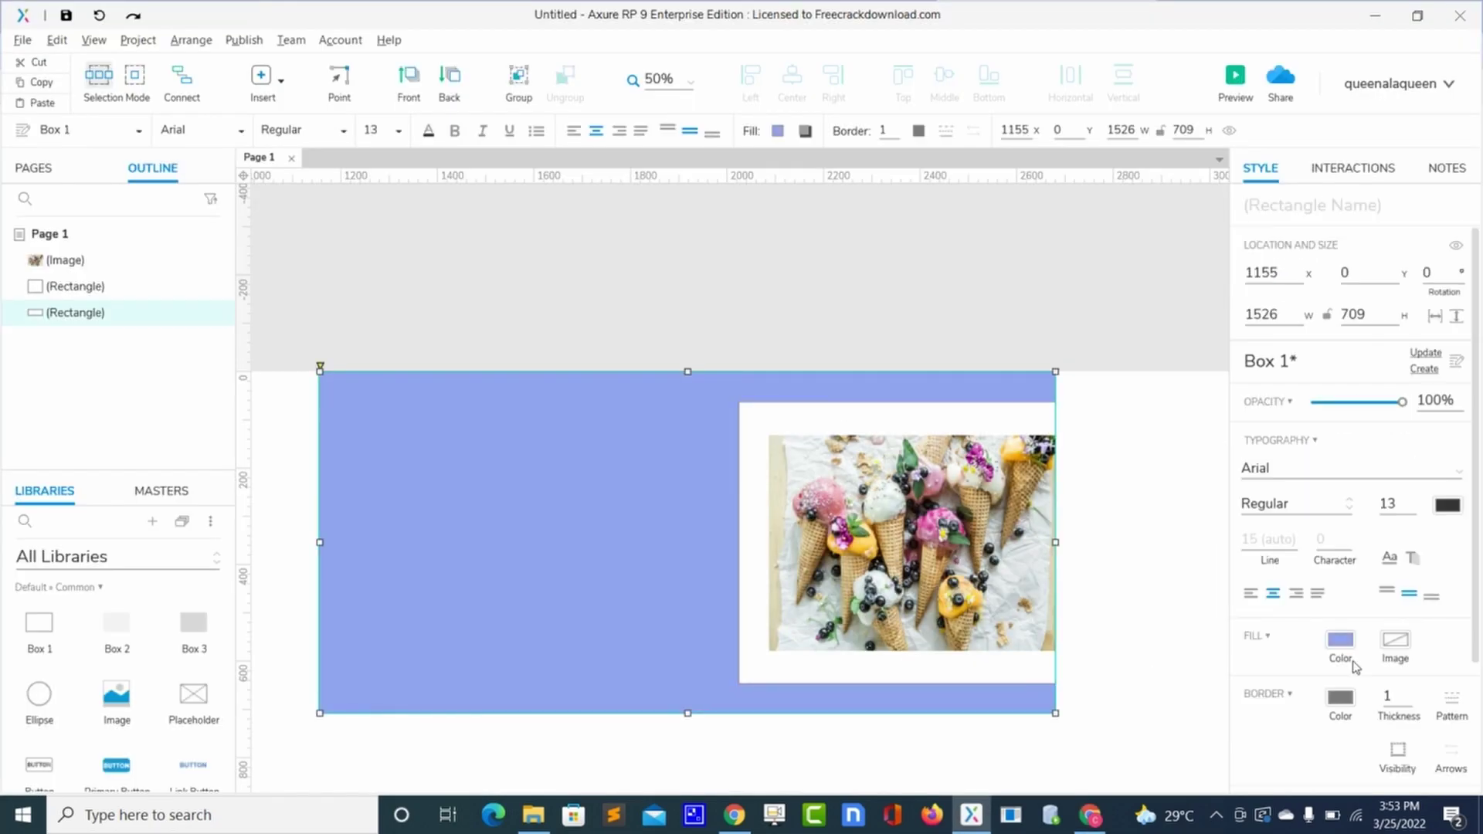
left_click(1388, 693)
type("0")
left_click(746, 580)
left_click(1388, 695)
type("0")
Step: Give the ice-cream photo an outer shadow with blur 50 and preview the page
left_click(656, 569)
left_click(912, 546)
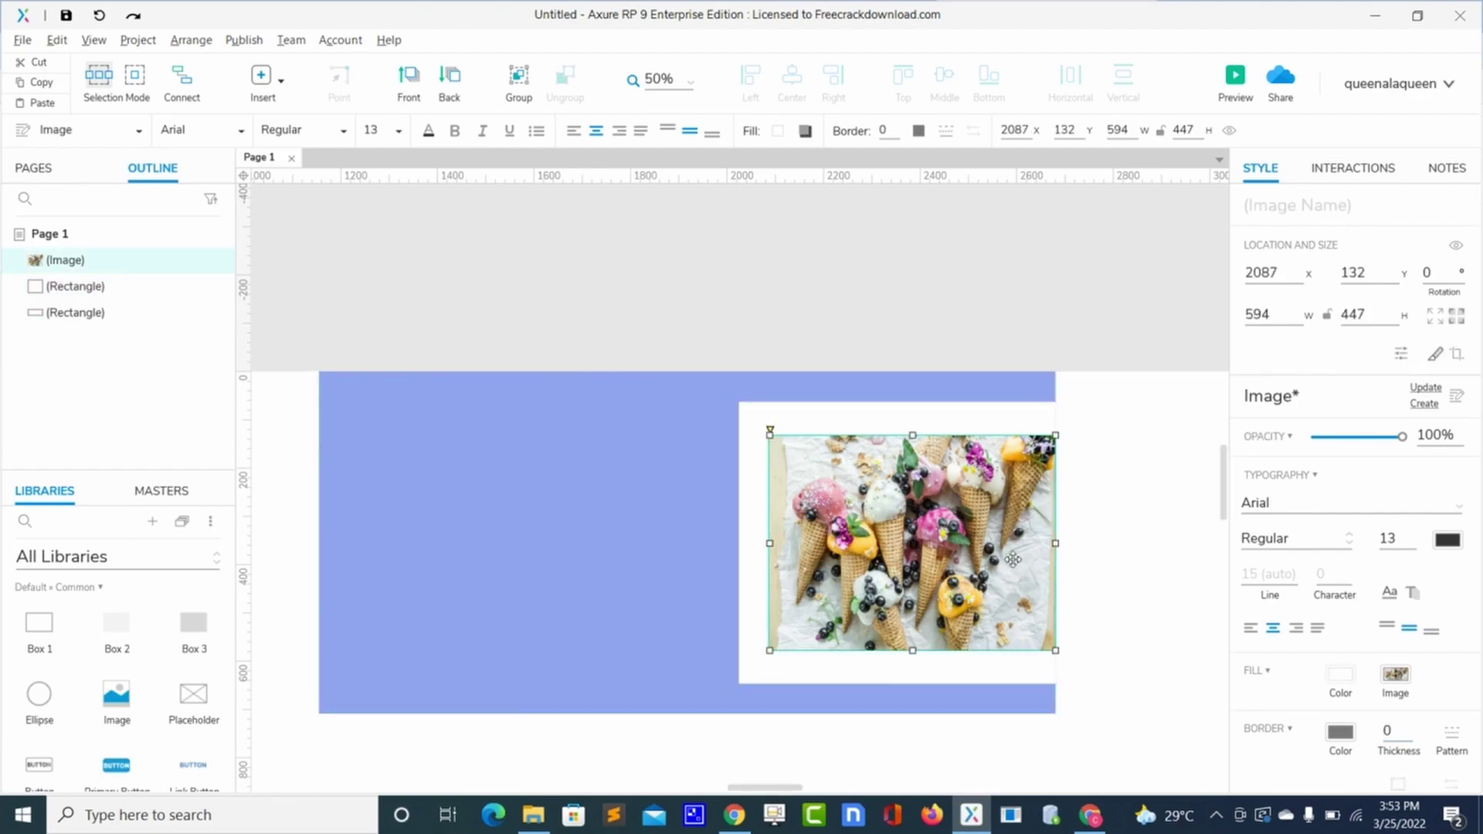
scroll(1313, 704, "down", 3)
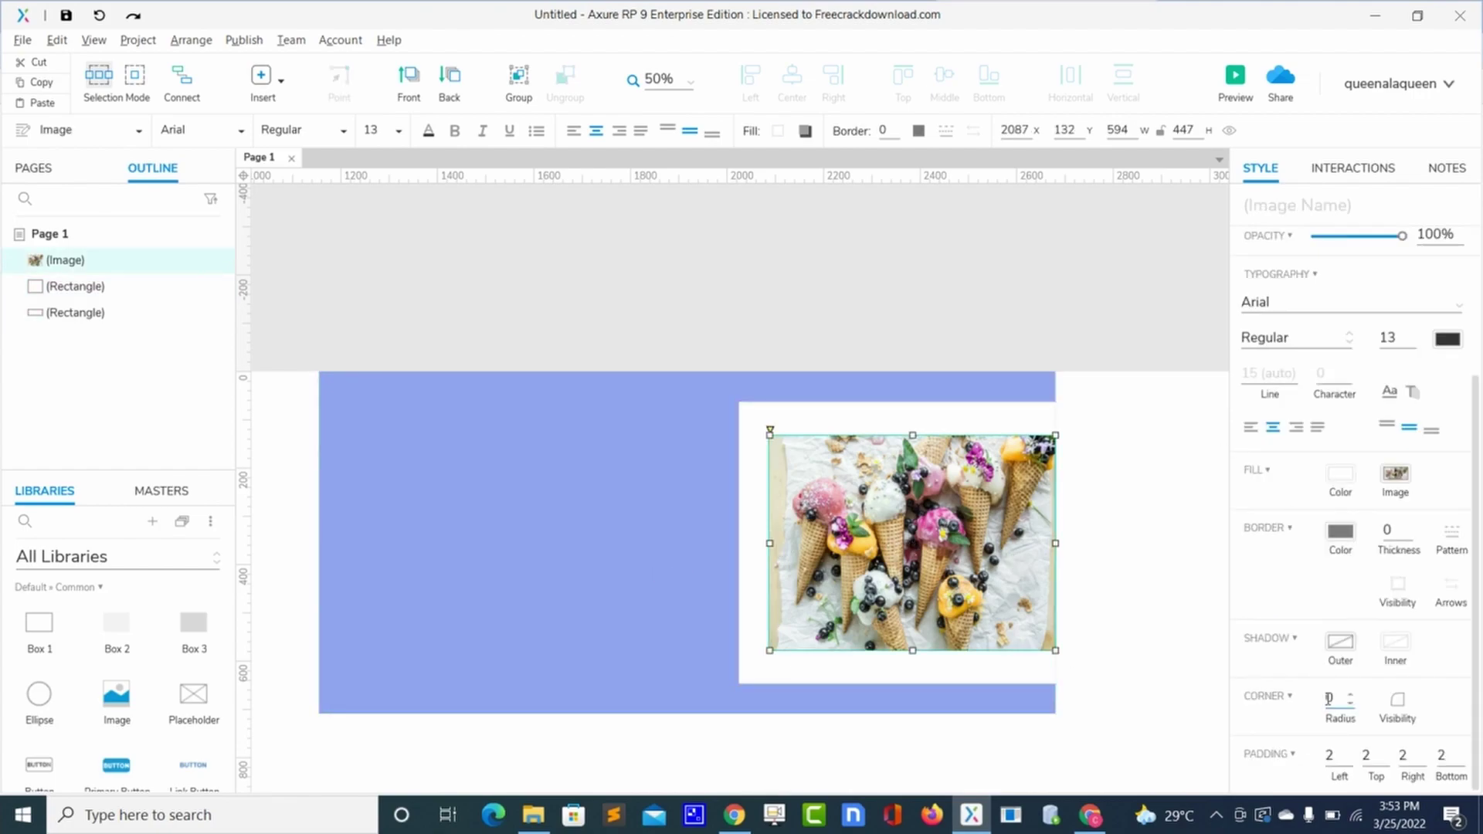
left_click(1347, 644)
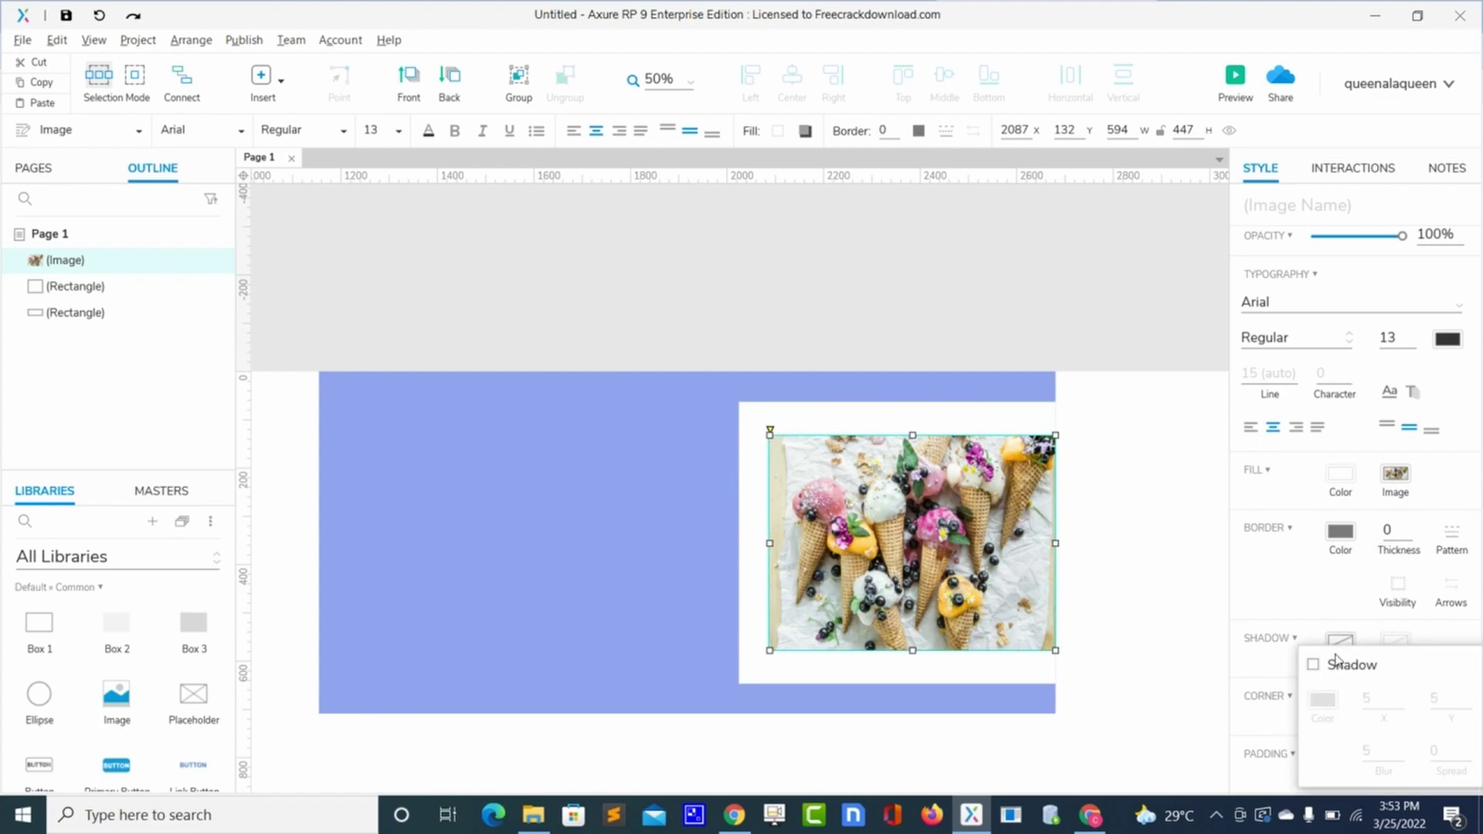
left_click(1313, 664)
left_click(1372, 751)
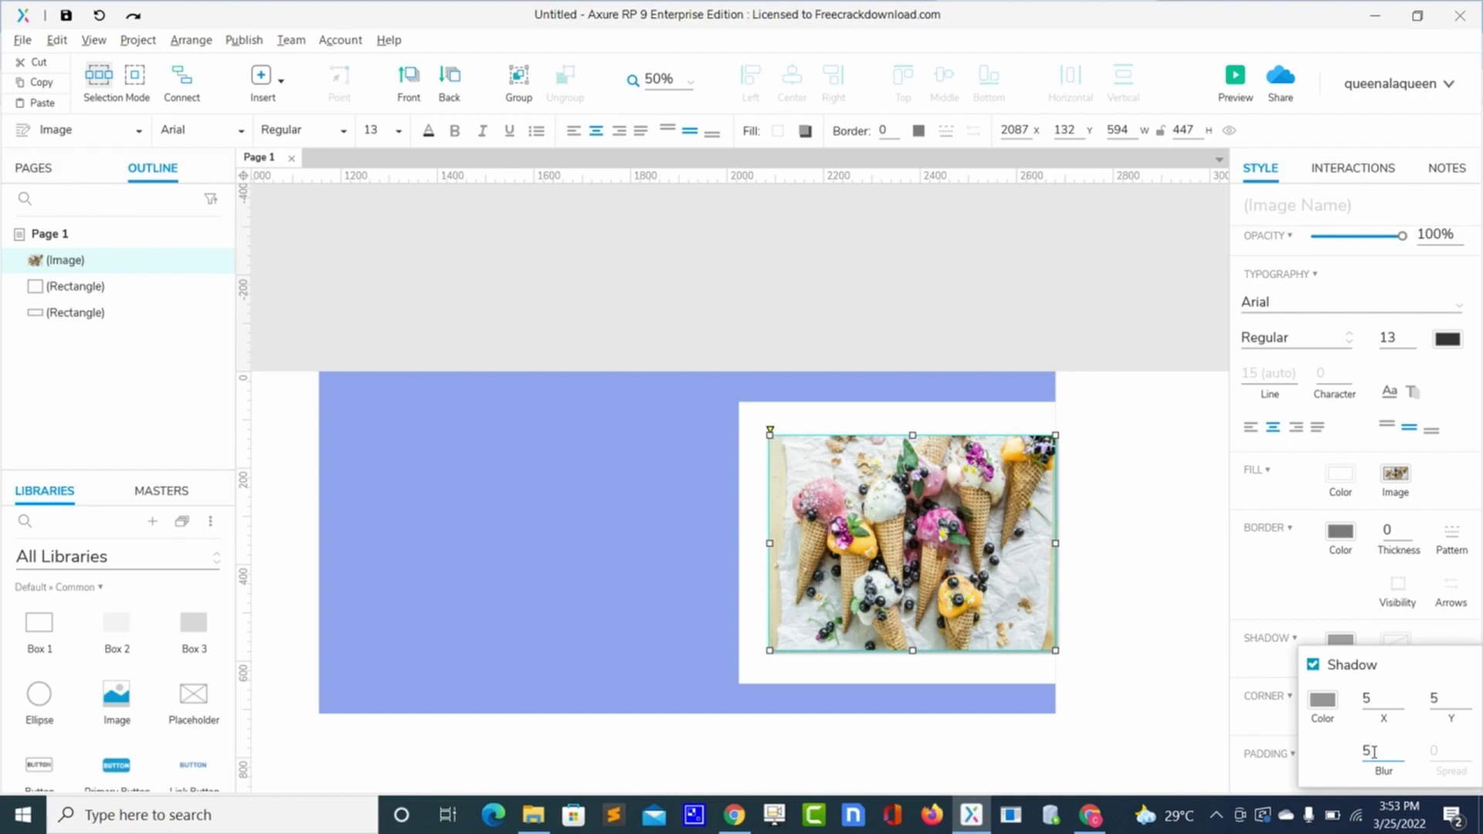
type("0")
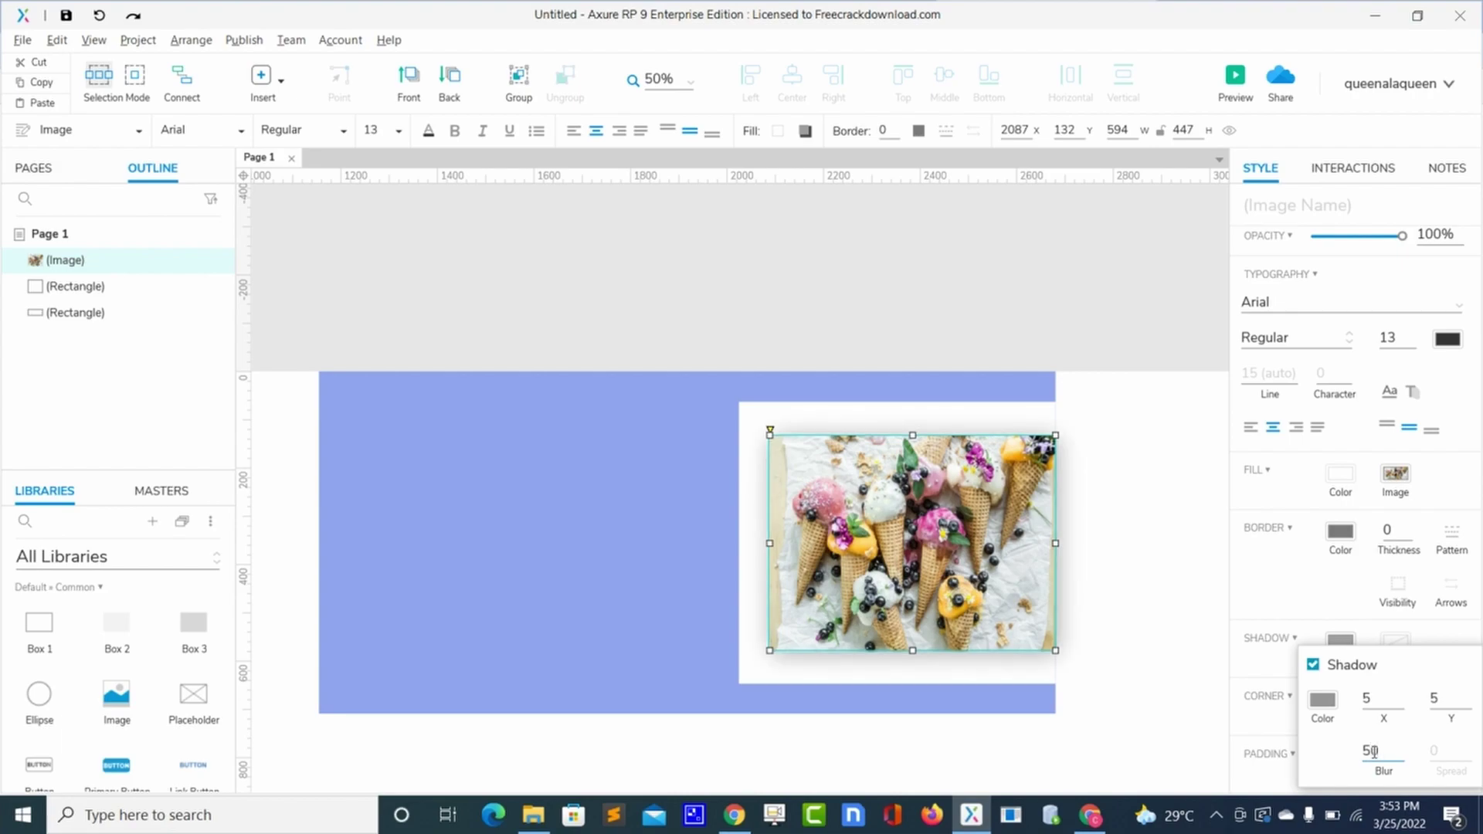
left_click(668, 623)
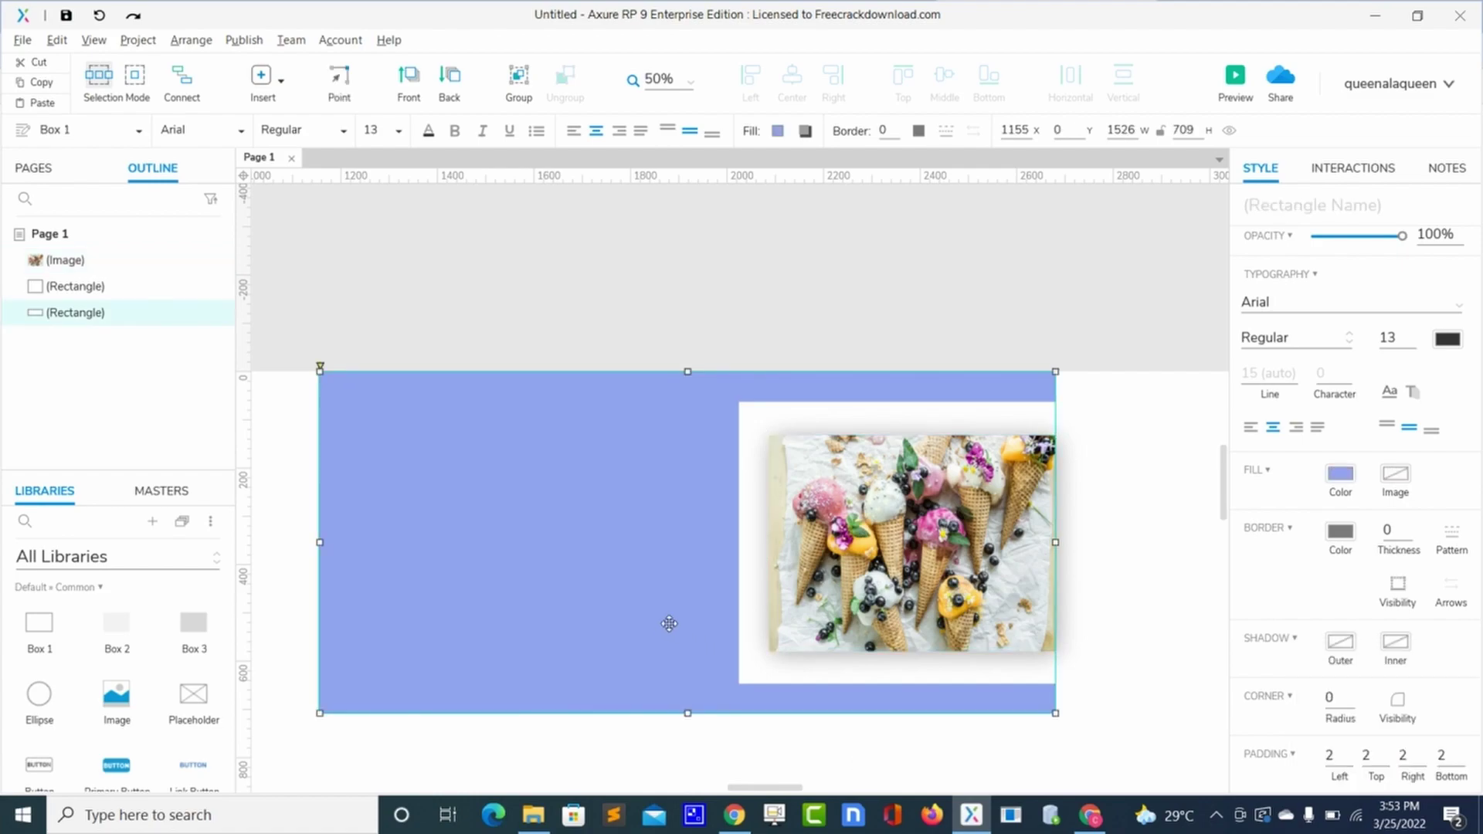
key("ctrl+period")
Step: Reload the browser preview to check the photo's shadow, then return to Axure
left_click(83, 51)
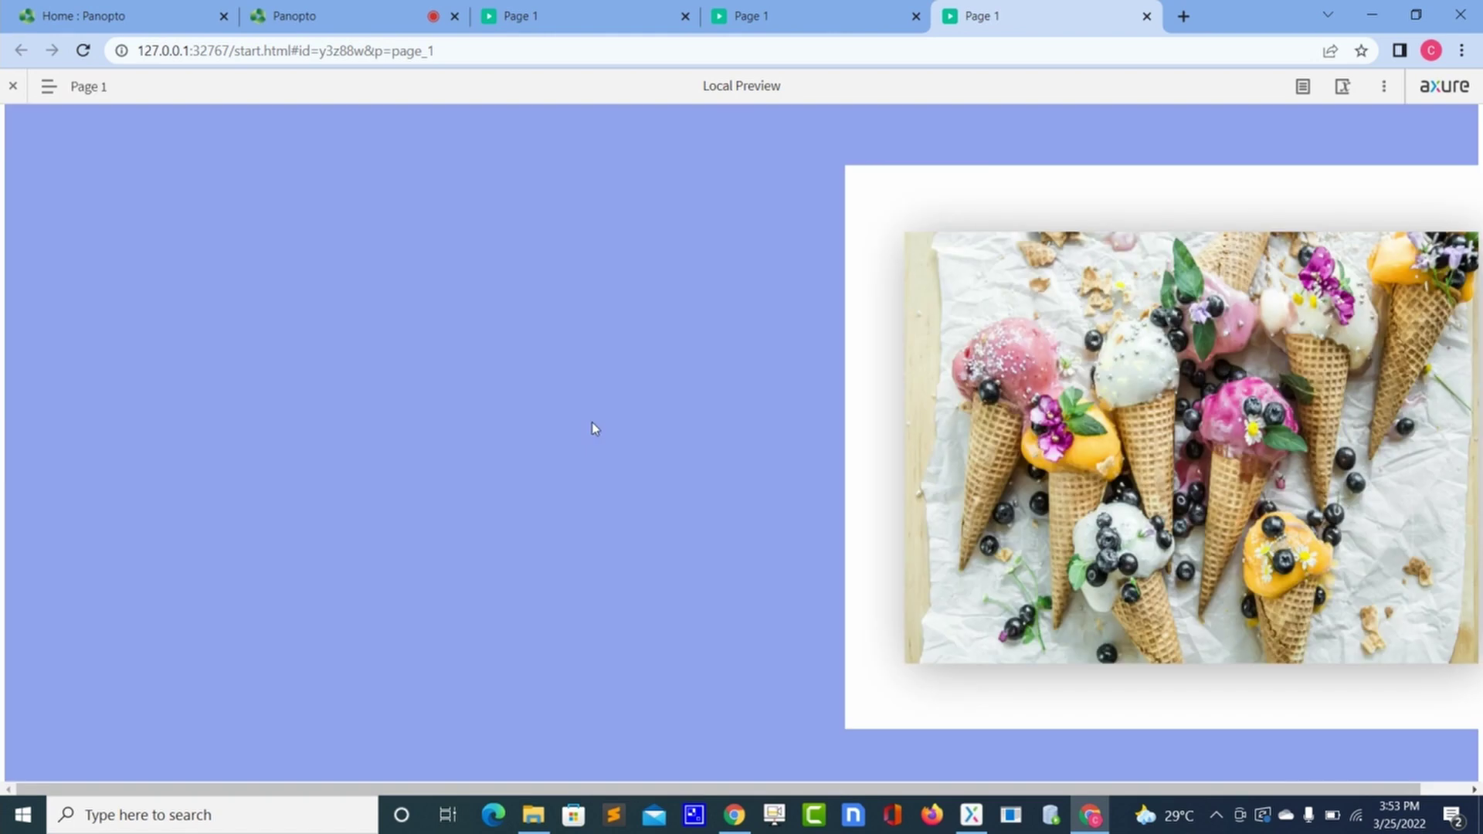
key("alt+Tab")
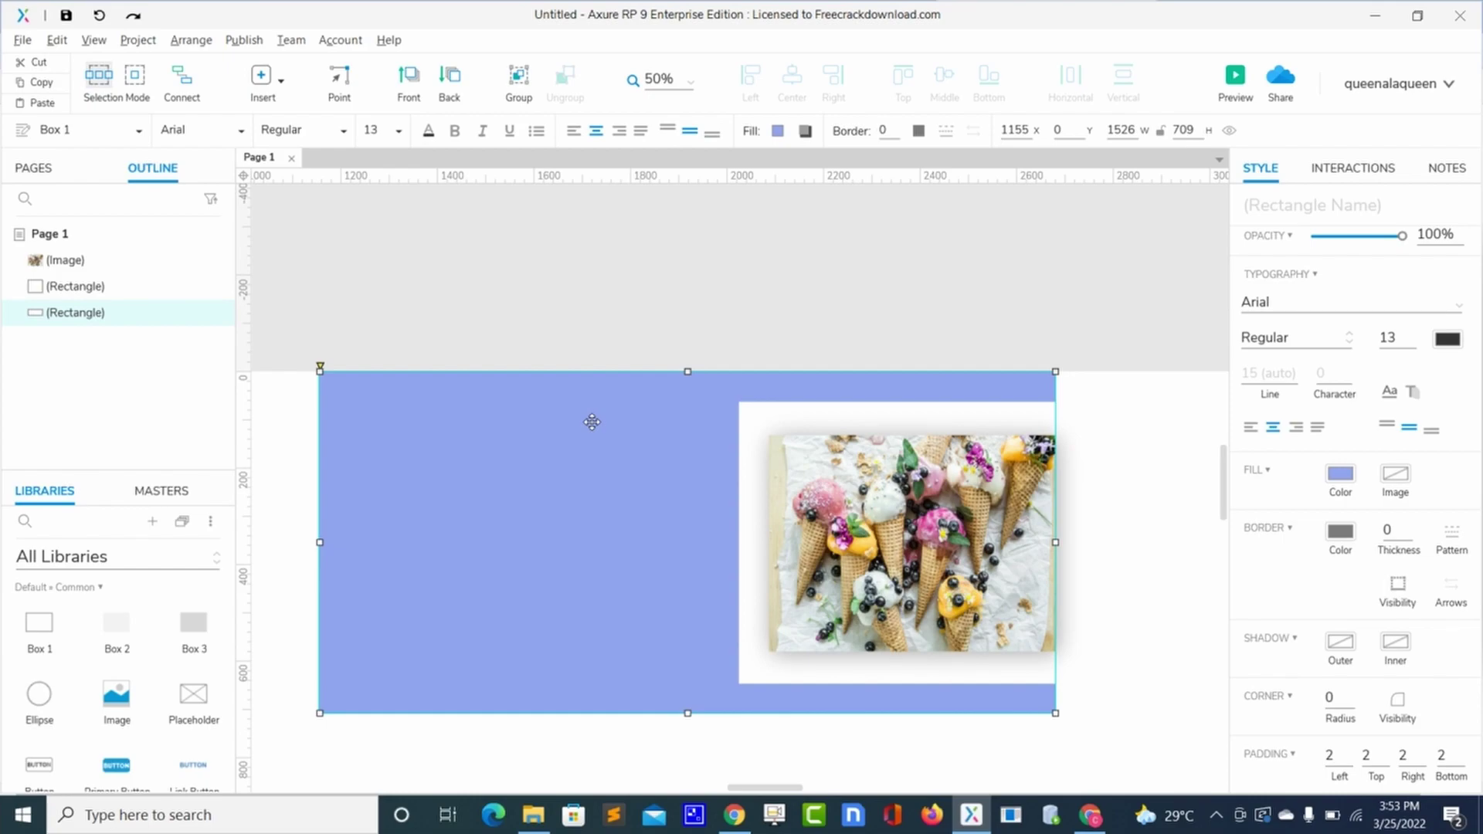
Step: Add a Heading 1 reading 'About' on the blue background with font size 29
left_click(78, 523)
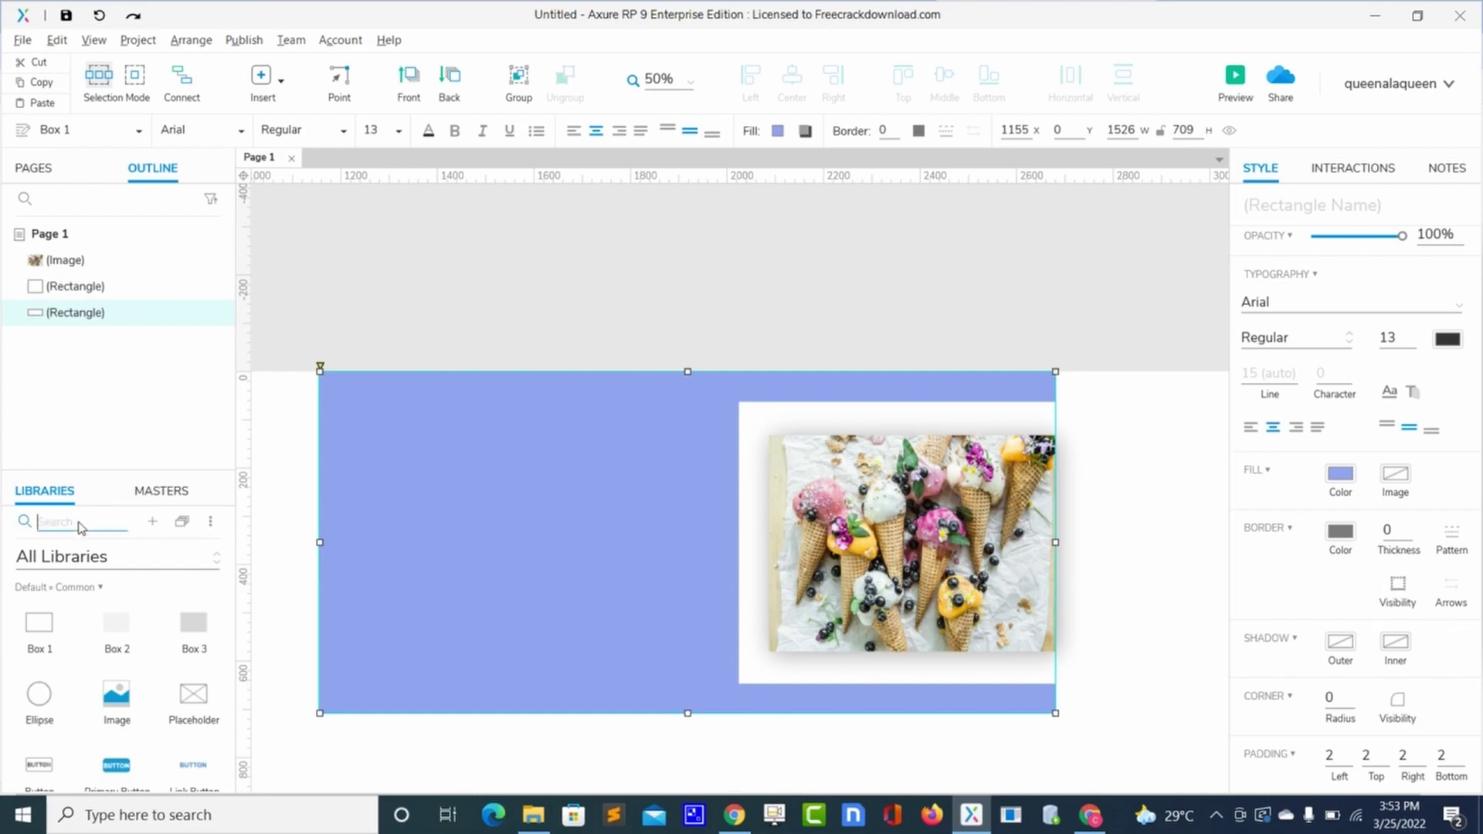
type("h")
left_click_drag(111, 632, 431, 417)
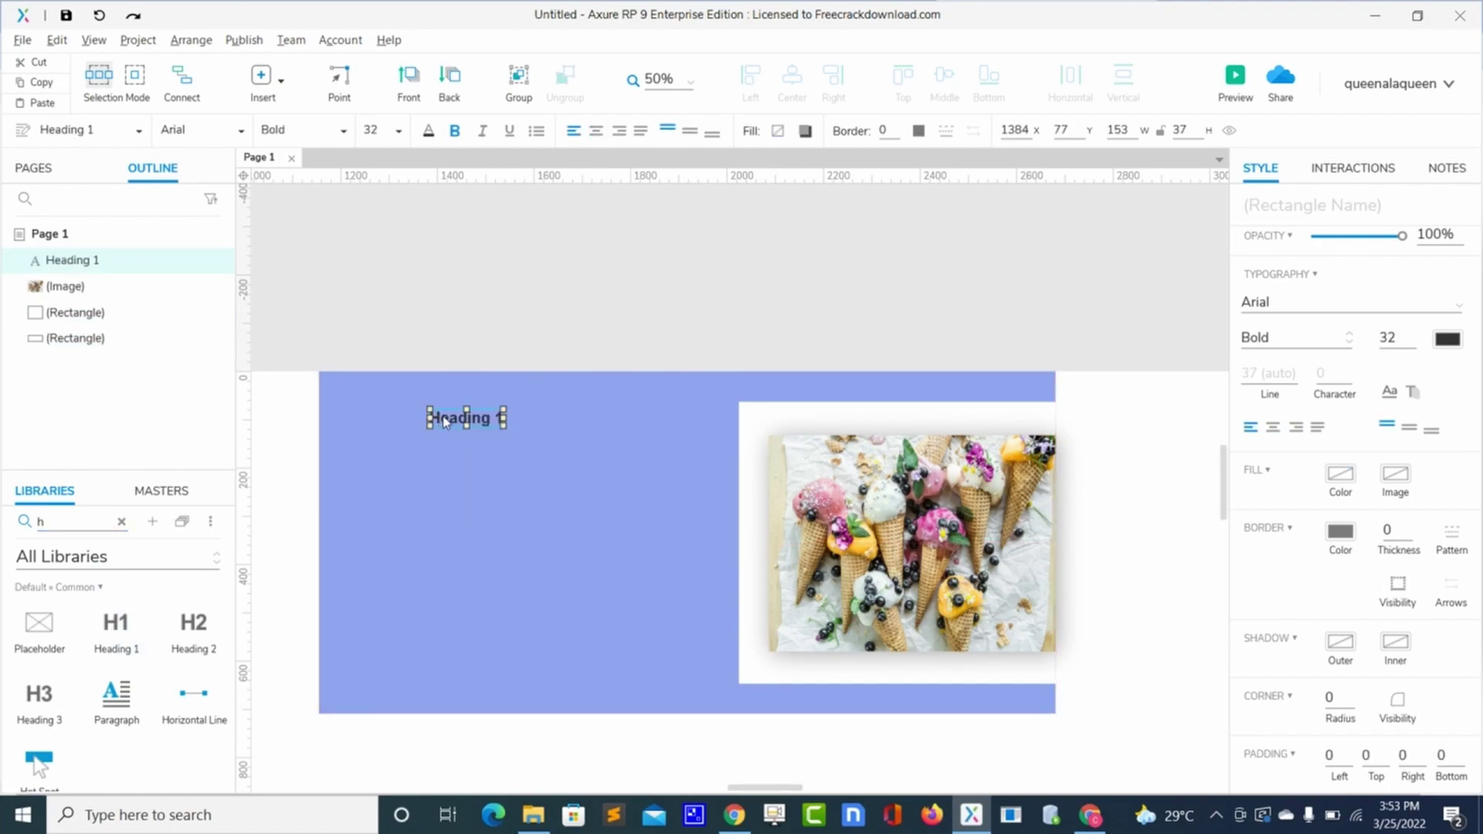
double_click(445, 418)
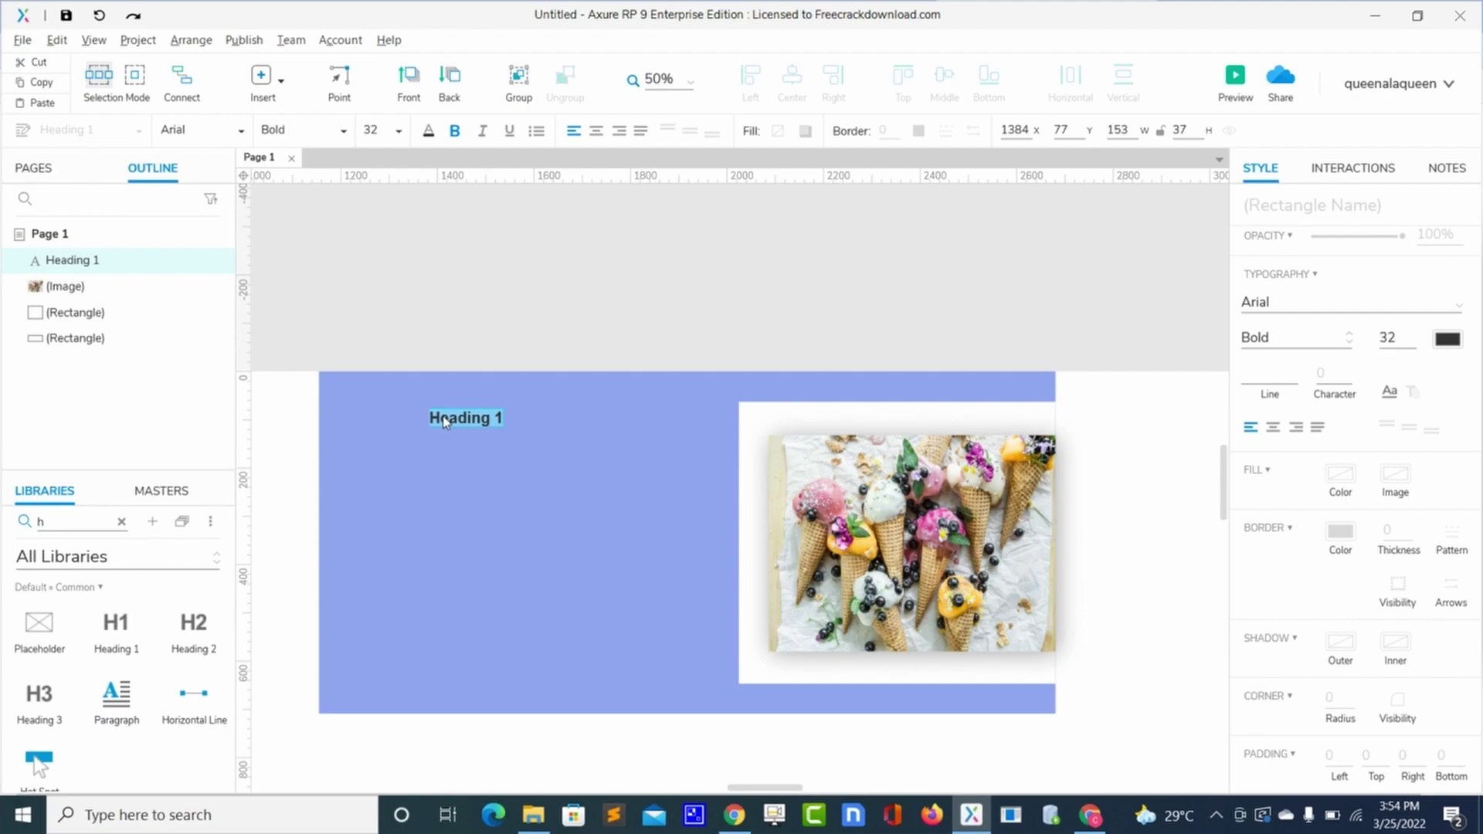
type("Abou")
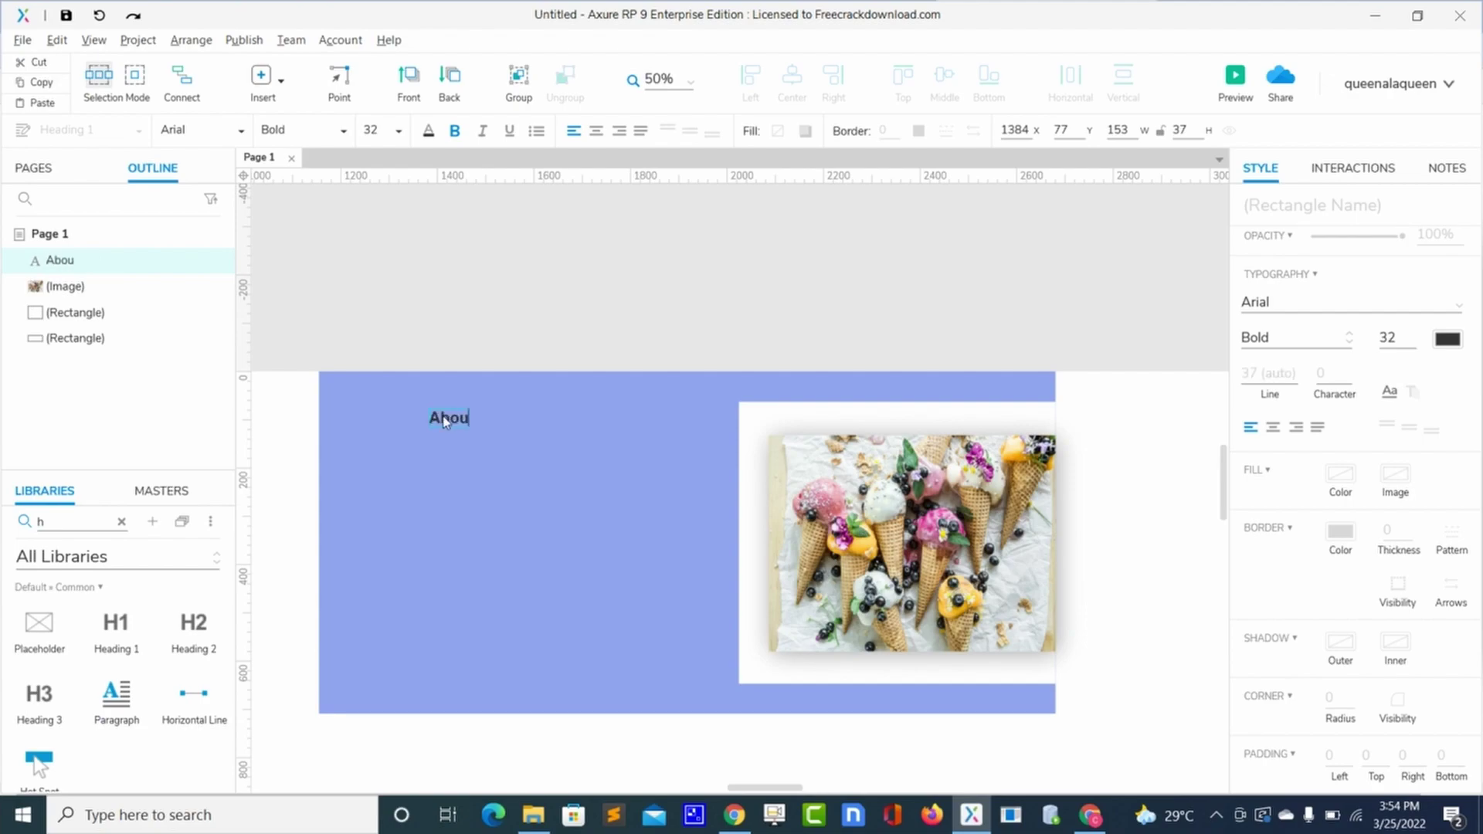
type("t")
double_click(451, 417)
left_click(476, 418)
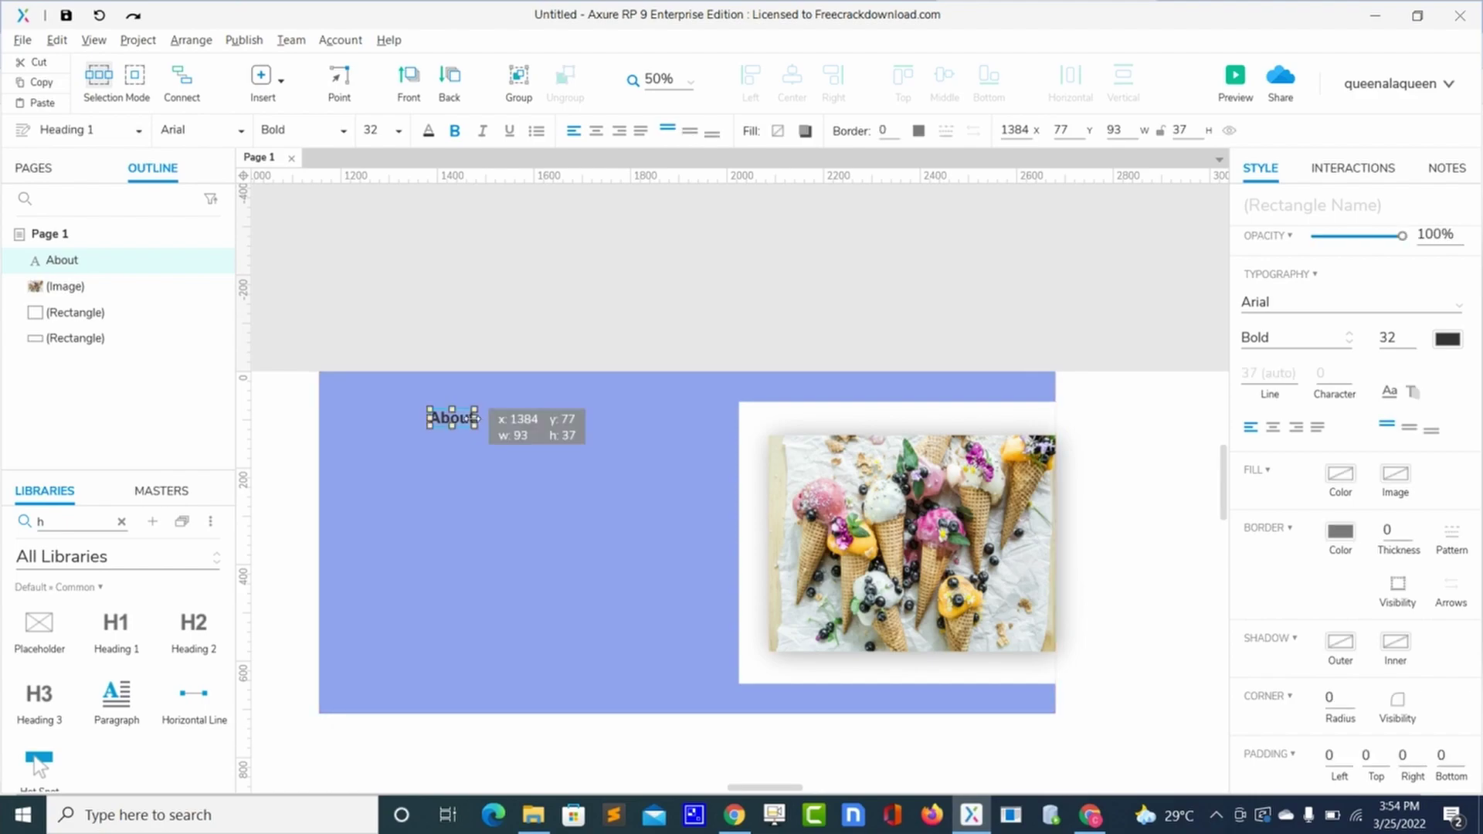
double_click(467, 417)
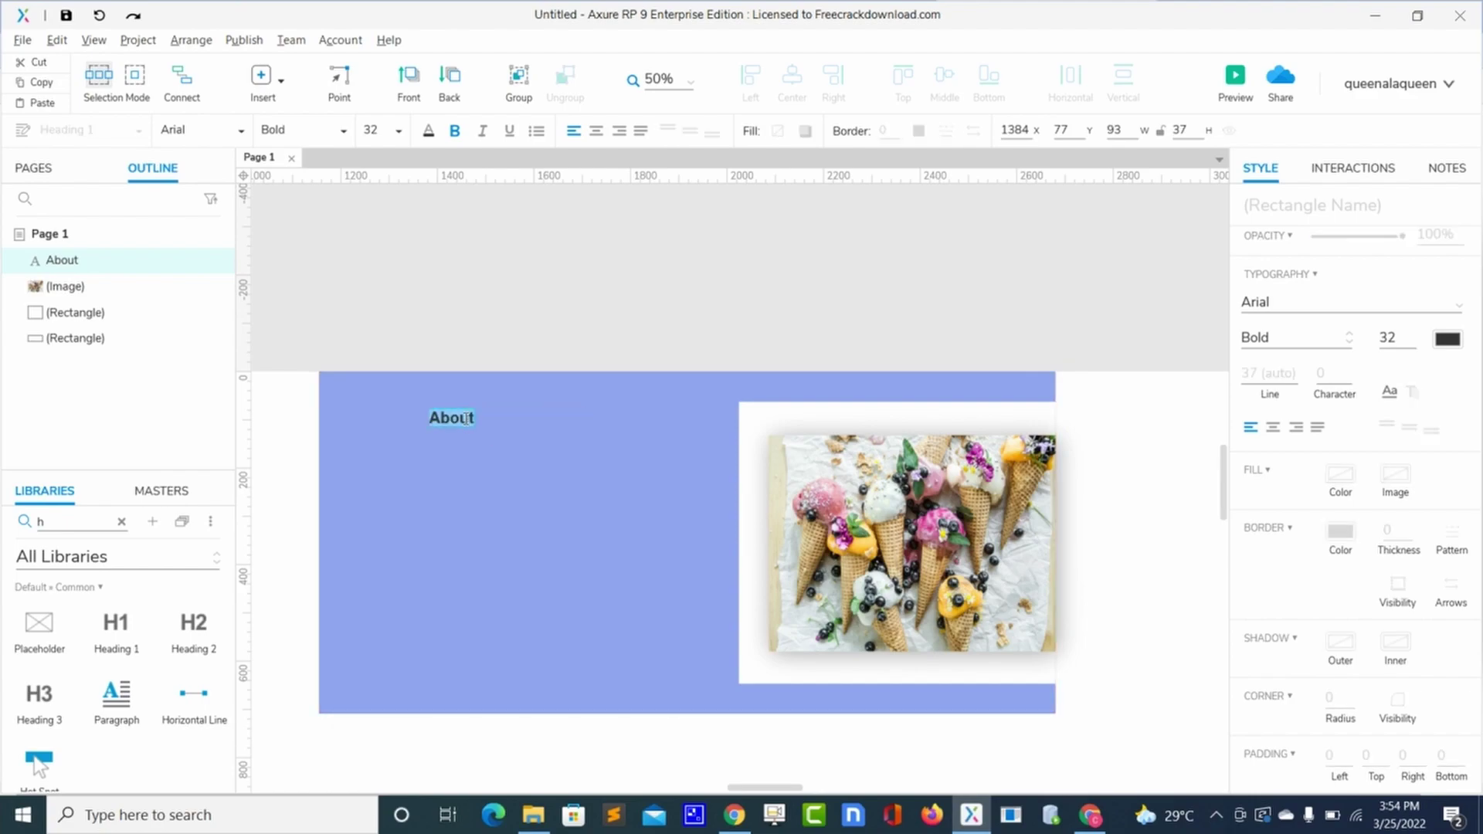
double_click(1390, 337)
type("29")
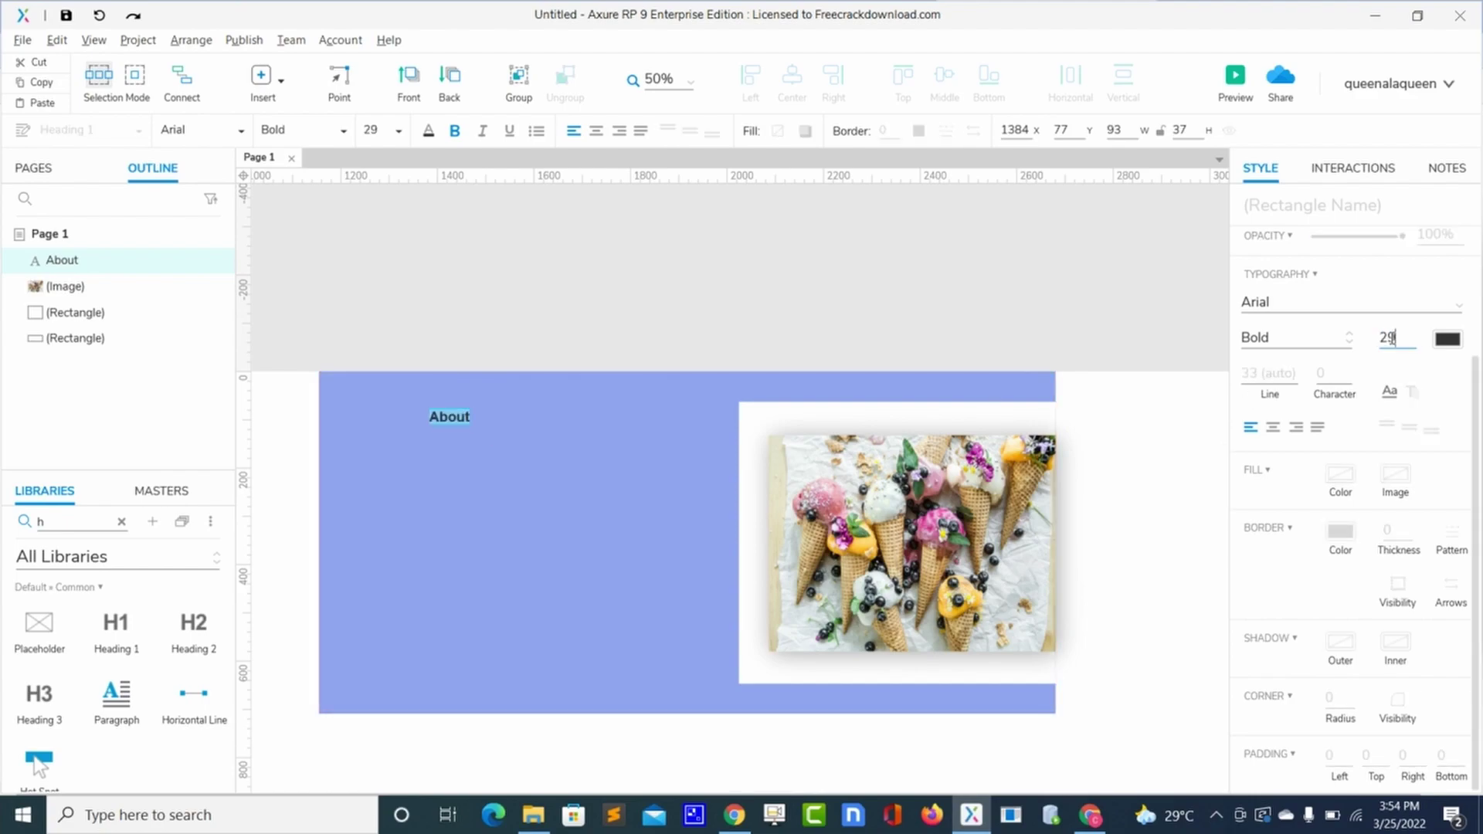
left_click(1346, 340)
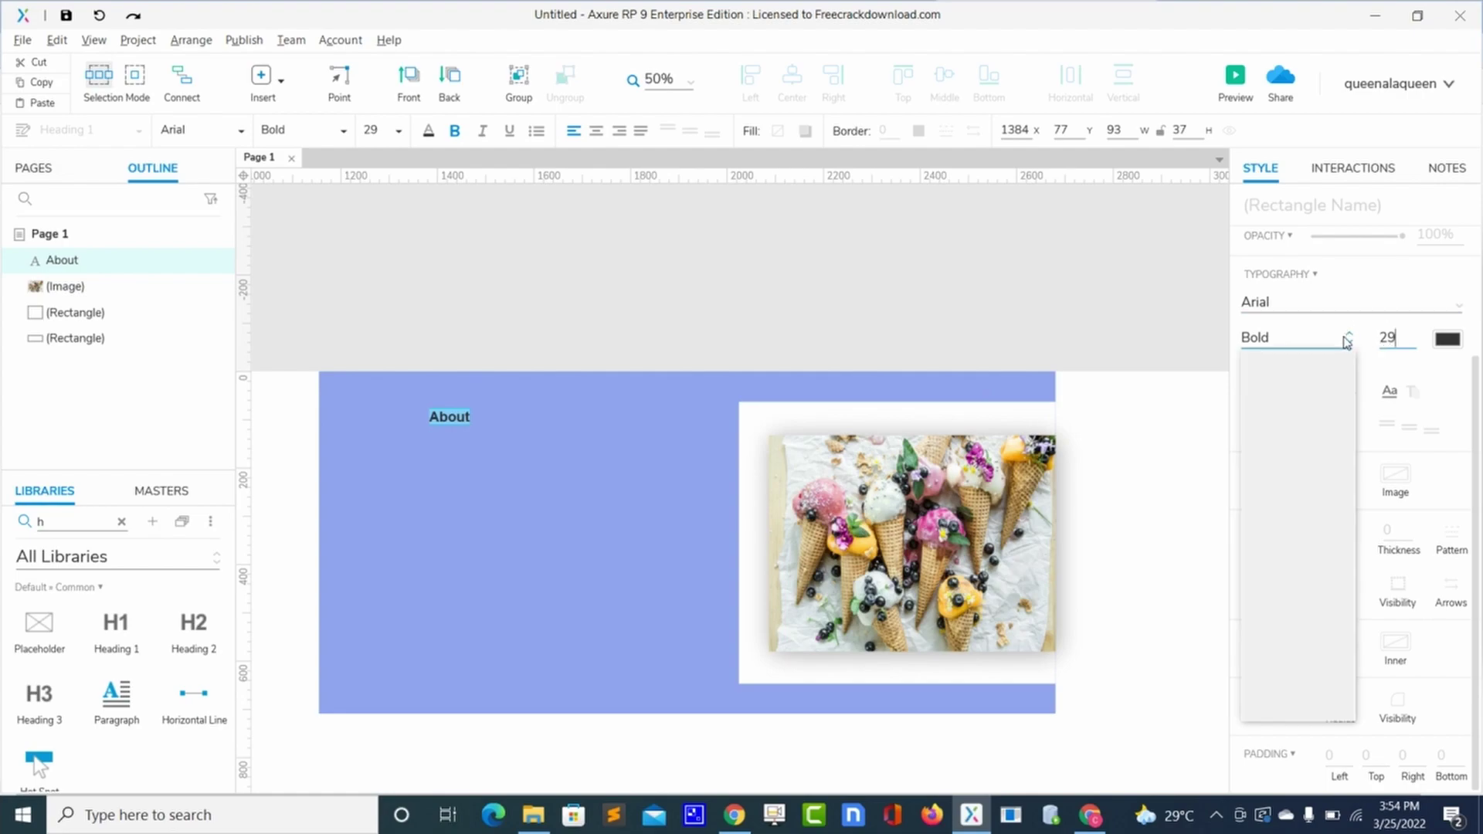
Step: Make the About heading Regular-weight white text and move it to x 1259, y 32
left_click(1324, 363)
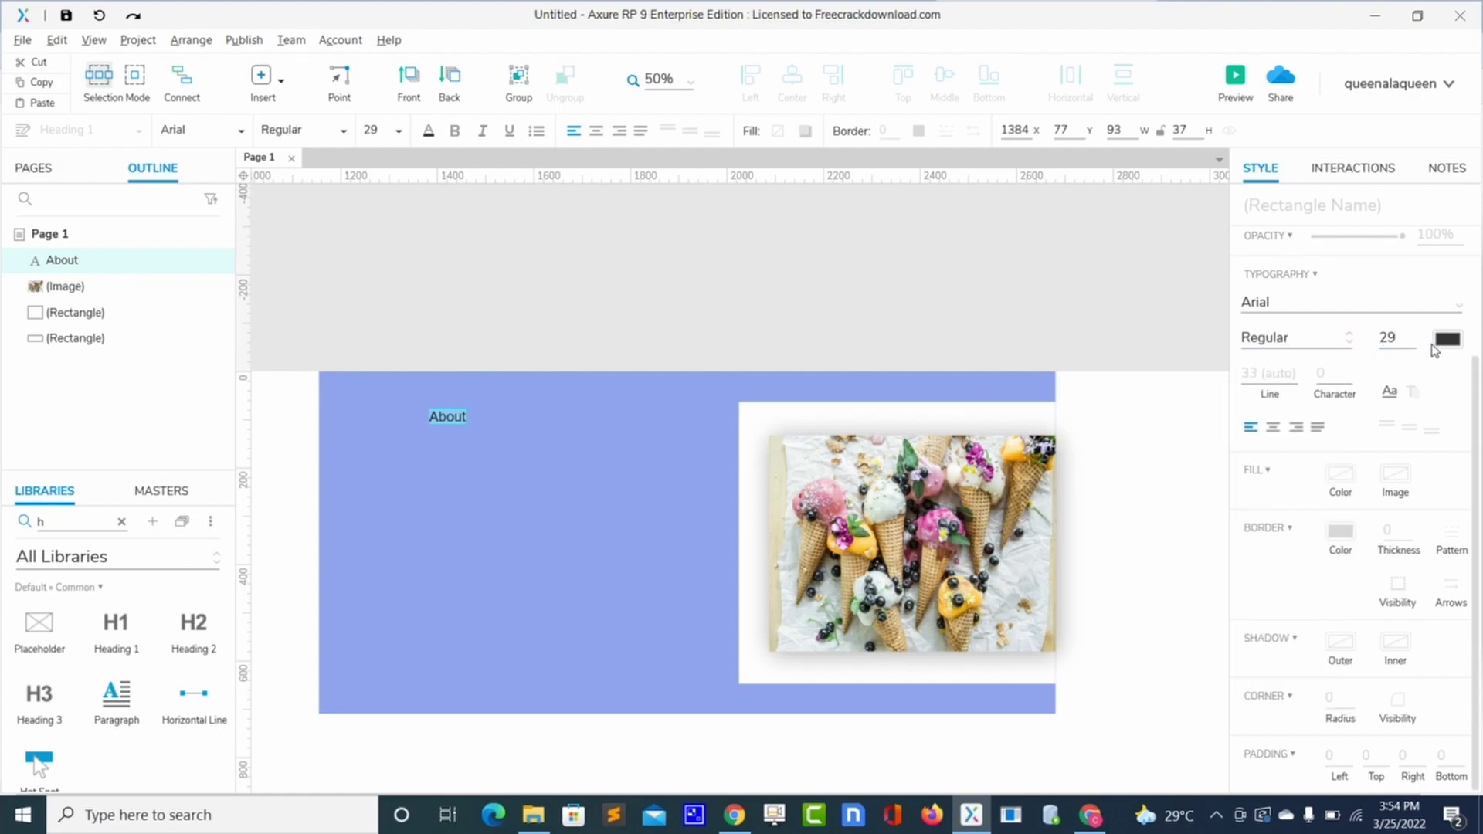
left_click(1439, 345)
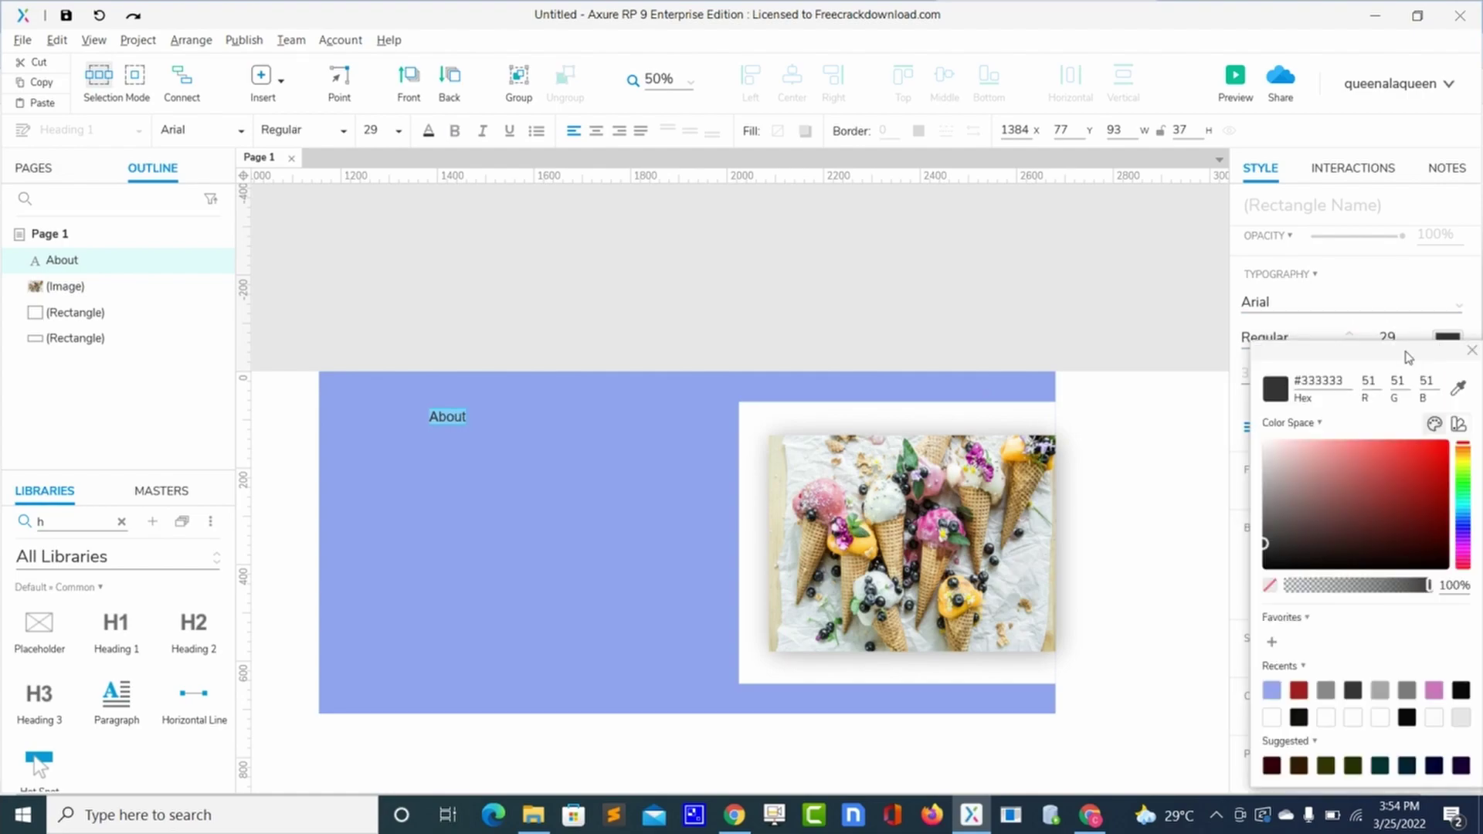
left_click(1269, 448)
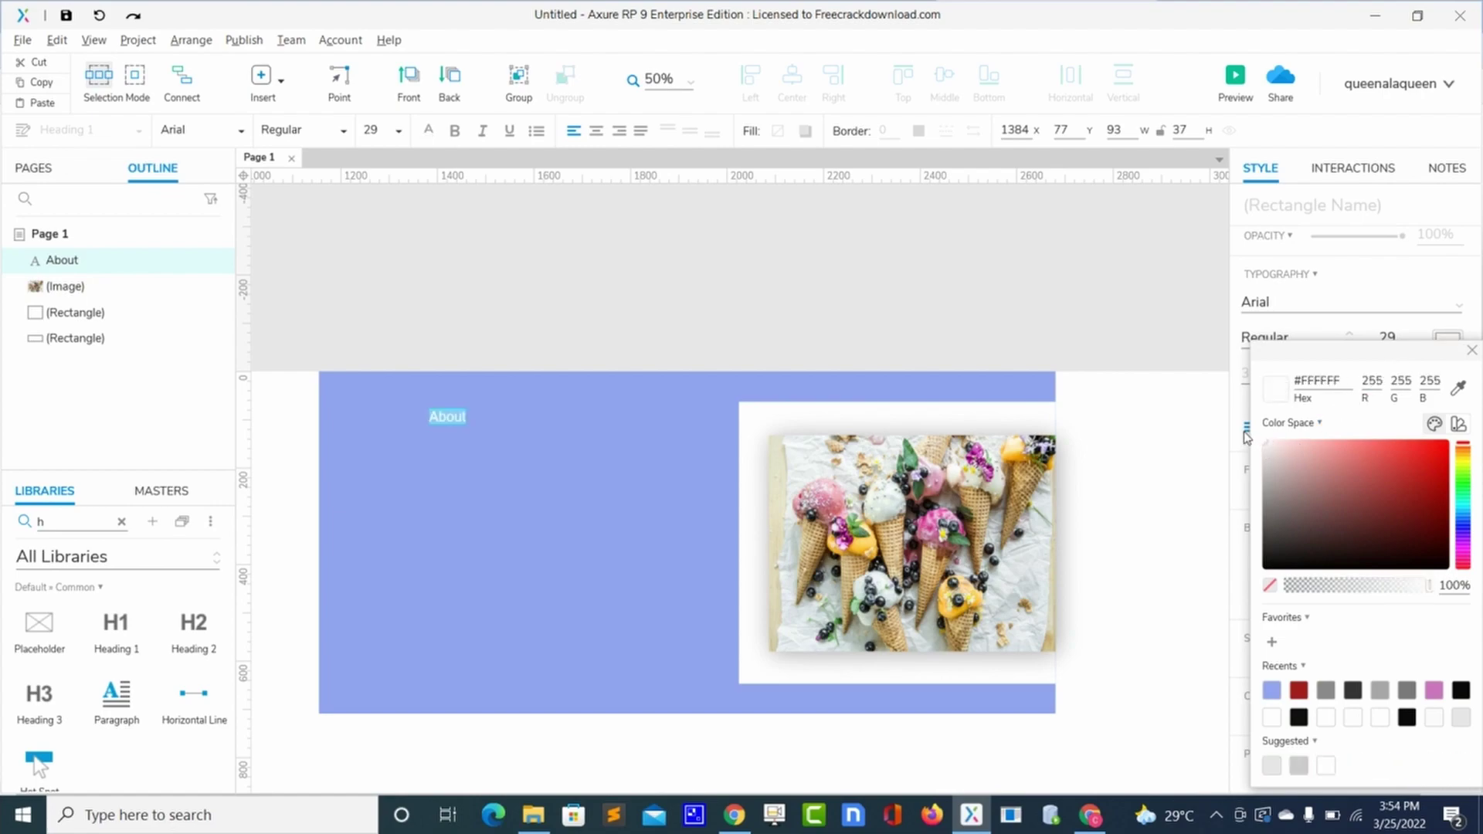
left_click(500, 449)
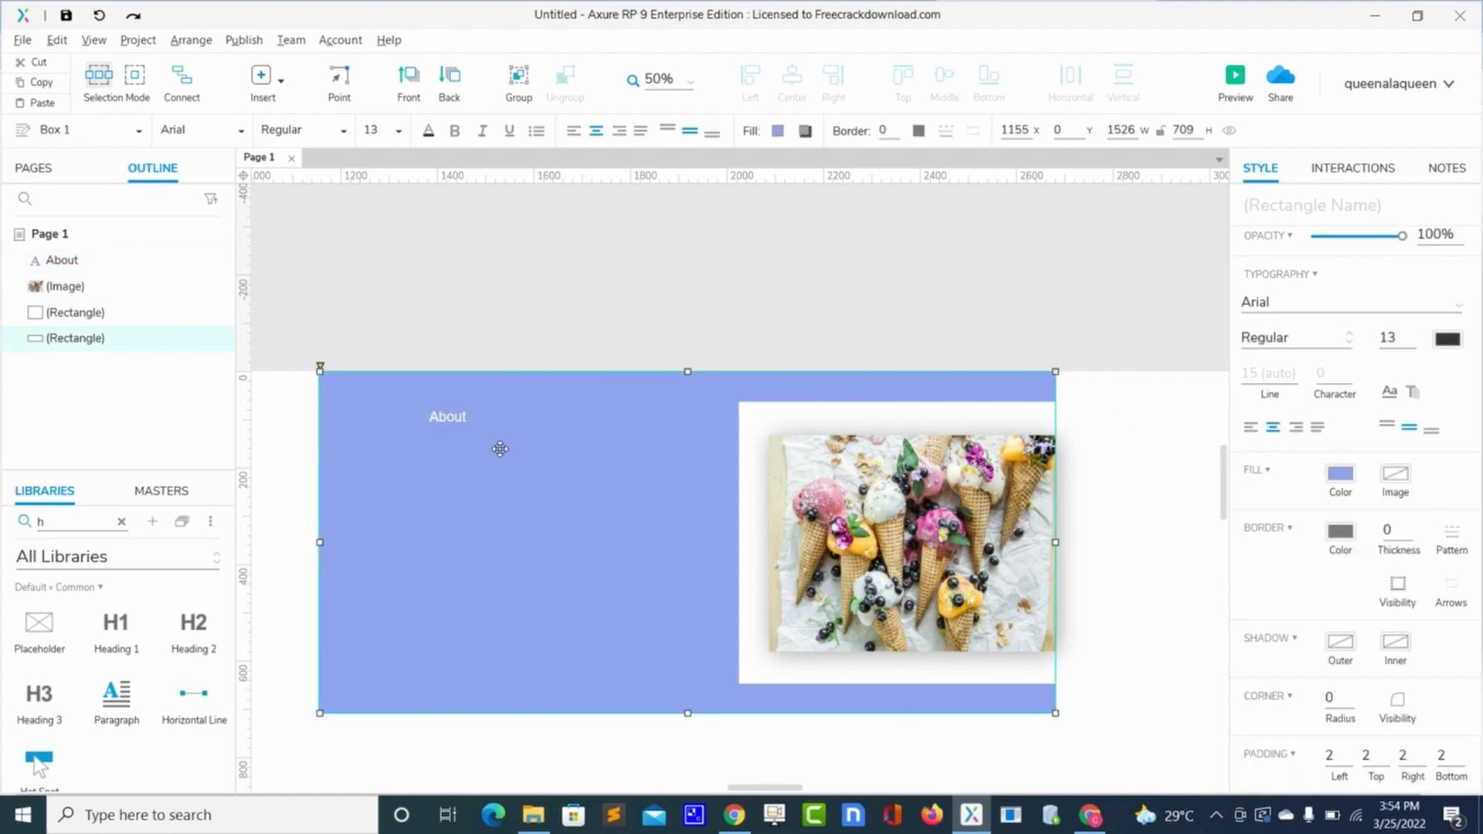
left_click(451, 419)
left_click_drag(452, 419, 391, 398)
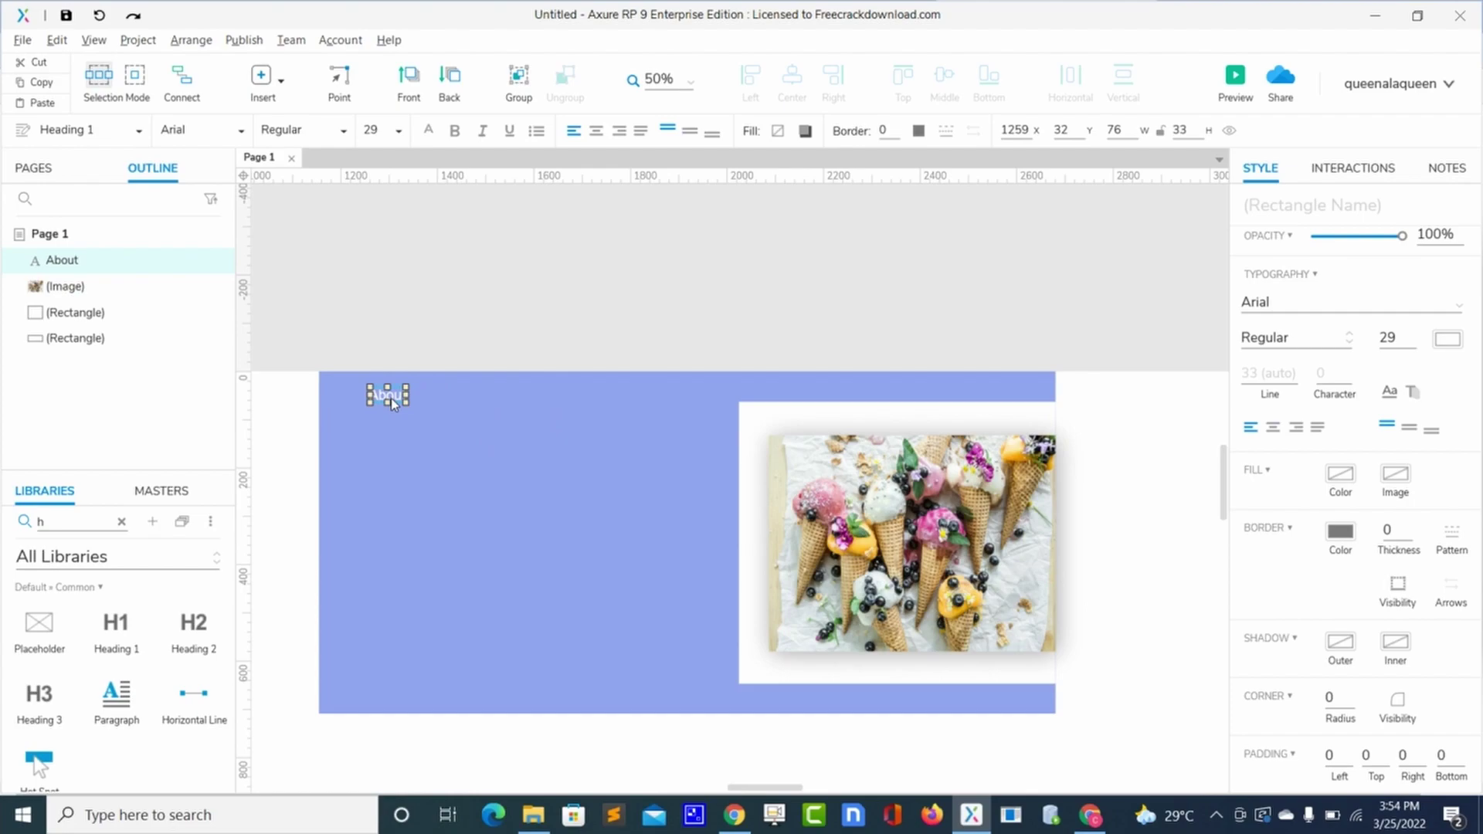
Step: Duplicate the About heading beside itself and relabel the copy 'Contact'
left_click(465, 411)
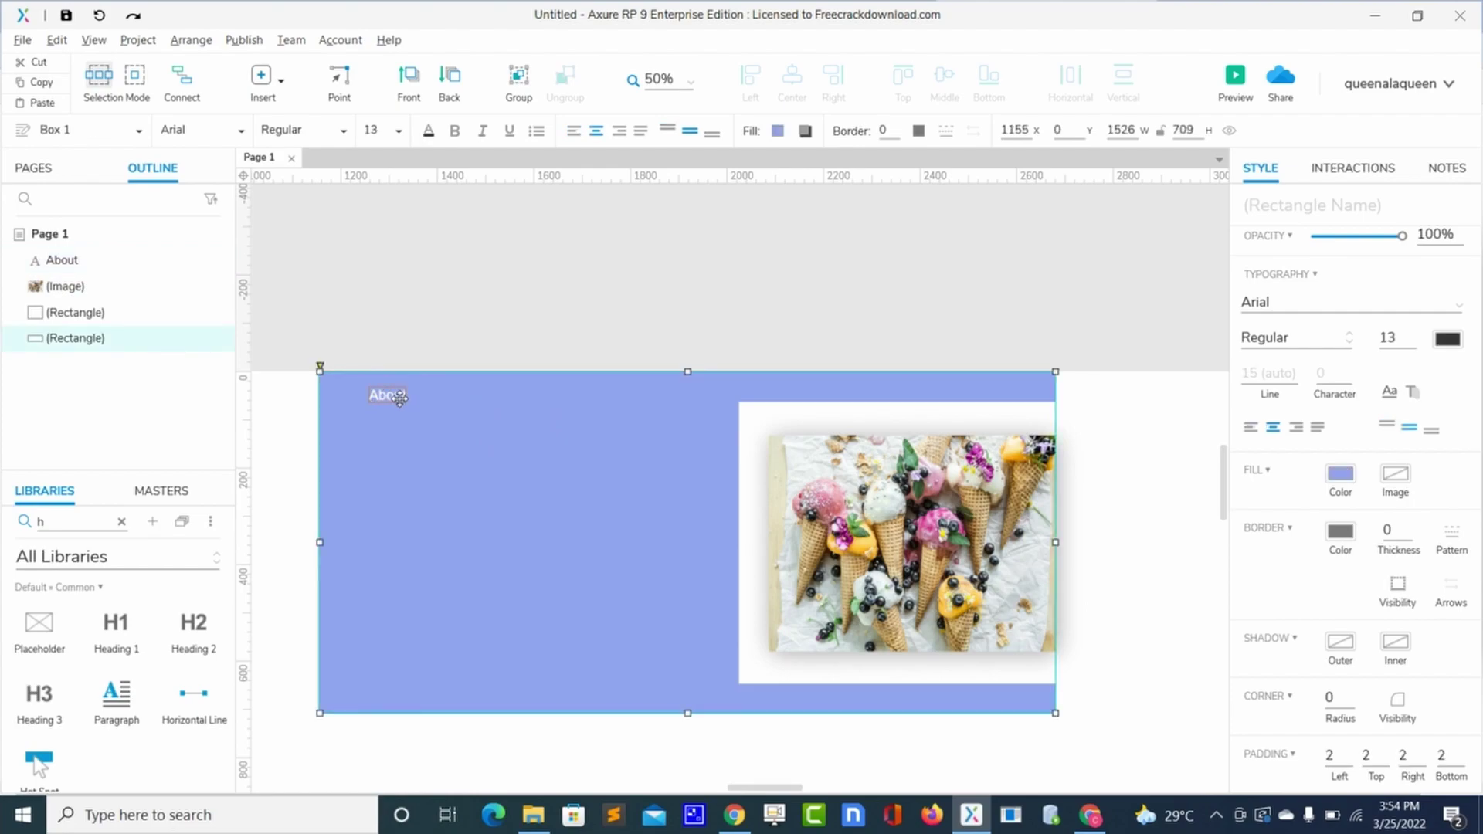
left_click(397, 396, "shift")
key("ctrl+d")
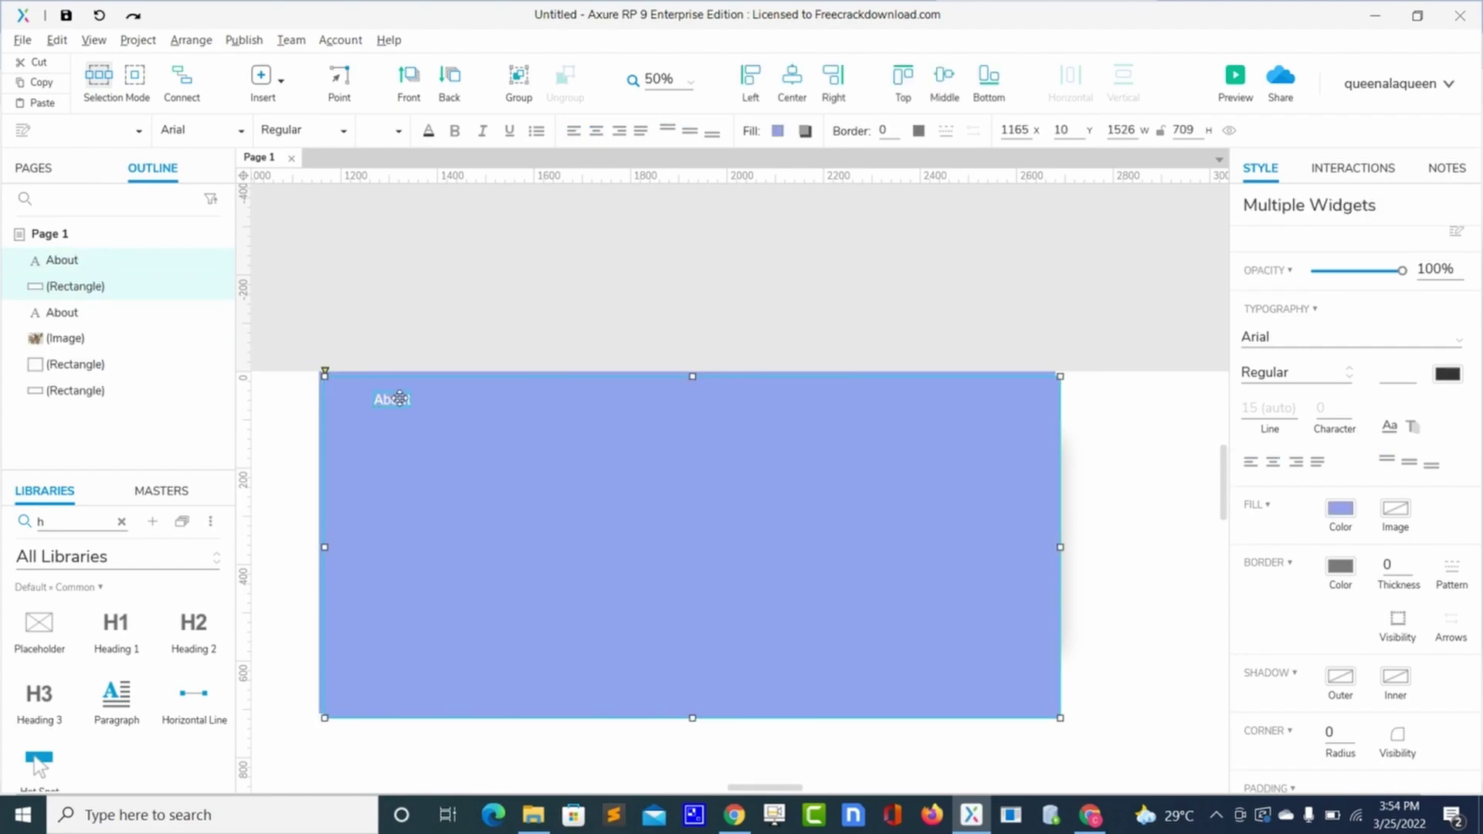
key("Delete")
left_click(399, 397)
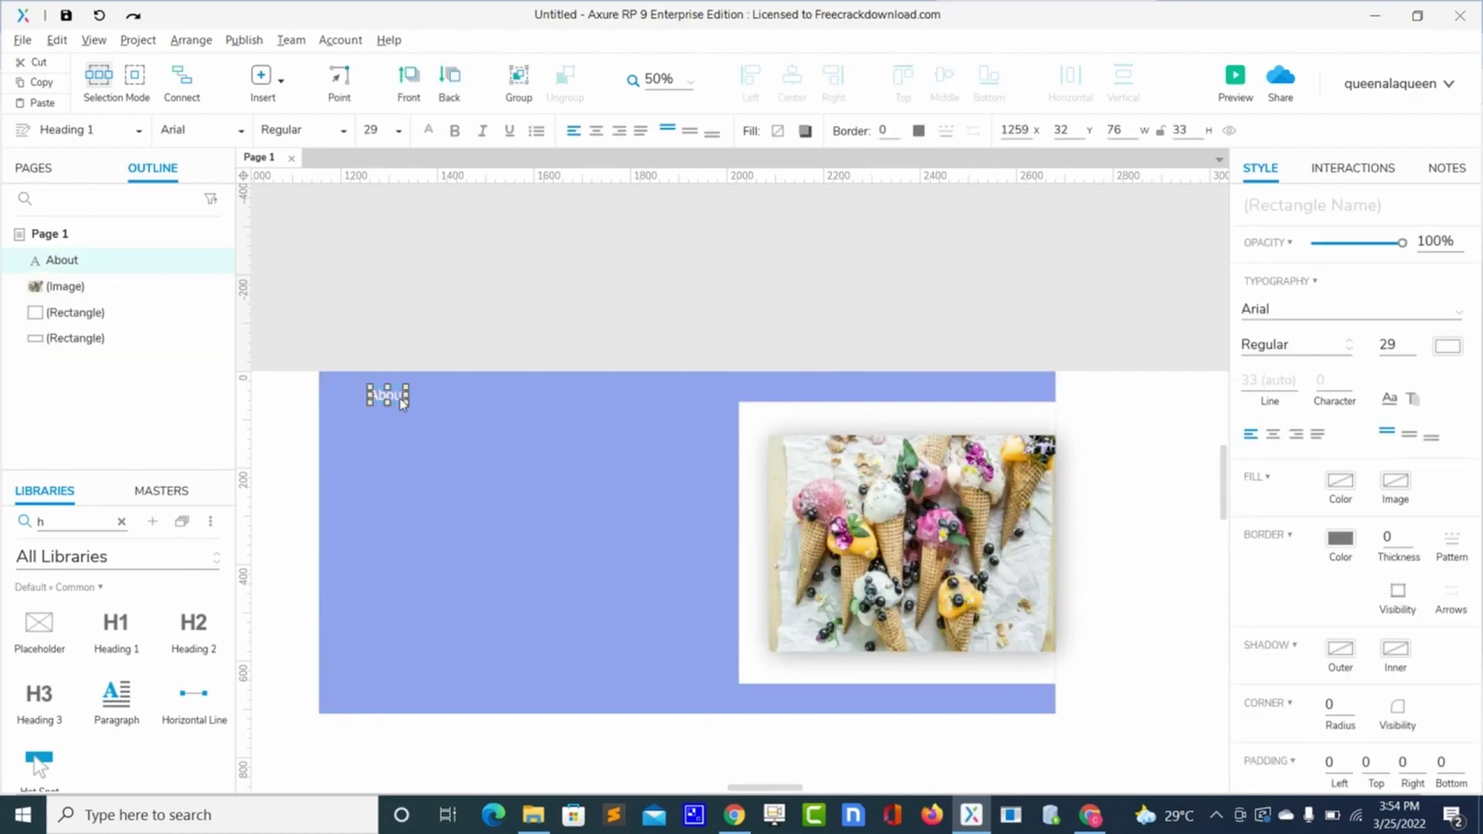
key("ctrl+d")
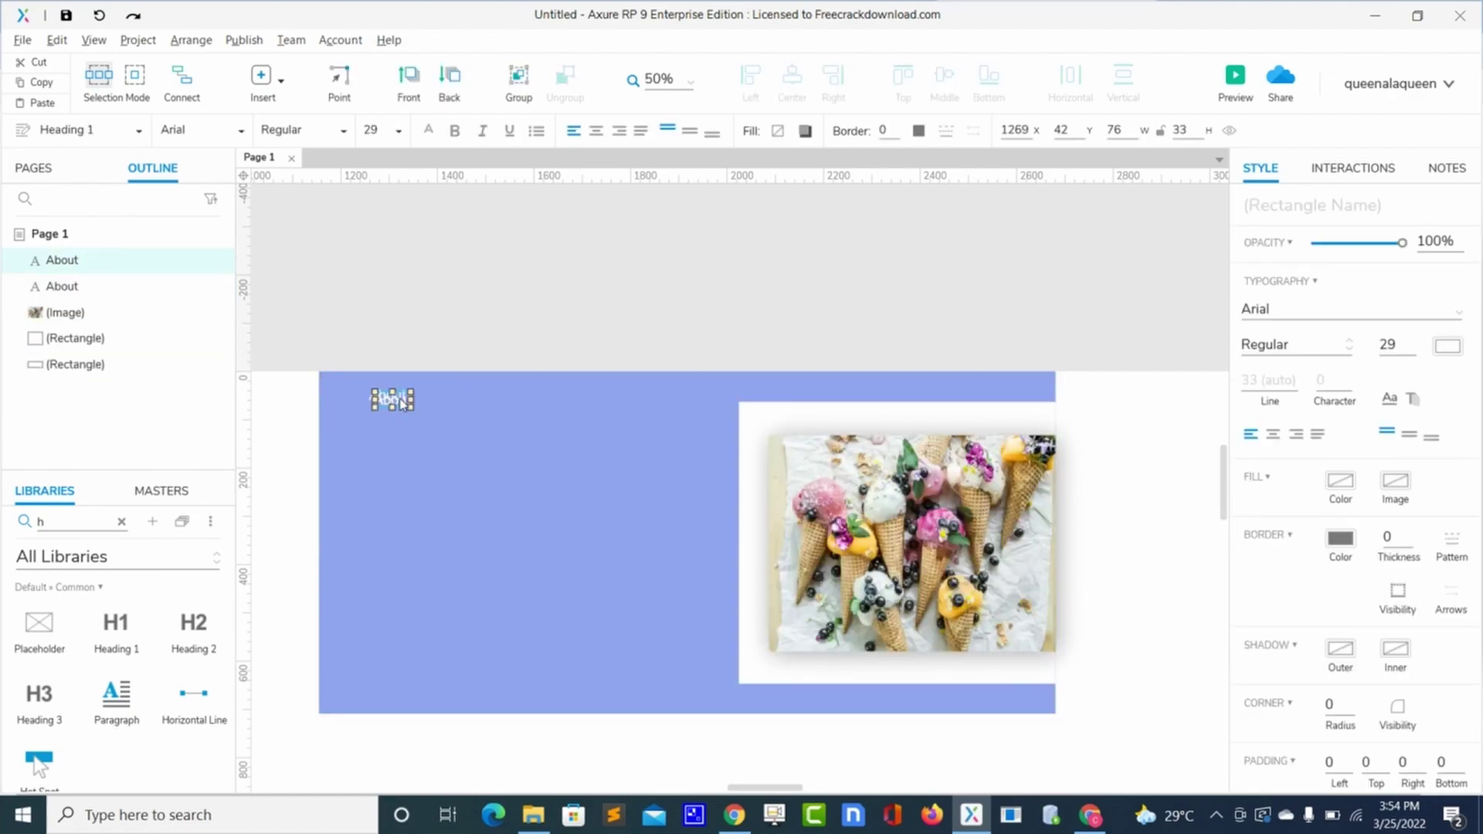
left_click_drag(401, 403, 457, 397)
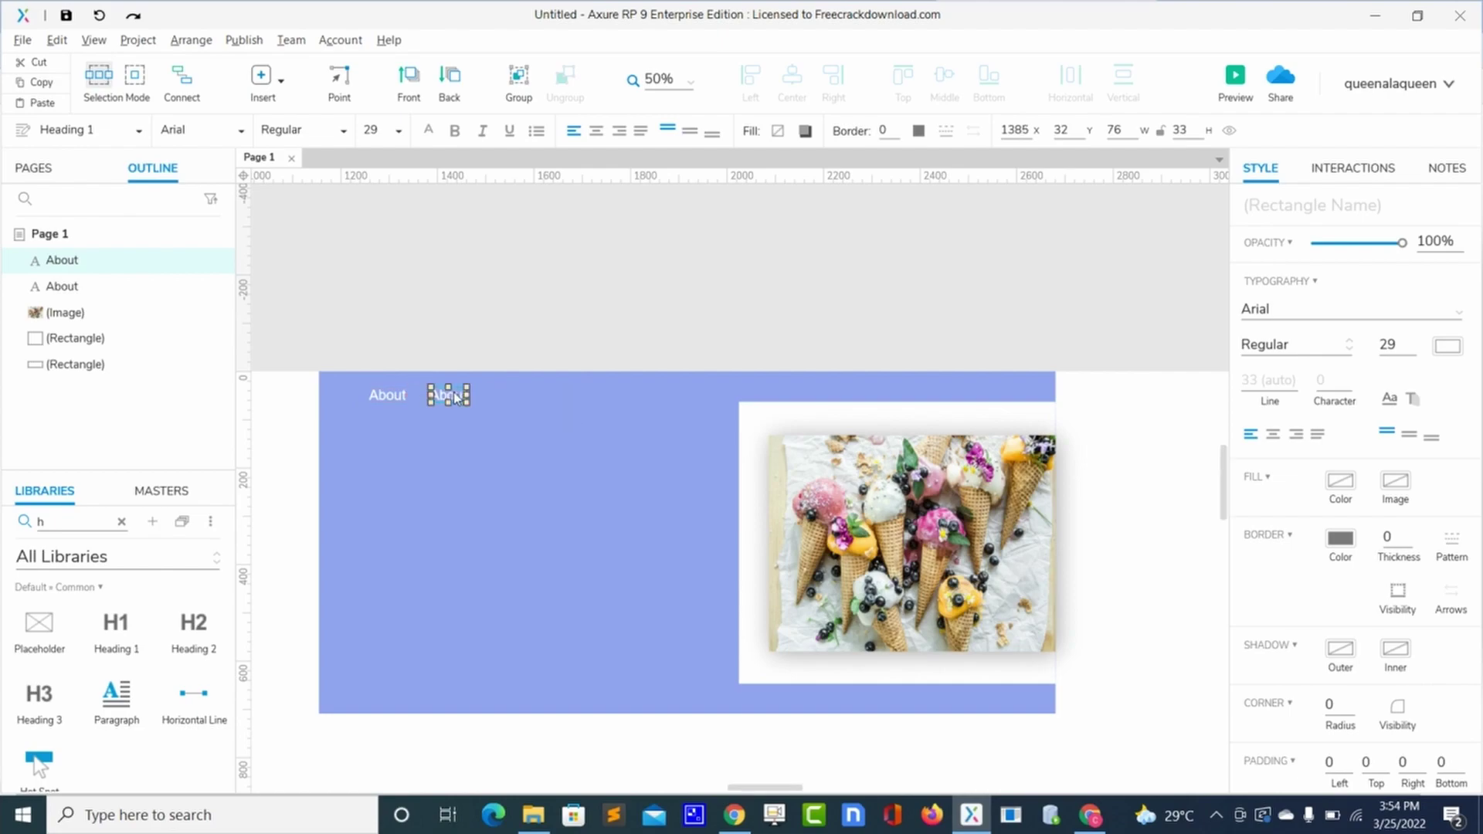
double_click(455, 392)
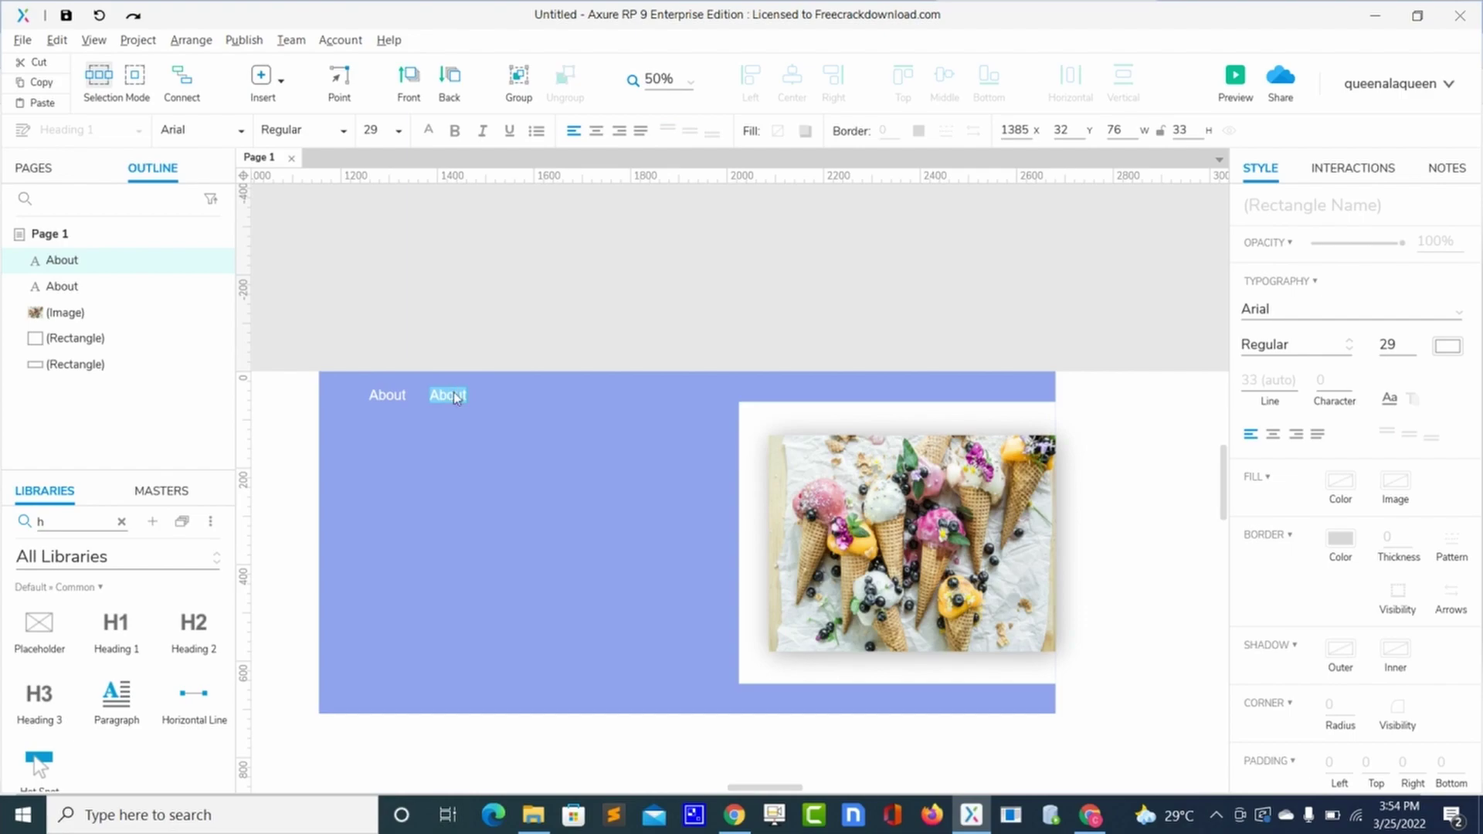
type("Contact")
left_click(458, 412)
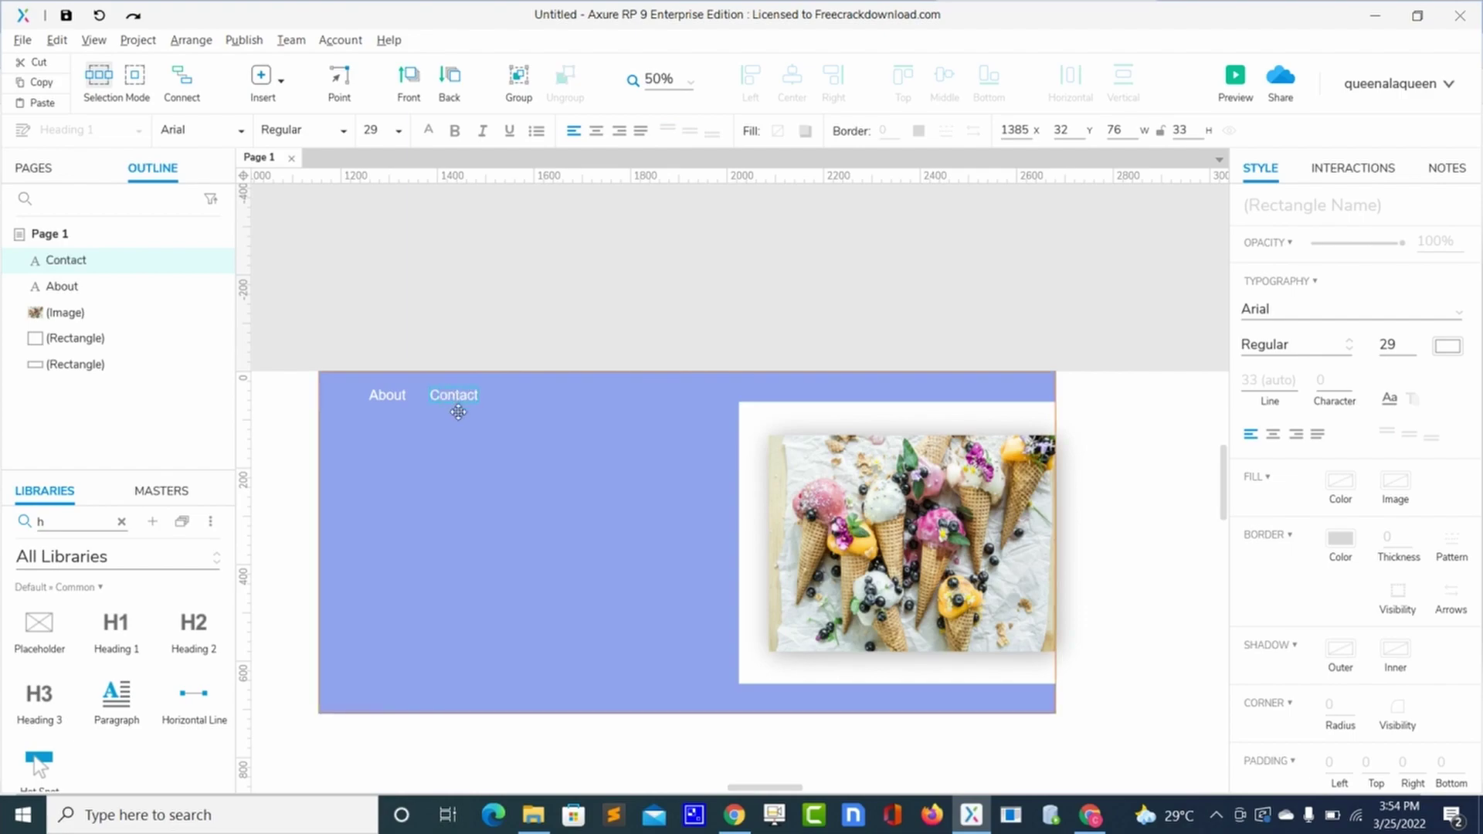
Step: Paste a third label after Contact, space it evenly, and relabel it 'Location'
key("ctrl+v")
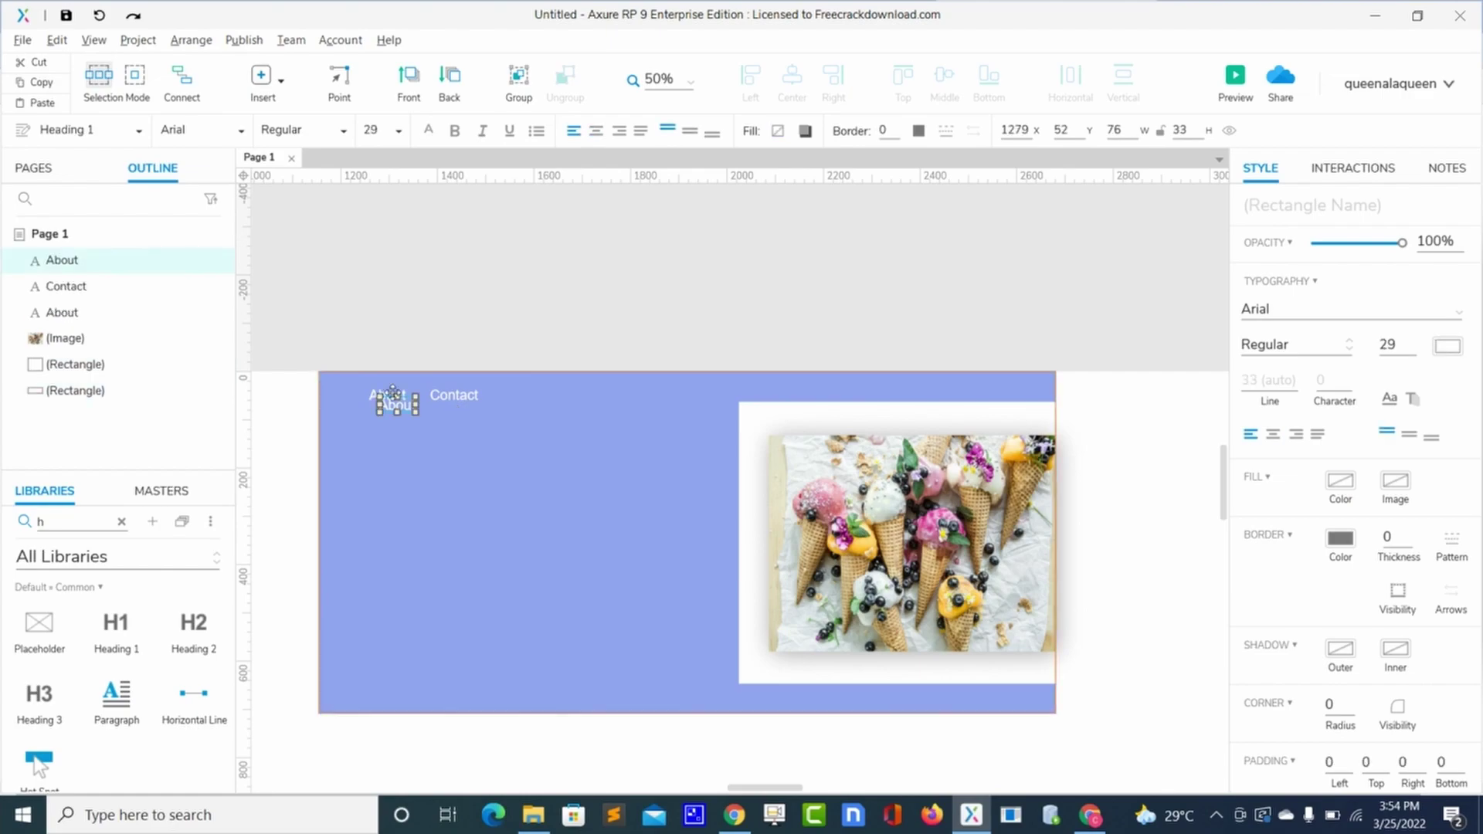
left_click_drag(394, 409, 516, 397)
key("Right")
key("Right")
key("Right")
key("Right")
key("Right")
key("Right")
key("Left")
key("Left")
double_click(516, 396)
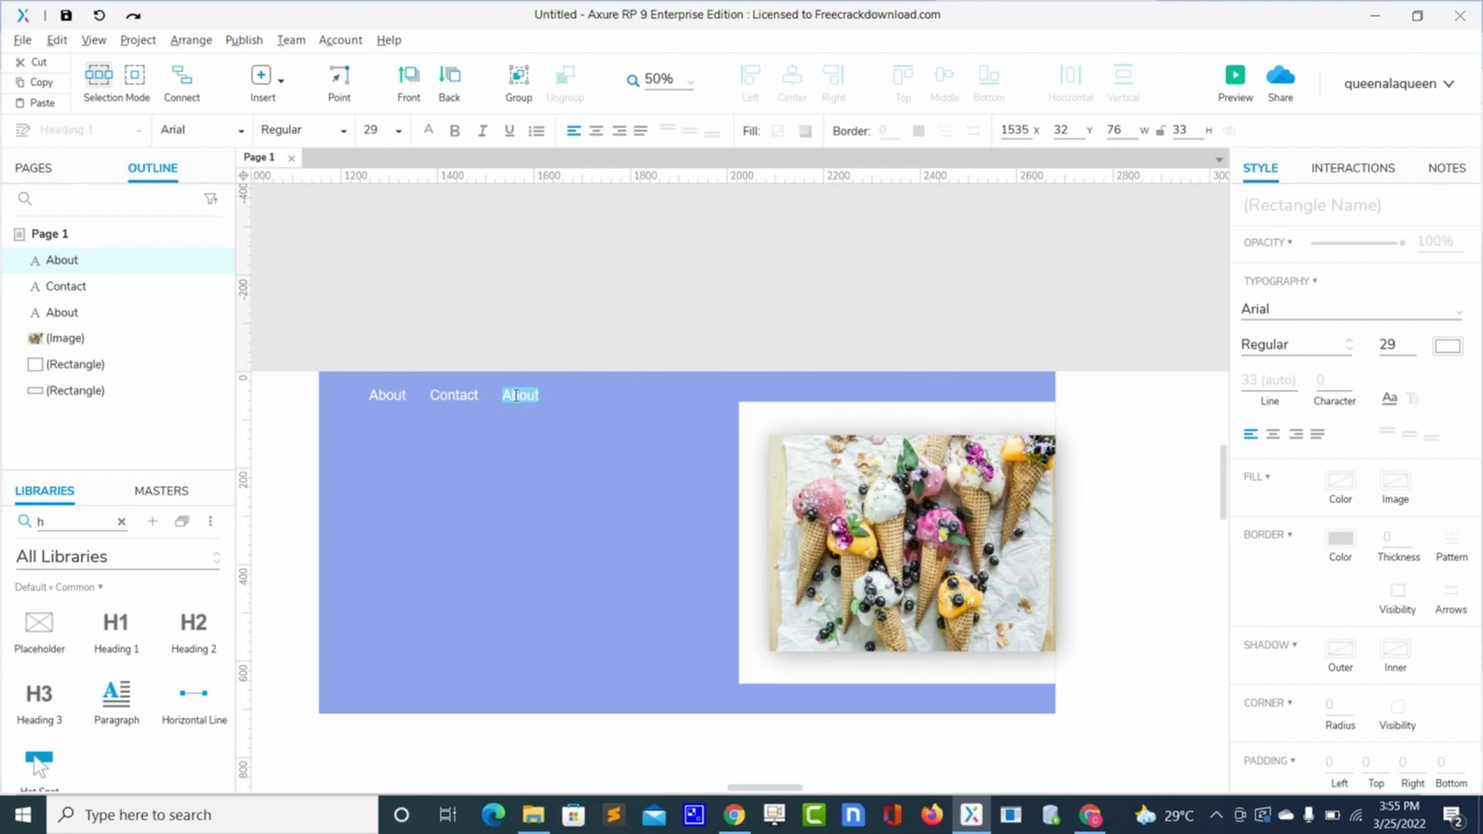
type("Location")
left_click(563, 498)
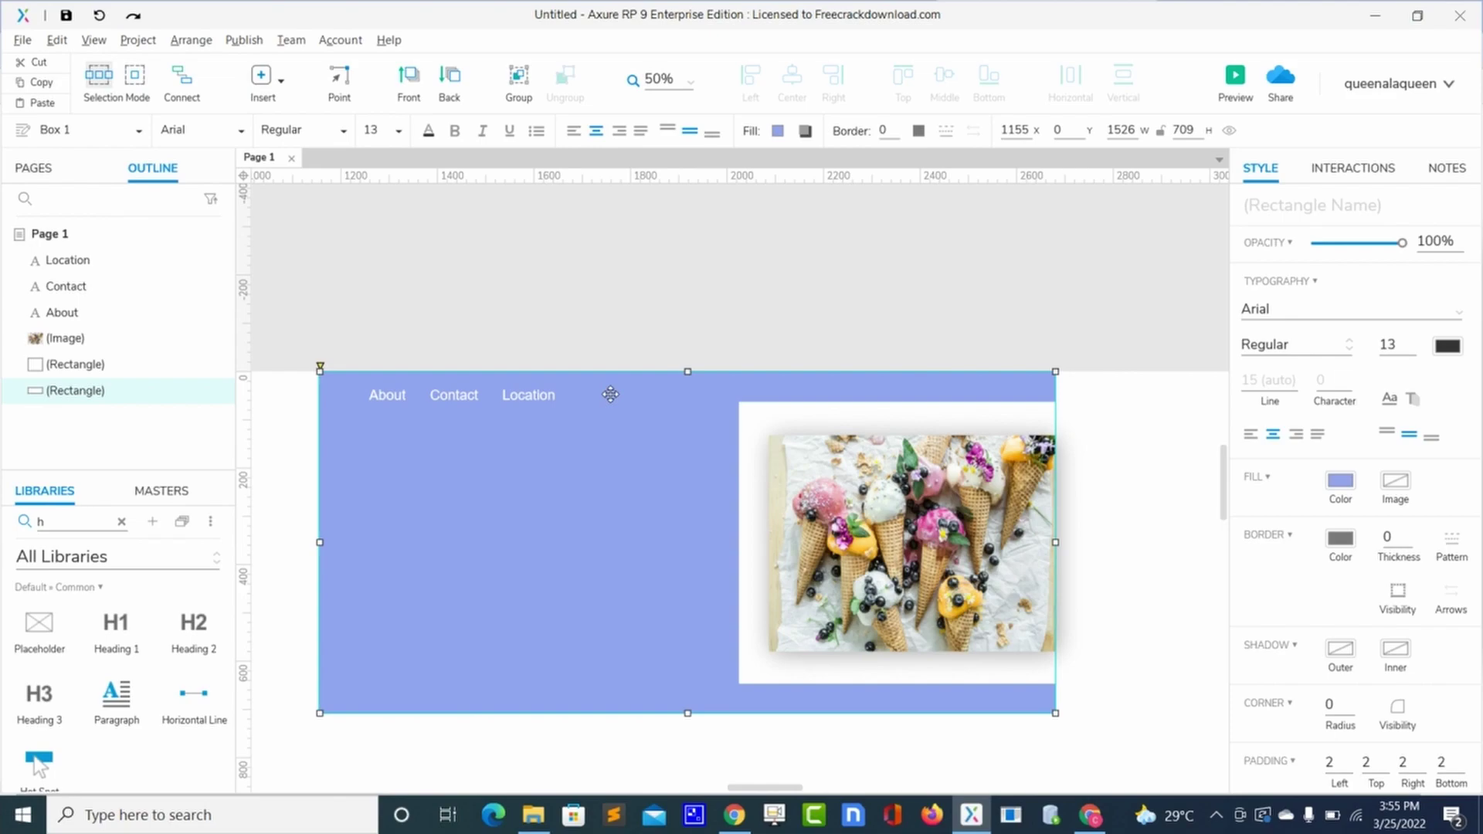
Step: Copy the About label, place it after Location and rename it Price
left_click_drag(390, 396, 610, 392)
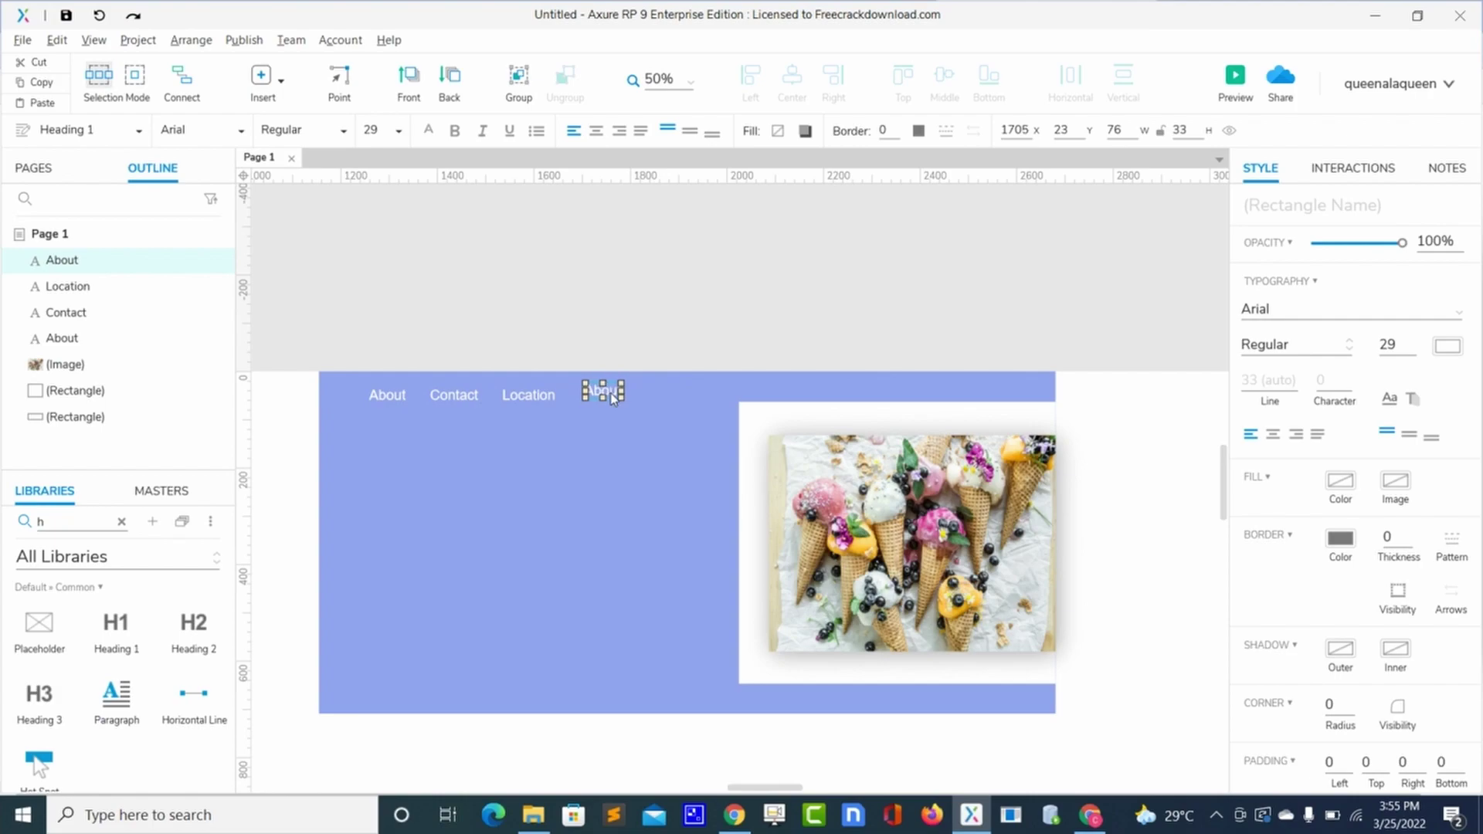
left_click_drag(611, 397, 610, 398)
double_click(609, 396)
type("Pr")
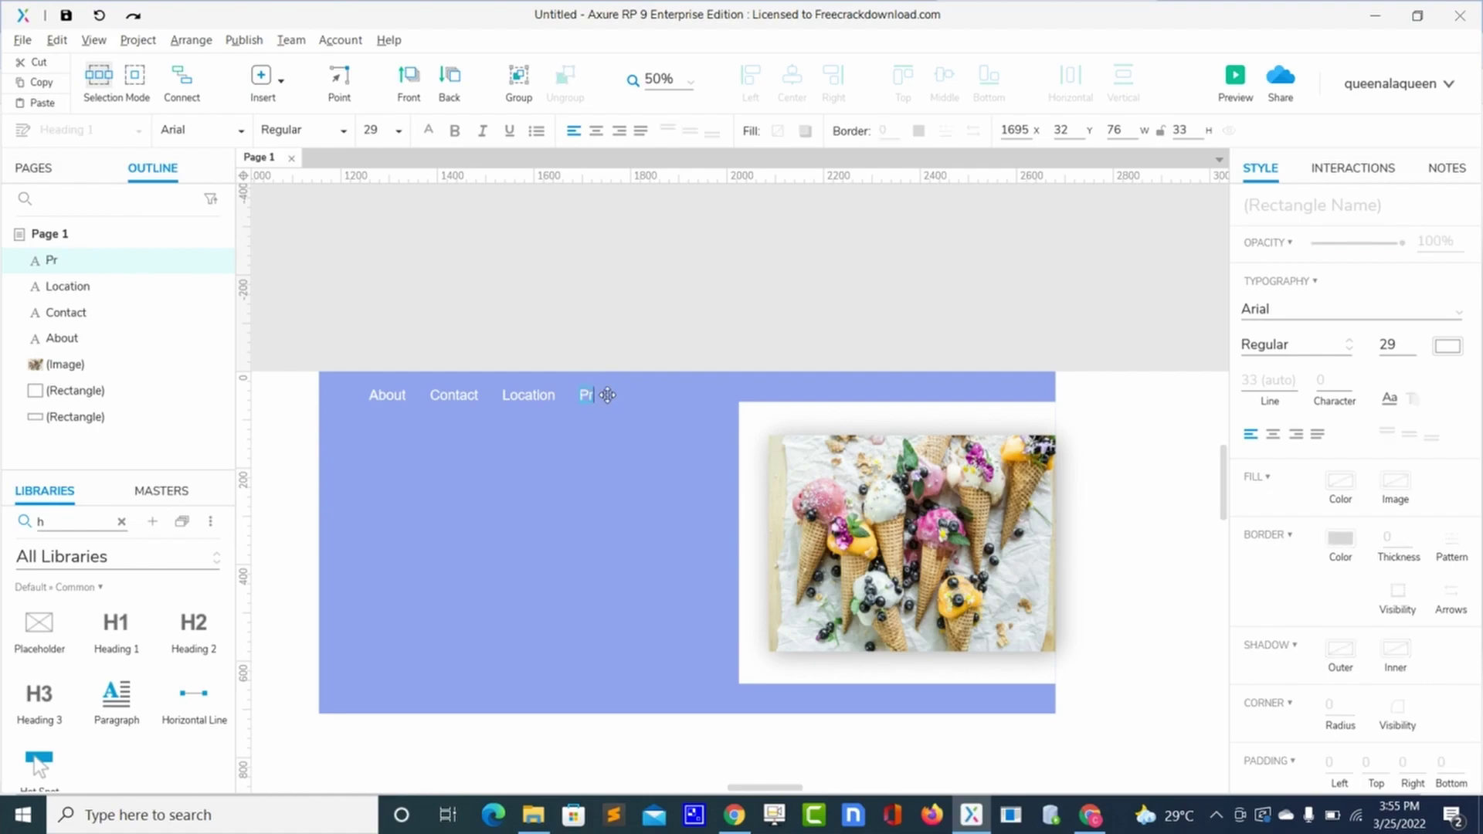
type("ice")
left_click(600, 460)
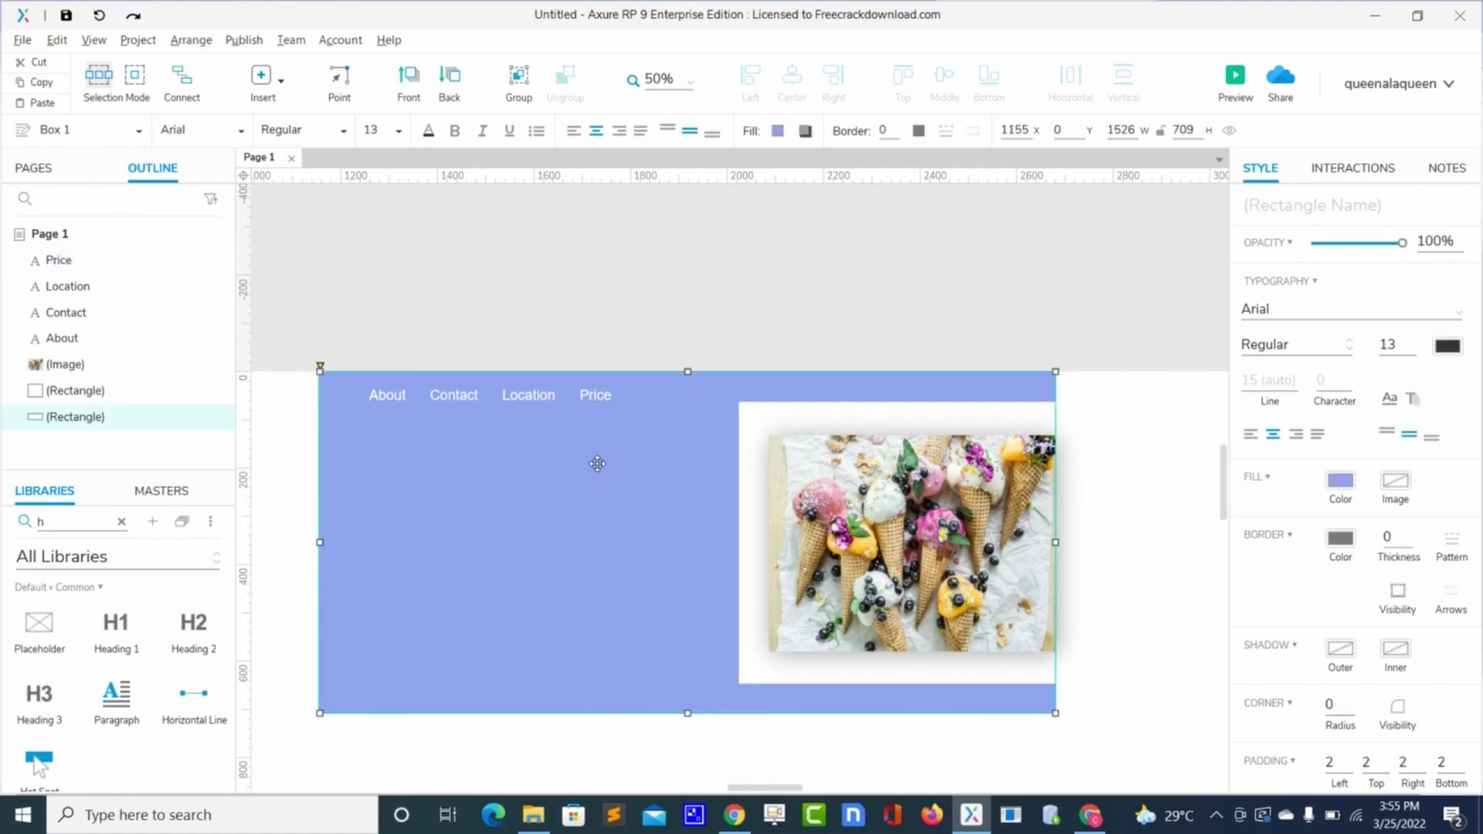
Step: Paste another About label after Price, space it evenly, and rename it Flavor
key("ctrl+v")
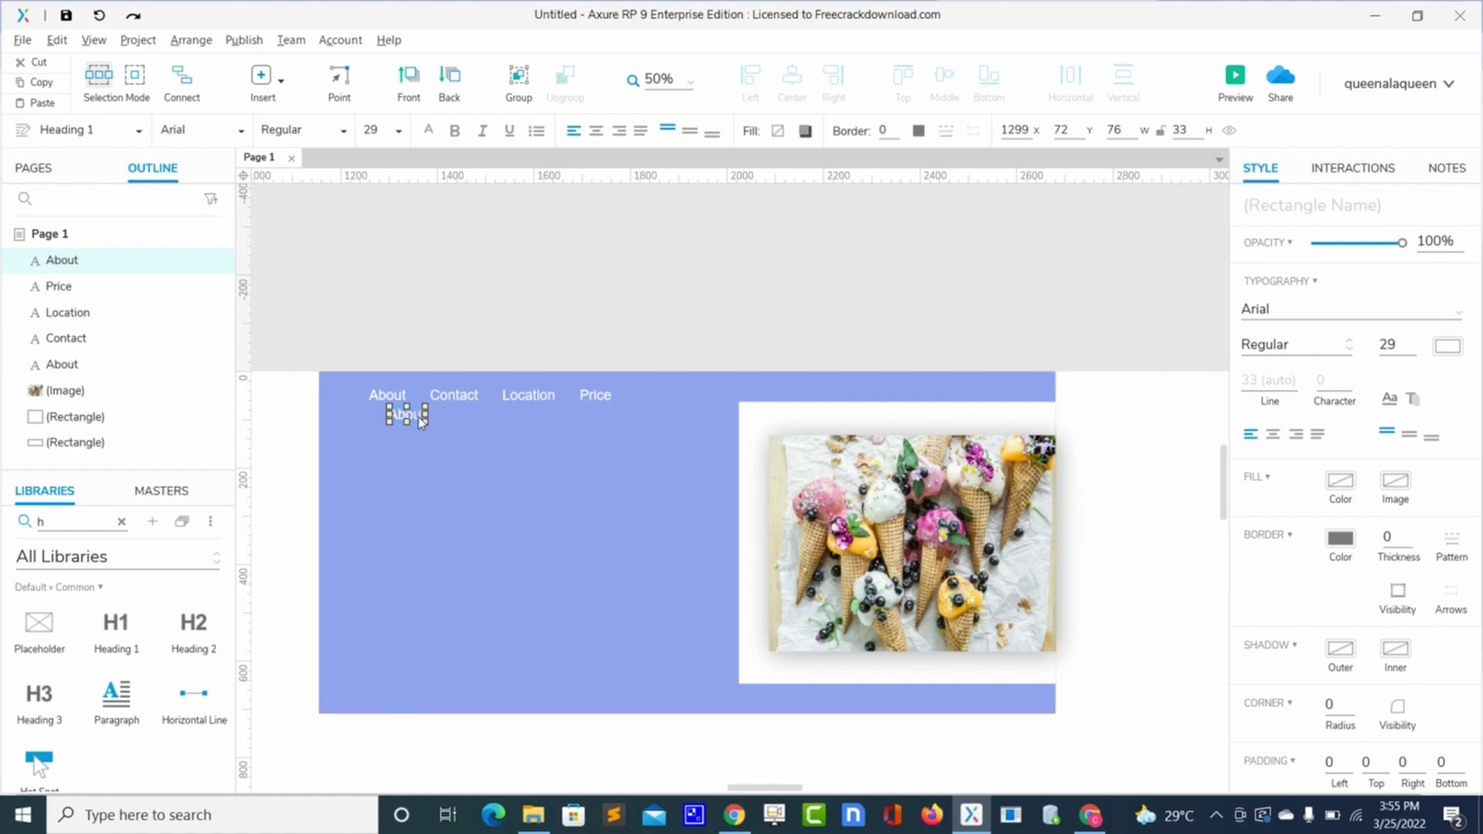
left_click_drag(421, 422, 666, 397)
key("Left")
key("Left")
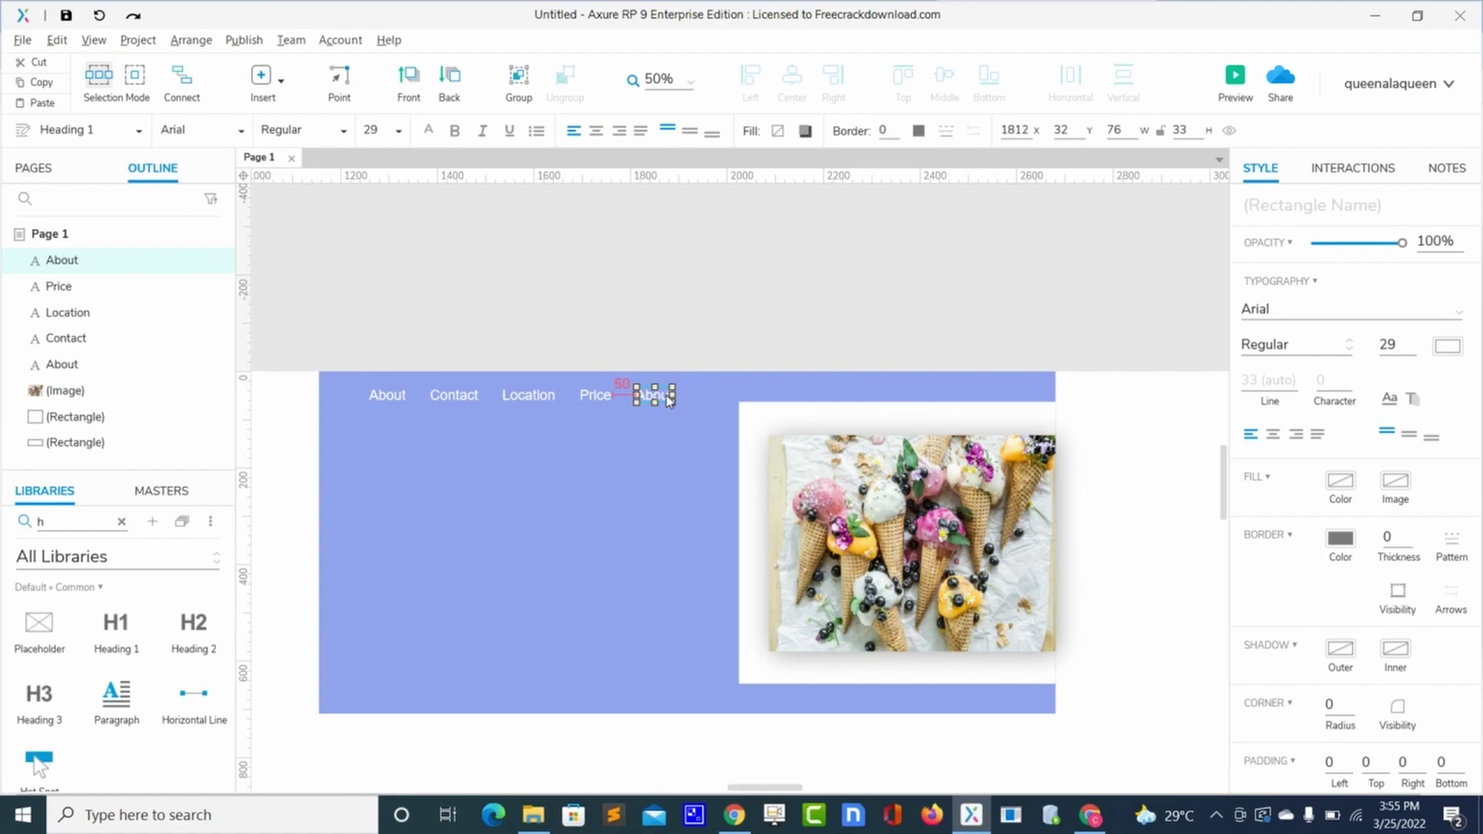
double_click(664, 394)
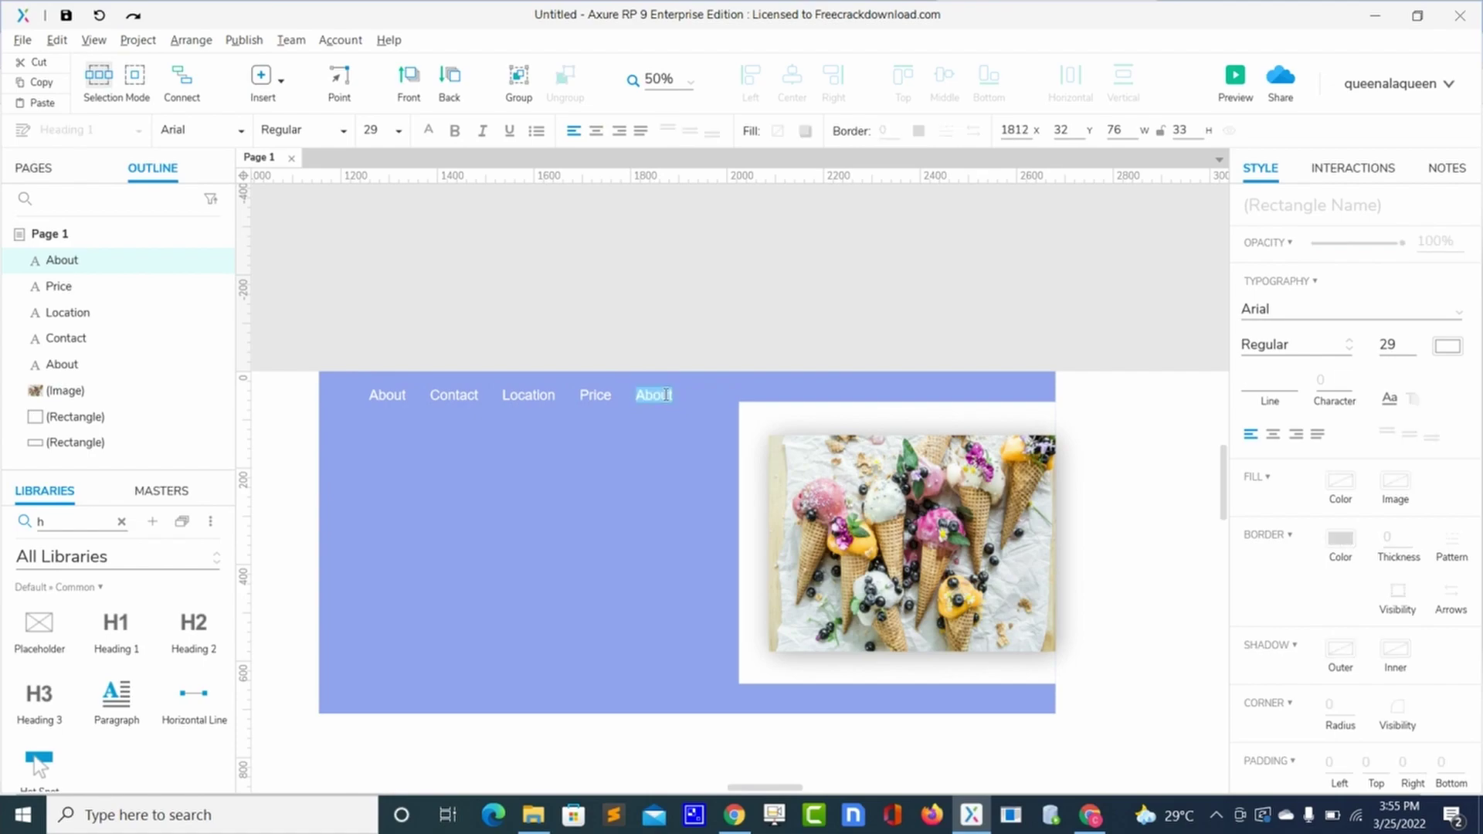
type("Flo")
type("a")
type("vor")
left_click(629, 429)
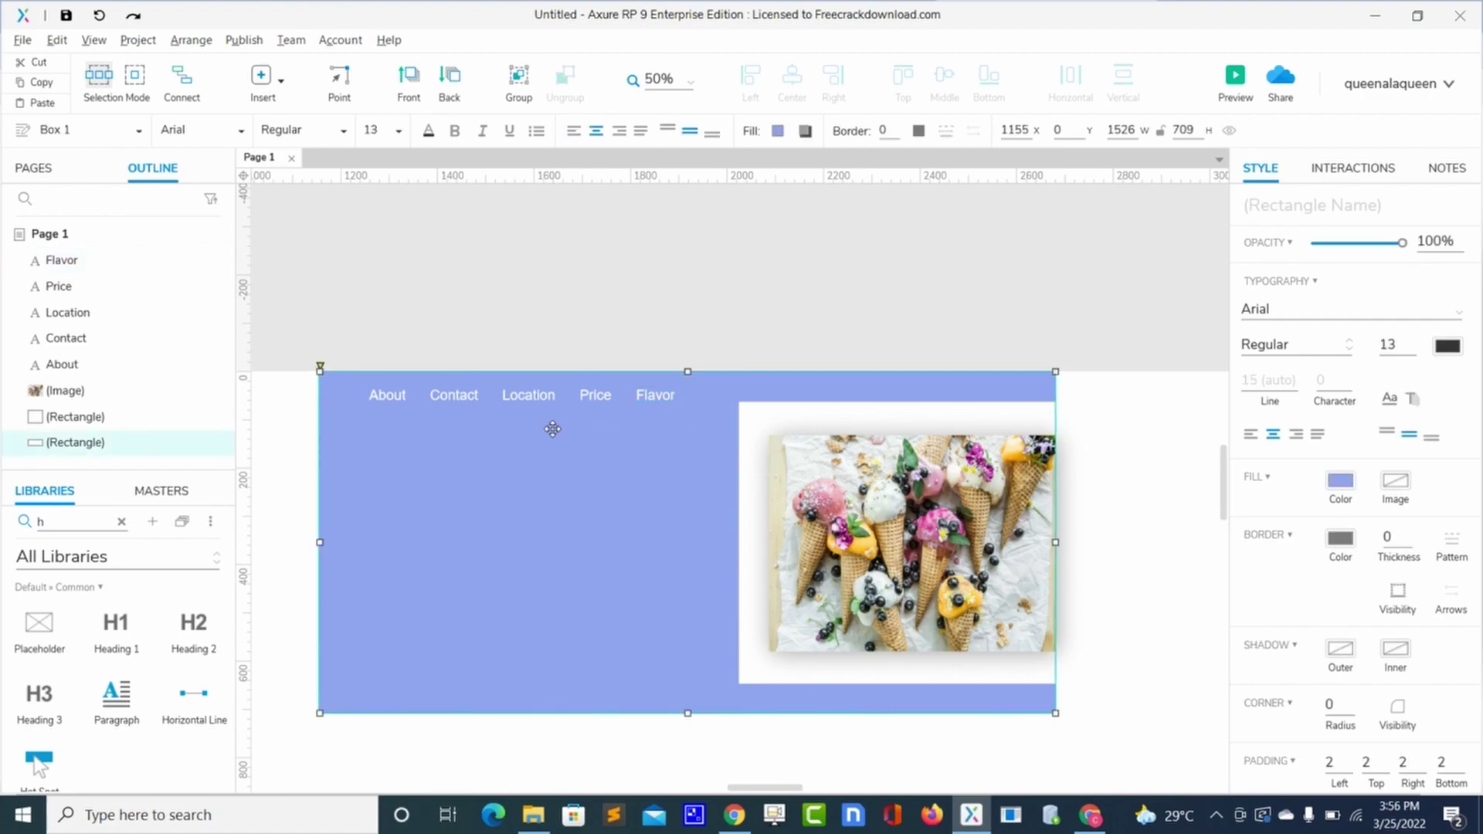
left_click(1235, 77)
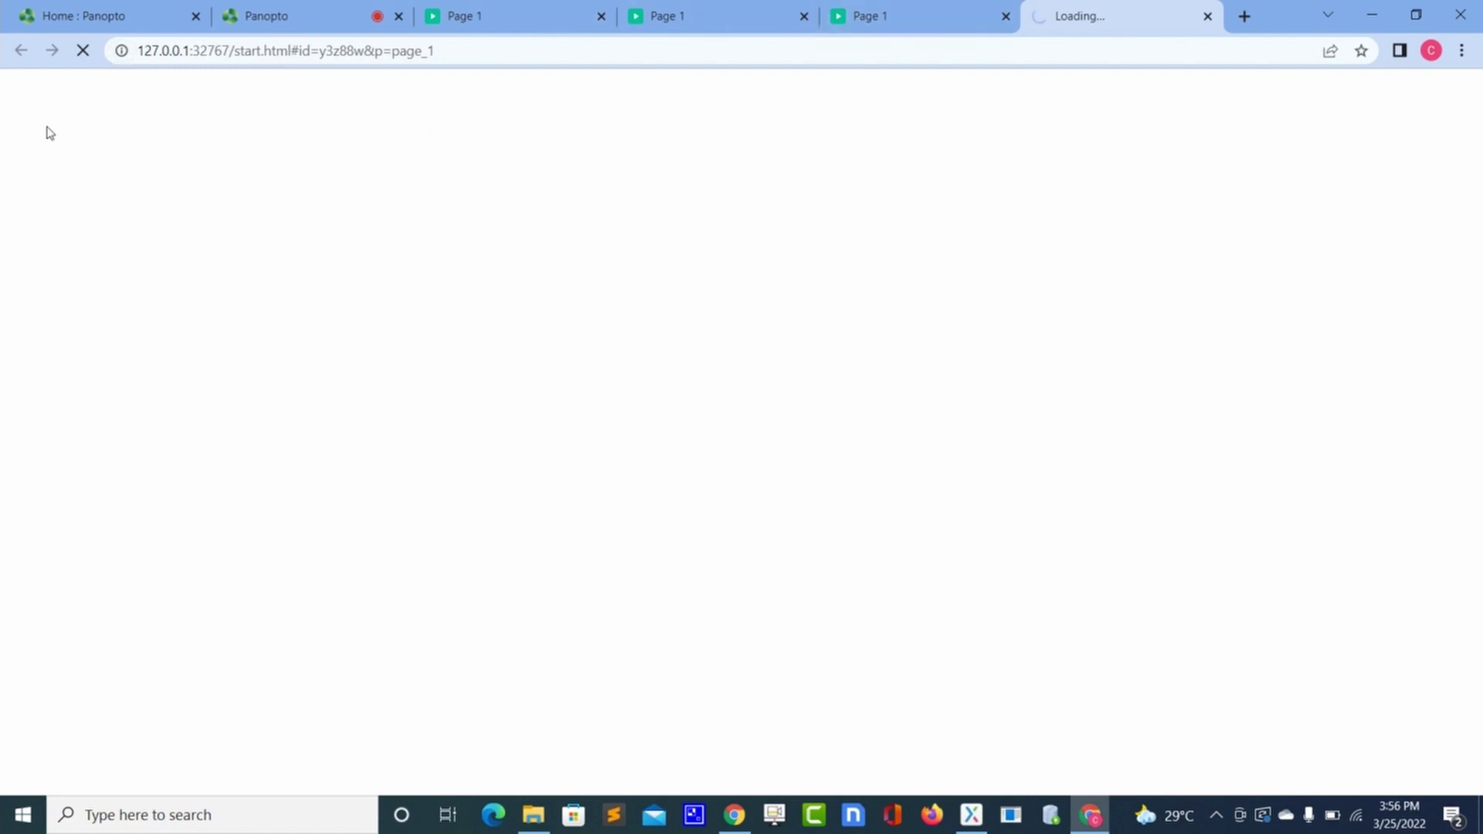
left_click(897, 26)
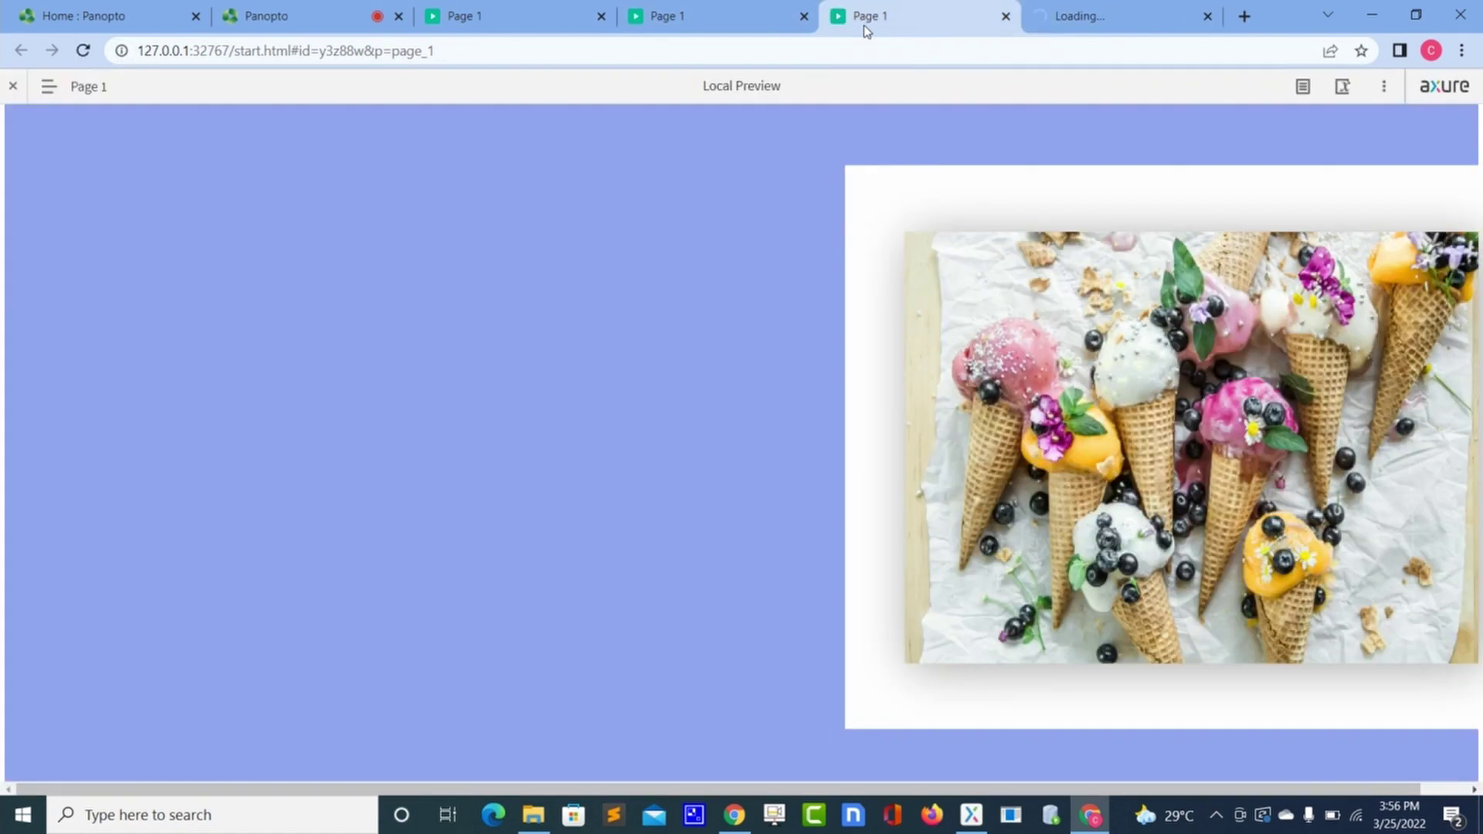
left_click(84, 51)
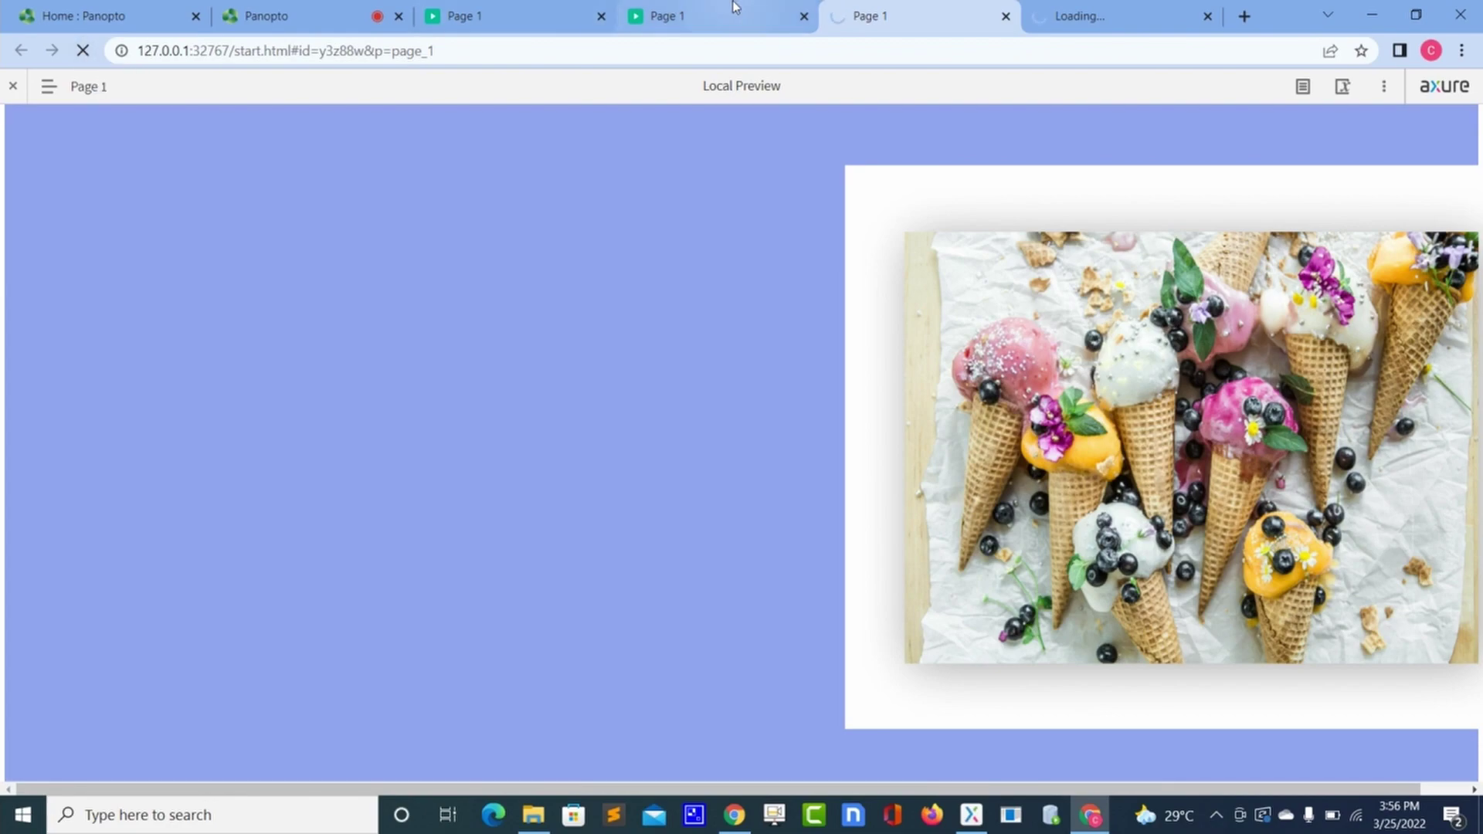
key("alt+Tab")
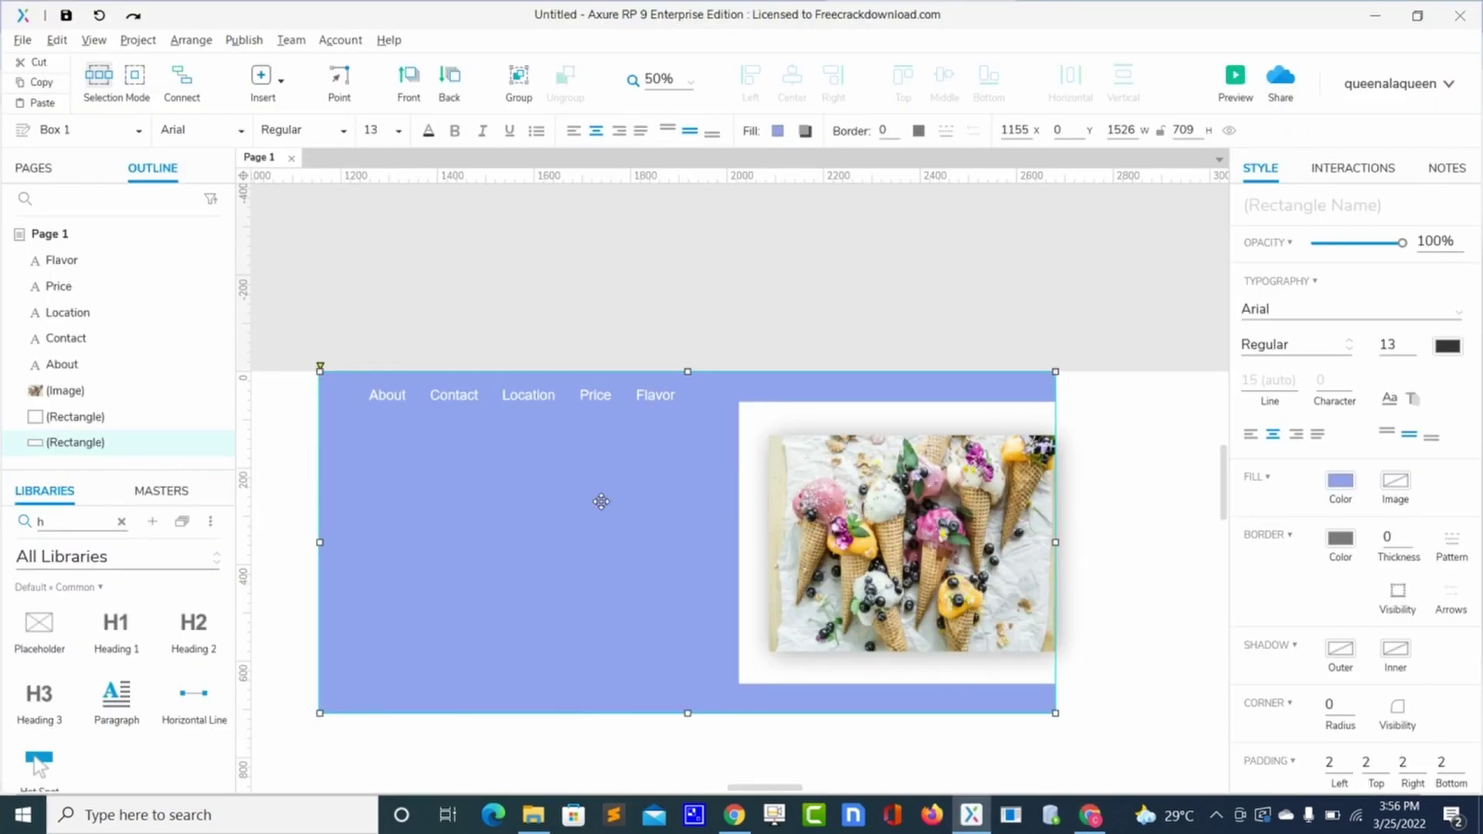
Step: Search the library for 'l' and place a vertical line, 5 thick, coloured pink
left_click(122, 523)
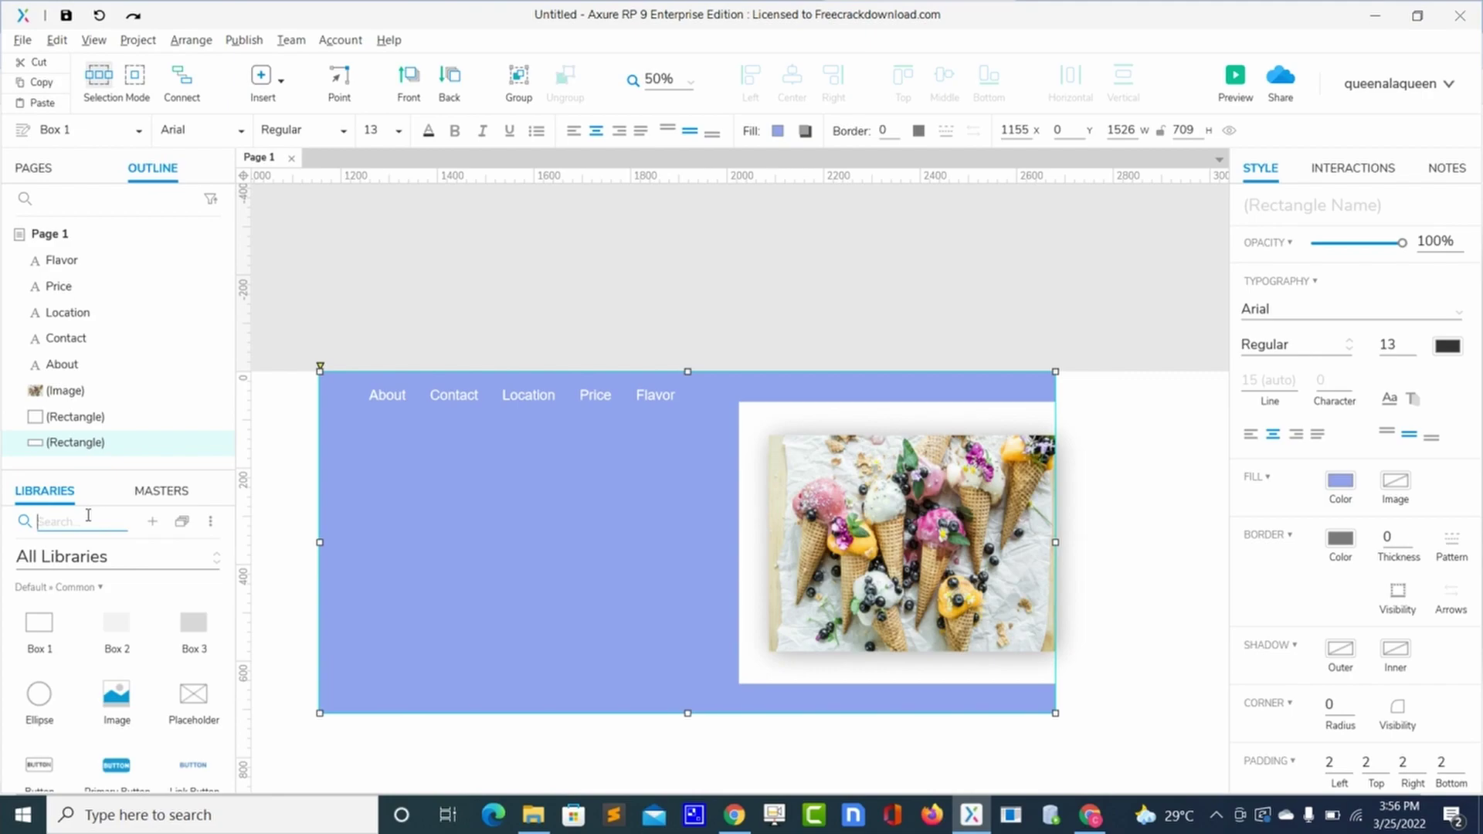
type("l")
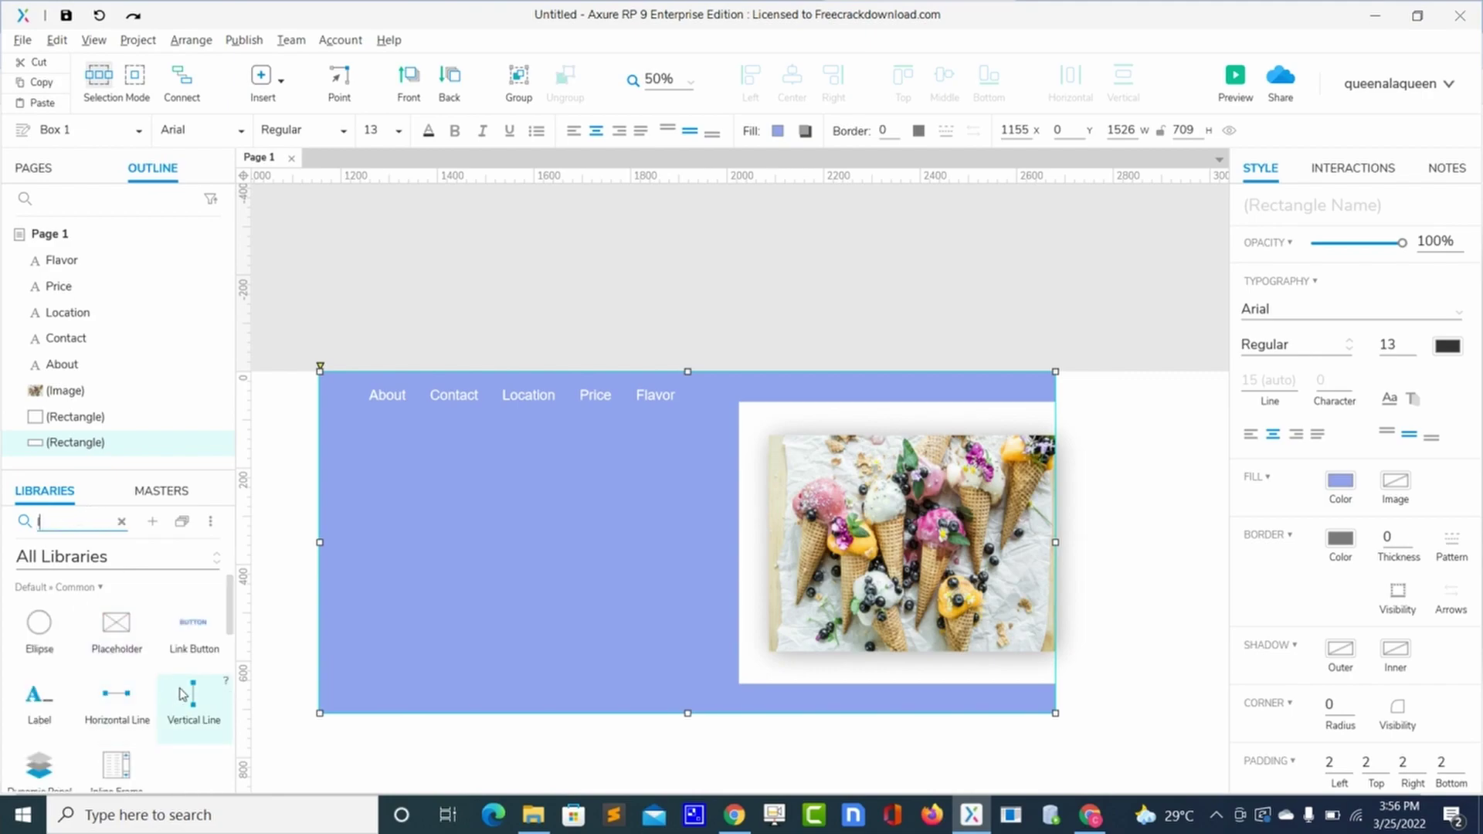
left_click_drag(193, 694, 552, 554)
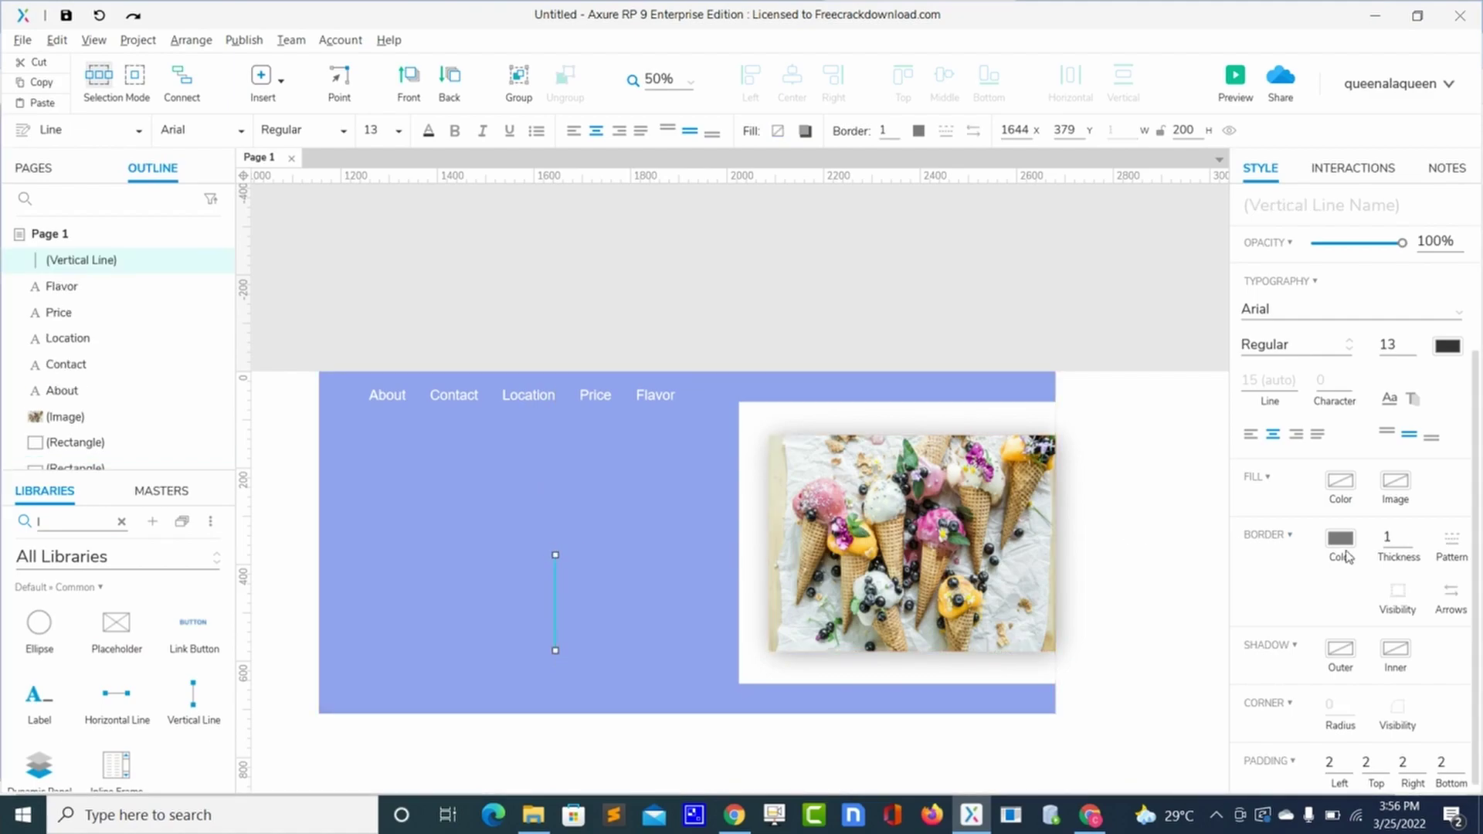
left_click(1393, 534)
type("5")
left_click(1340, 538)
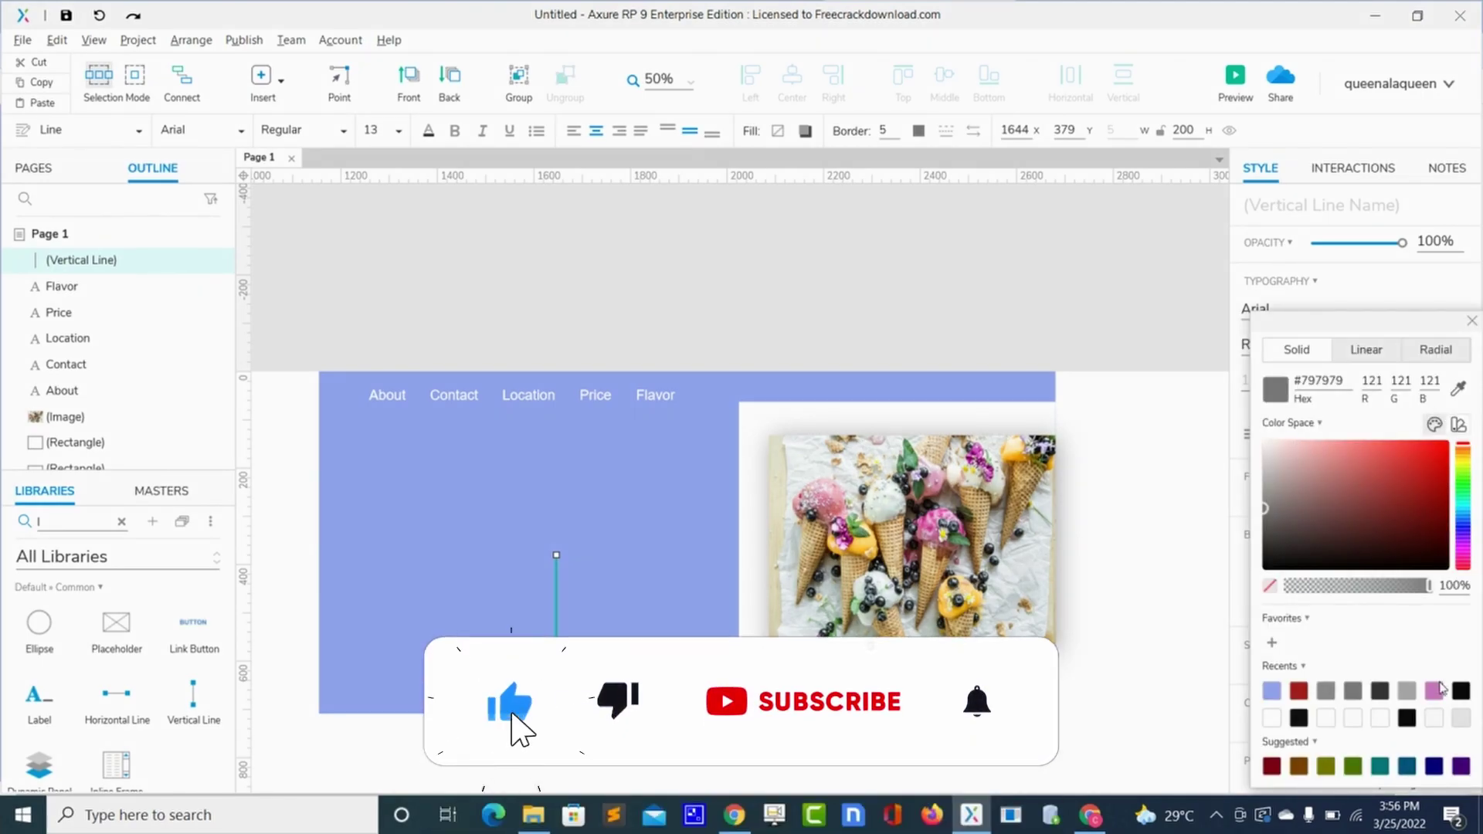
left_click(1435, 690)
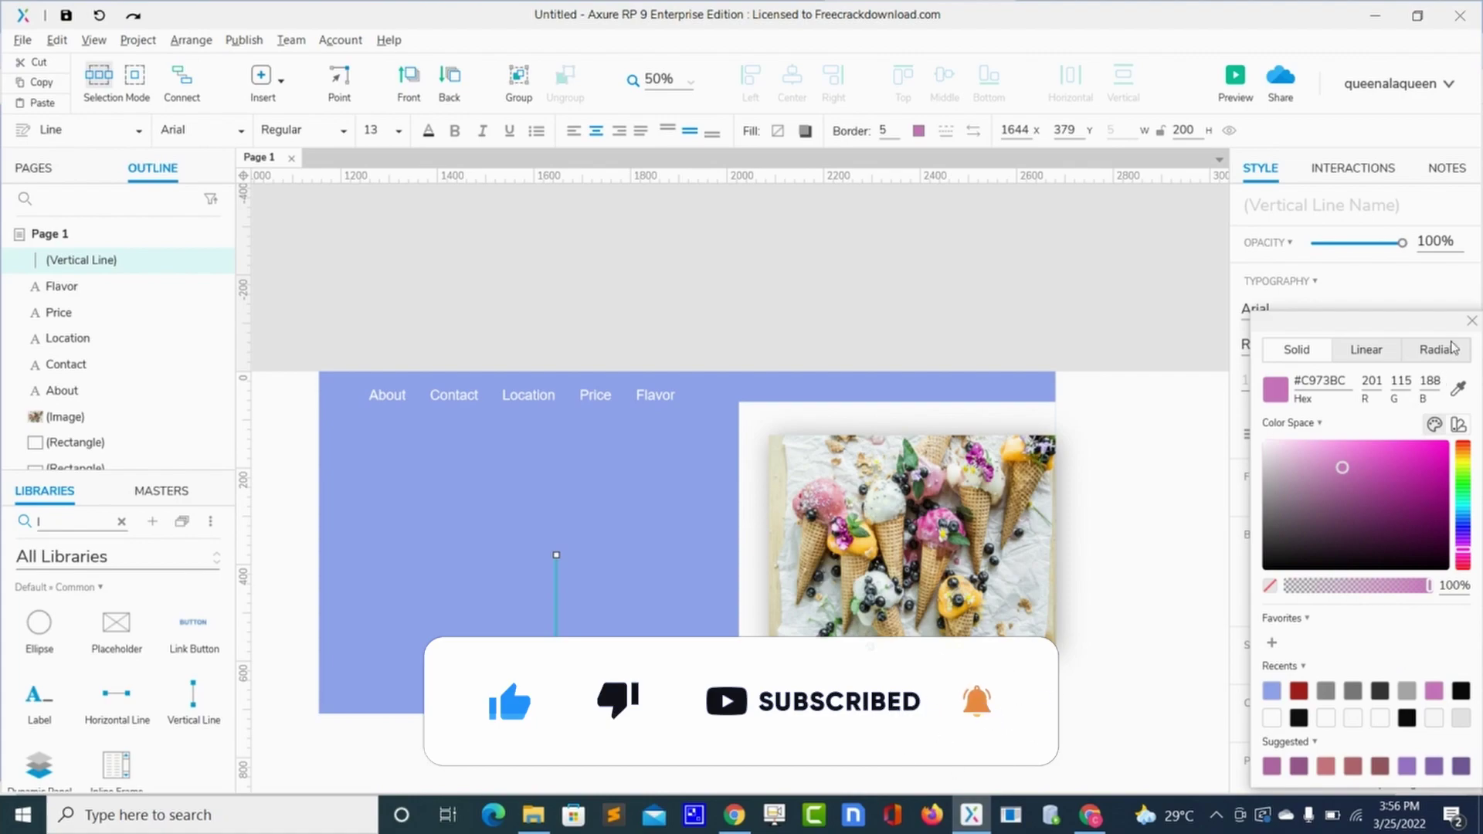
left_click(1471, 321)
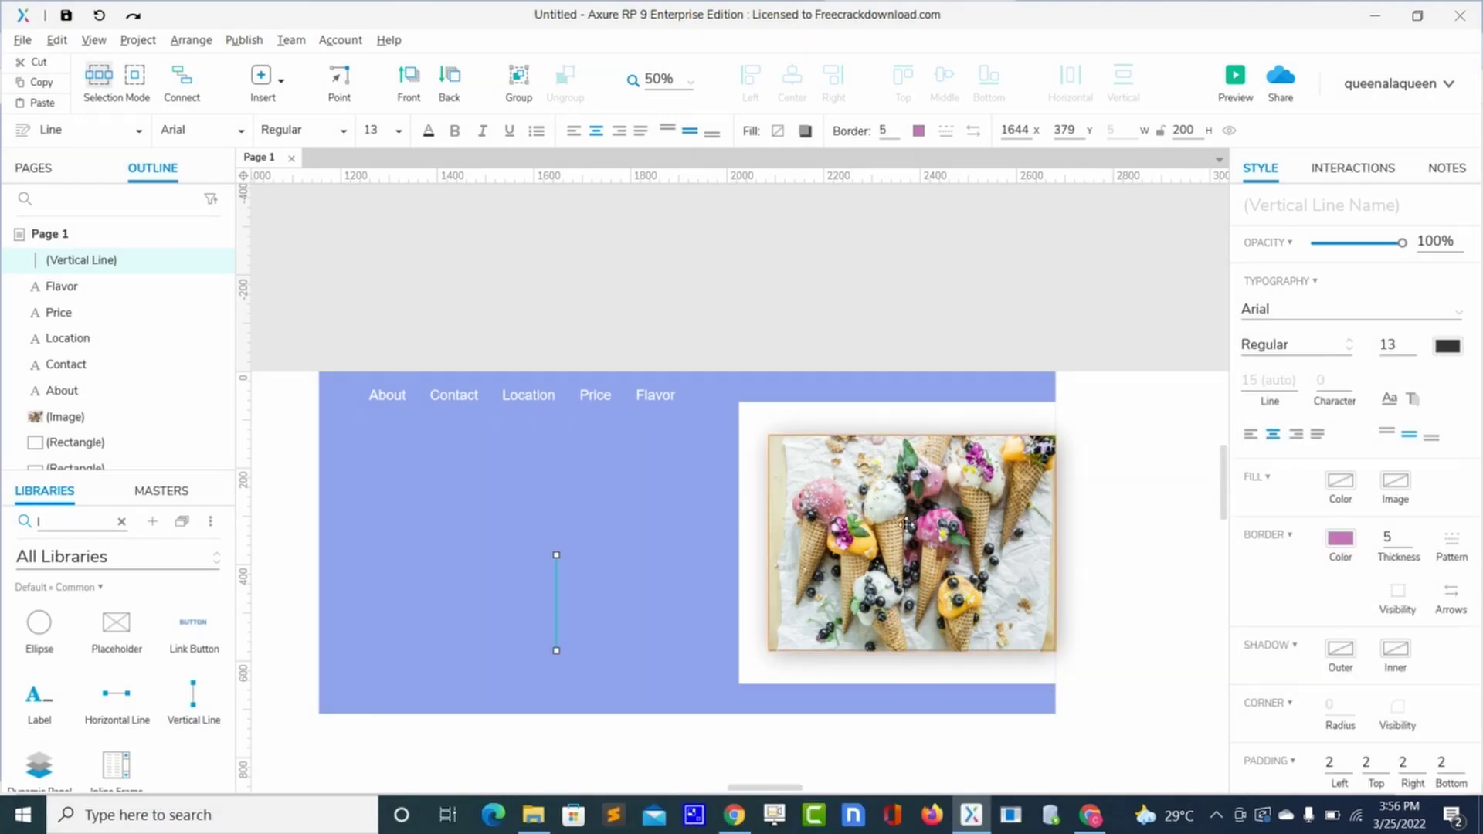
Step: Set the vertical line's height to 520 and move it over the photo's left side
left_click(734, 554)
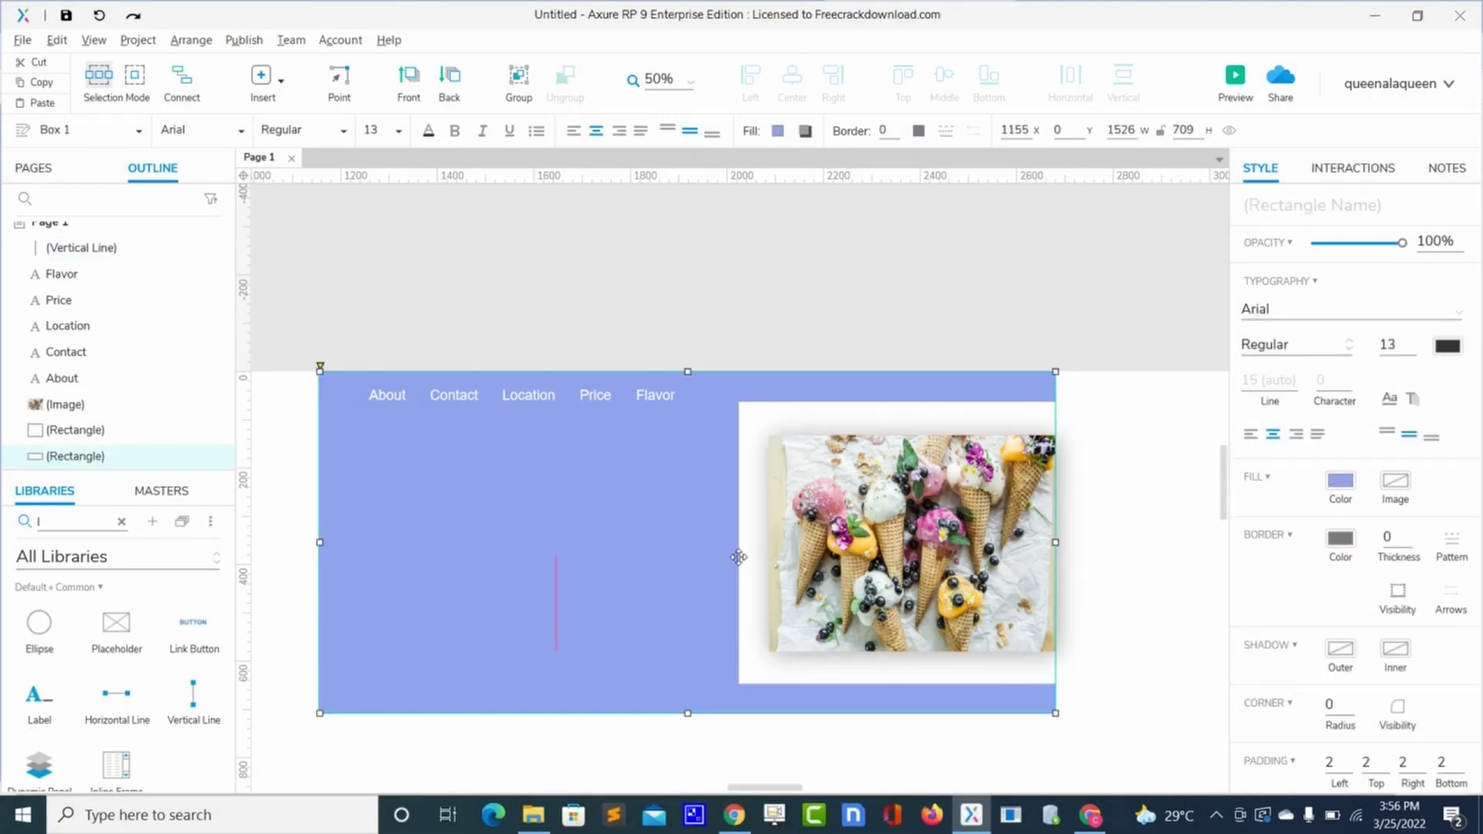
left_click(556, 587)
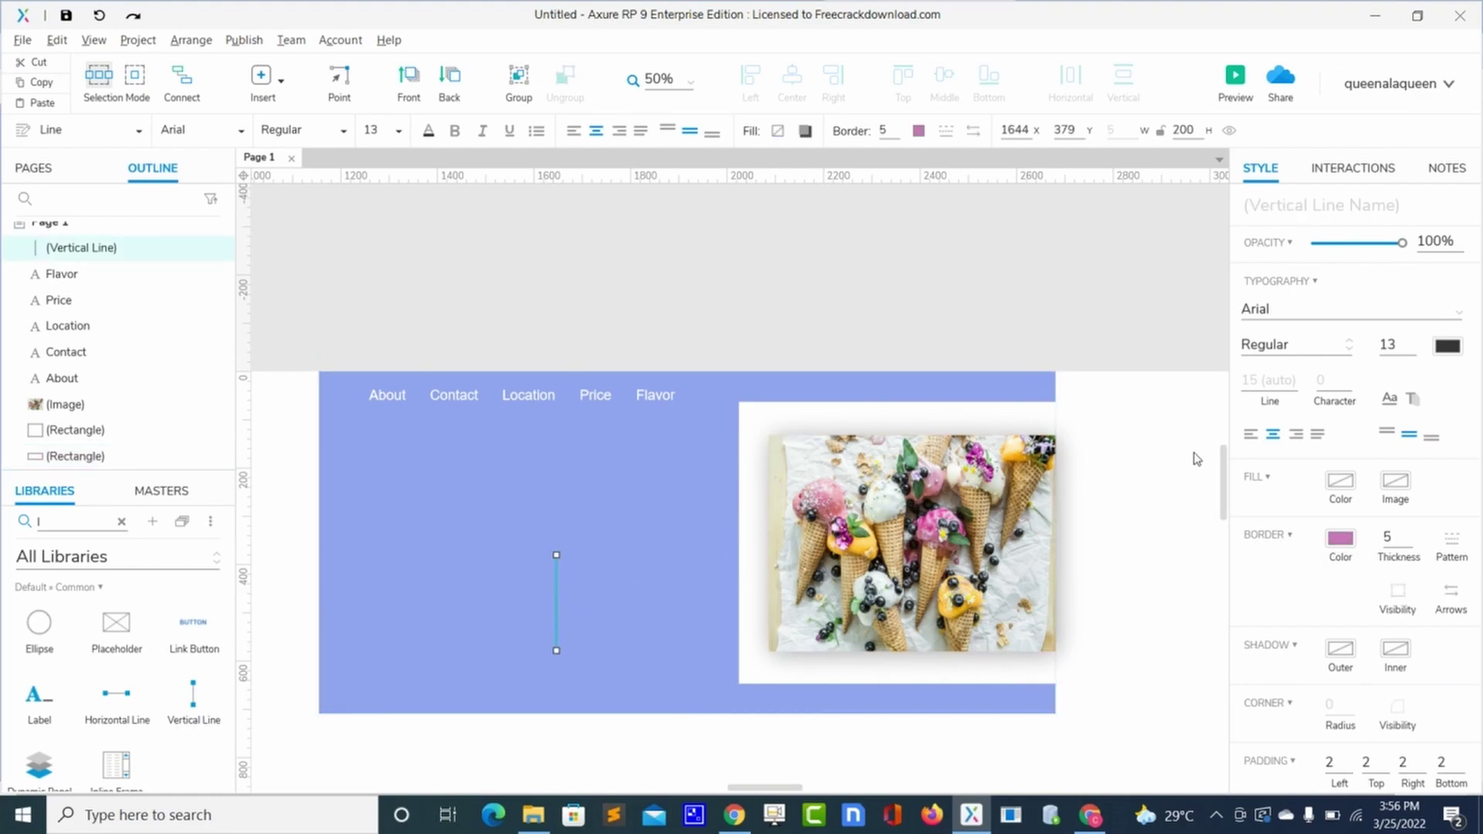
scroll(1347, 363, "up", 2)
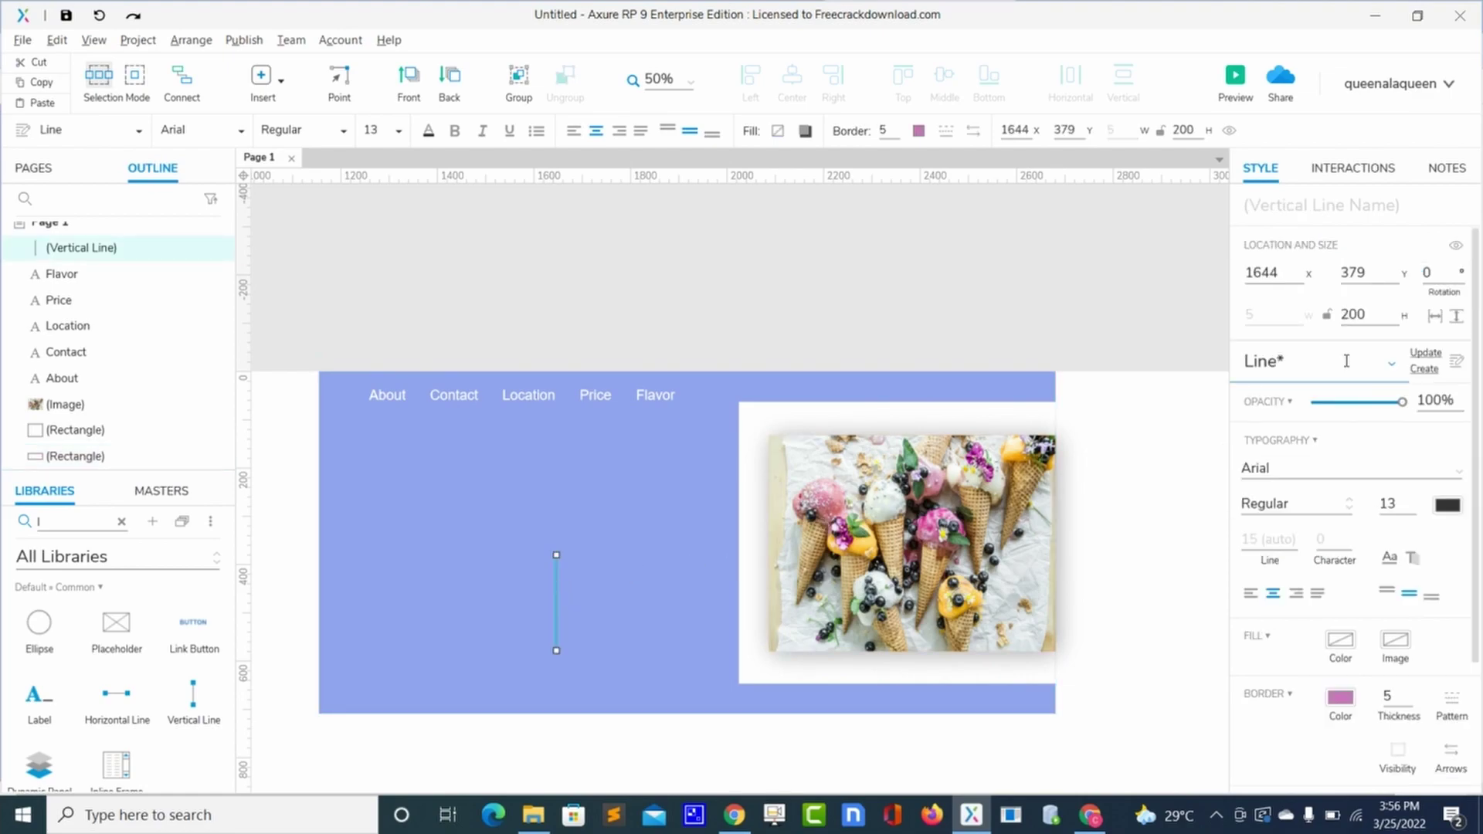
double_click(1353, 315)
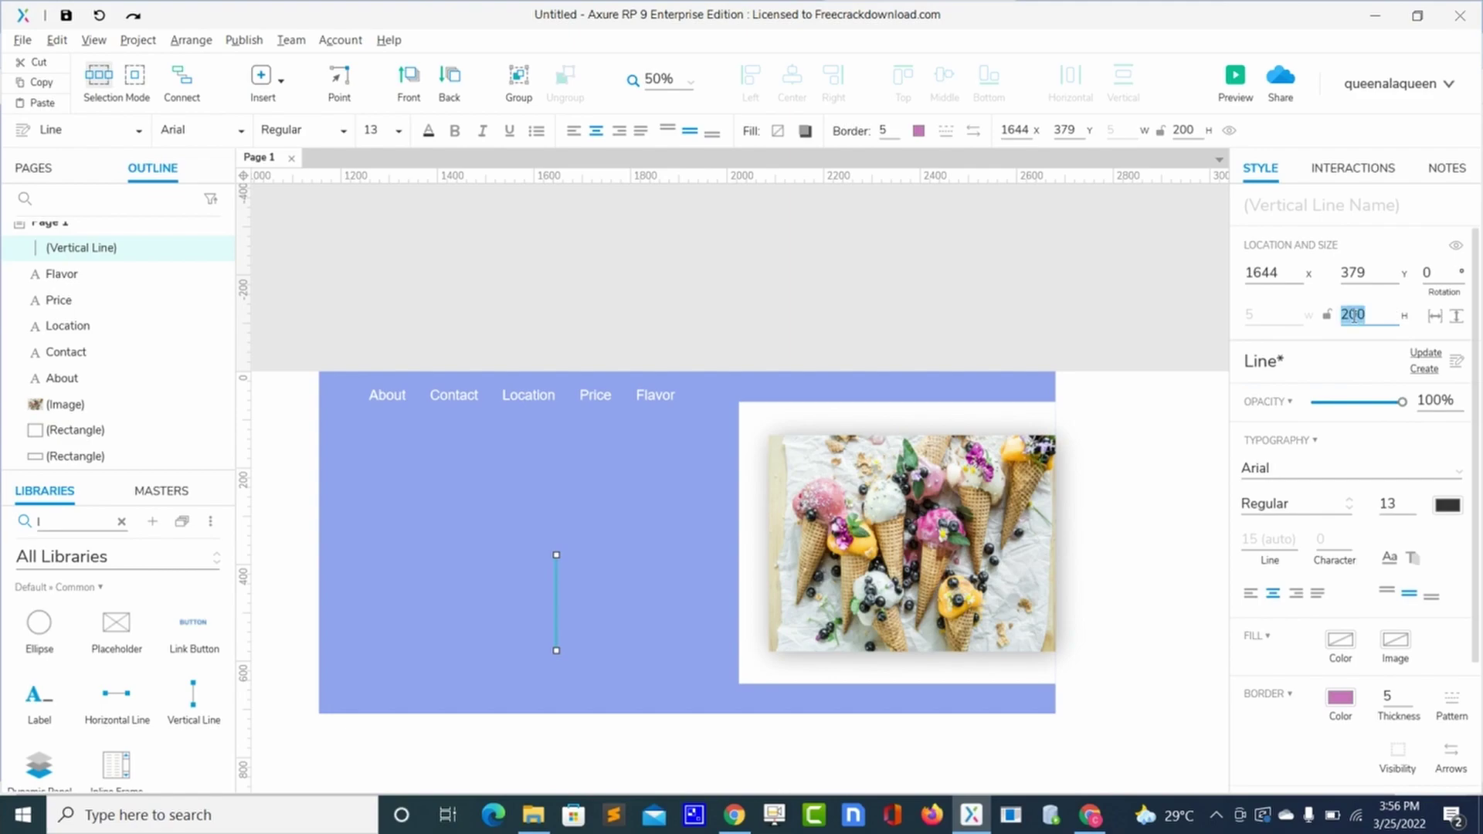
type("520")
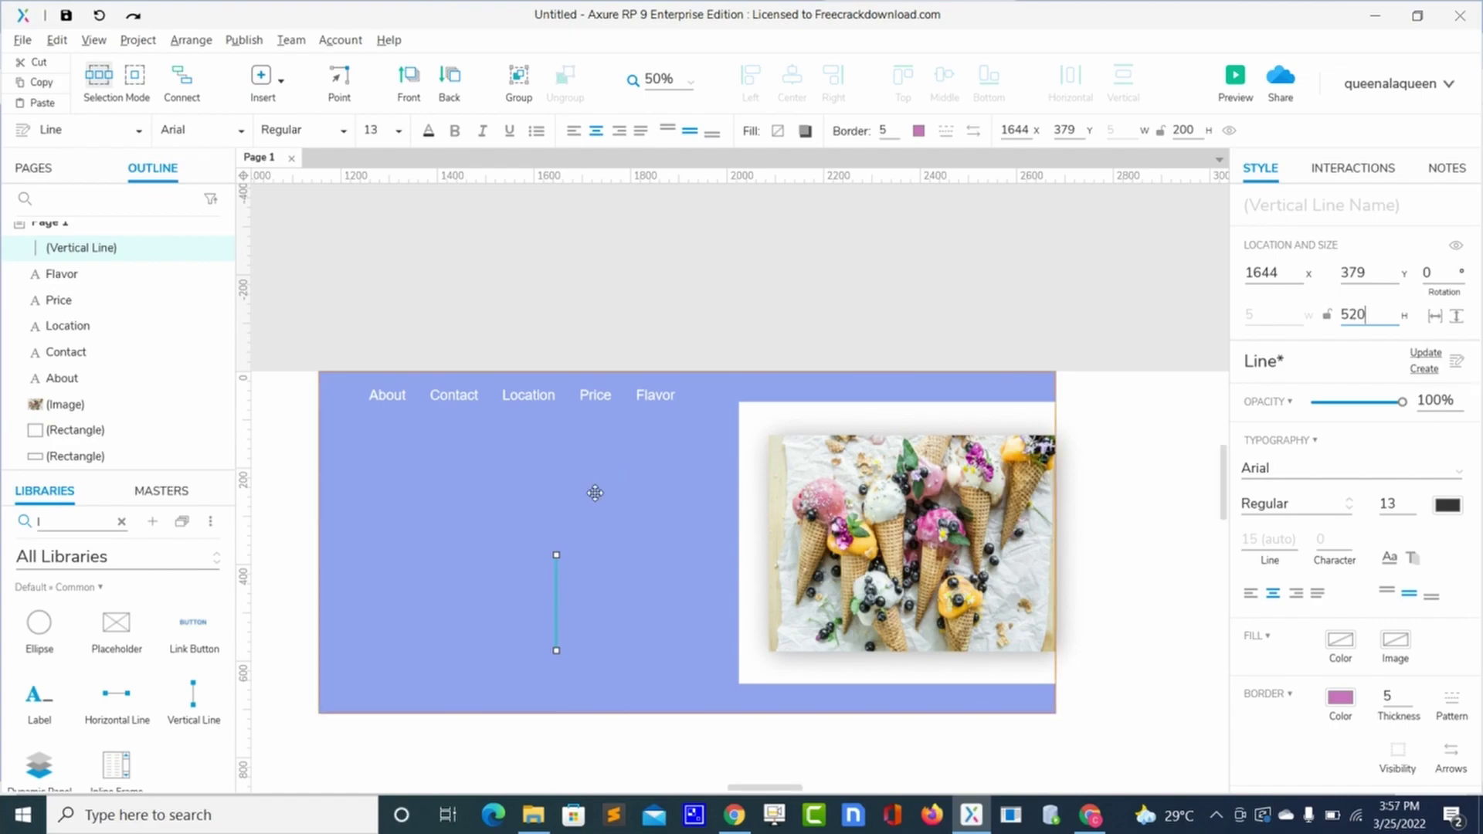
left_click(608, 524)
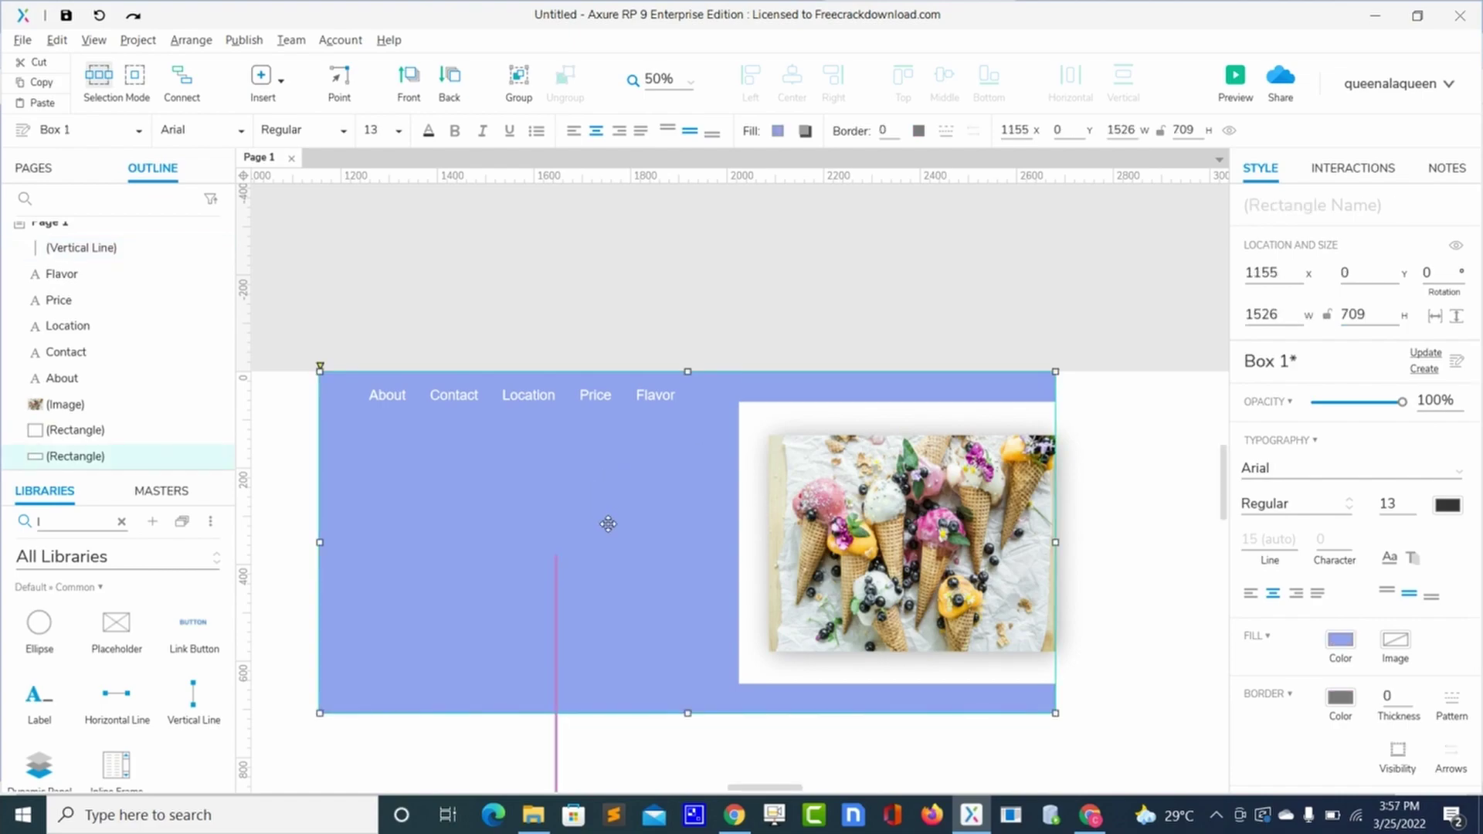
left_click(556, 631)
left_click_drag(556, 639, 827, 494)
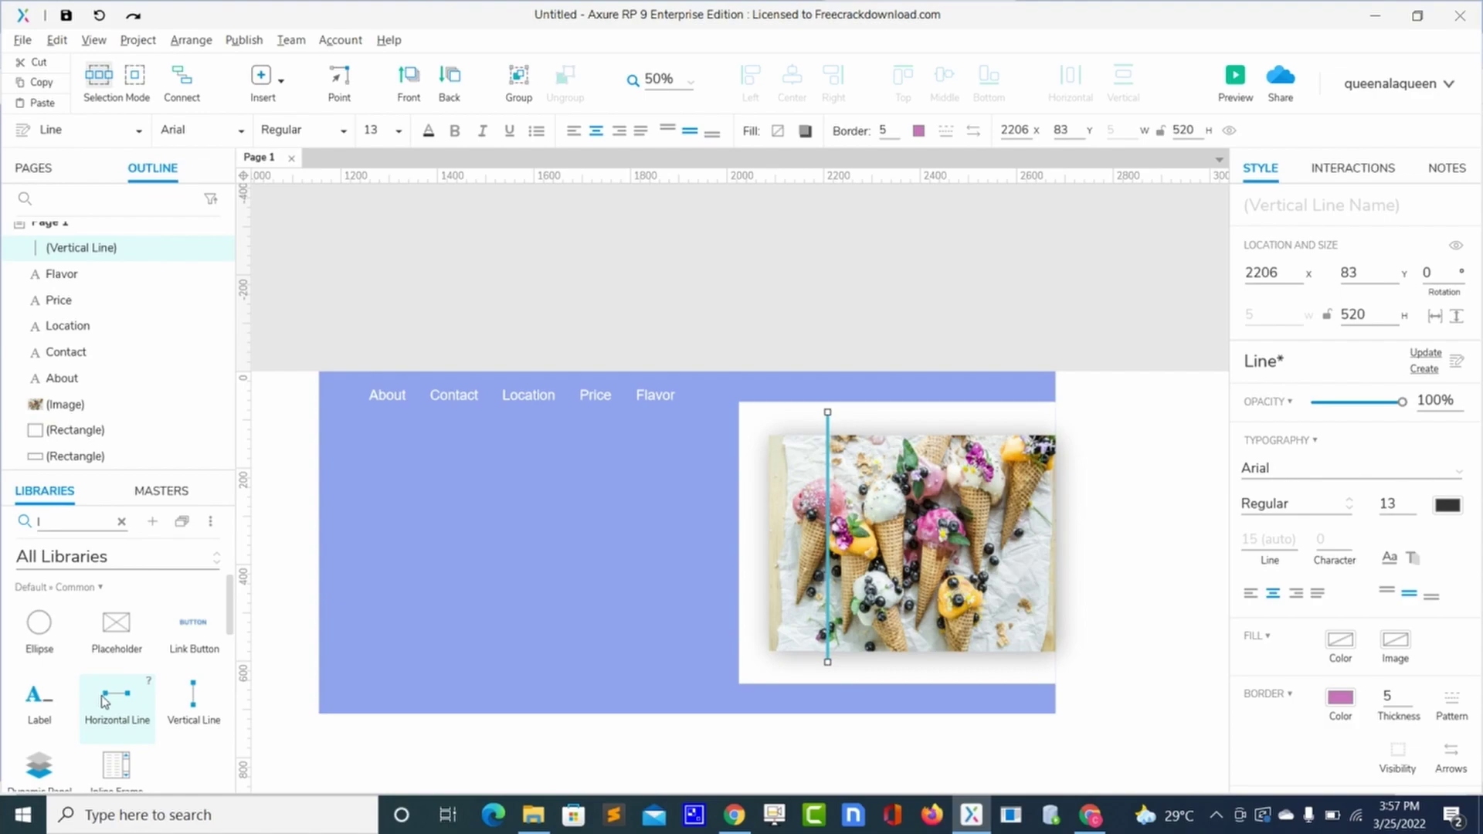
Step: Place a horizontal line with thickness 5, pink colour and width 497
left_click_drag(105, 700, 491, 586)
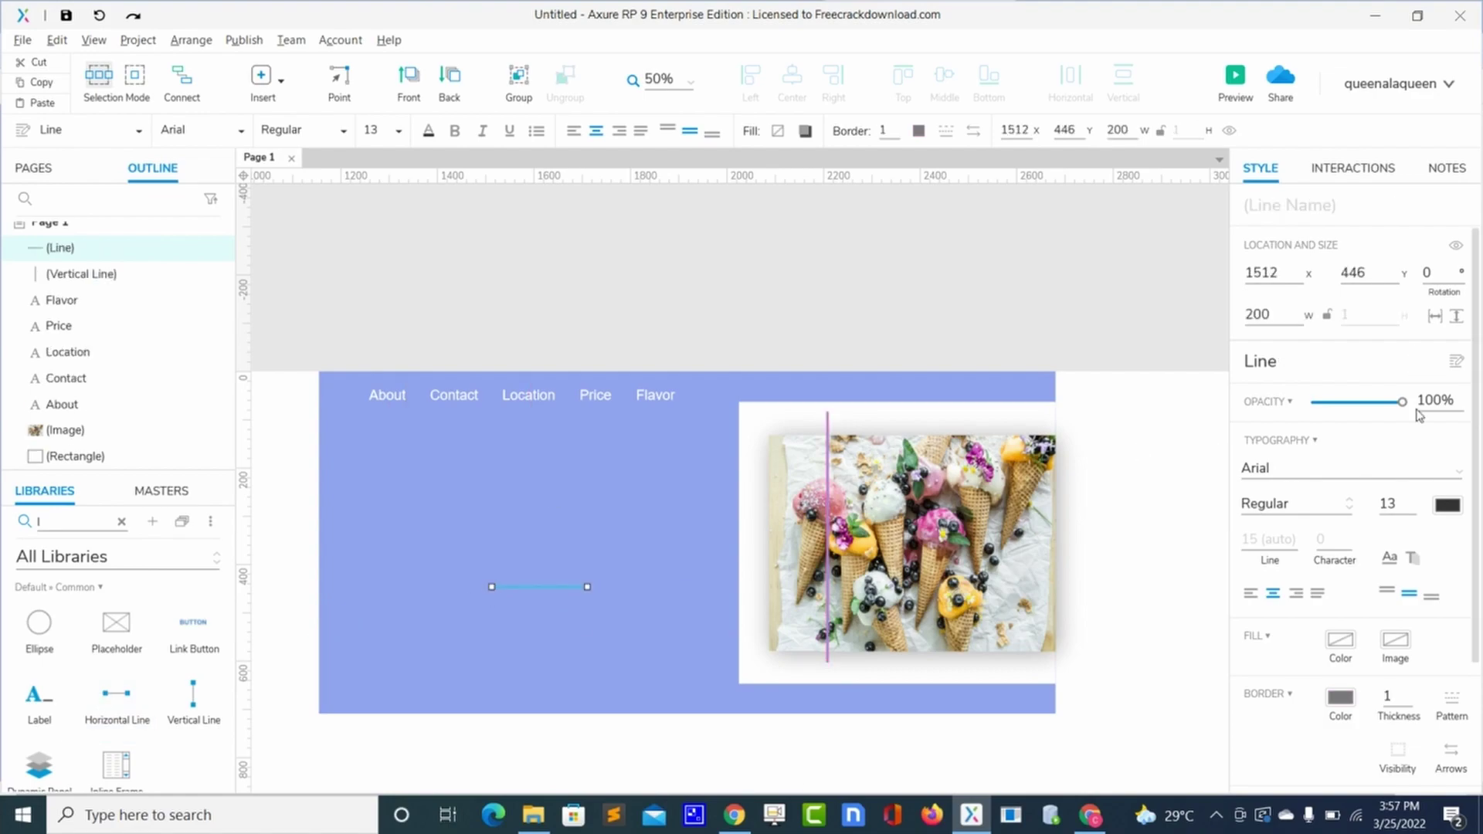
left_click(1396, 695)
type("5")
left_click(1340, 697)
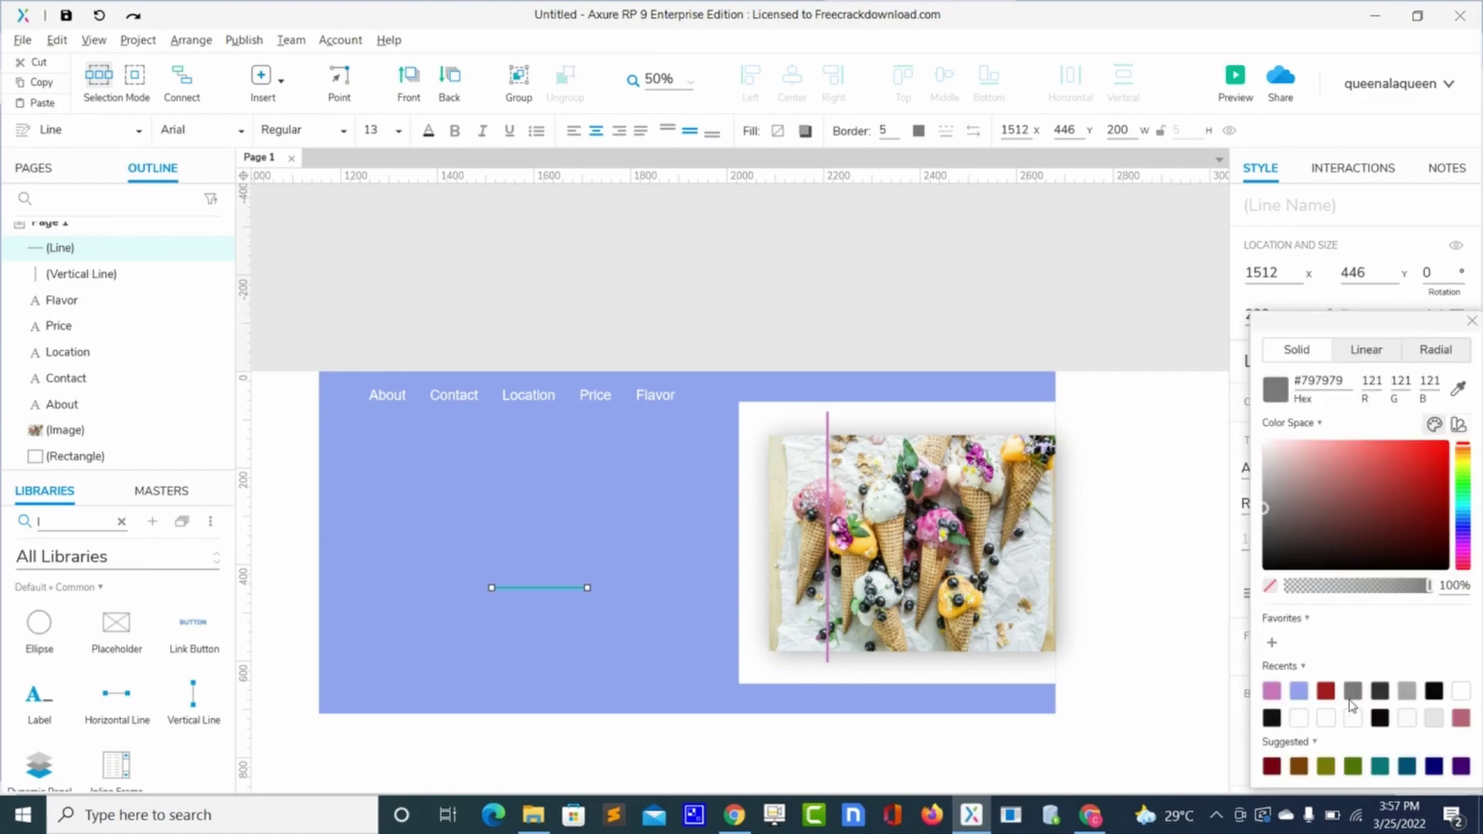
left_click(1271, 691)
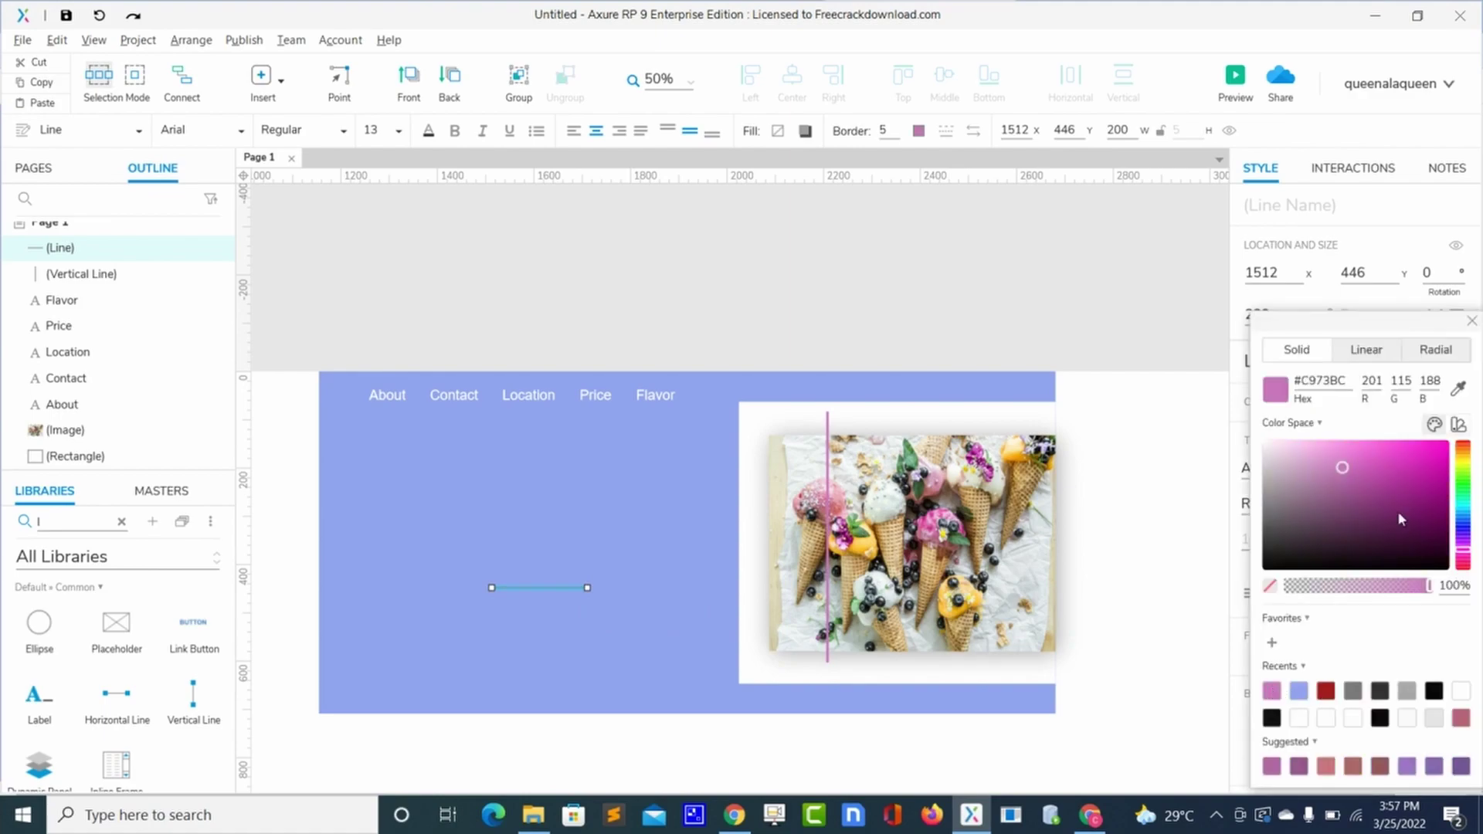
left_click(1472, 321)
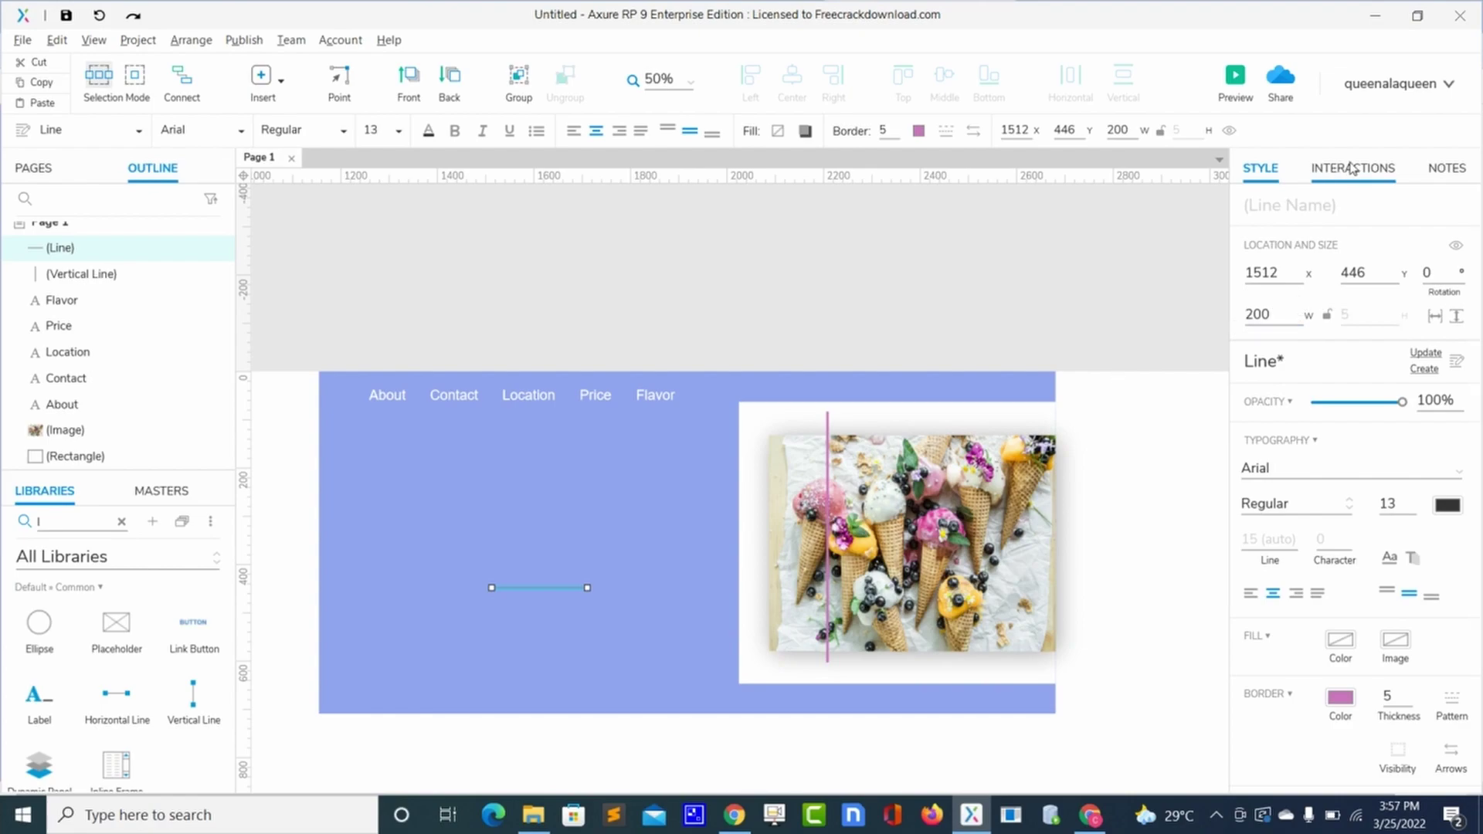
left_click(1275, 309)
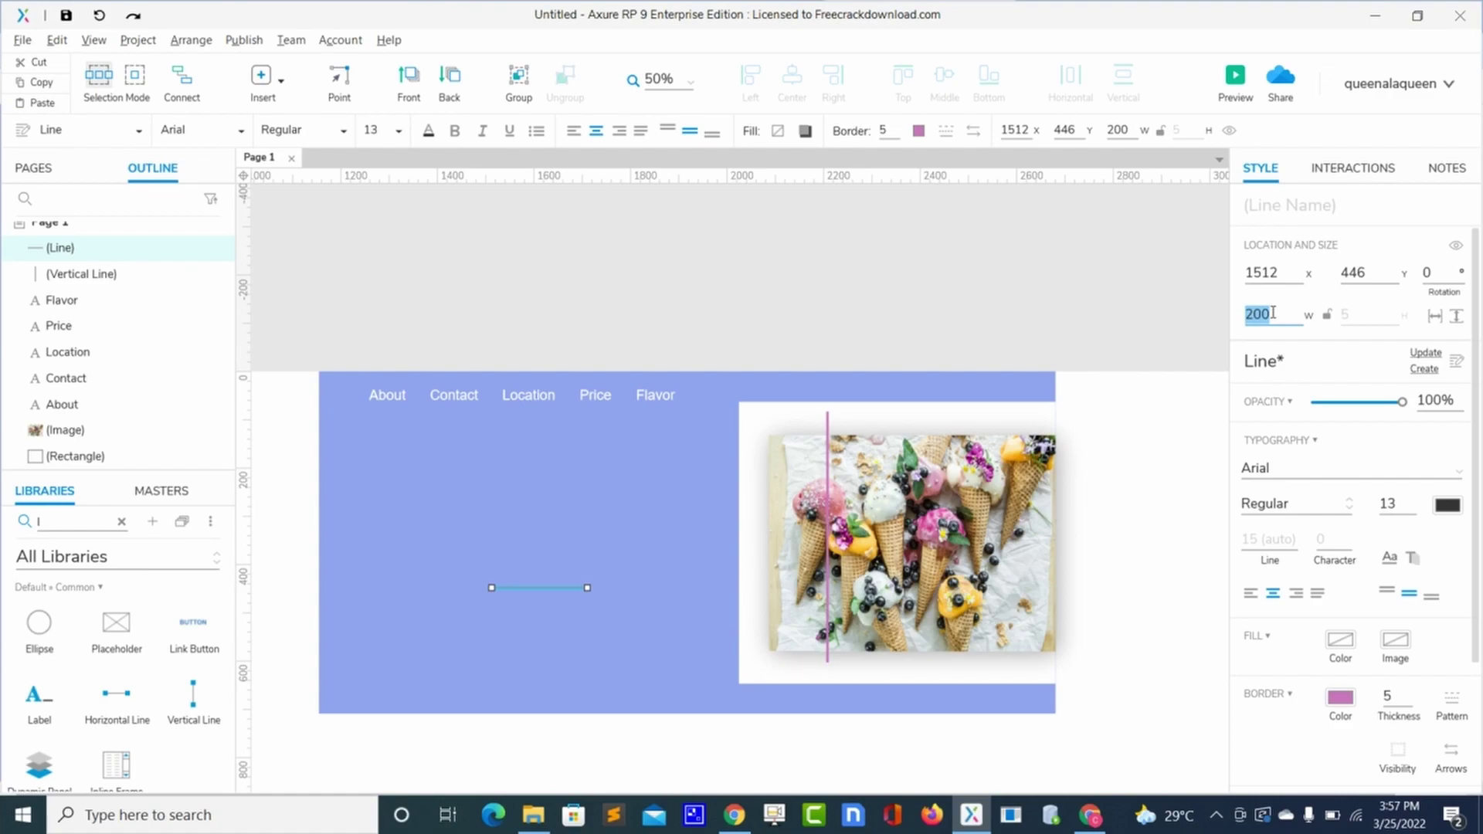
type("497")
left_click(648, 494)
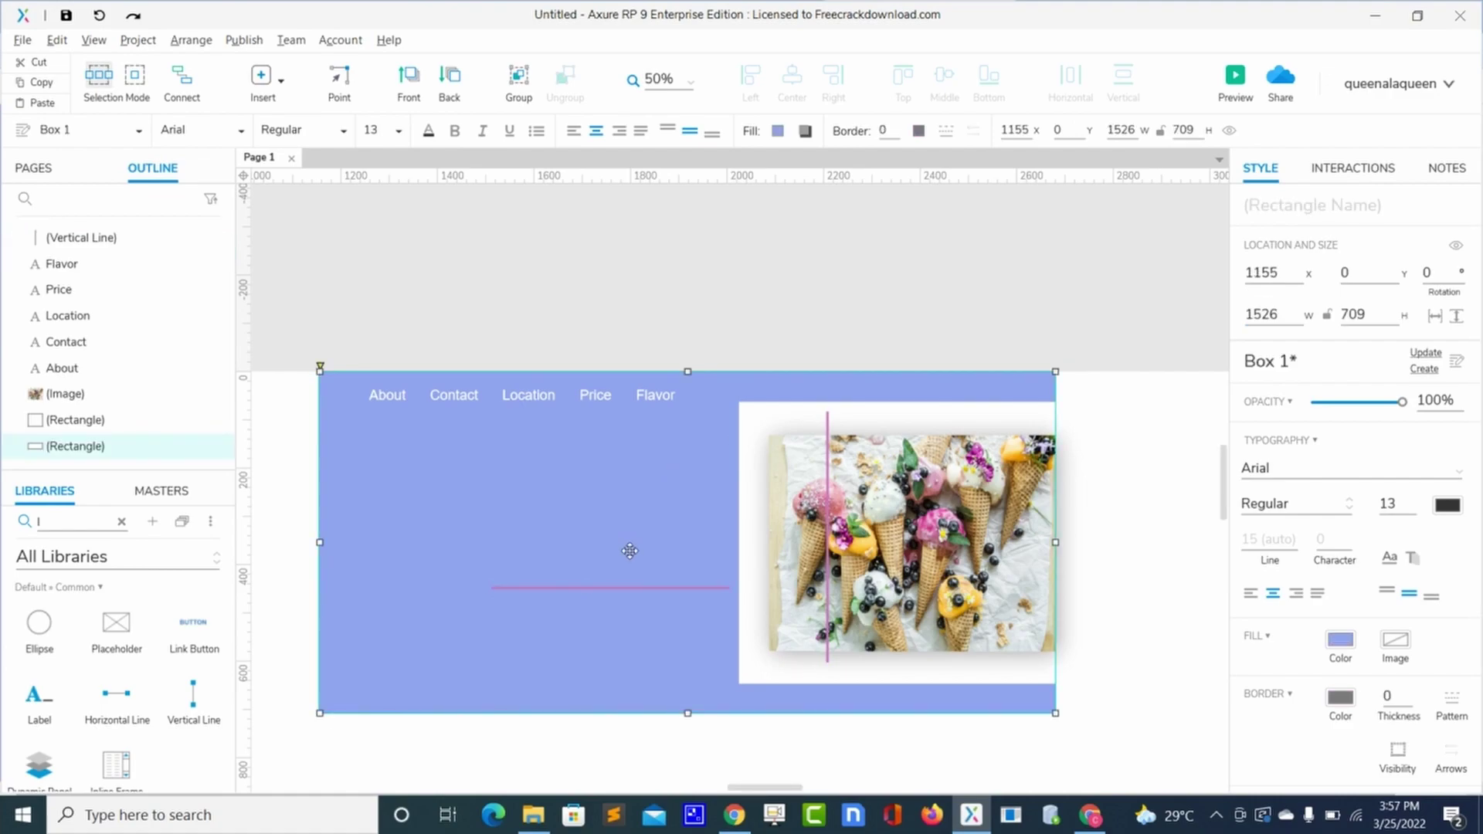
Step: Move the horizontal line to the vertical line's top and put a duplicate at its bottom
left_click(616, 586)
left_click_drag(616, 589, 712, 415)
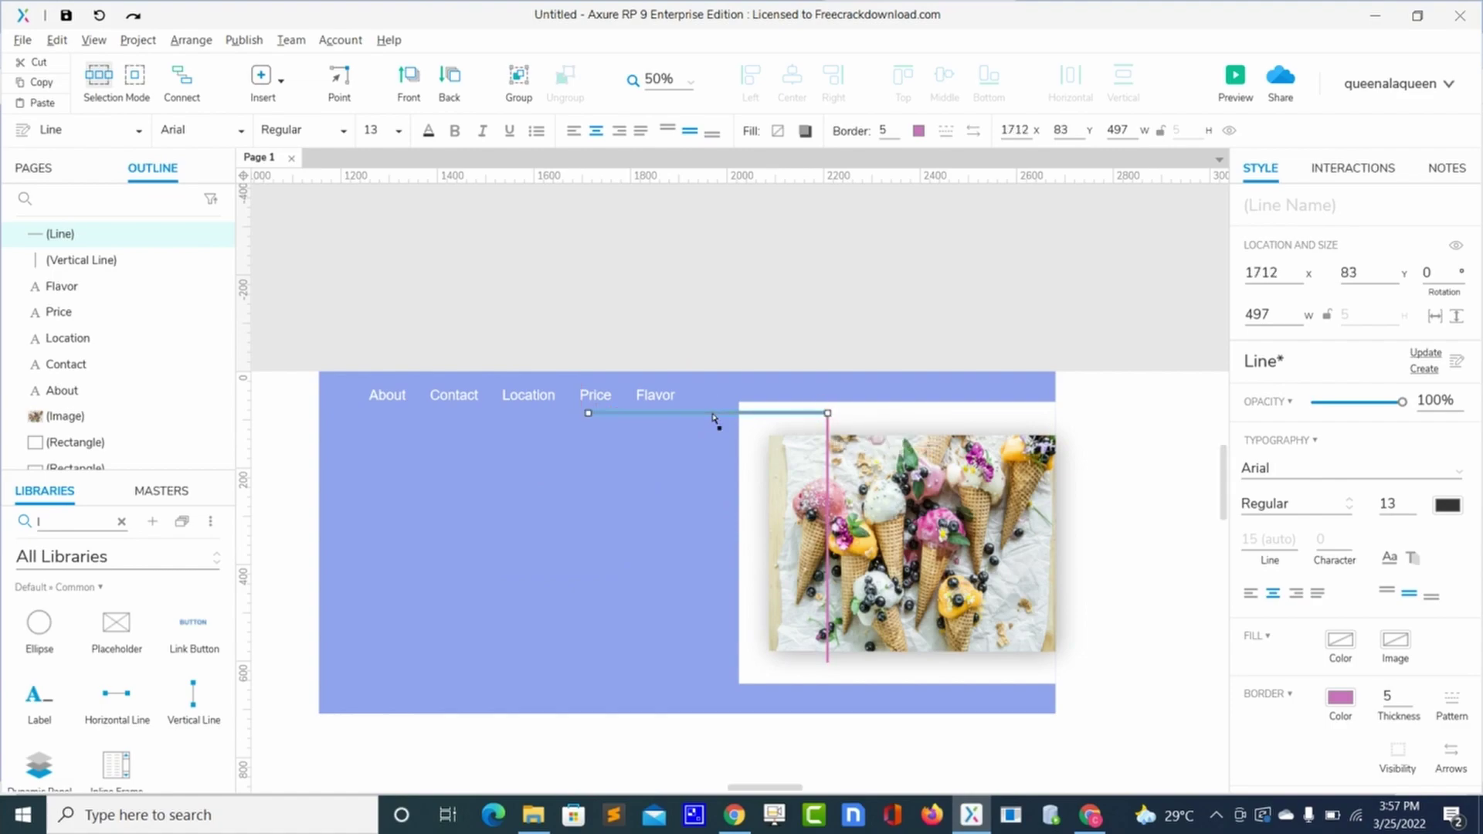
left_click(559, 480)
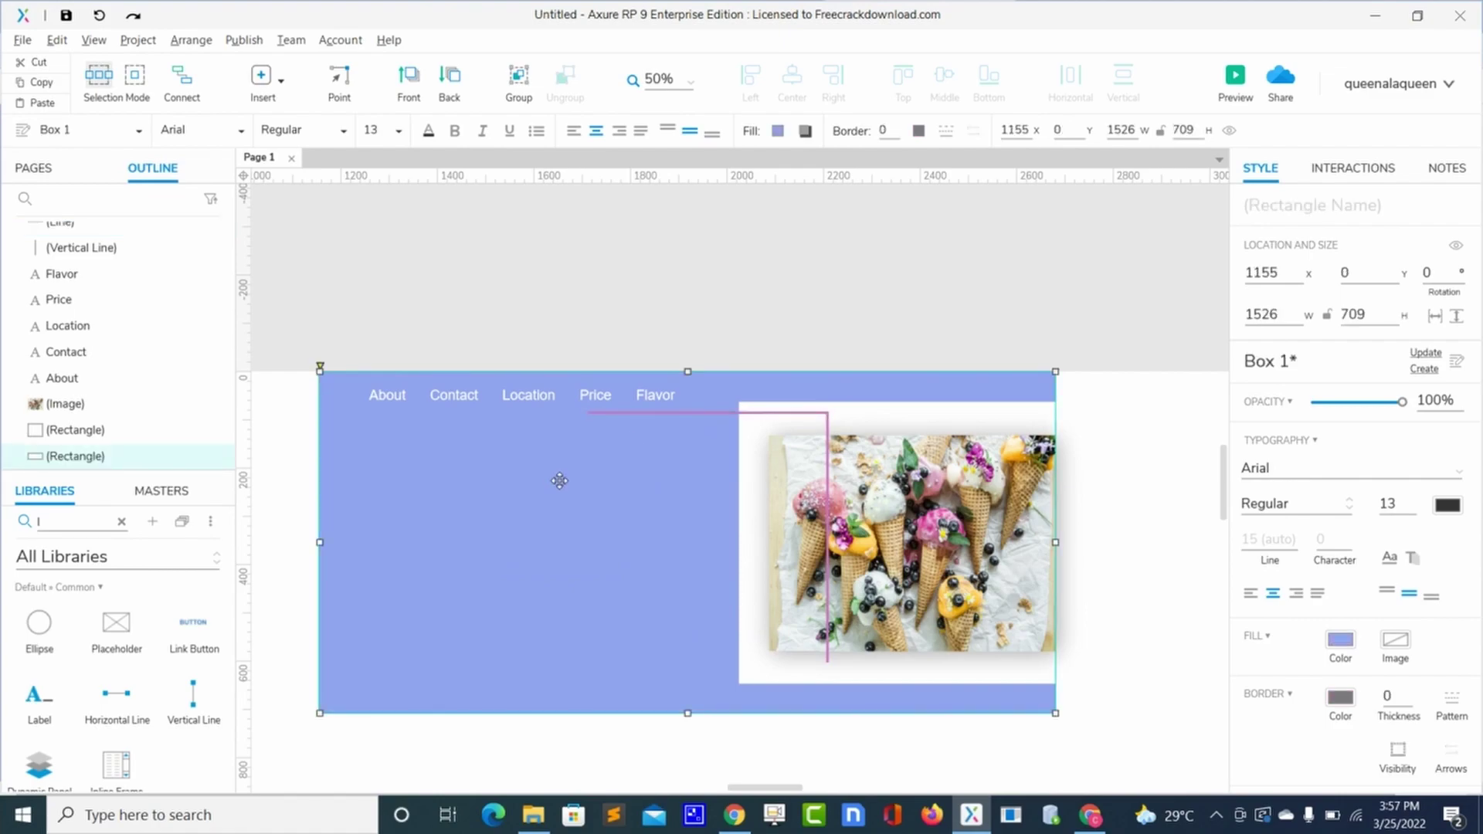
left_click(634, 413)
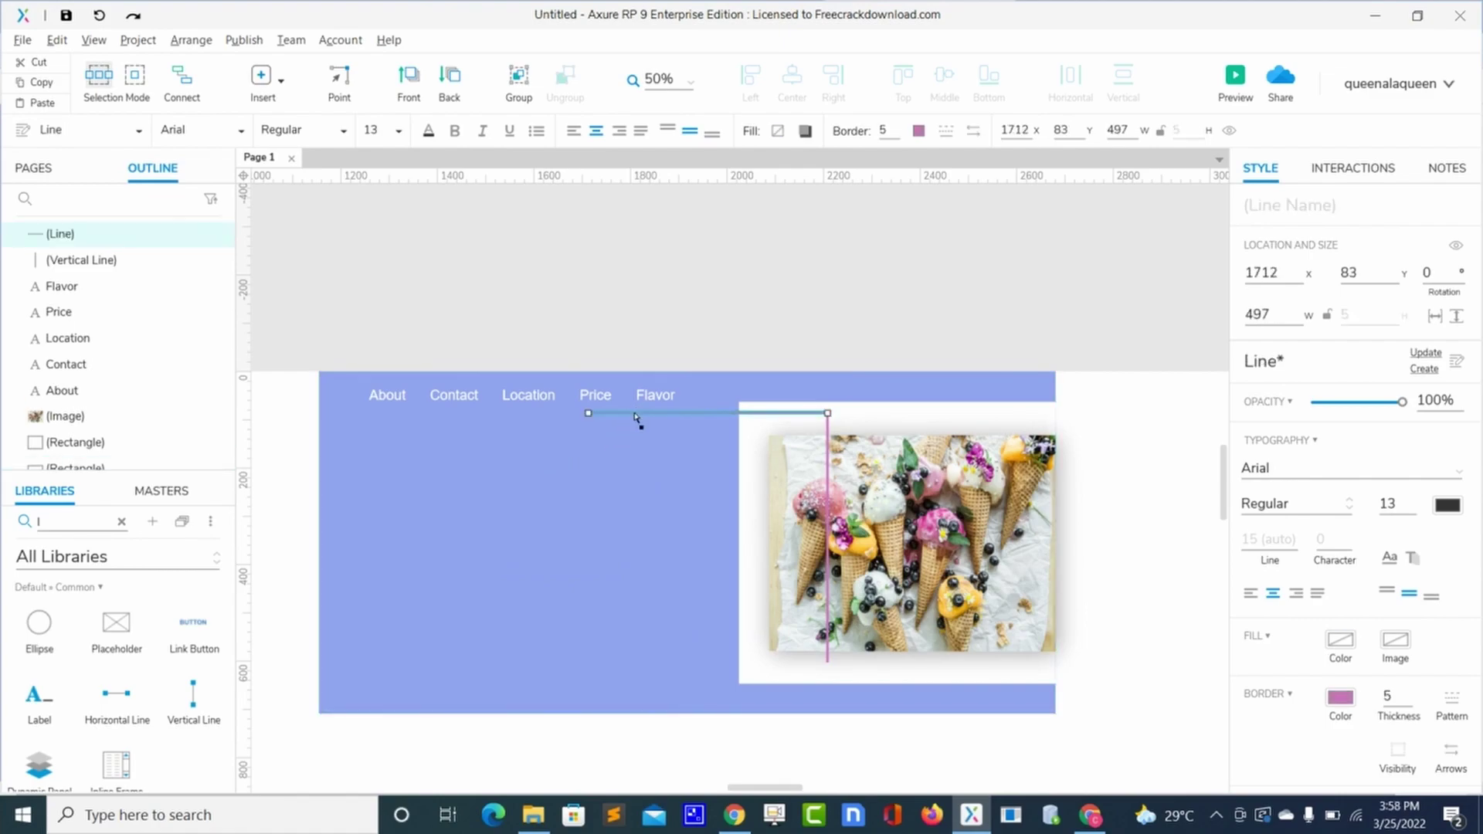
key("ctrl+d")
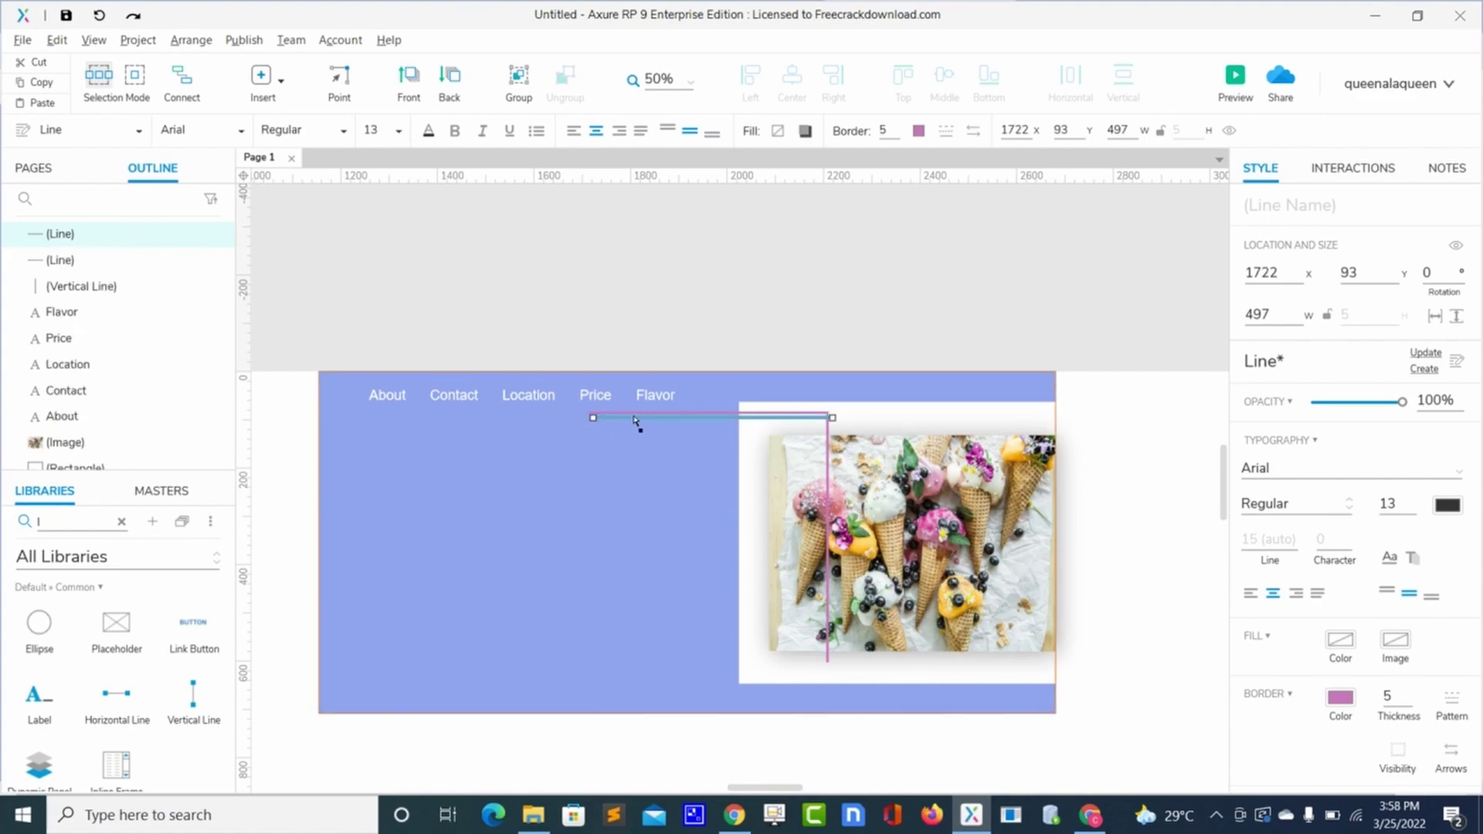
left_click_drag(633, 421, 634, 669)
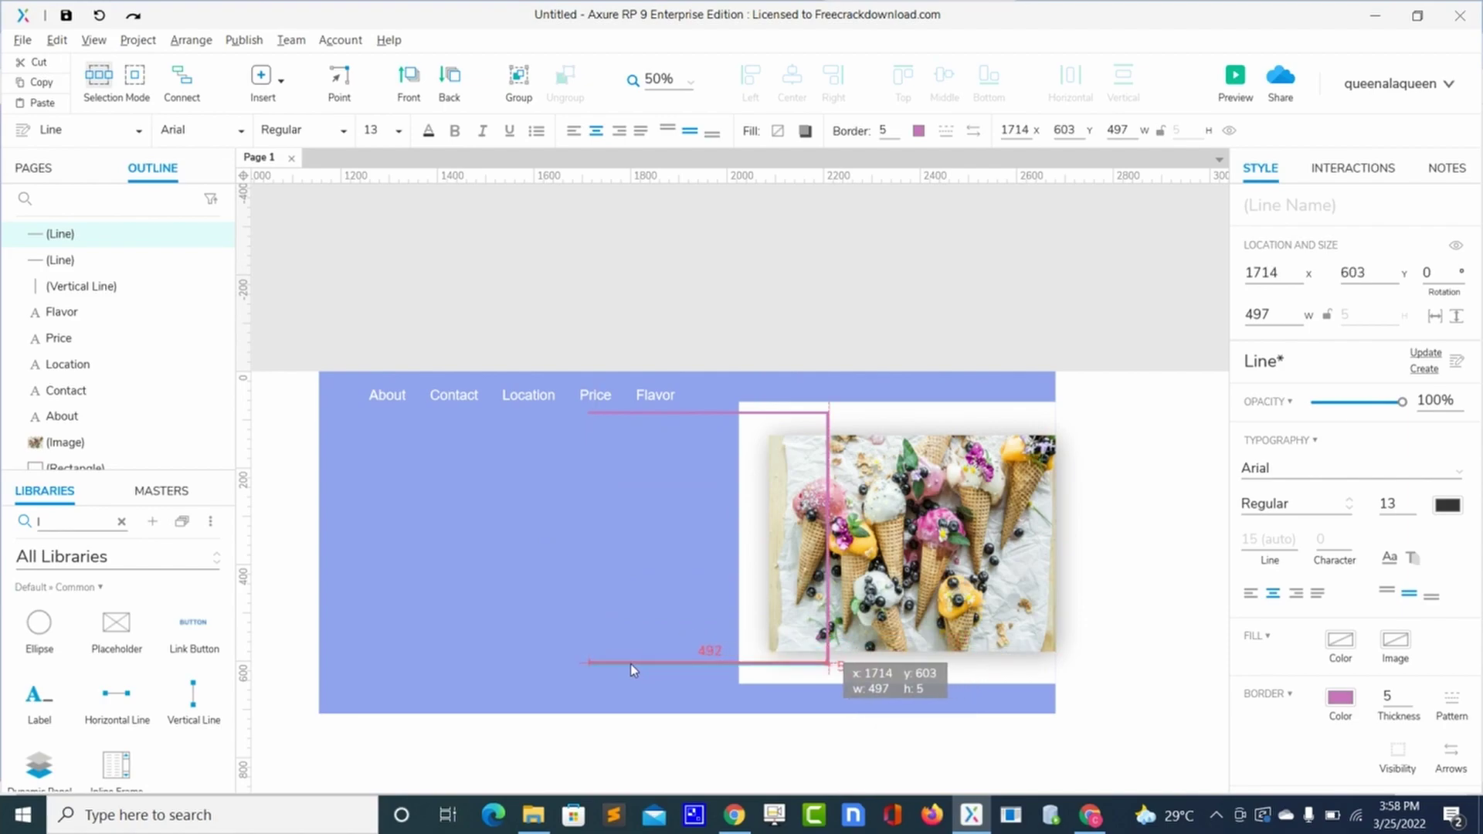
left_click_drag(631, 668, 631, 668)
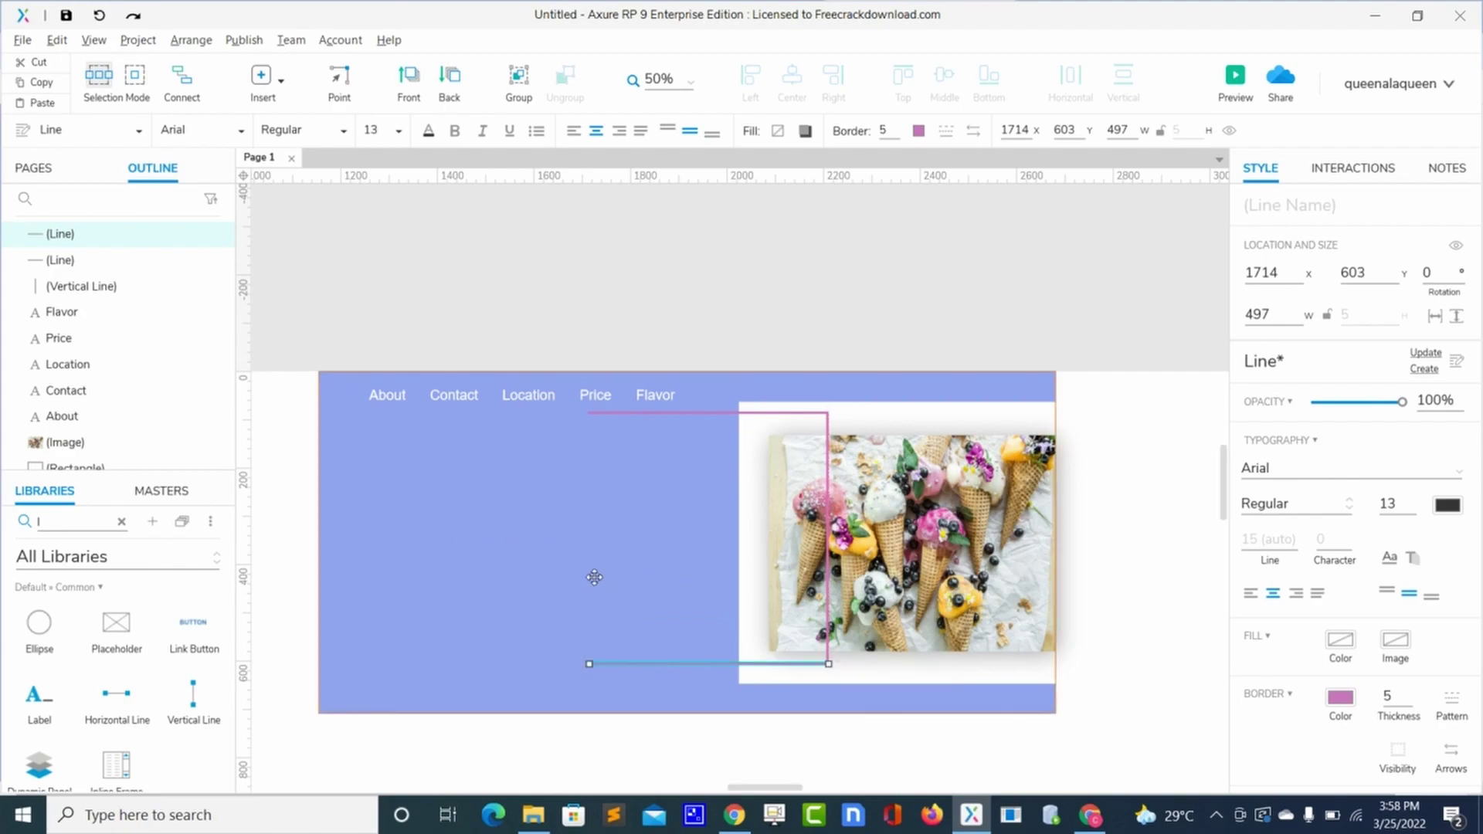
Step: Select About, Contact, Location, Price and Flavor and shift them slightly up and right together
left_click(386, 400)
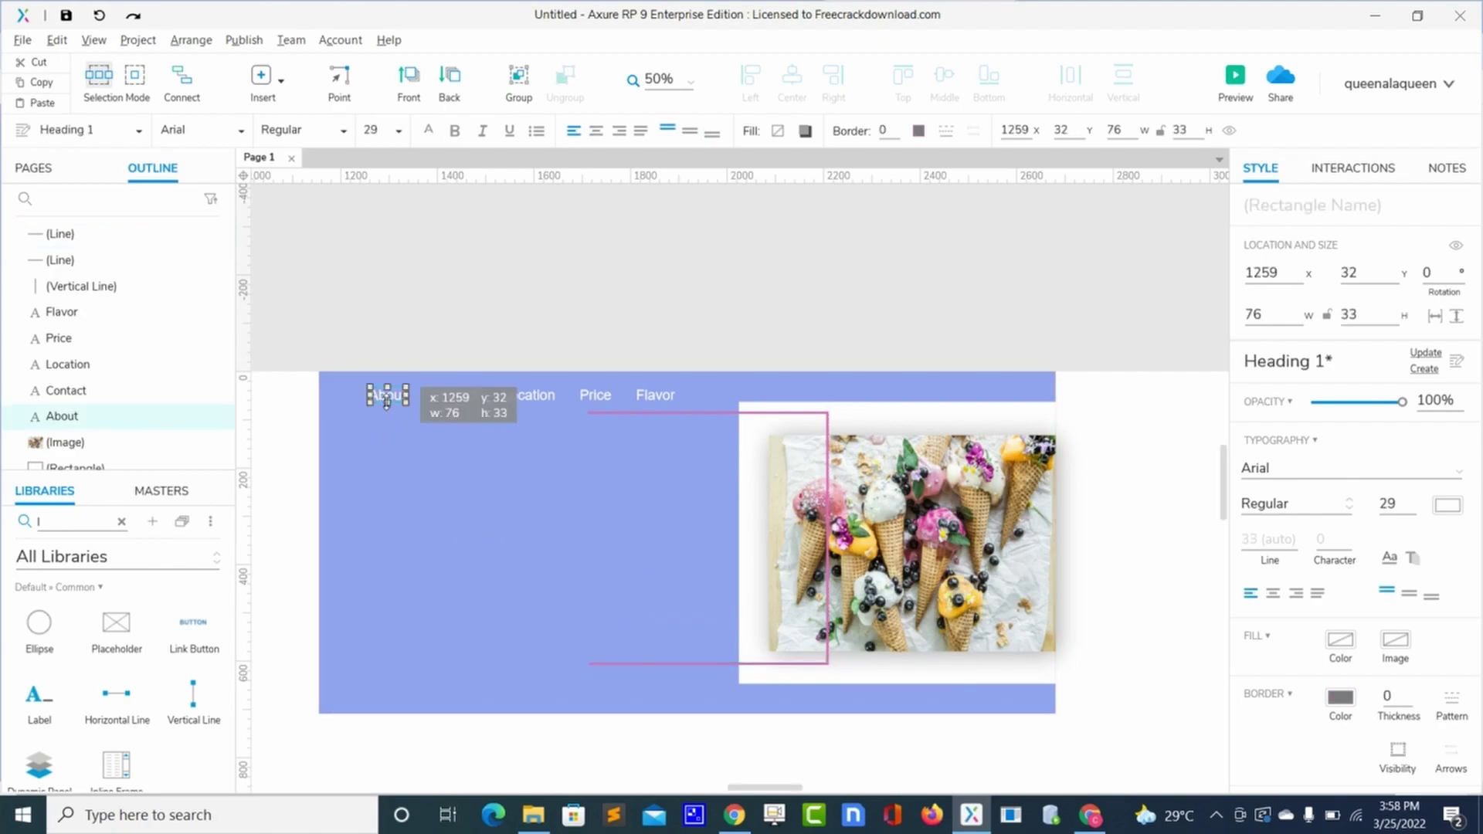
left_click(448, 395, "shift")
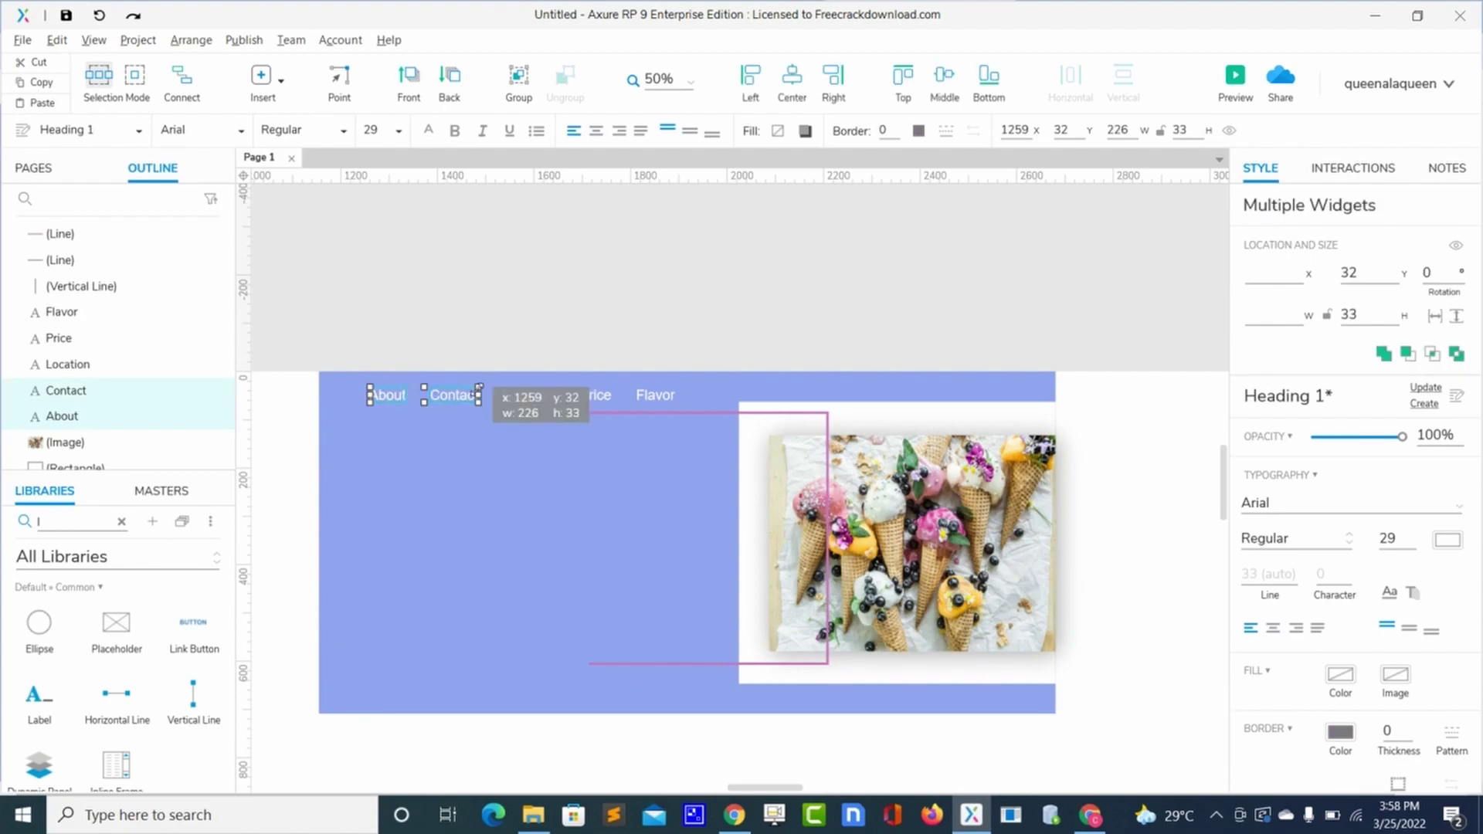
left_click(523, 390, "shift")
left_click(590, 395, "shift")
left_click(647, 391, "shift")
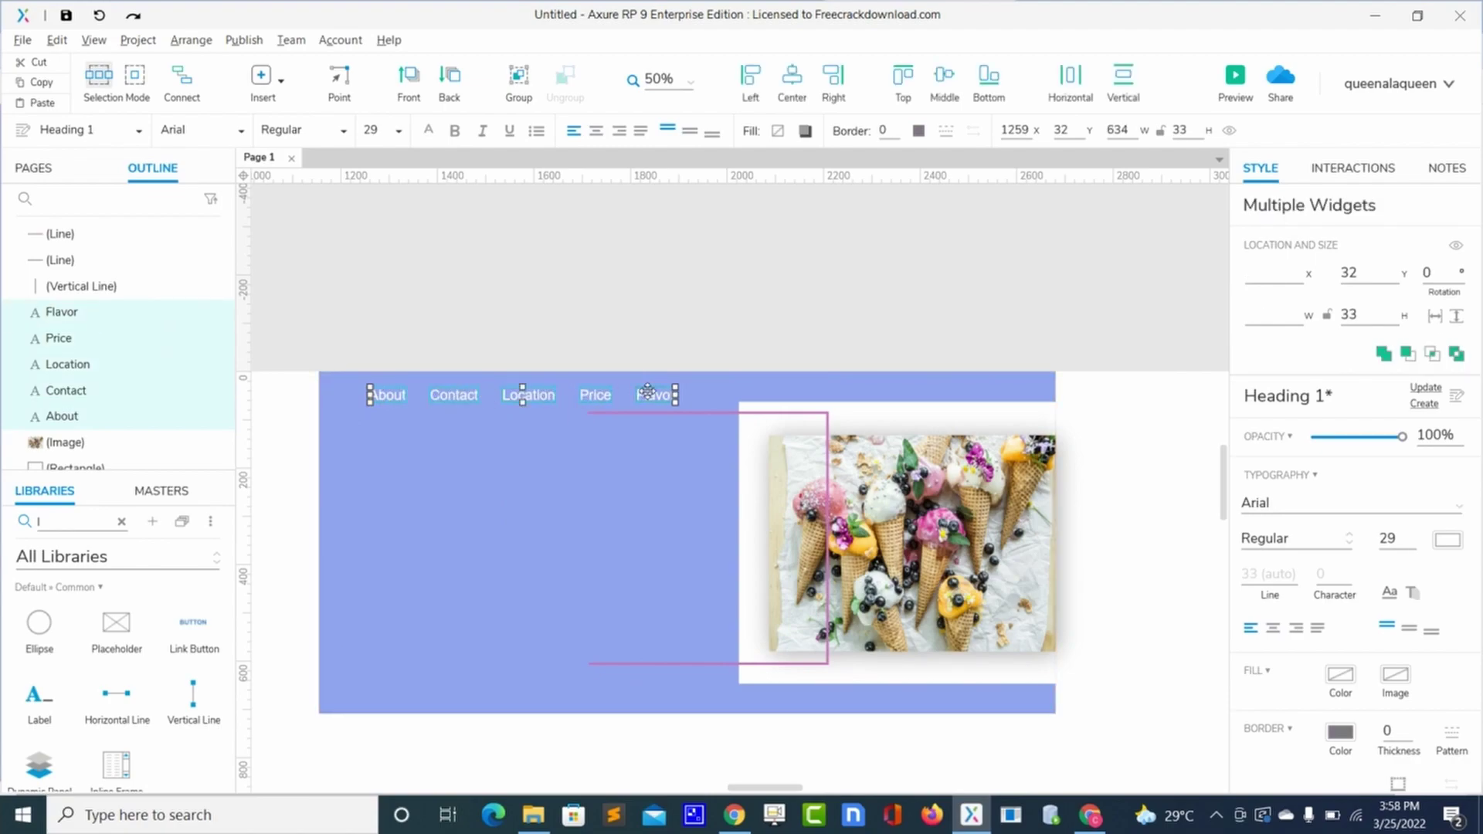
mouse_move(647, 392)
left_mouse_down()
mouse_move(614, 393)
mouse_move(665, 388)
left_mouse_up()
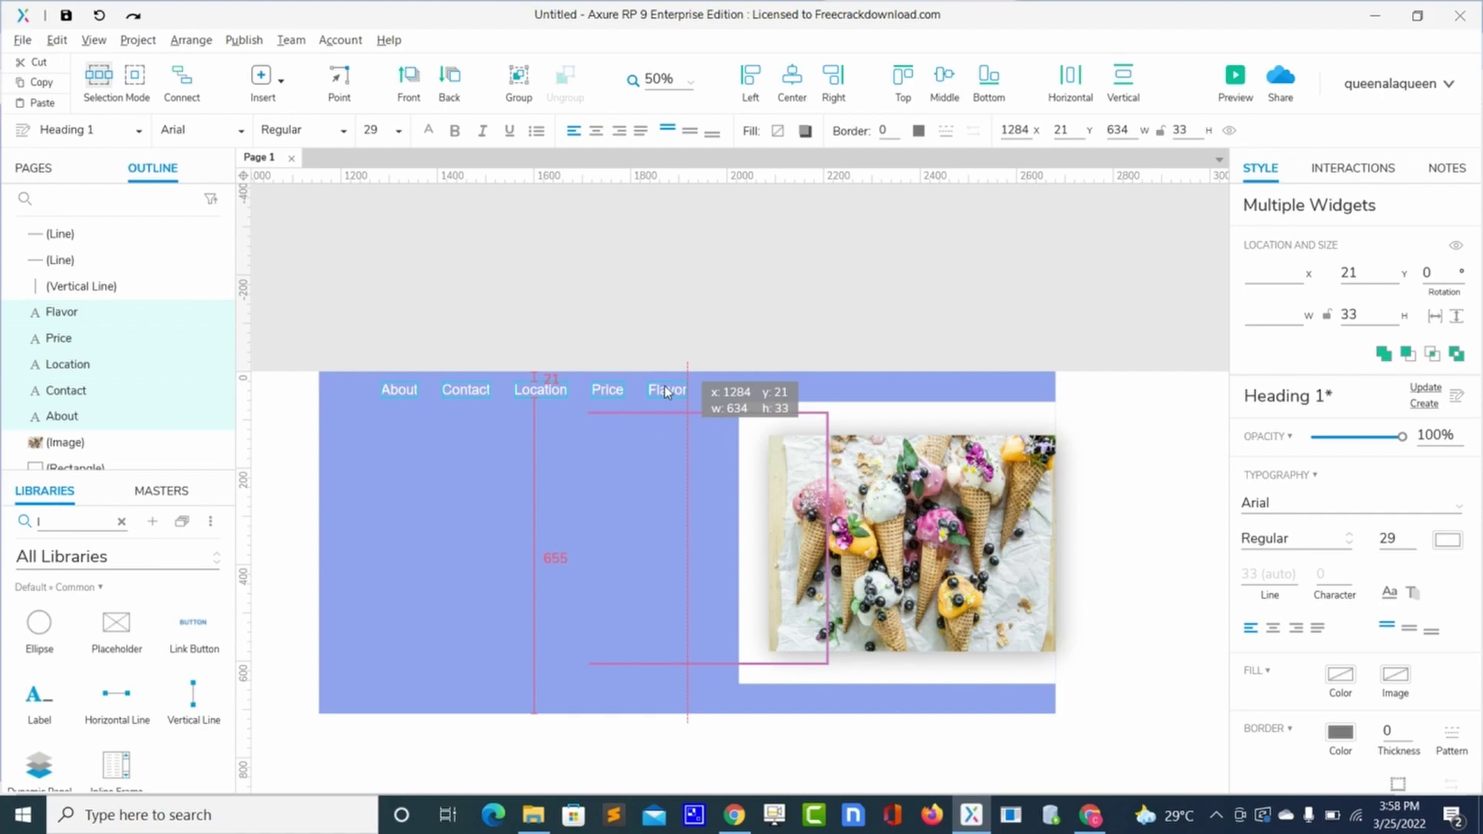
left_click_drag(667, 392, 667, 395)
left_click(531, 540)
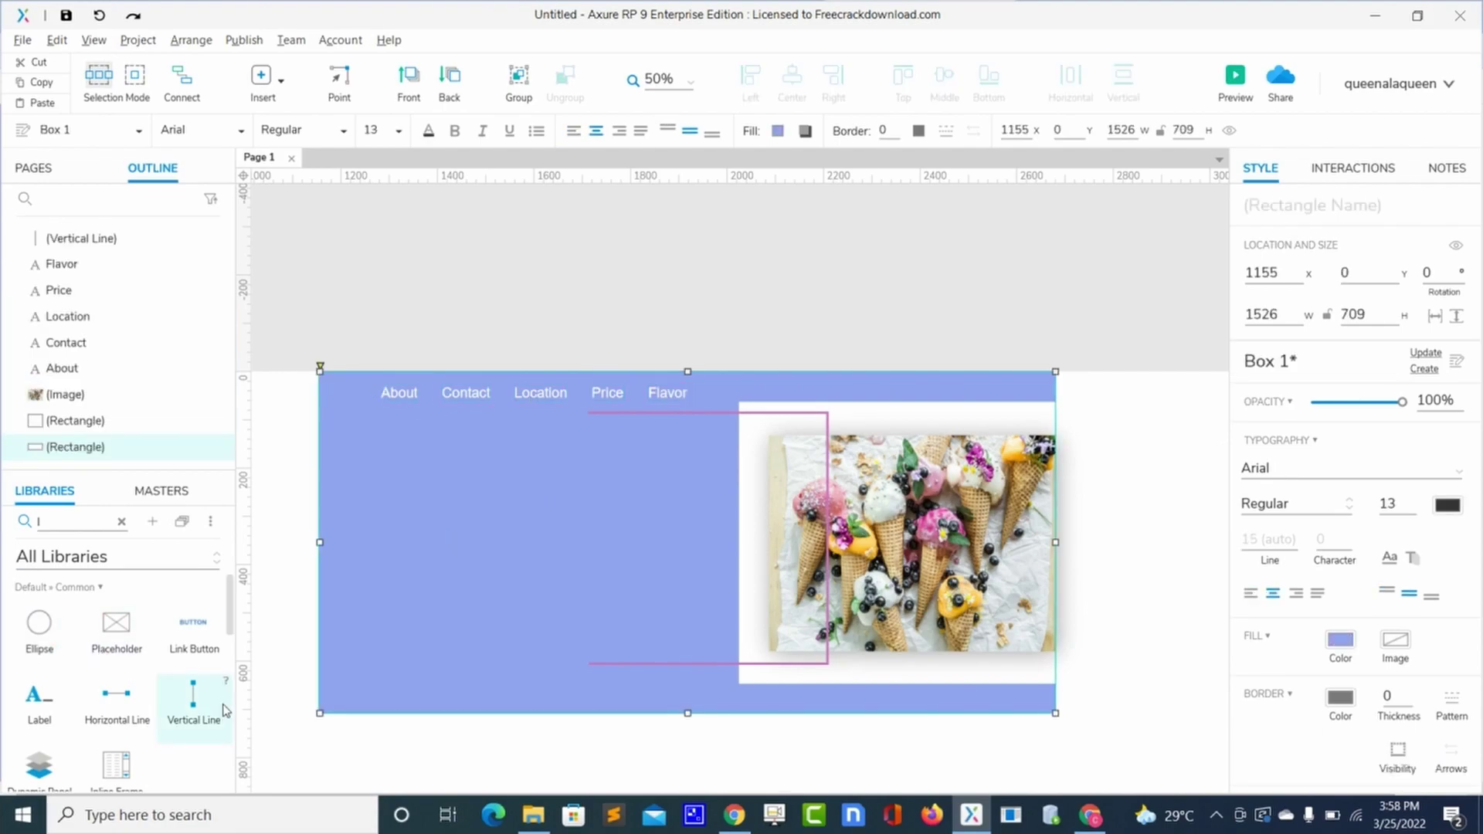
Step: Place a new vertical line with thickness 5, pink #C973BC colour and height 119
left_click_drag(197, 706, 568, 474)
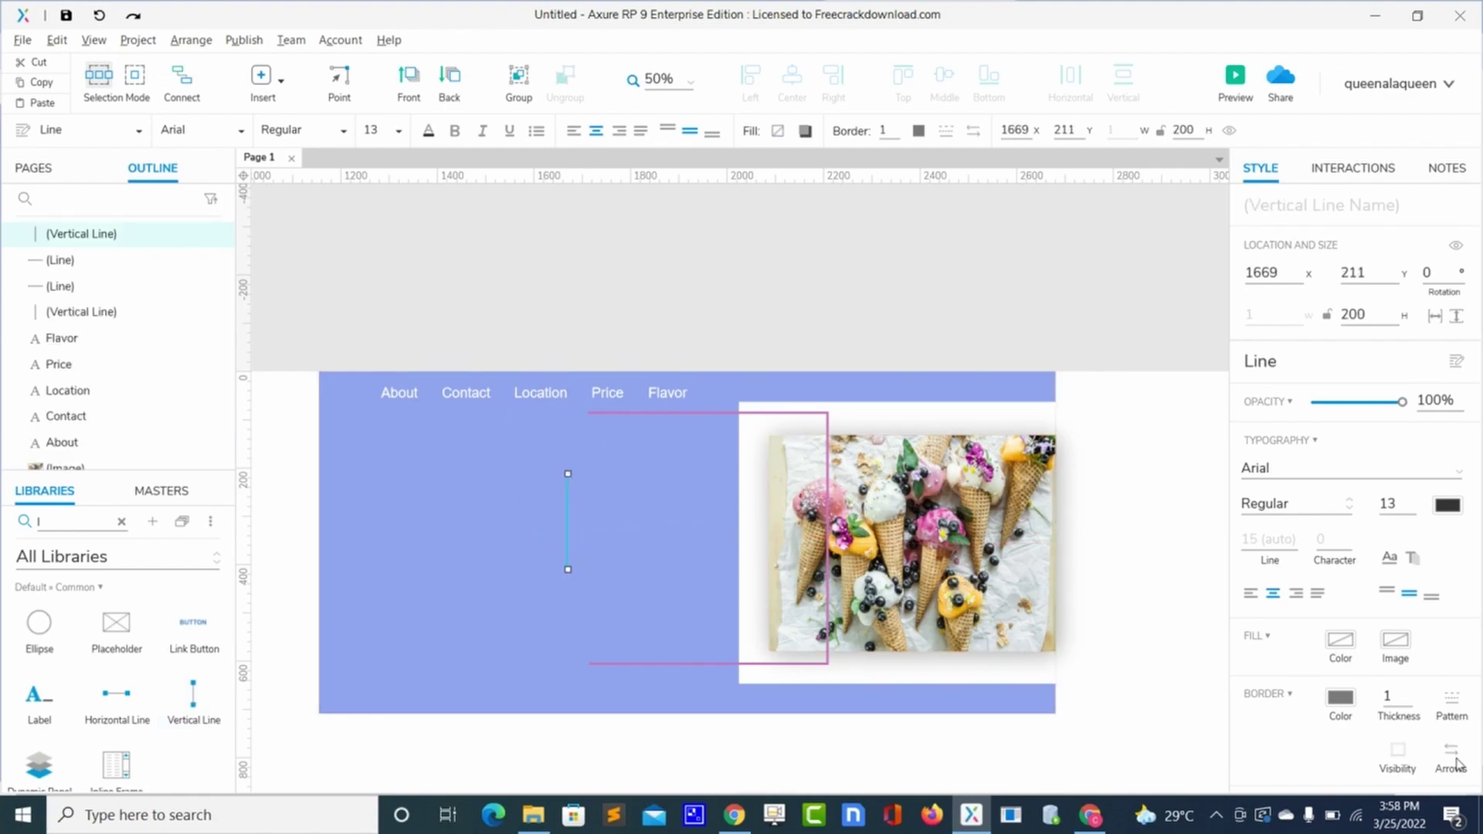
double_click(1387, 700)
type("5")
key("Return")
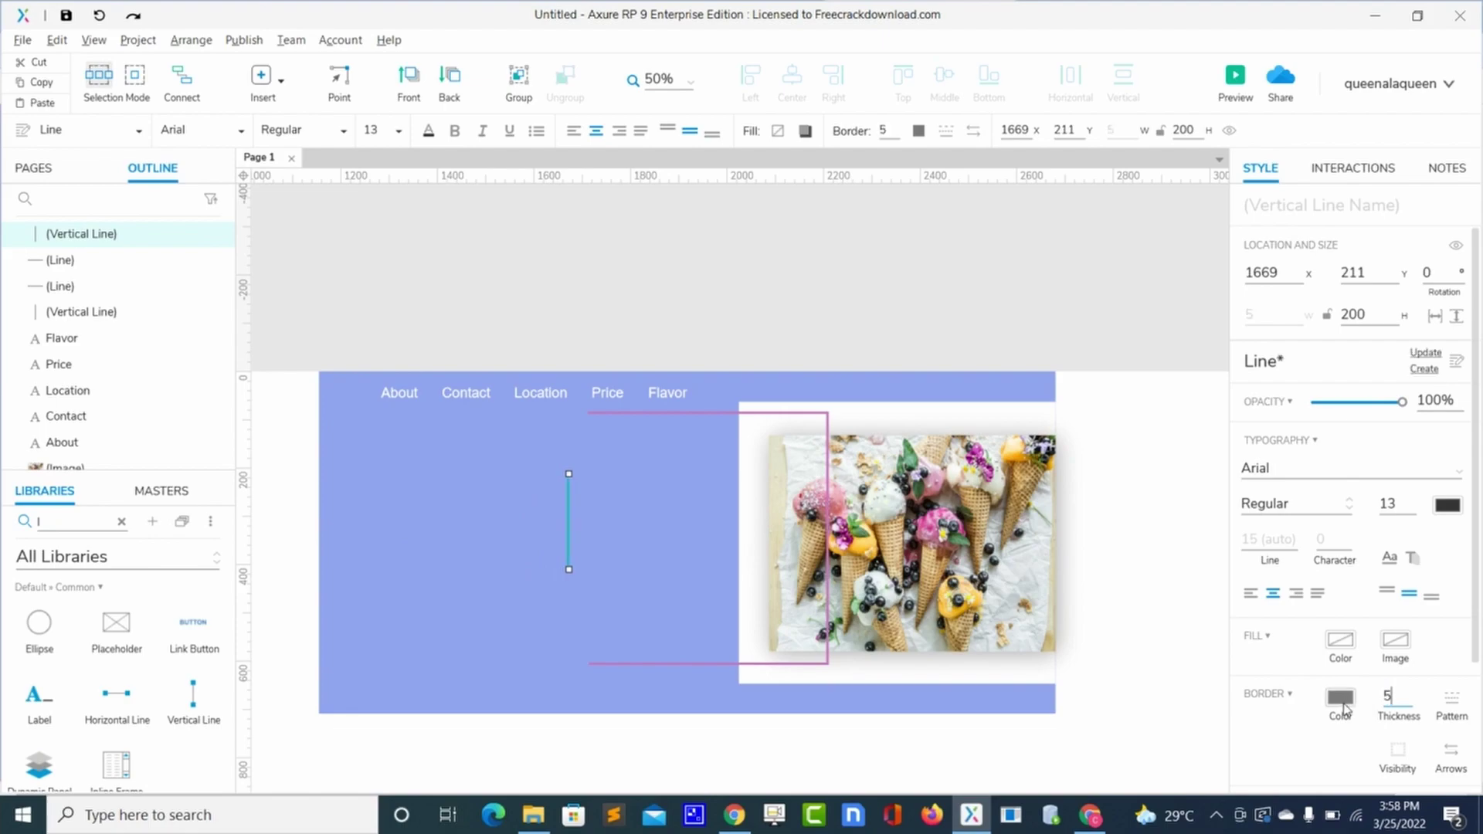
left_click(1351, 706)
left_click(1272, 691)
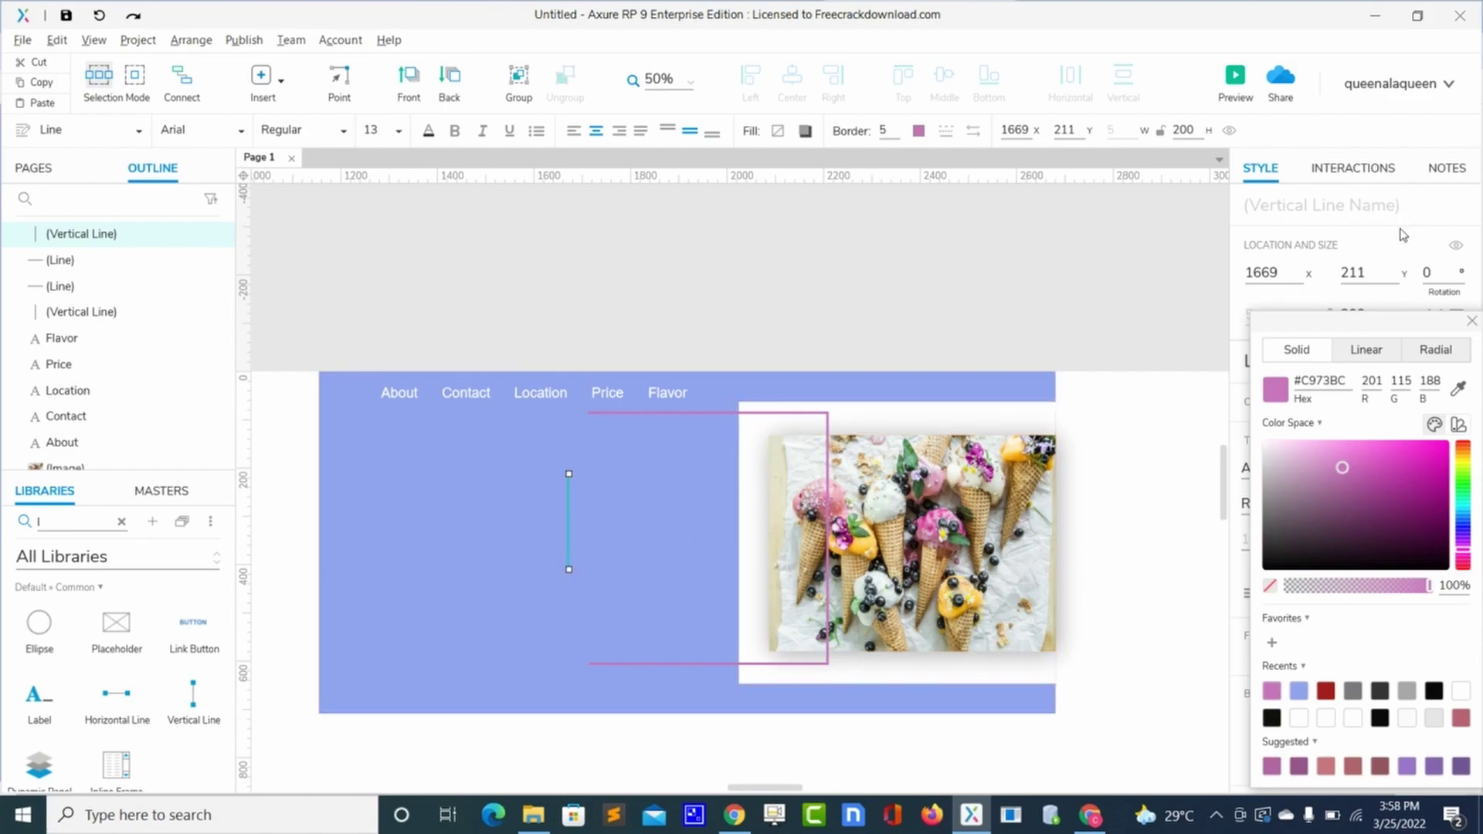
left_click(1471, 322)
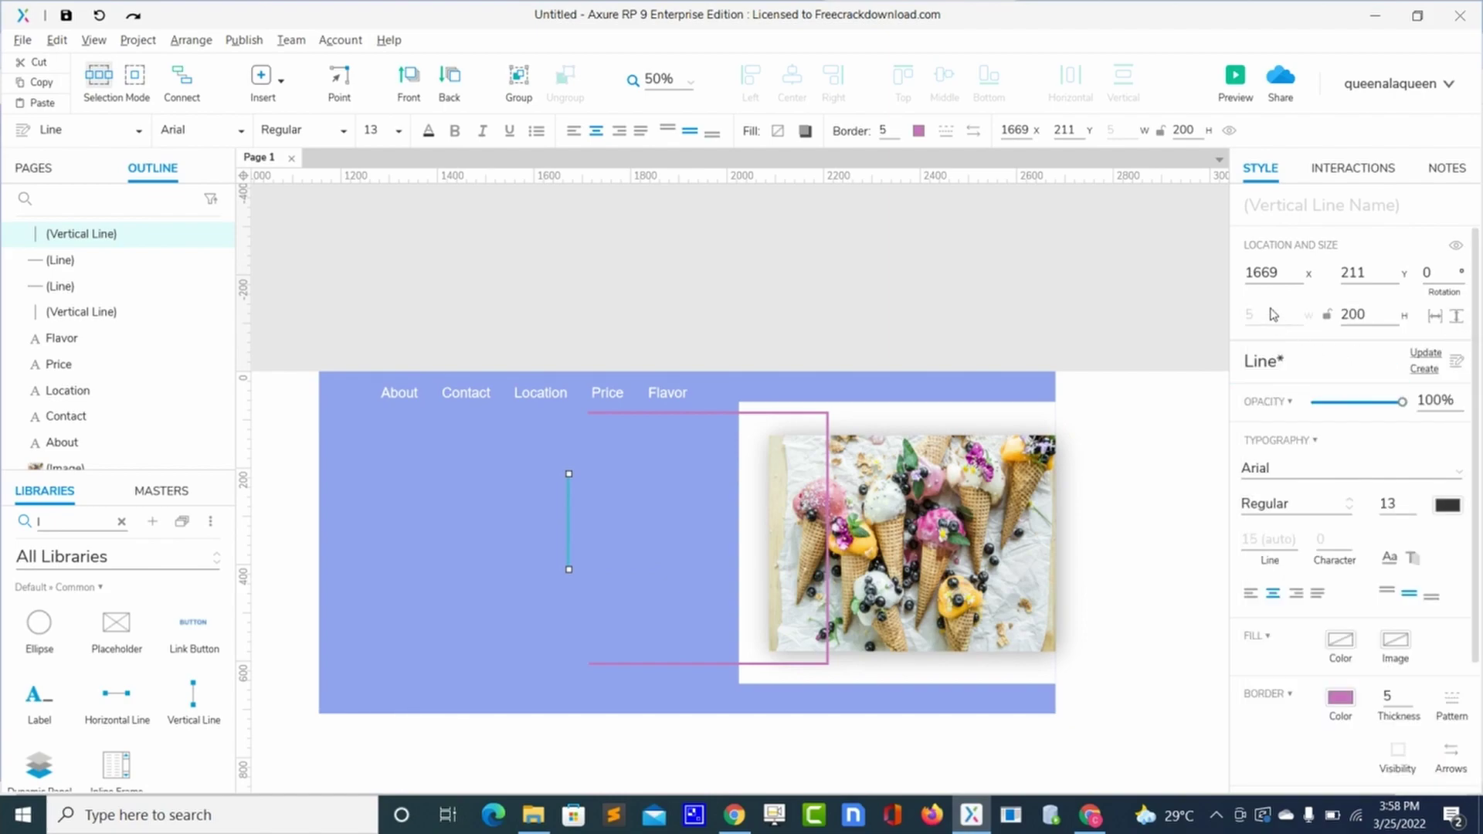
left_click(1365, 315)
type("119")
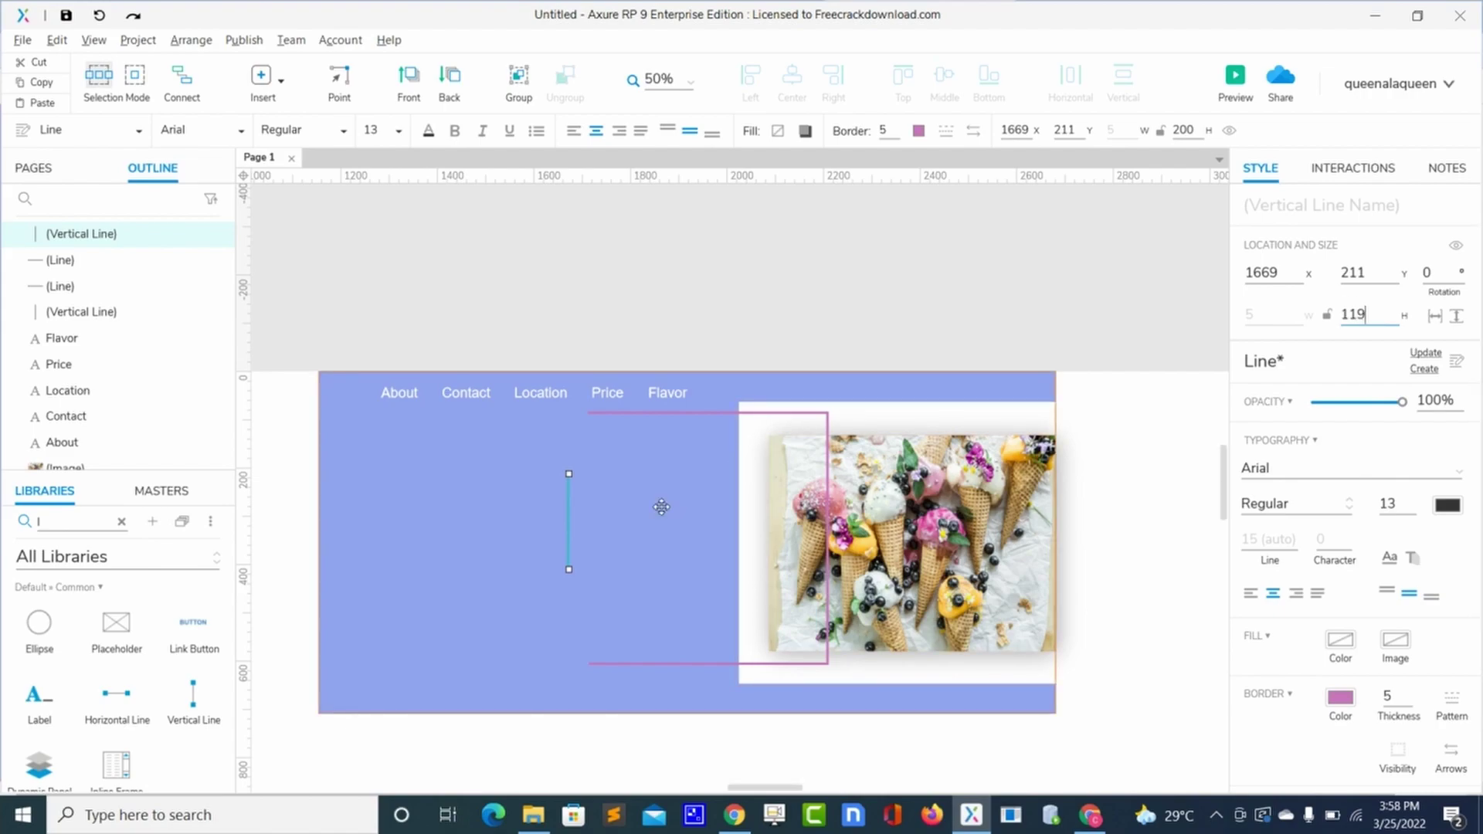
left_click(623, 515)
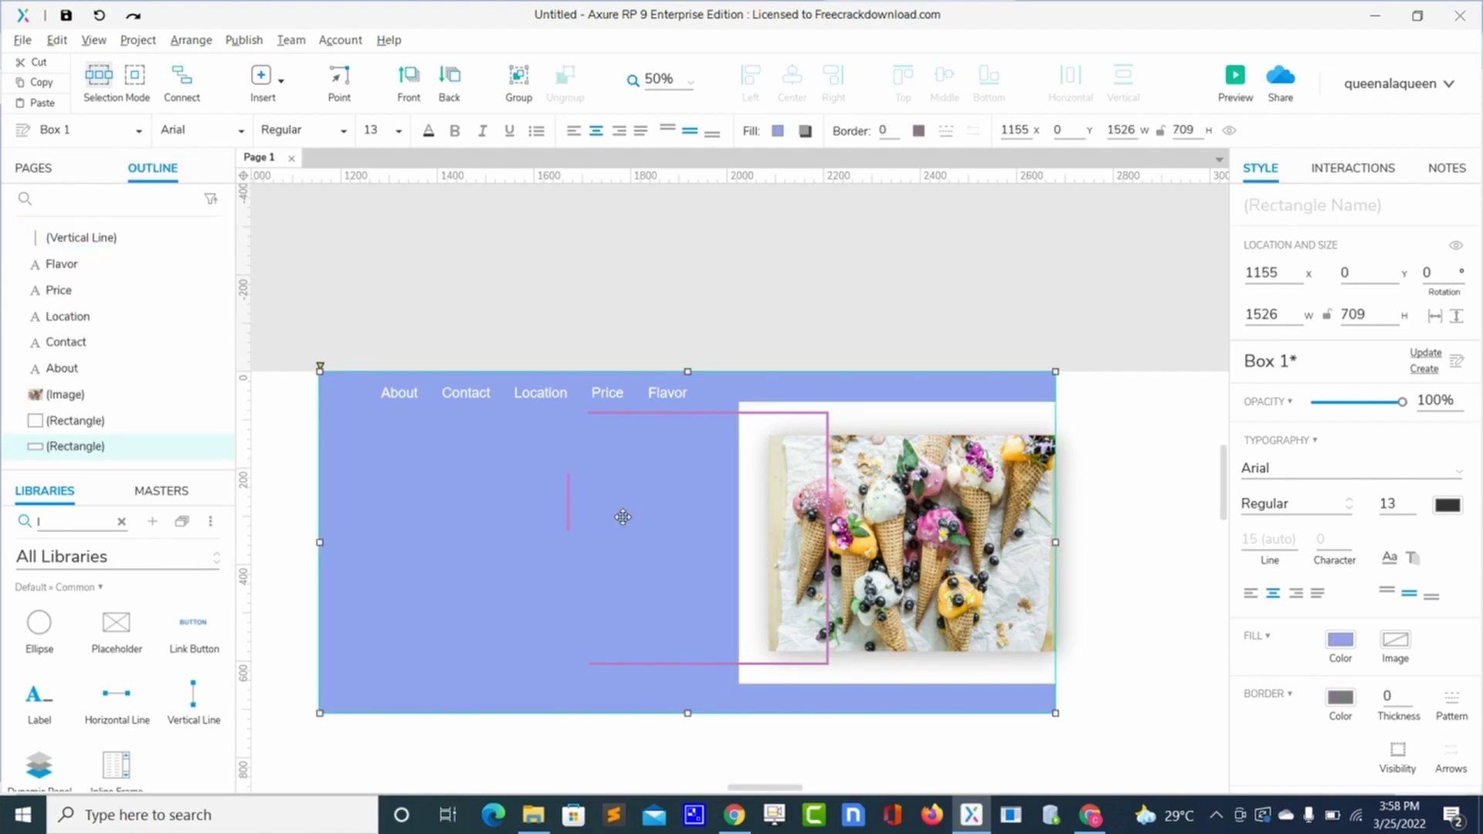
Step: Move the short pink line to the frame's top-left and put a duplicate at the bottom-left
left_click(569, 509)
left_click_drag(568, 511, 586, 448)
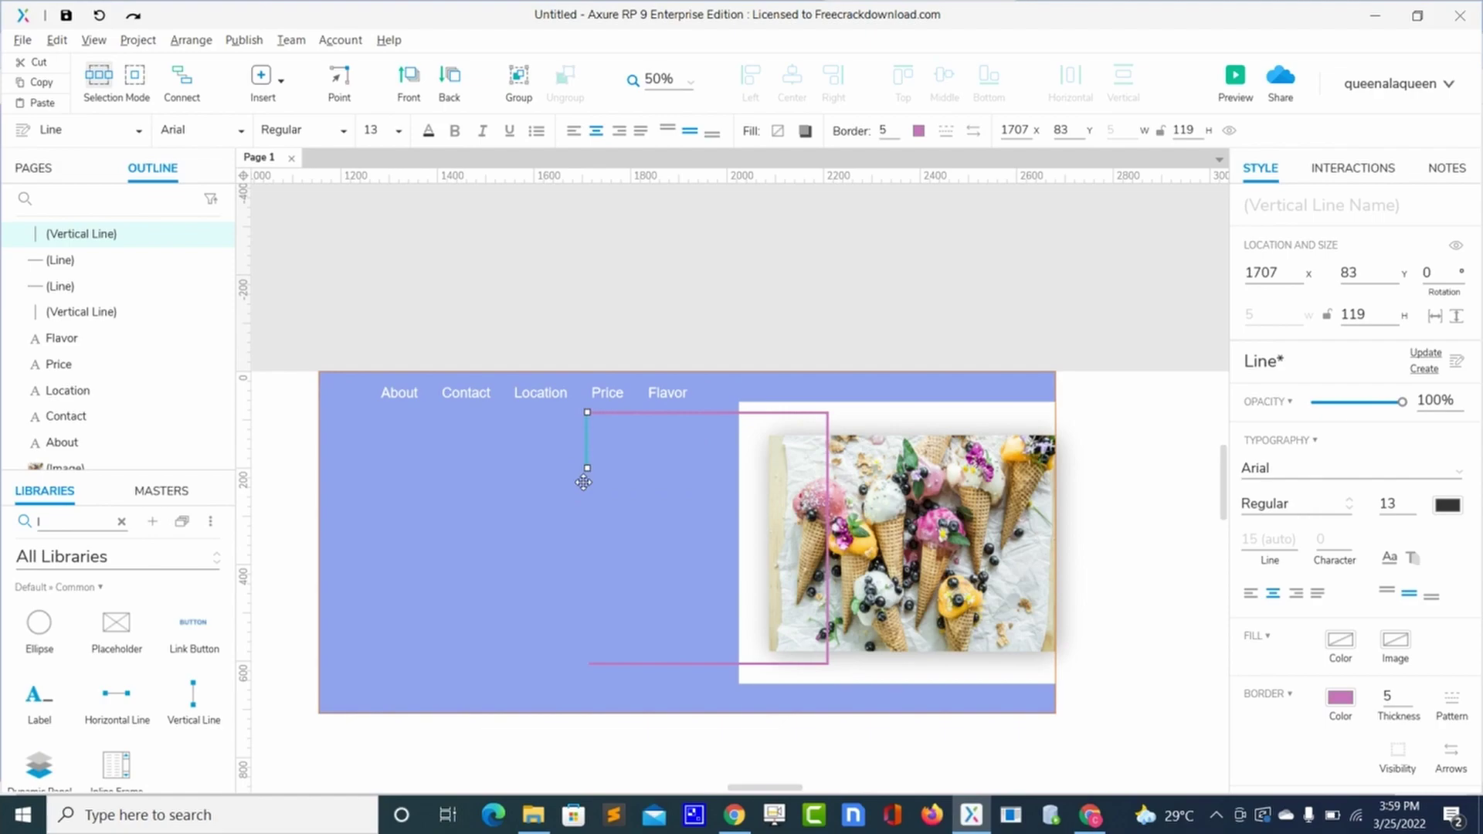
key("ctrl+d")
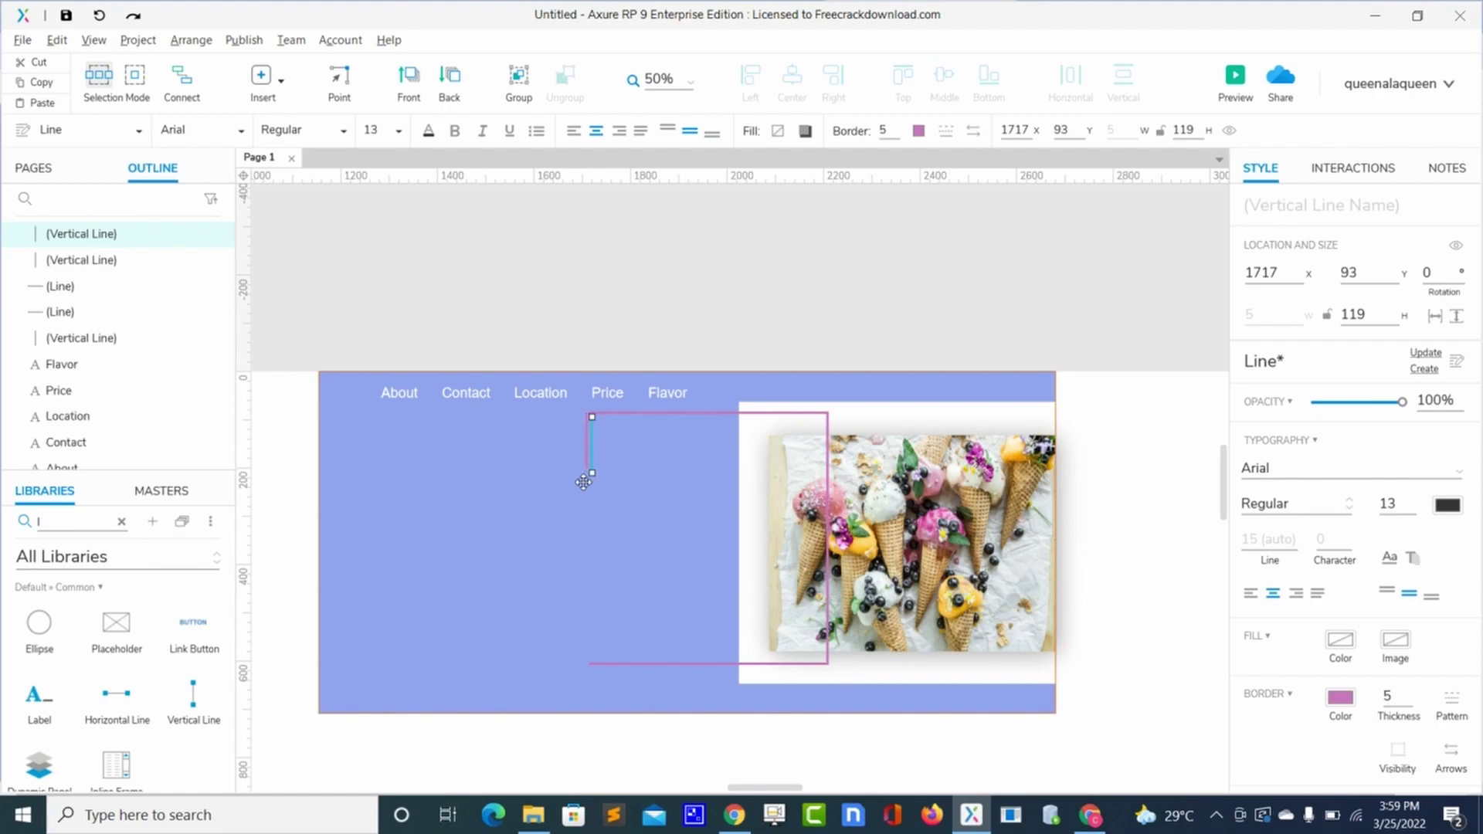
left_click_drag(592, 468, 586, 649)
Step: Nudge the lower pink line down until it aligns with the frame's bottom edge
left_click(610, 636)
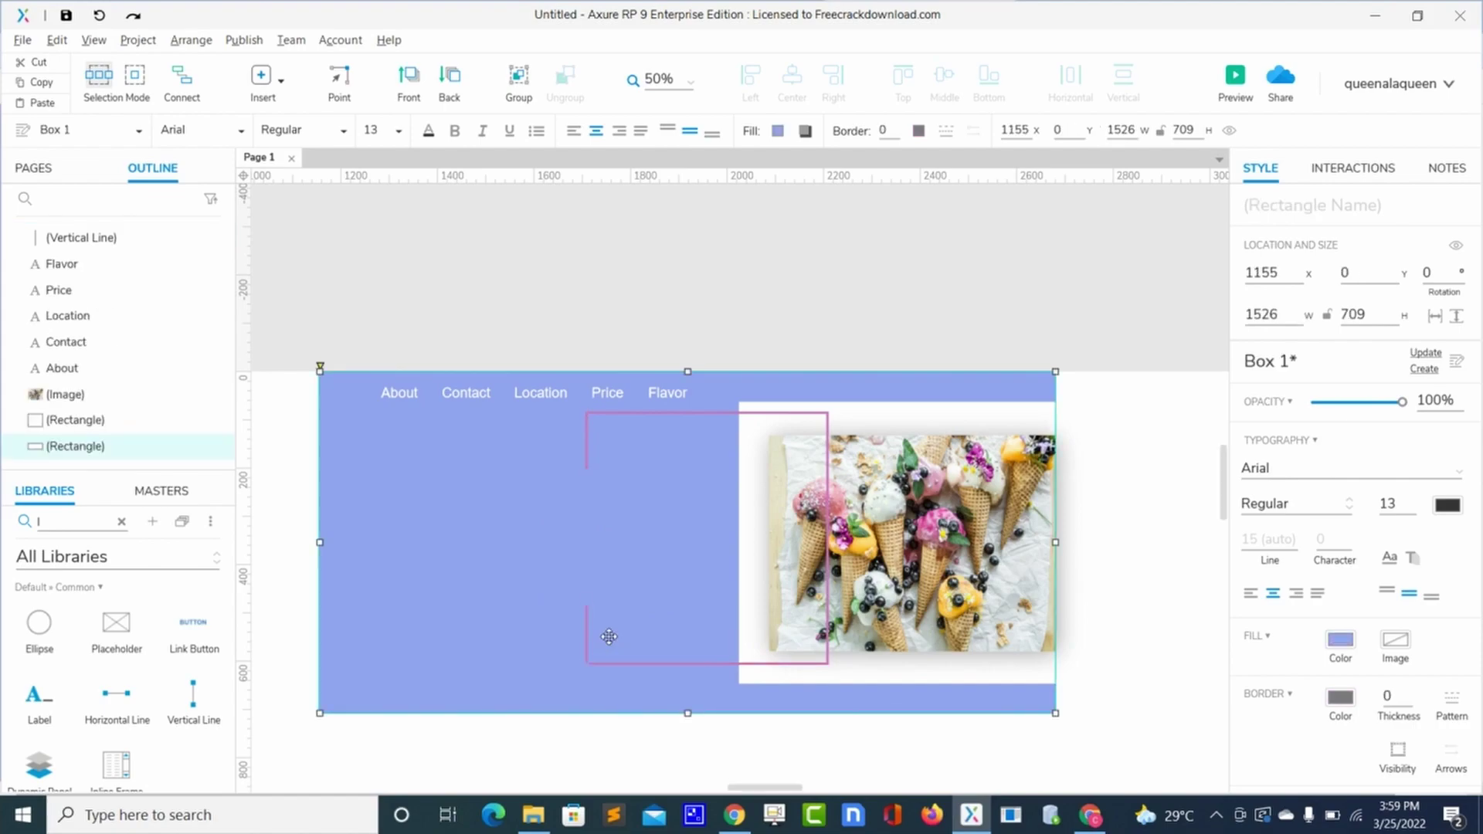
left_click(588, 636)
left_click_drag(587, 639, 587, 640)
left_click(627, 623)
left_click(586, 632)
left_click_drag(589, 636, 588, 636)
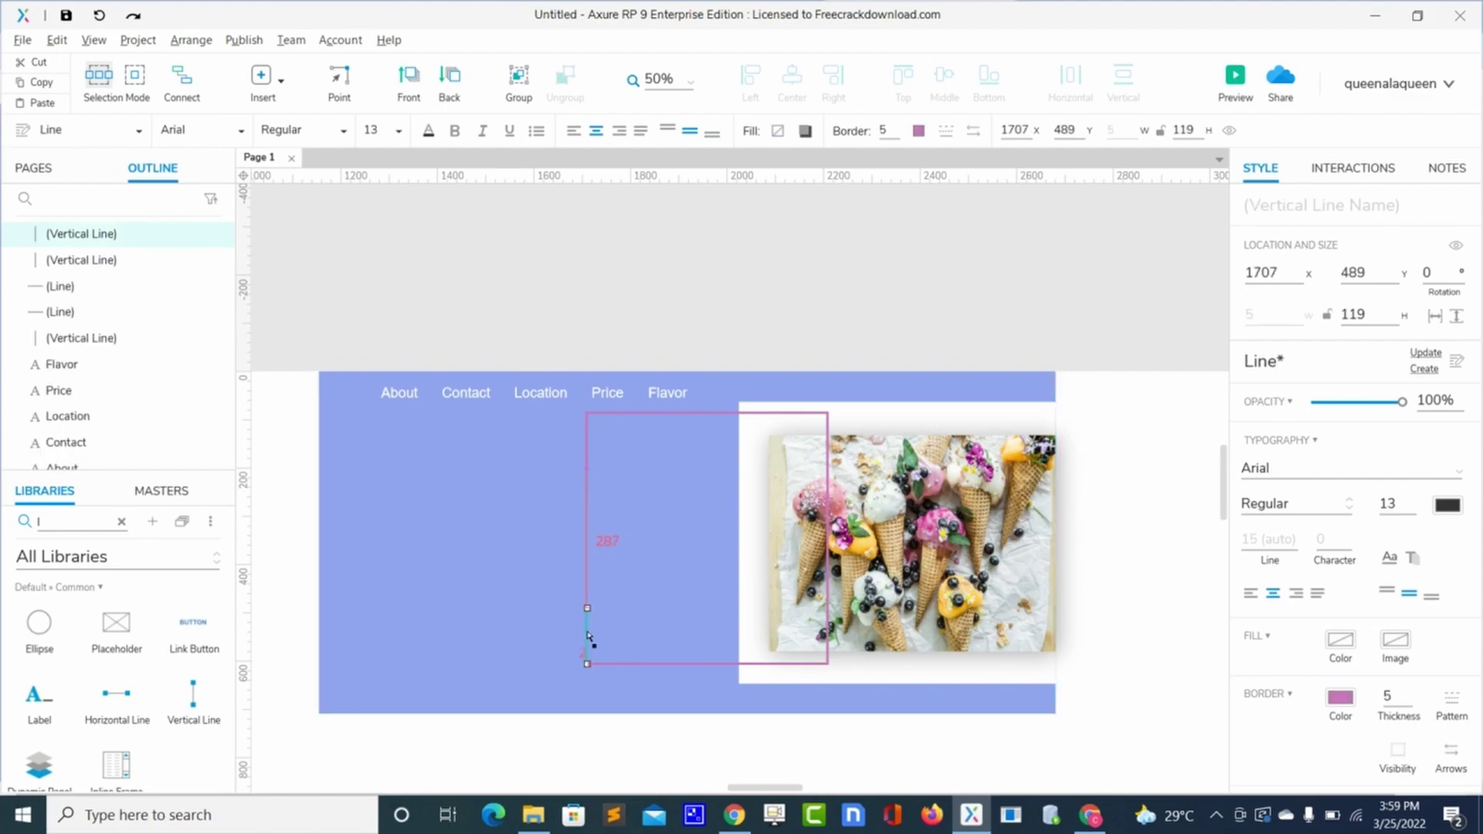
left_click(586, 634)
left_click_drag(587, 632, 587, 638)
left_click(587, 638)
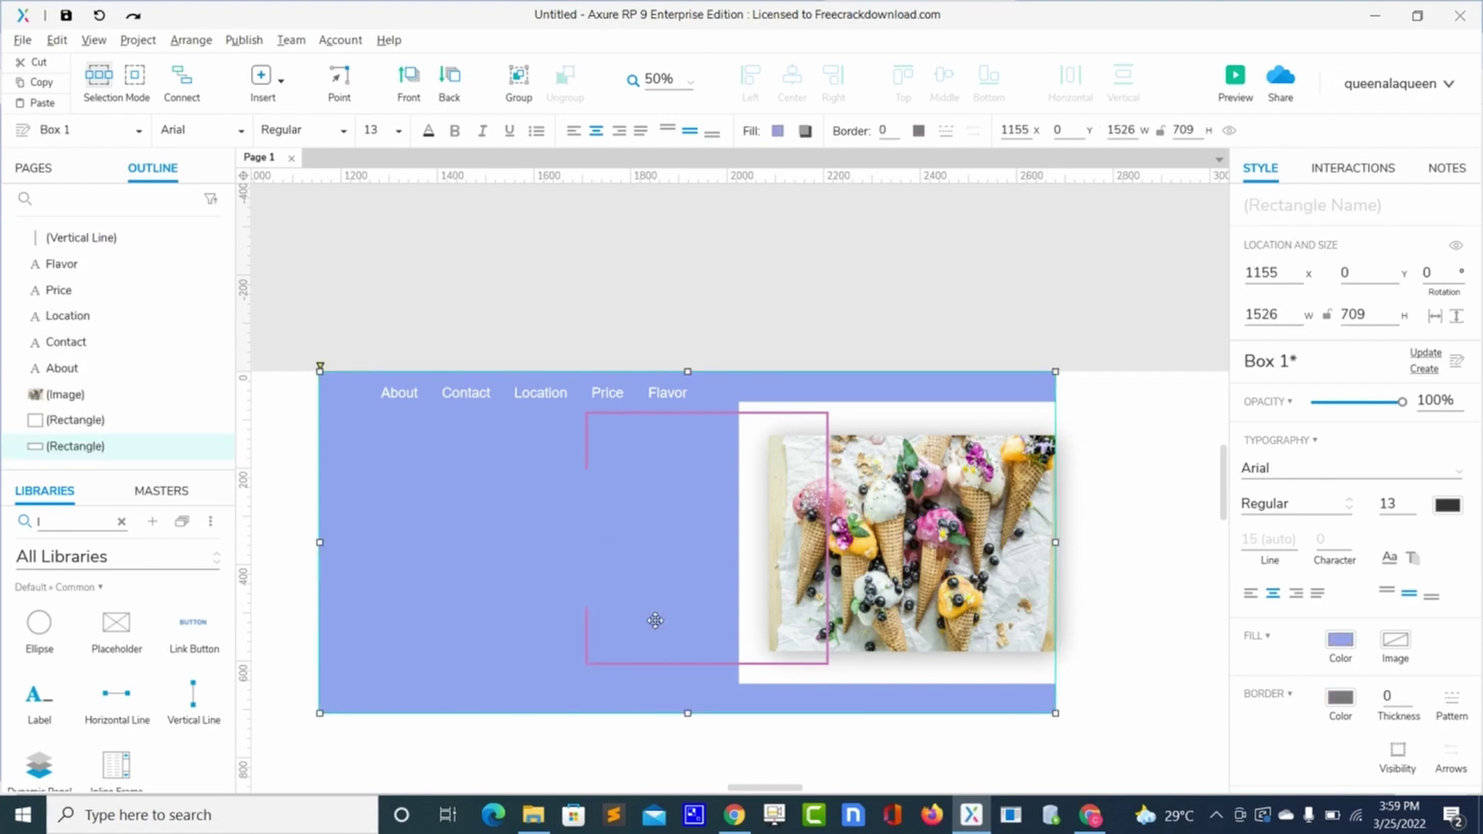
left_click(586, 634)
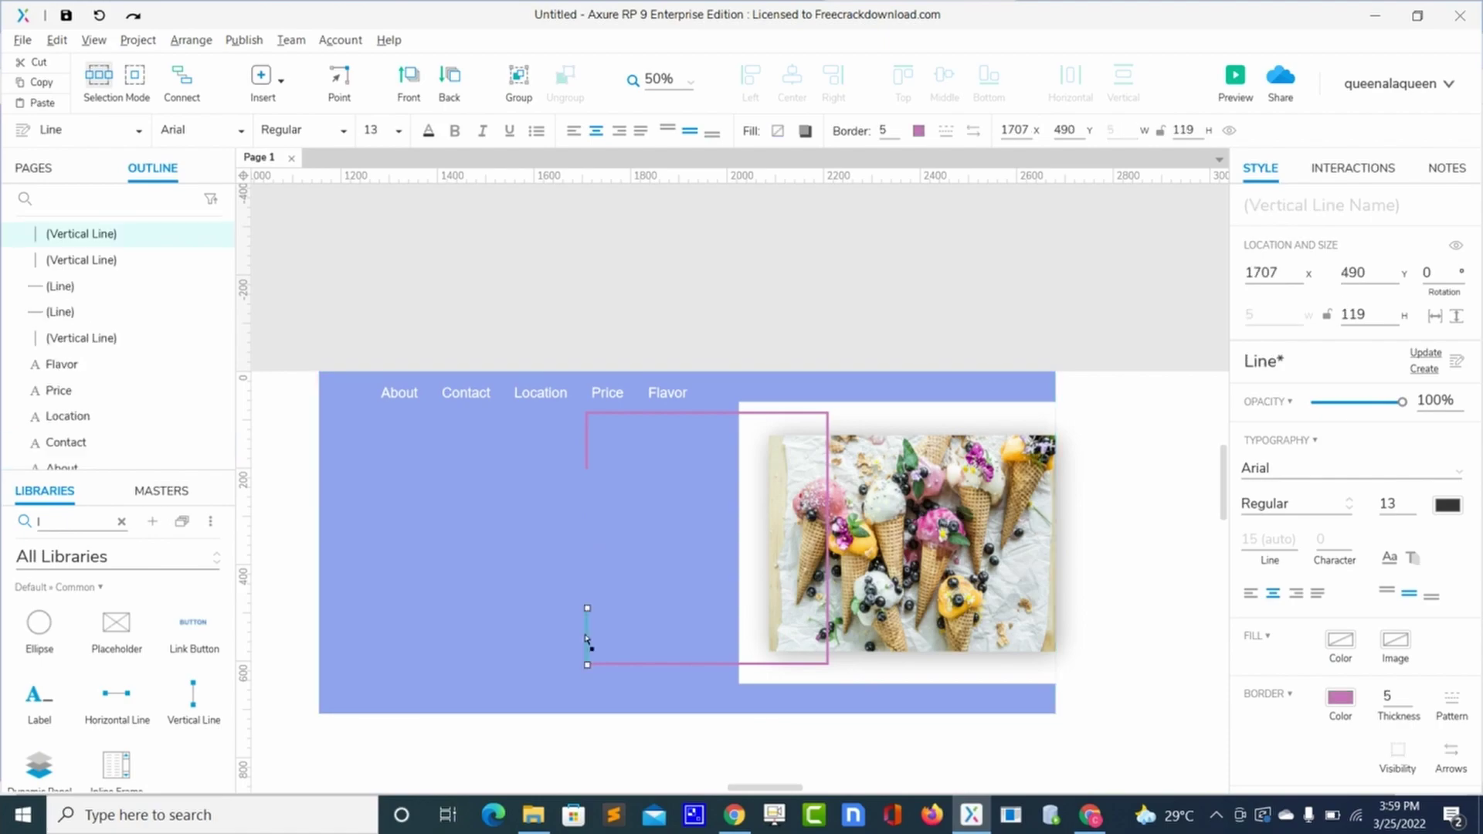
left_click(599, 635)
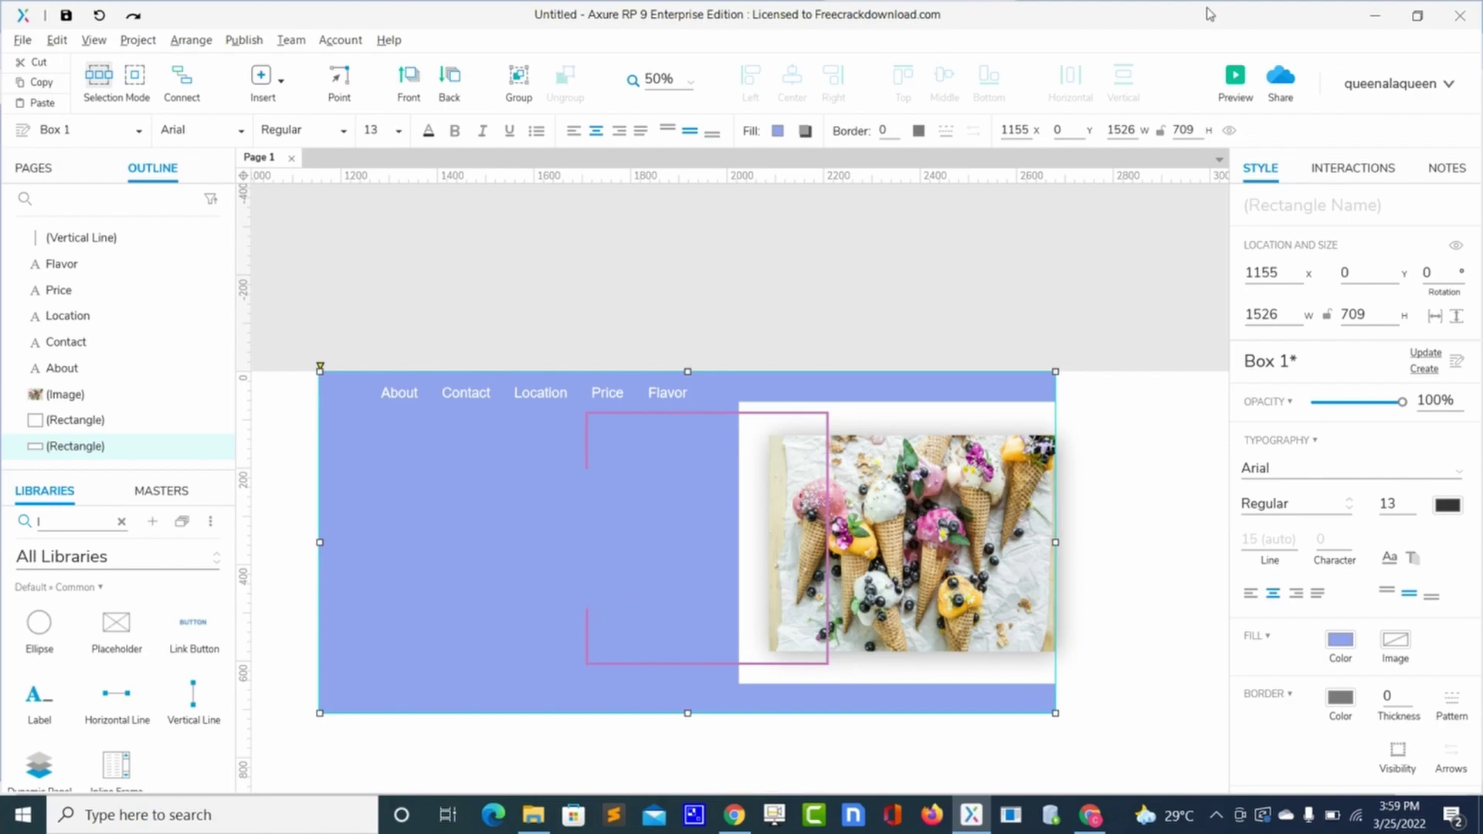
Step: Preview the page in Chrome, reload it, and return to the Axure editor
left_click(1233, 80)
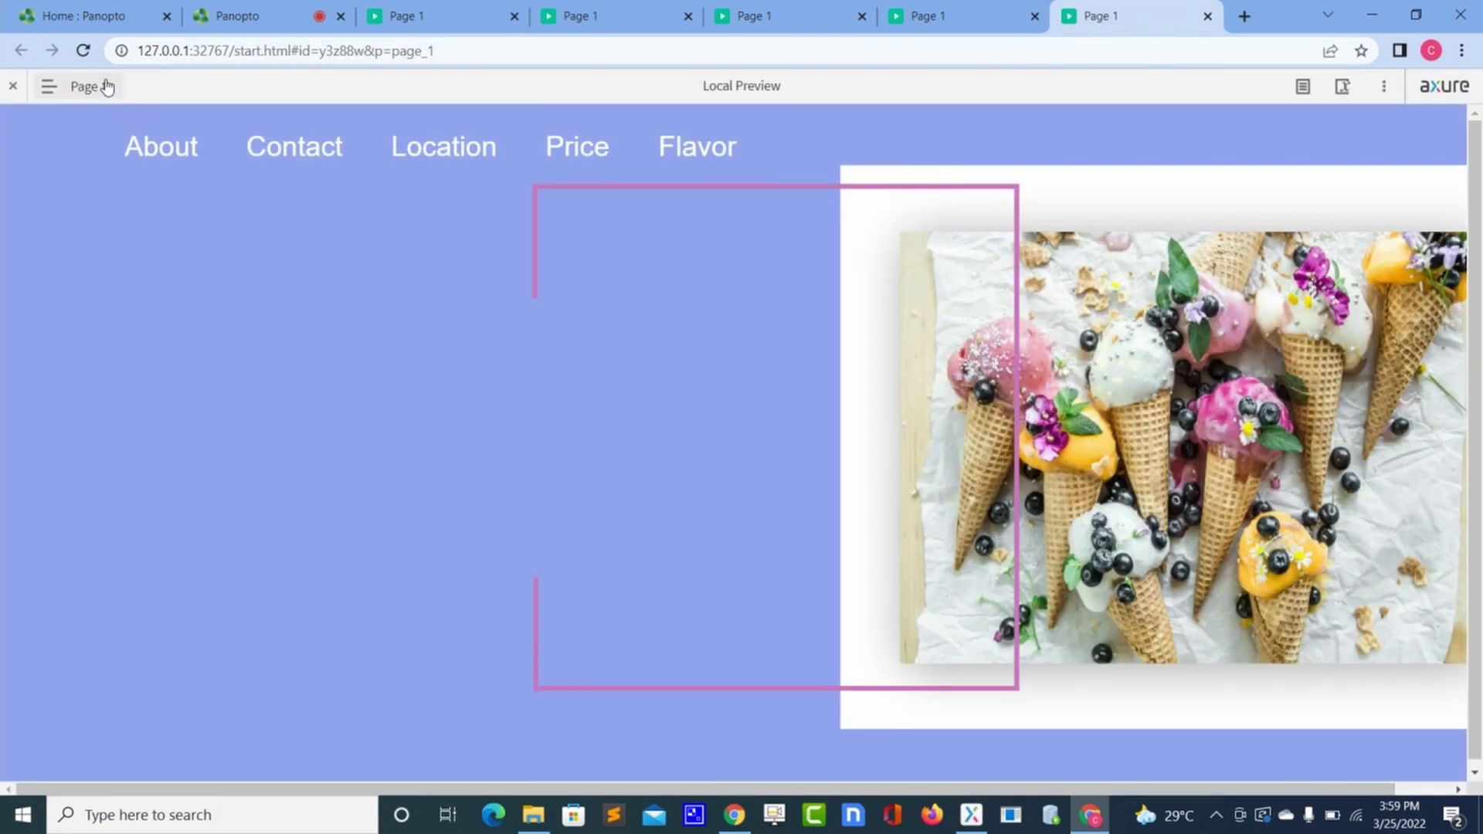
left_click(83, 51)
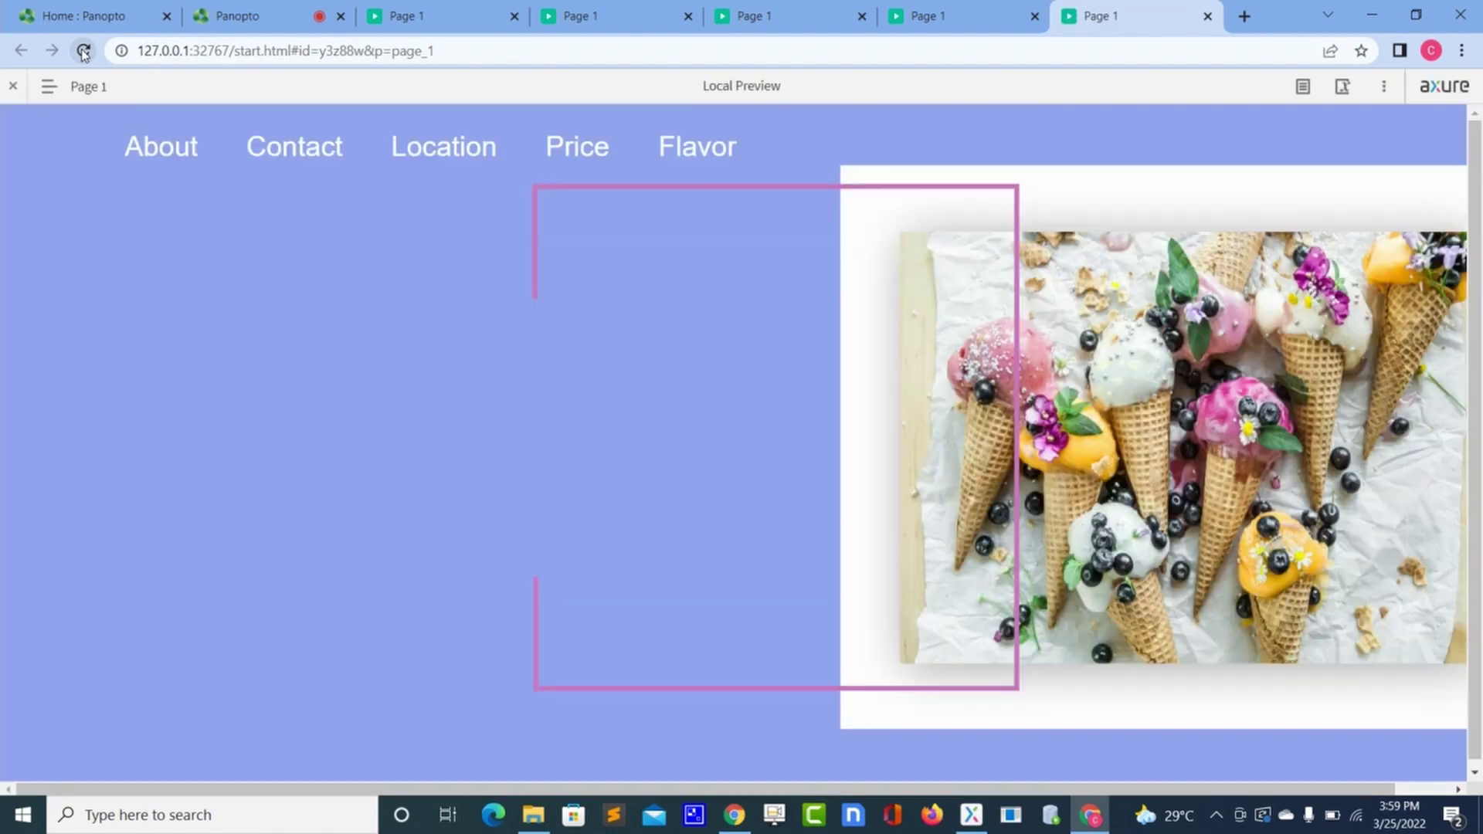
key("alt+Tab")
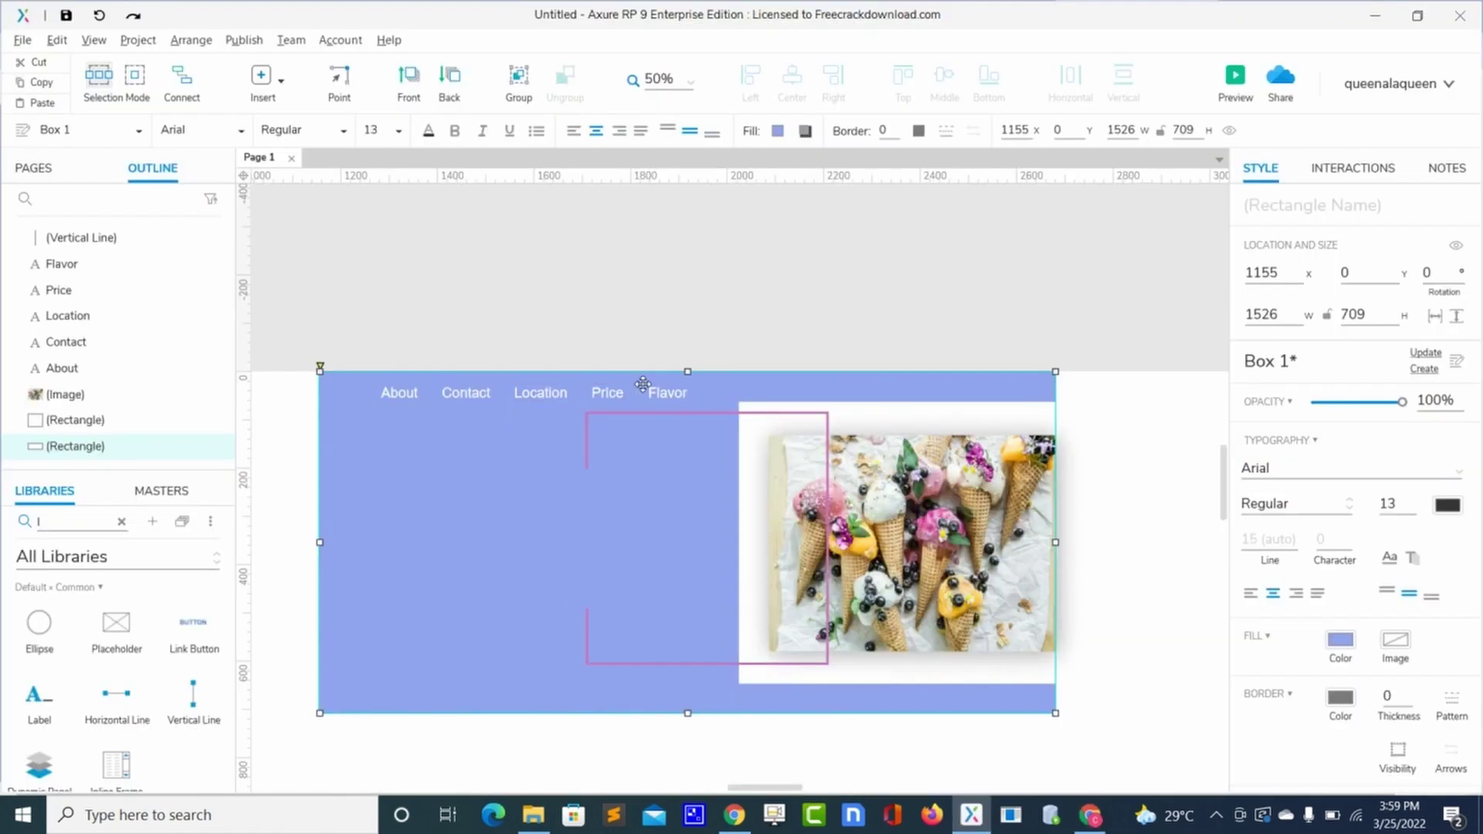
Step: Select Flavor, Price, Location, Contact and About and change their font size from 29 to 20
left_click(658, 391)
left_click(610, 390, "shift")
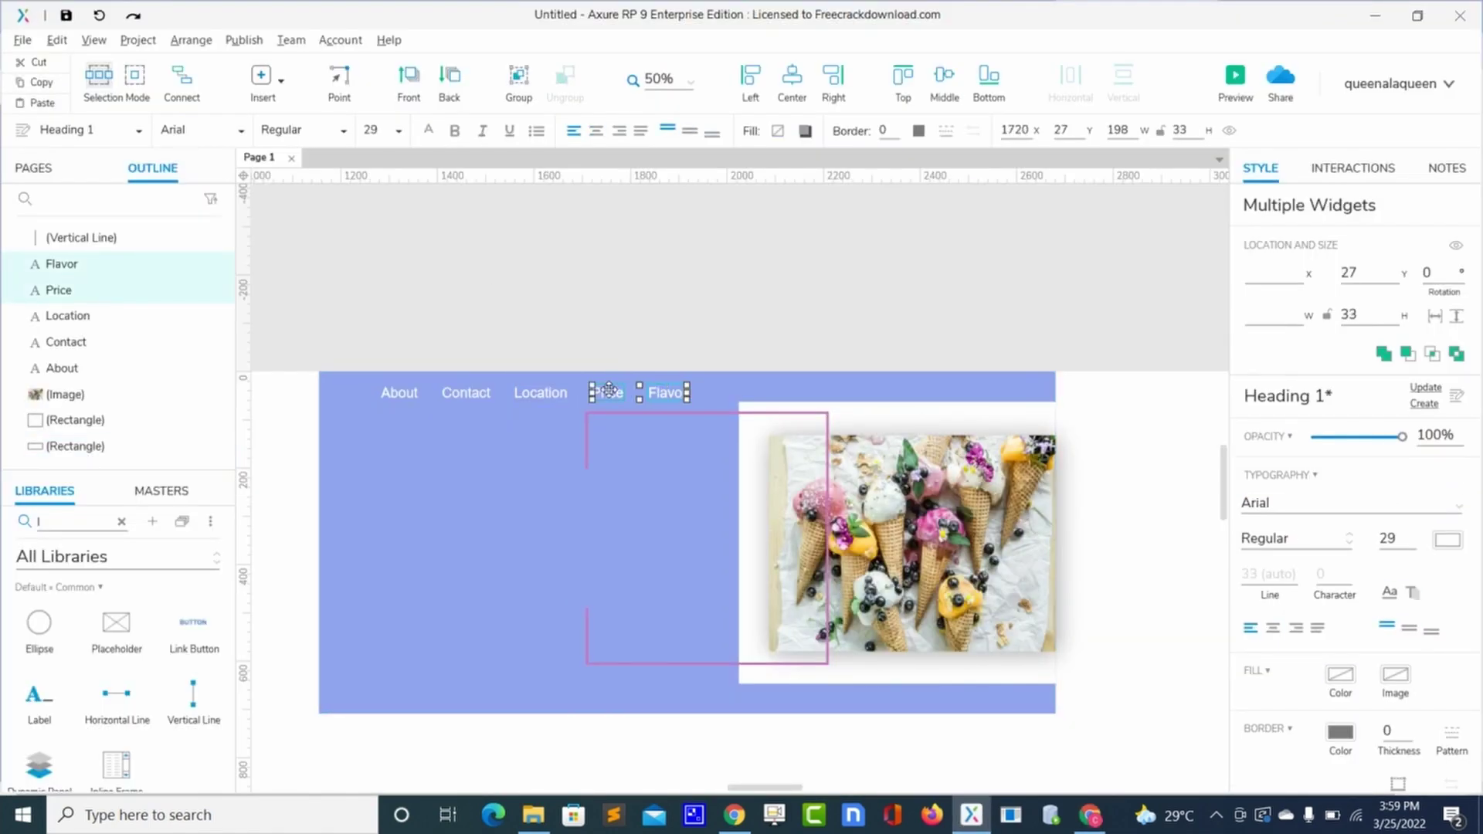
left_click(541, 392, "shift")
left_click(469, 395, "shift")
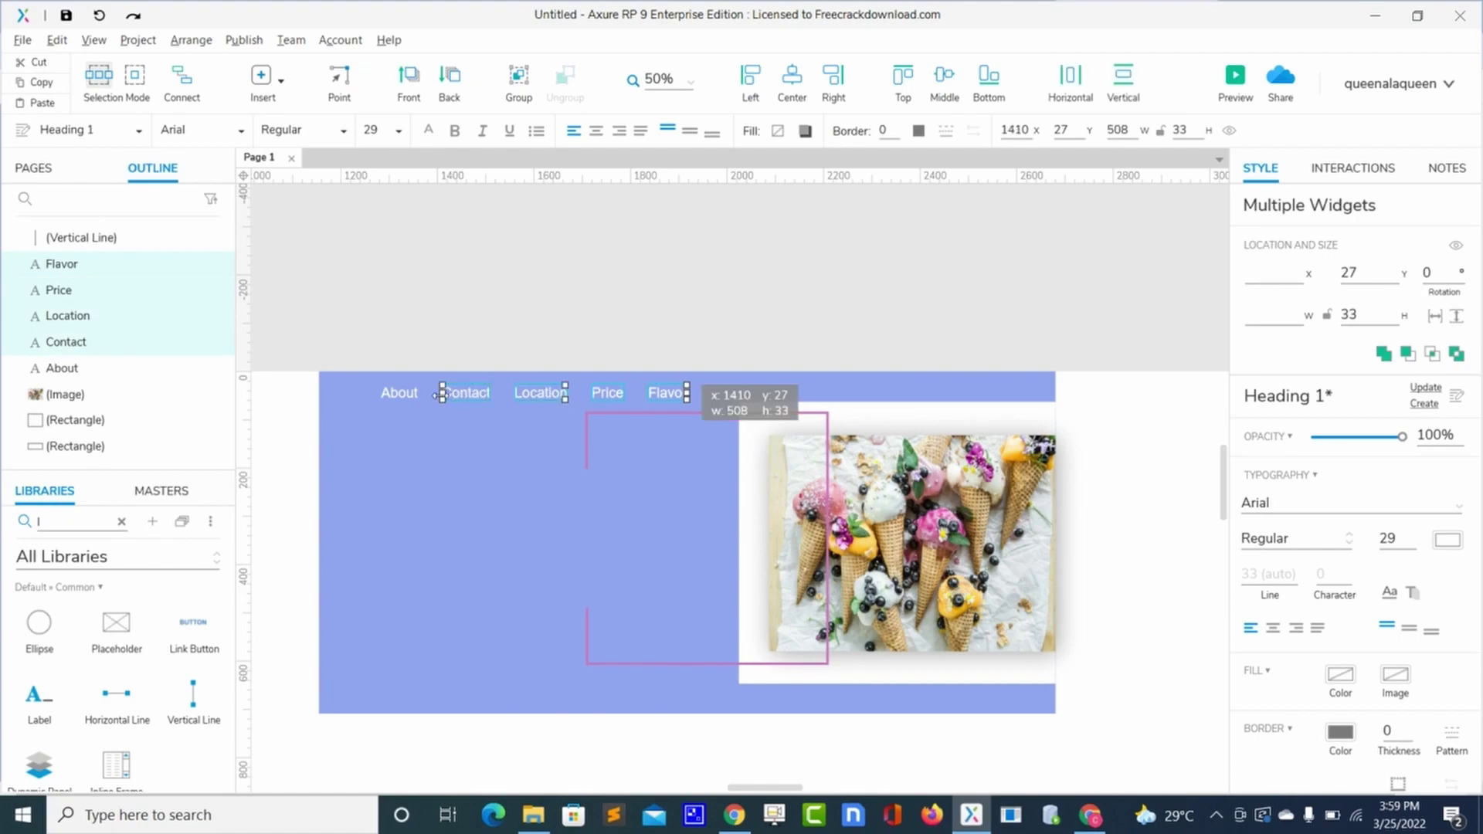
left_click(397, 393, "shift")
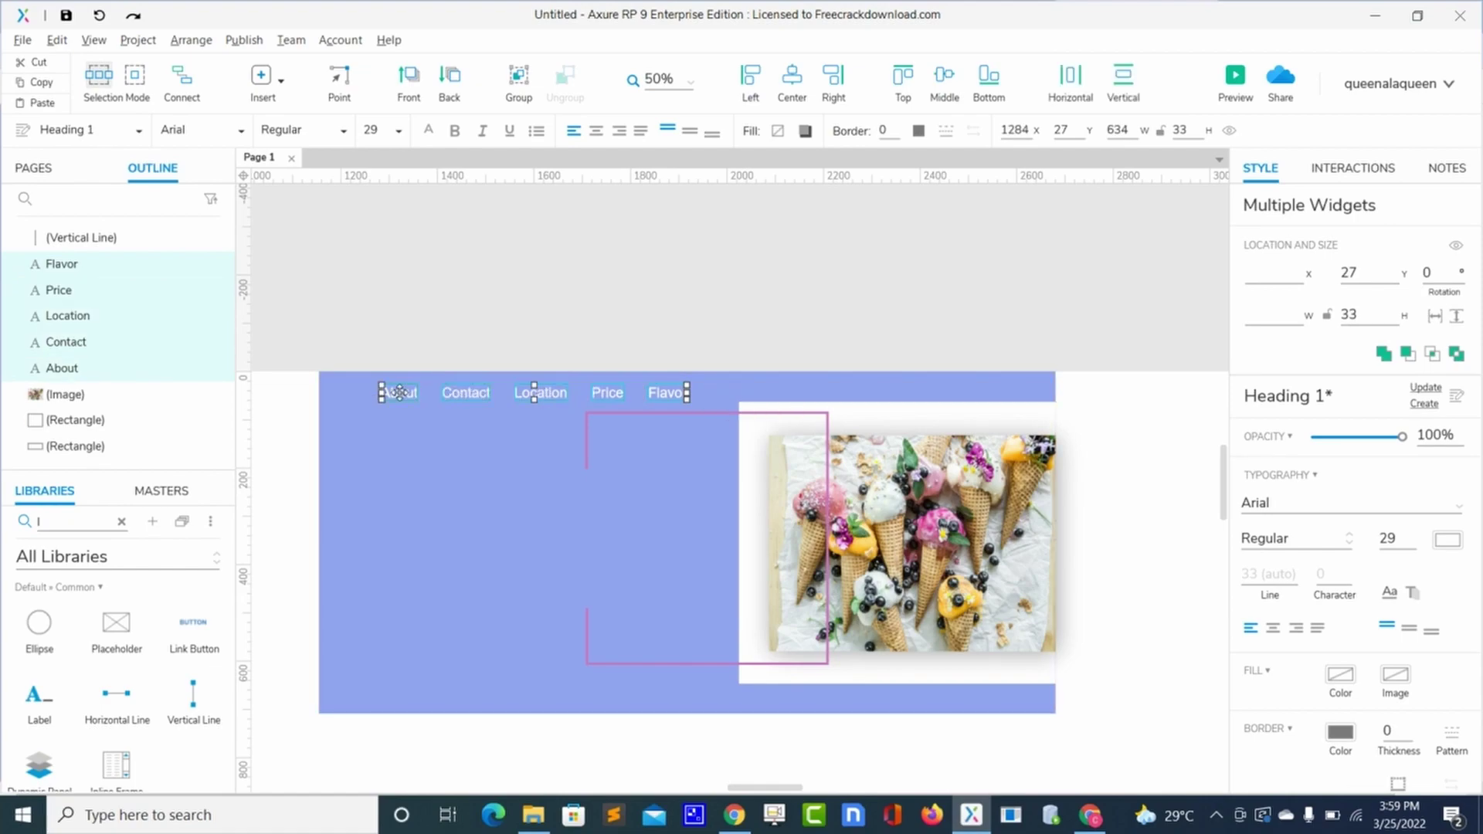
double_click(1386, 538)
type("20")
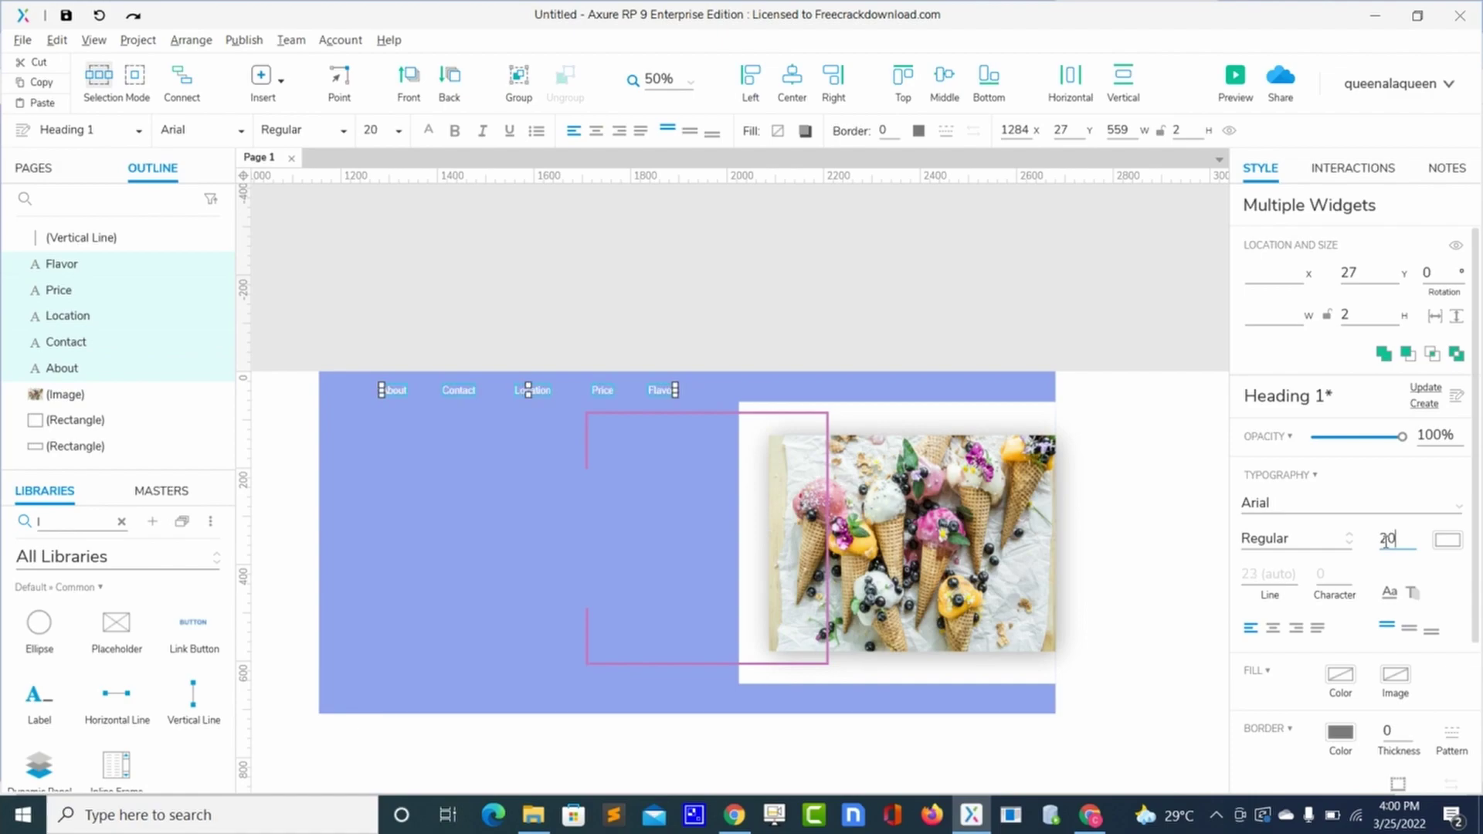
left_click(564, 546)
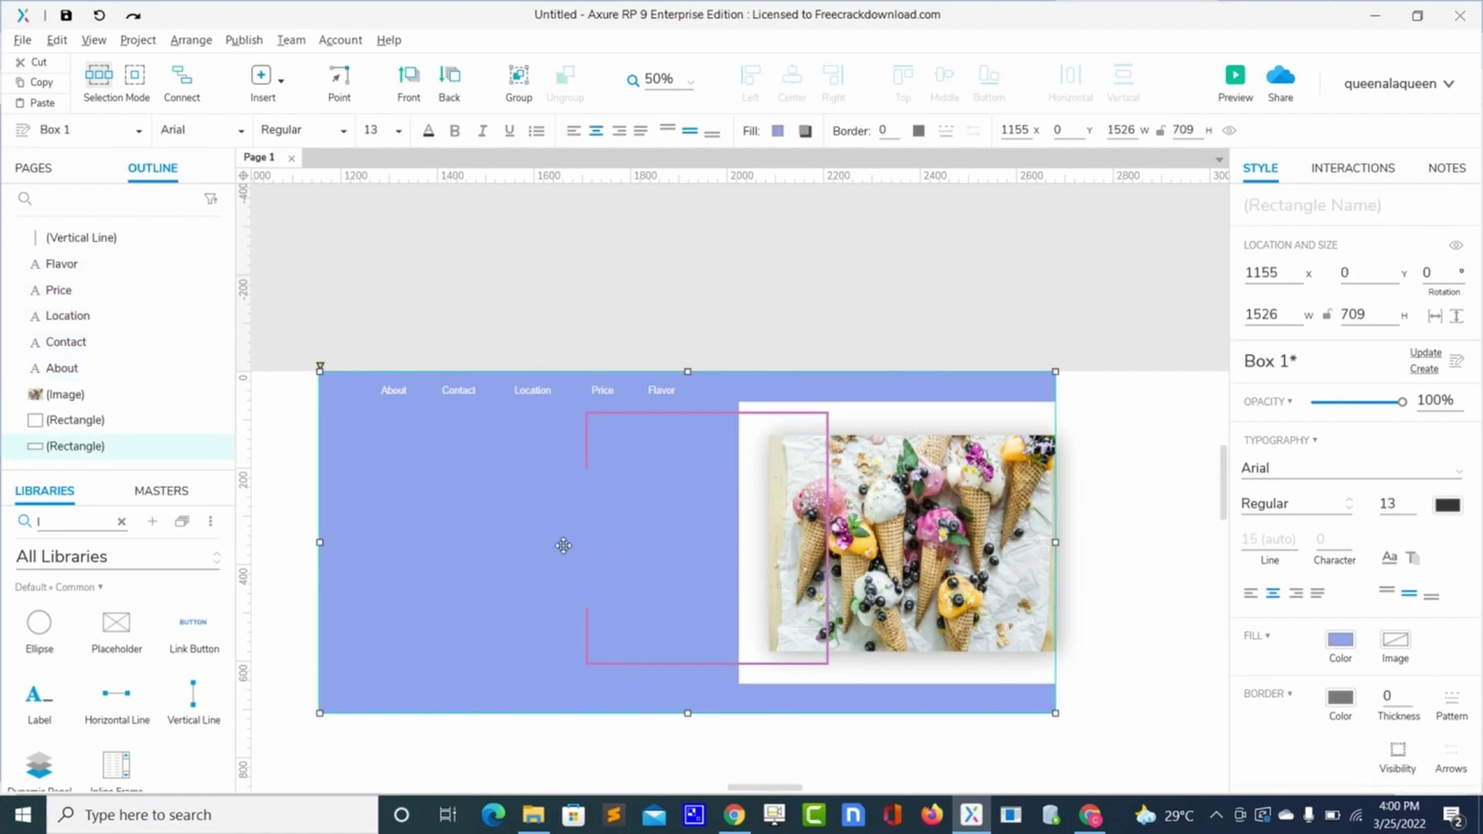
key("ctrl+period")
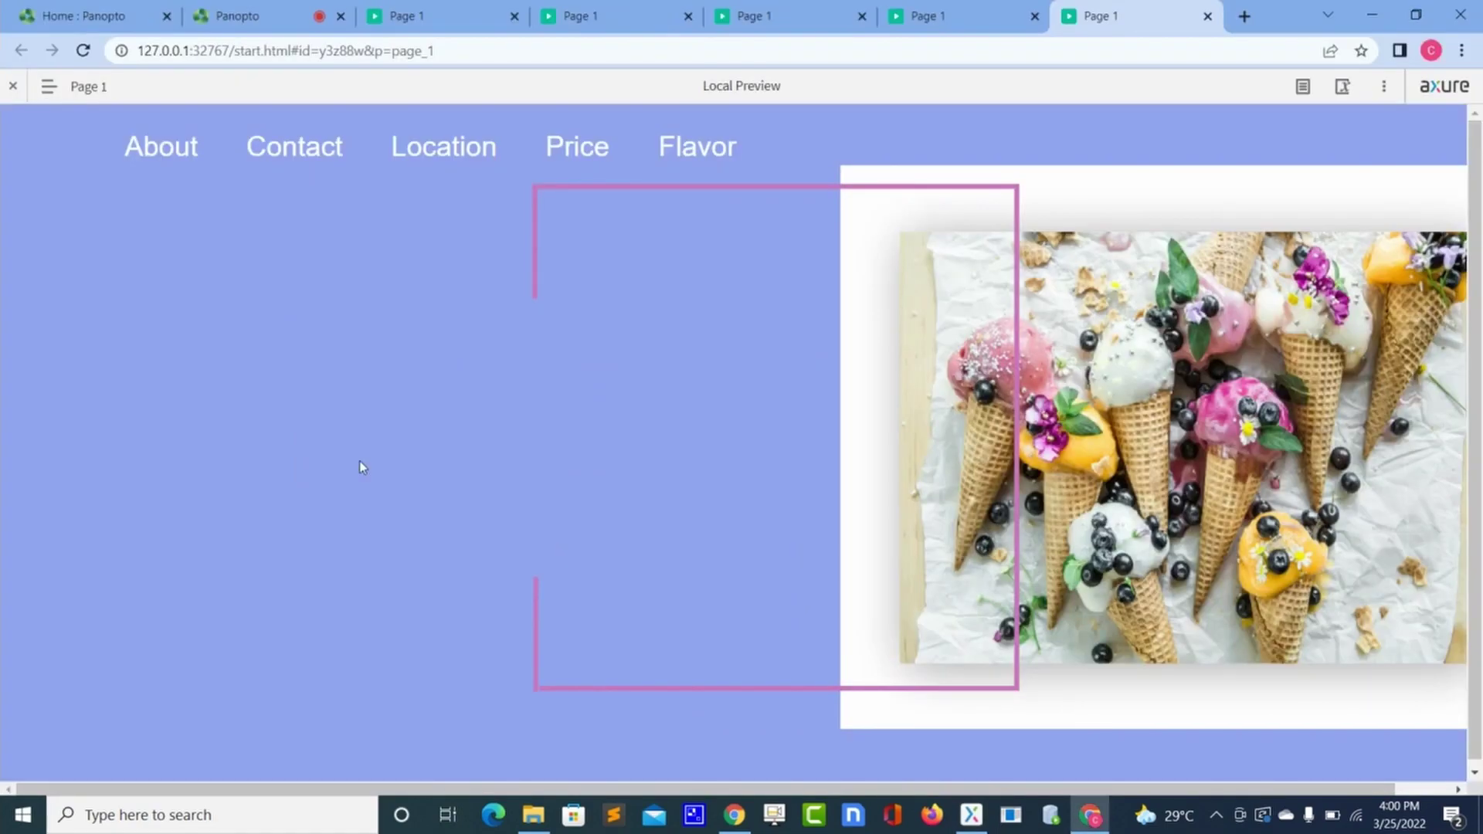
Step: Reload the Chrome preview to check the smaller labels, then return to Axure
left_click(85, 51)
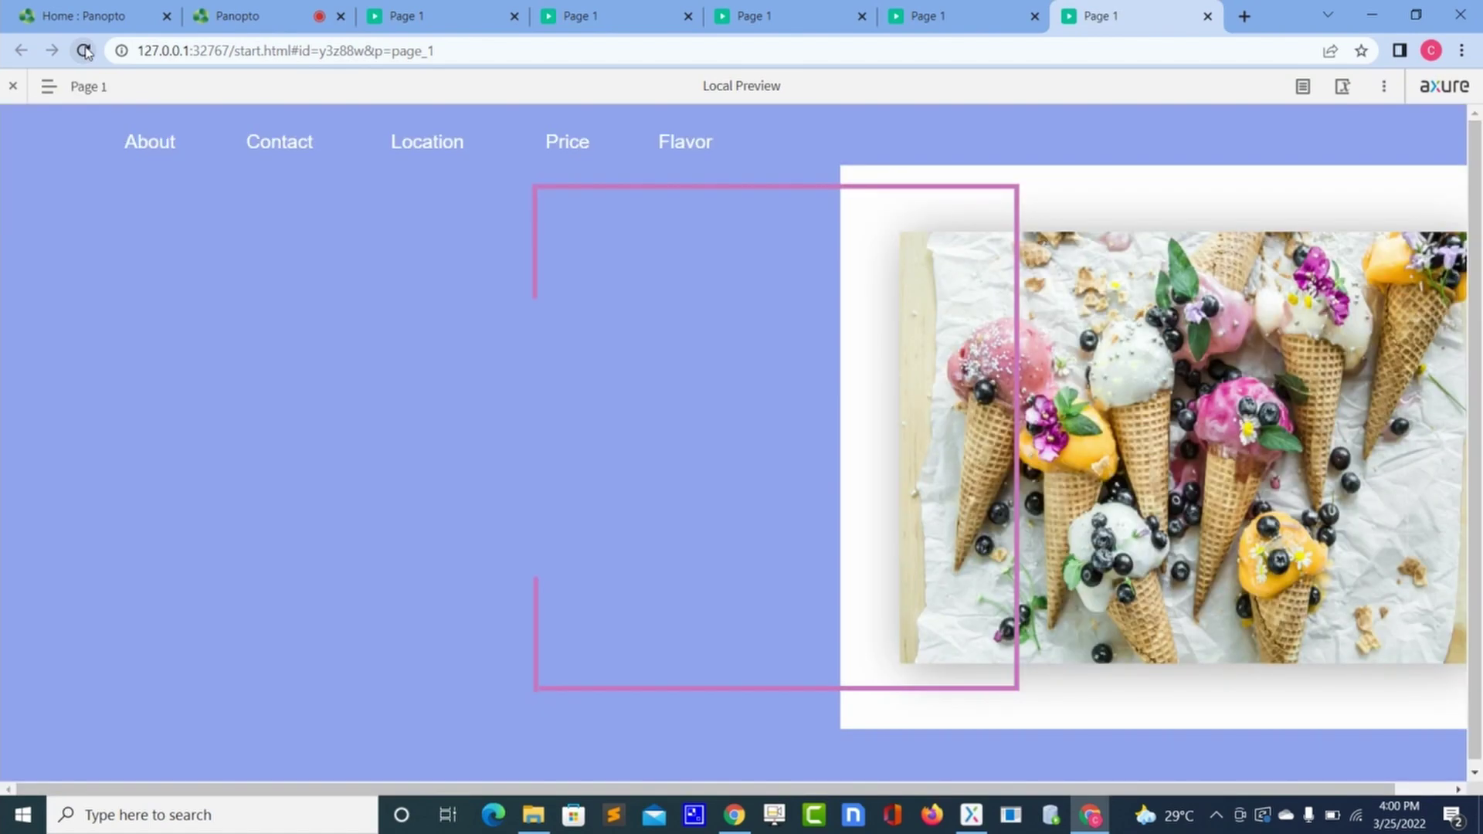
key("alt+Tab")
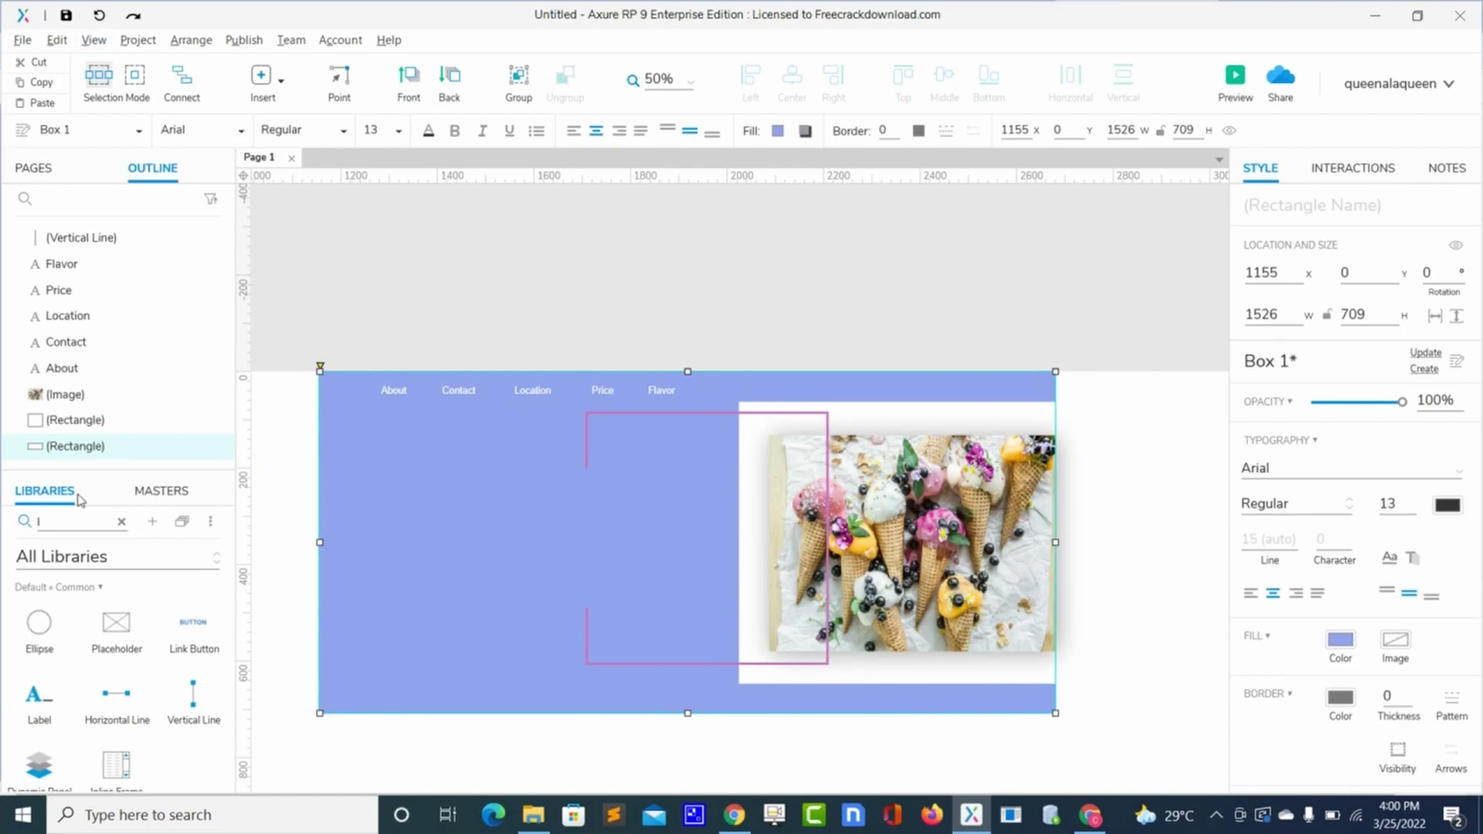
Step: Search for 'h', place a Heading 1 on the blue background and type 'New Flavour very tasty'
left_click(121, 521)
type("h")
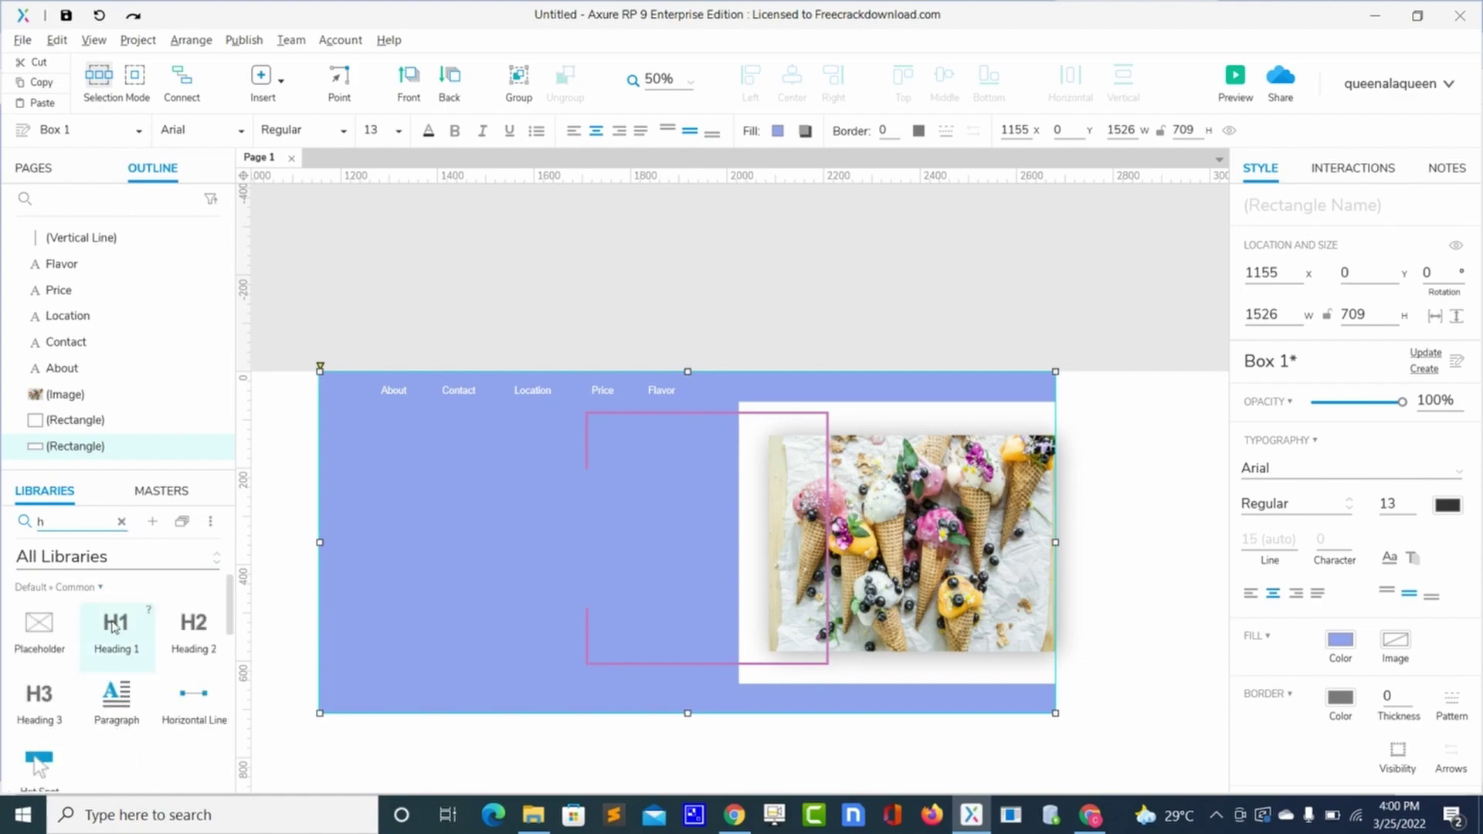
left_click_drag(116, 624, 432, 541)
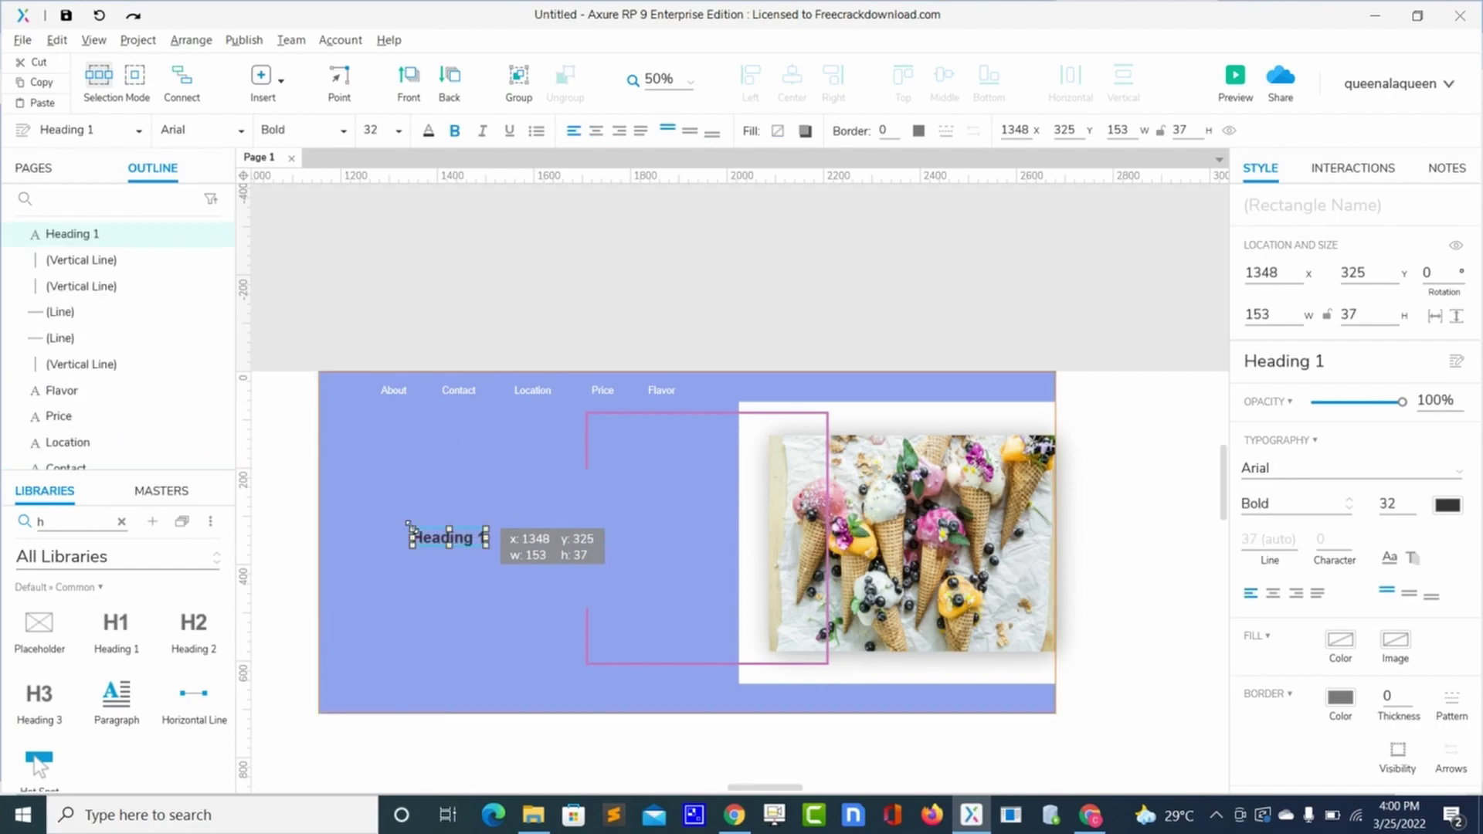
double_click(434, 541)
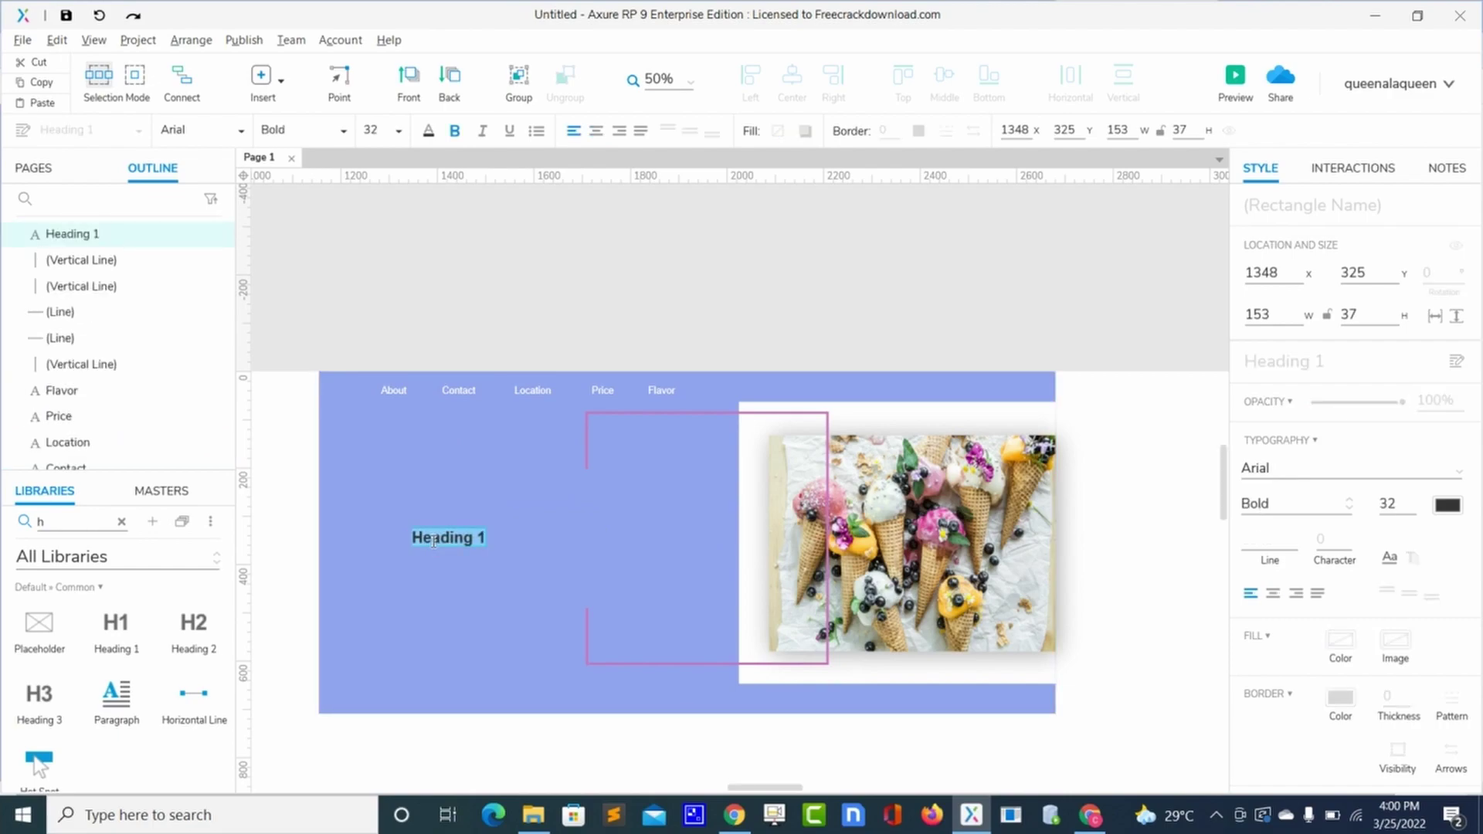
type("Ne")
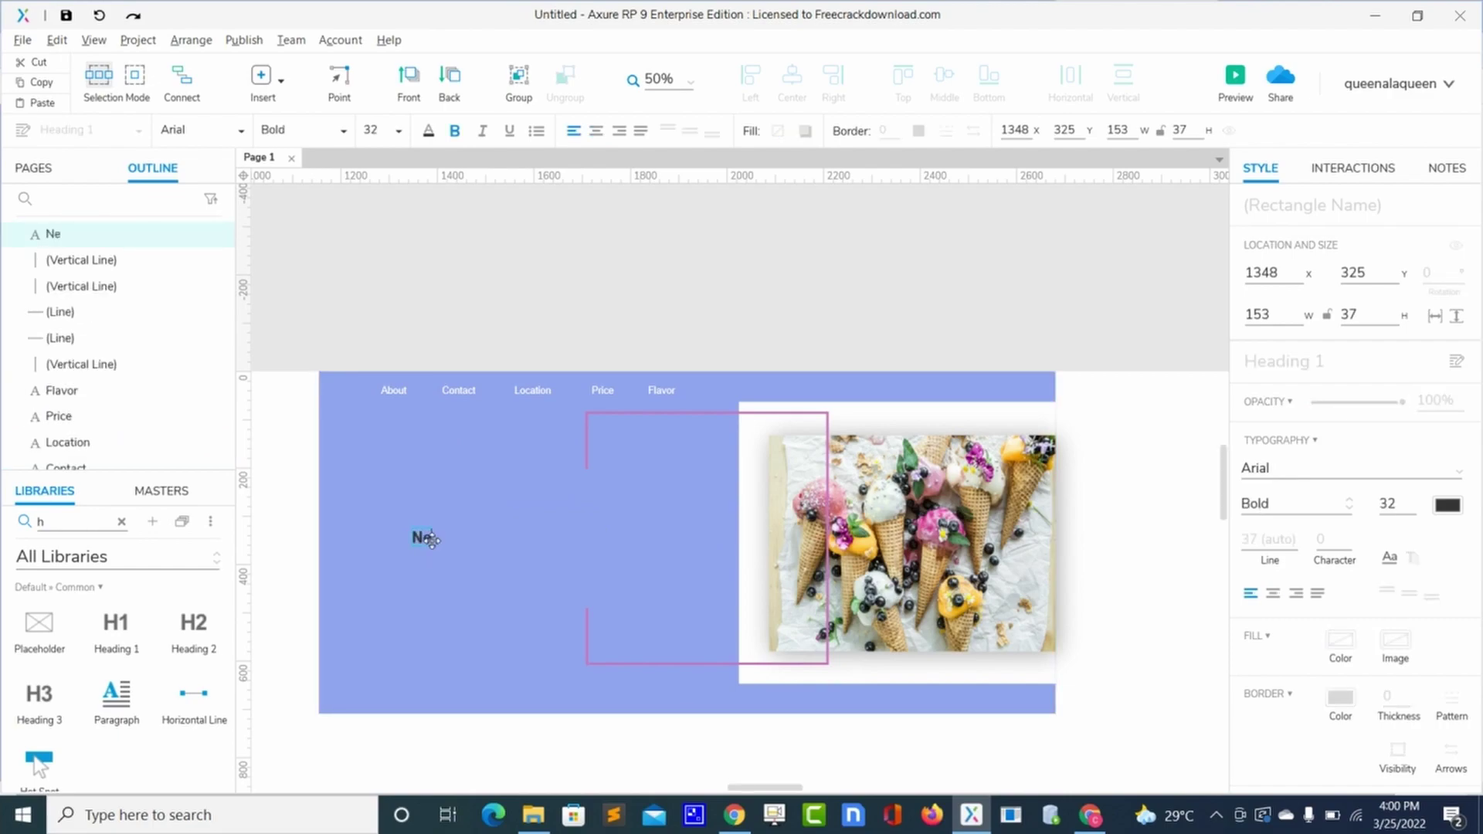
type("w Flavour")
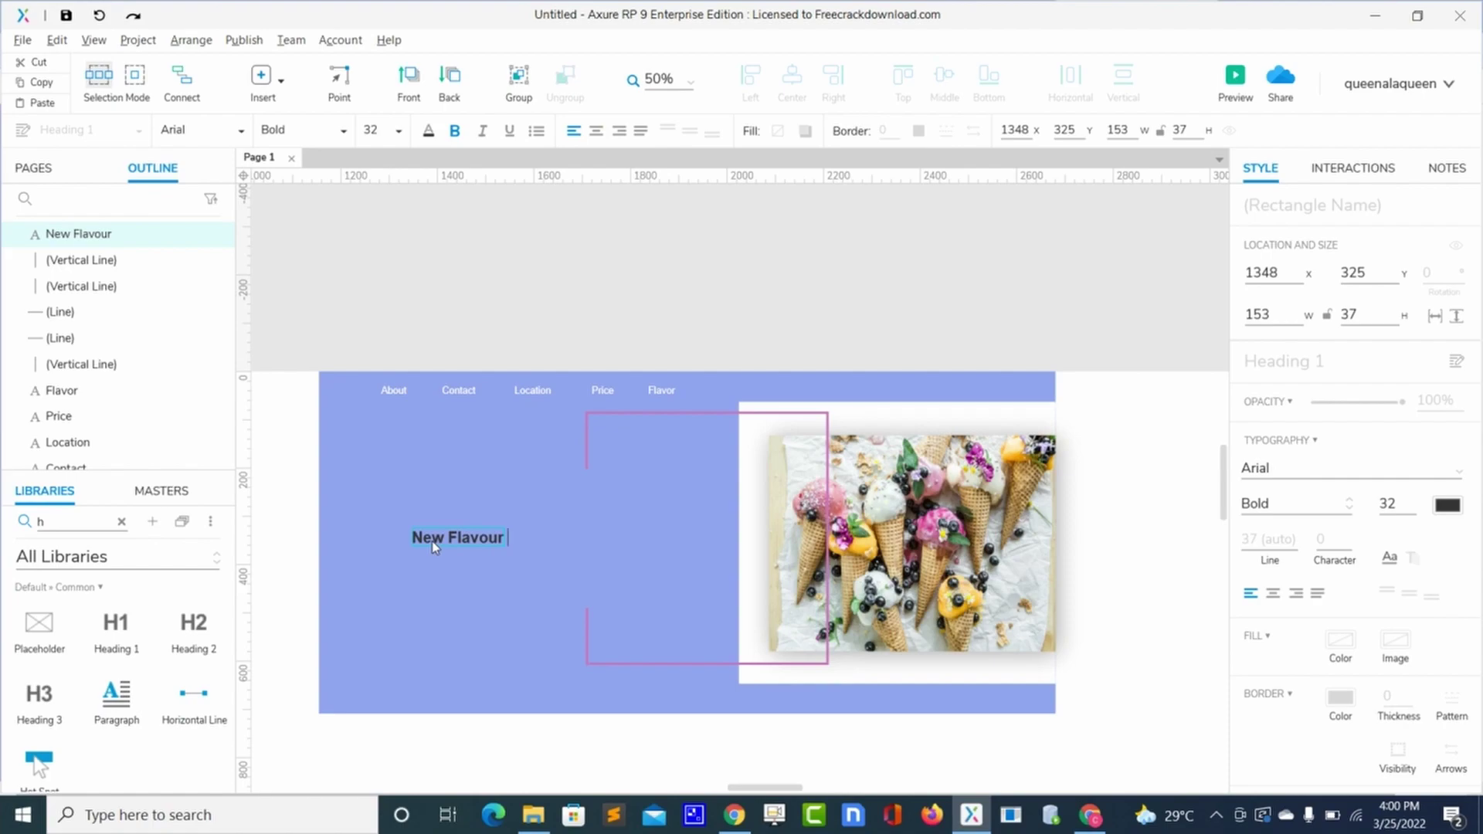
type(" very tasty")
Step: Break the heading before 'Flavour' onto a second line and set its font size to 78
left_click(449, 536)
key("Return")
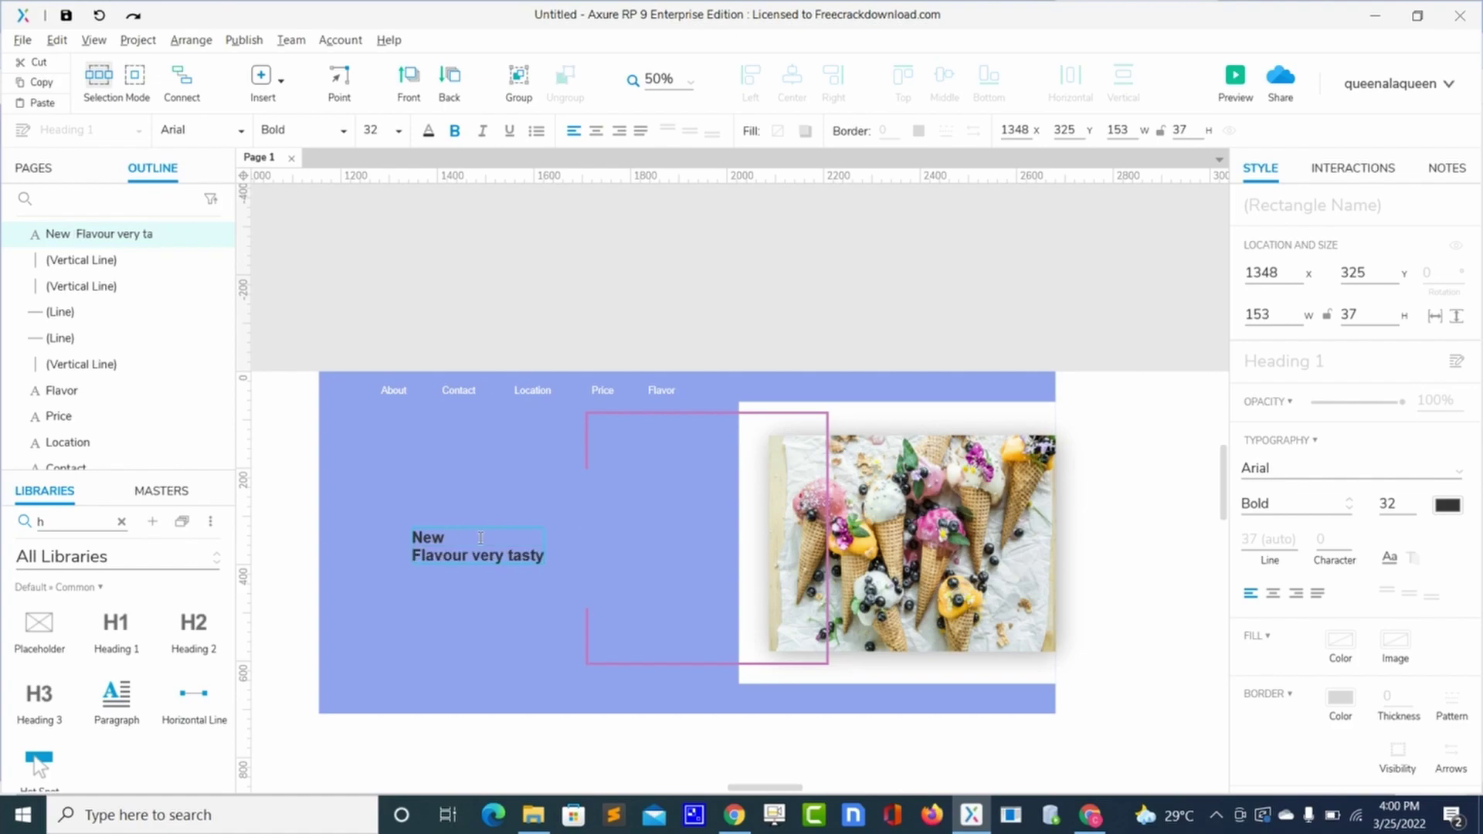
left_click_drag(544, 556, 412, 536)
double_click(1400, 500)
type("78")
key("Return")
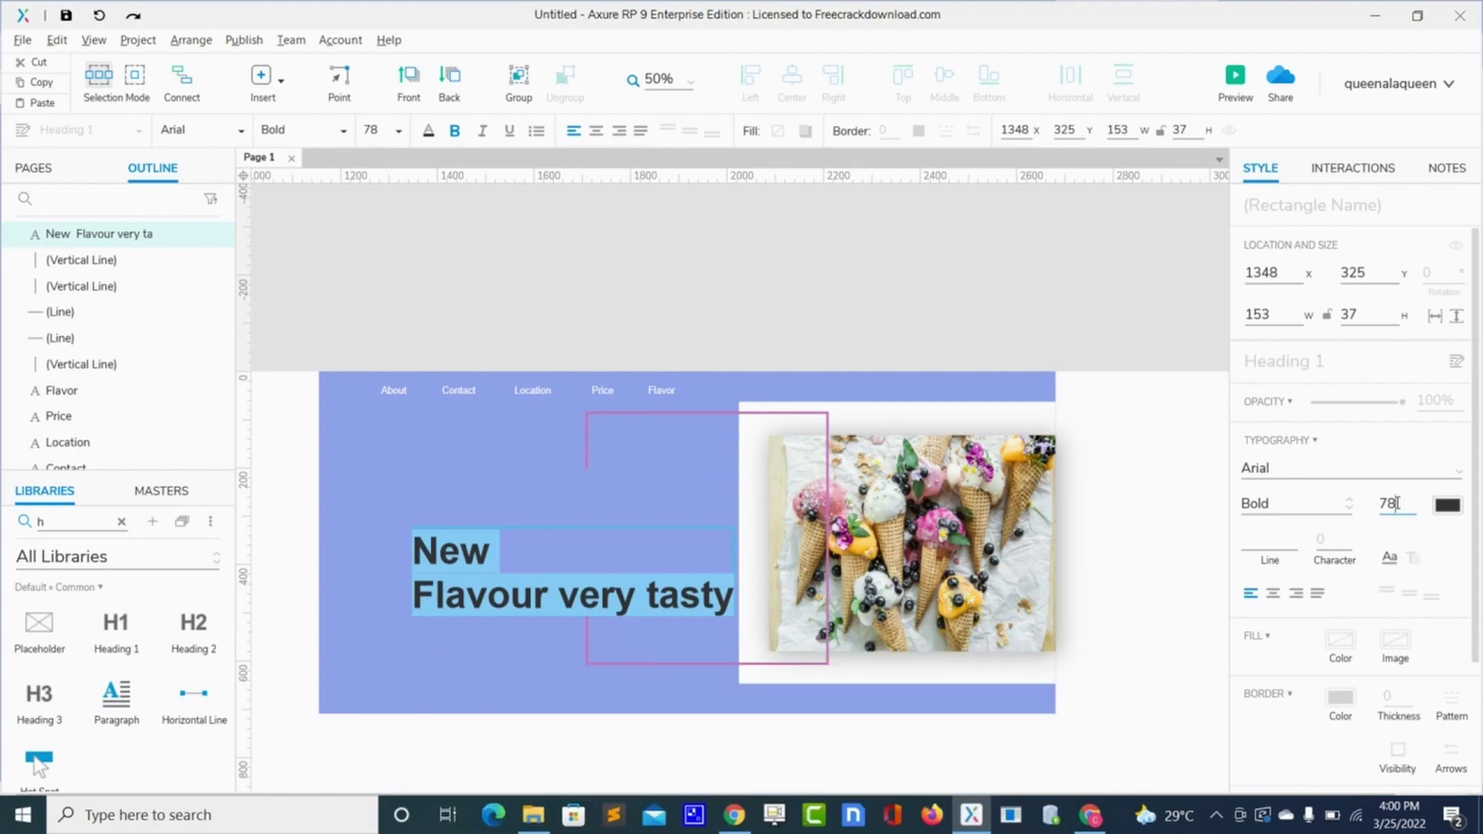
Step: Change the New Flavour heading from bold to Regular and set its font to Matura MT Script Capitals
left_click(1350, 508)
scroll(1334, 541, "up", 1)
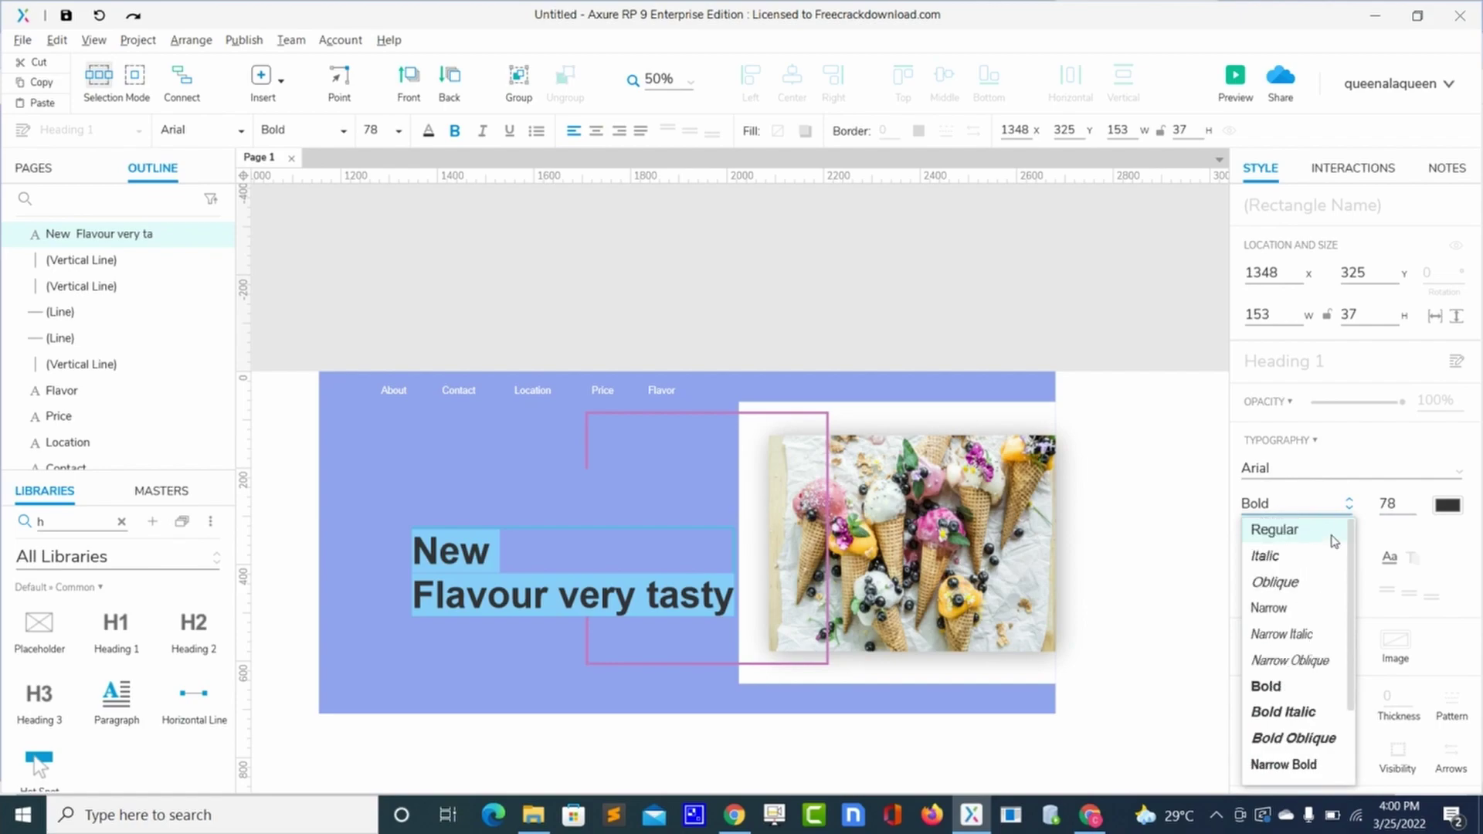
left_click(1334, 541)
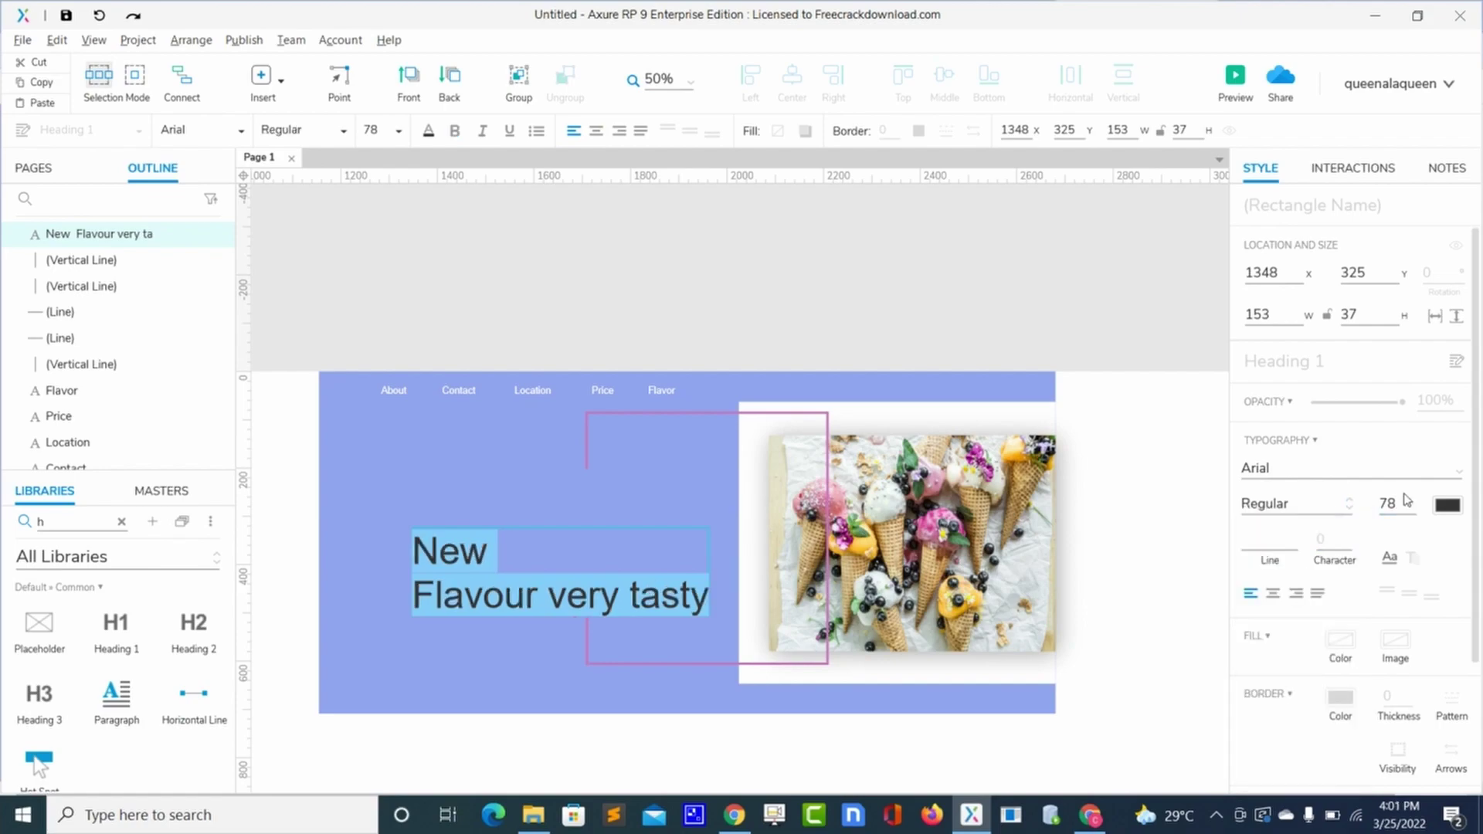
left_click(1383, 470)
type("M")
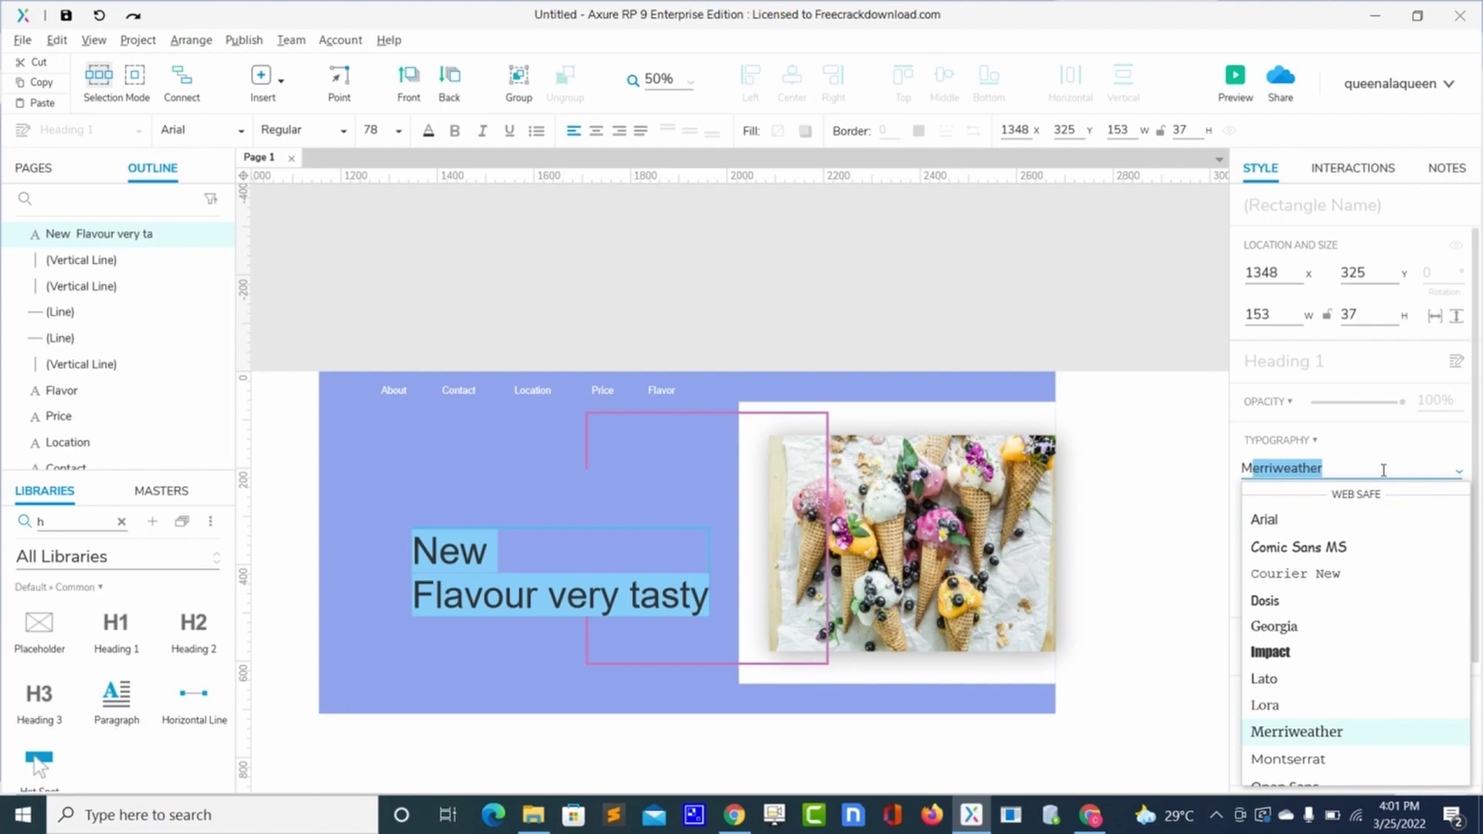
type("atura MT Script Capitals")
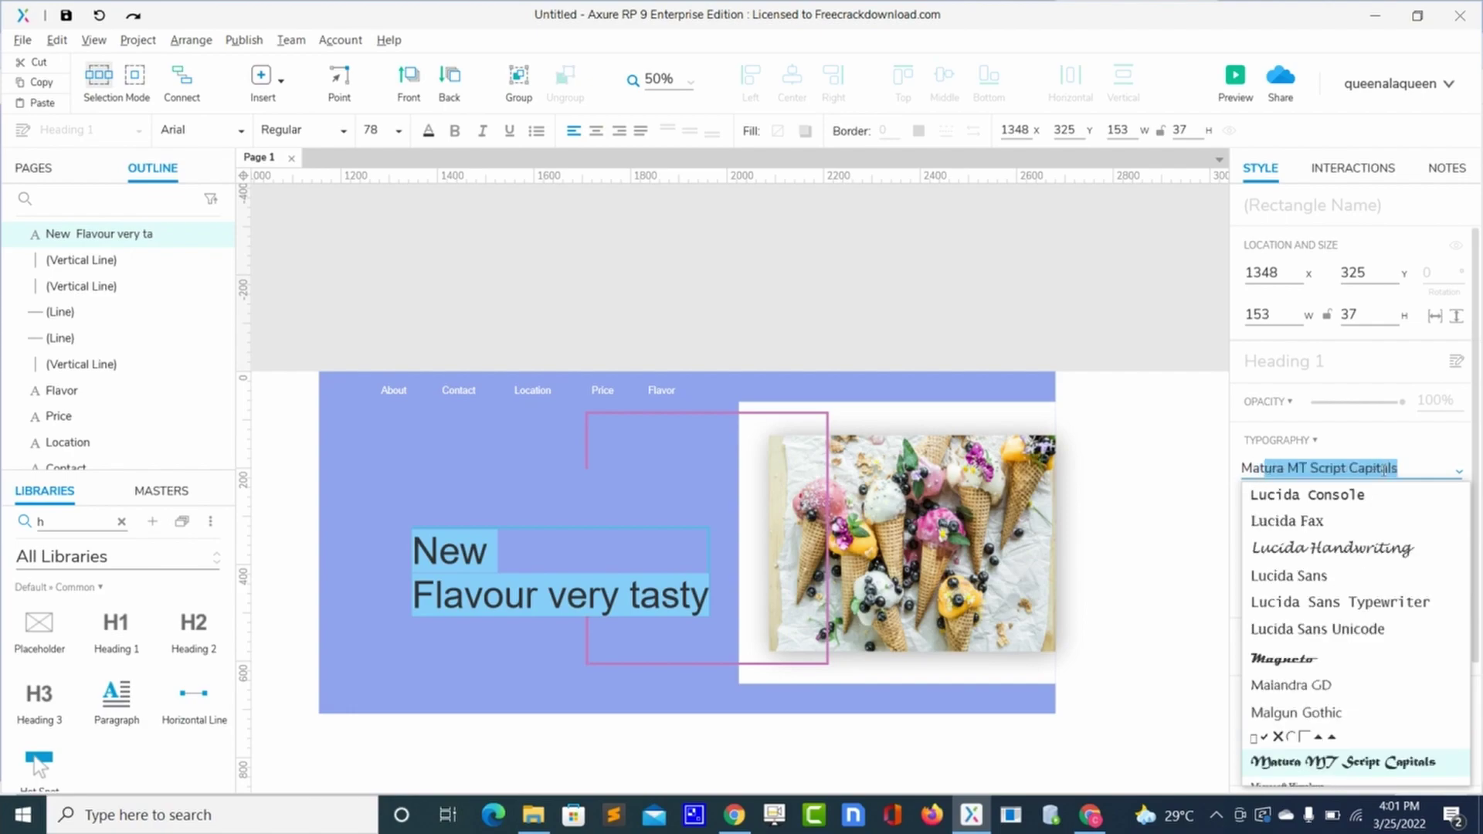
key("Return")
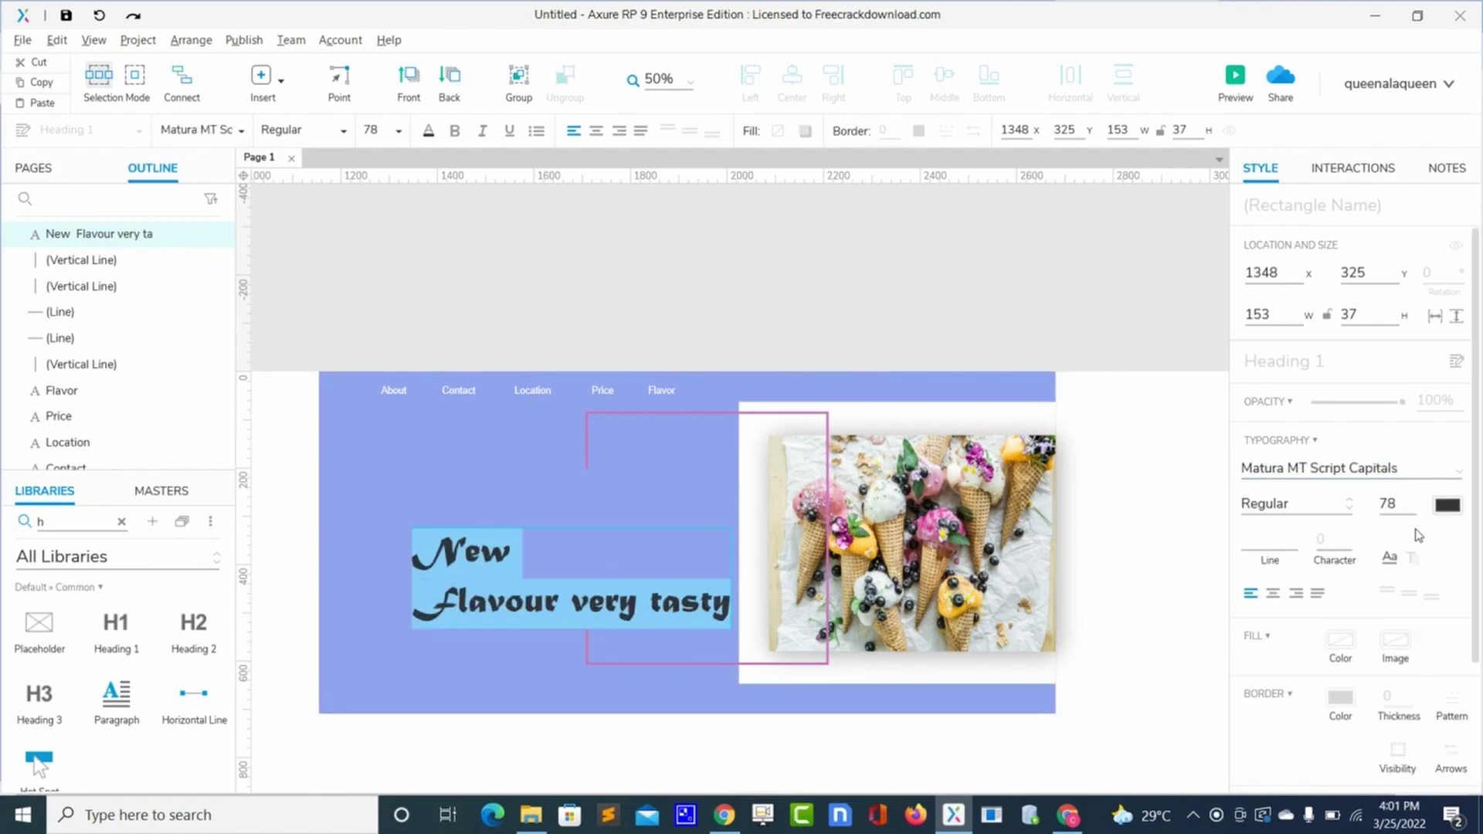
Step: Change the script heading's text colour to white
left_click(1441, 510)
left_click(1272, 508)
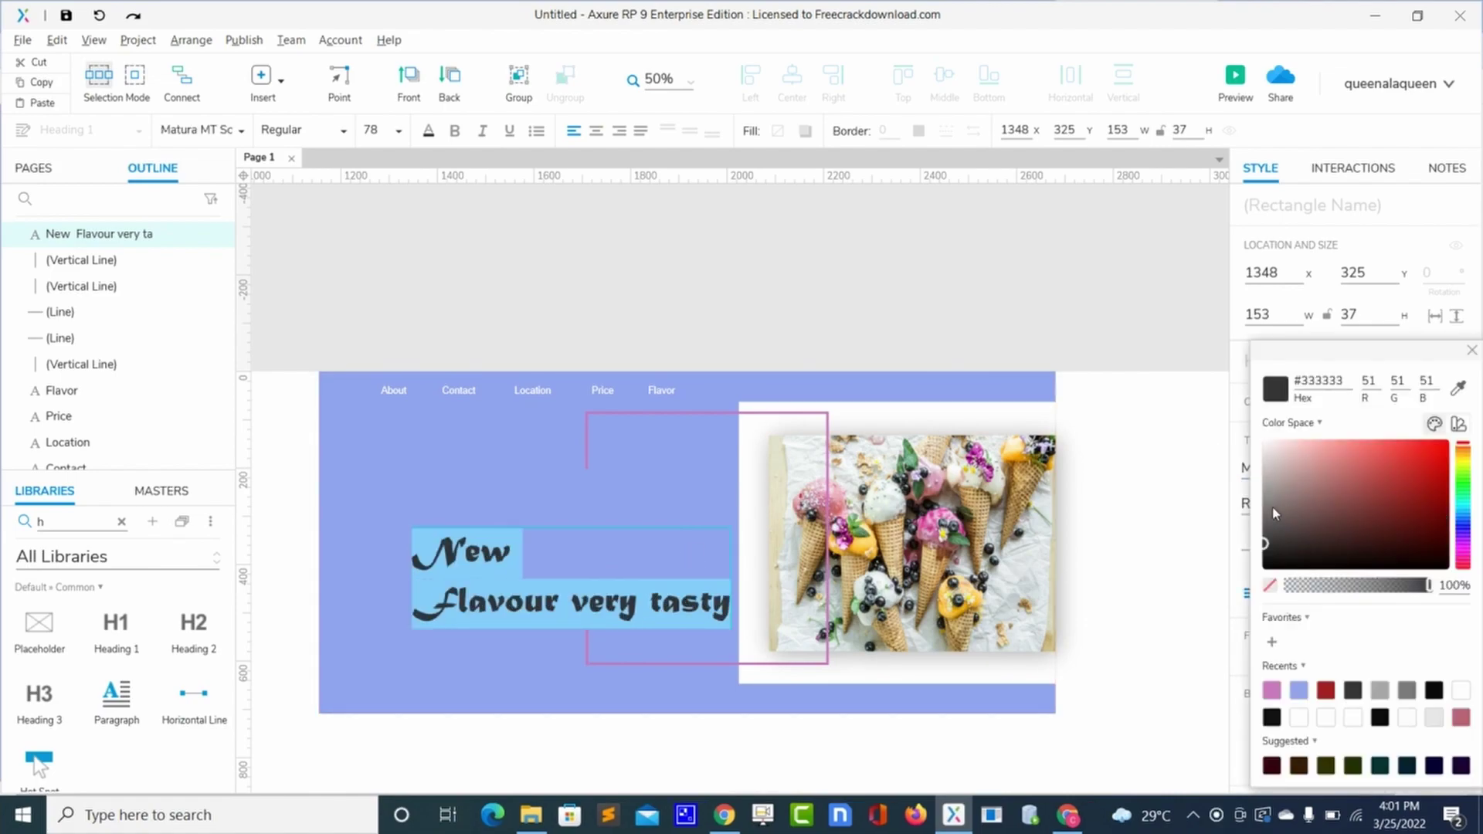
left_click_drag(1273, 509, 1265, 443)
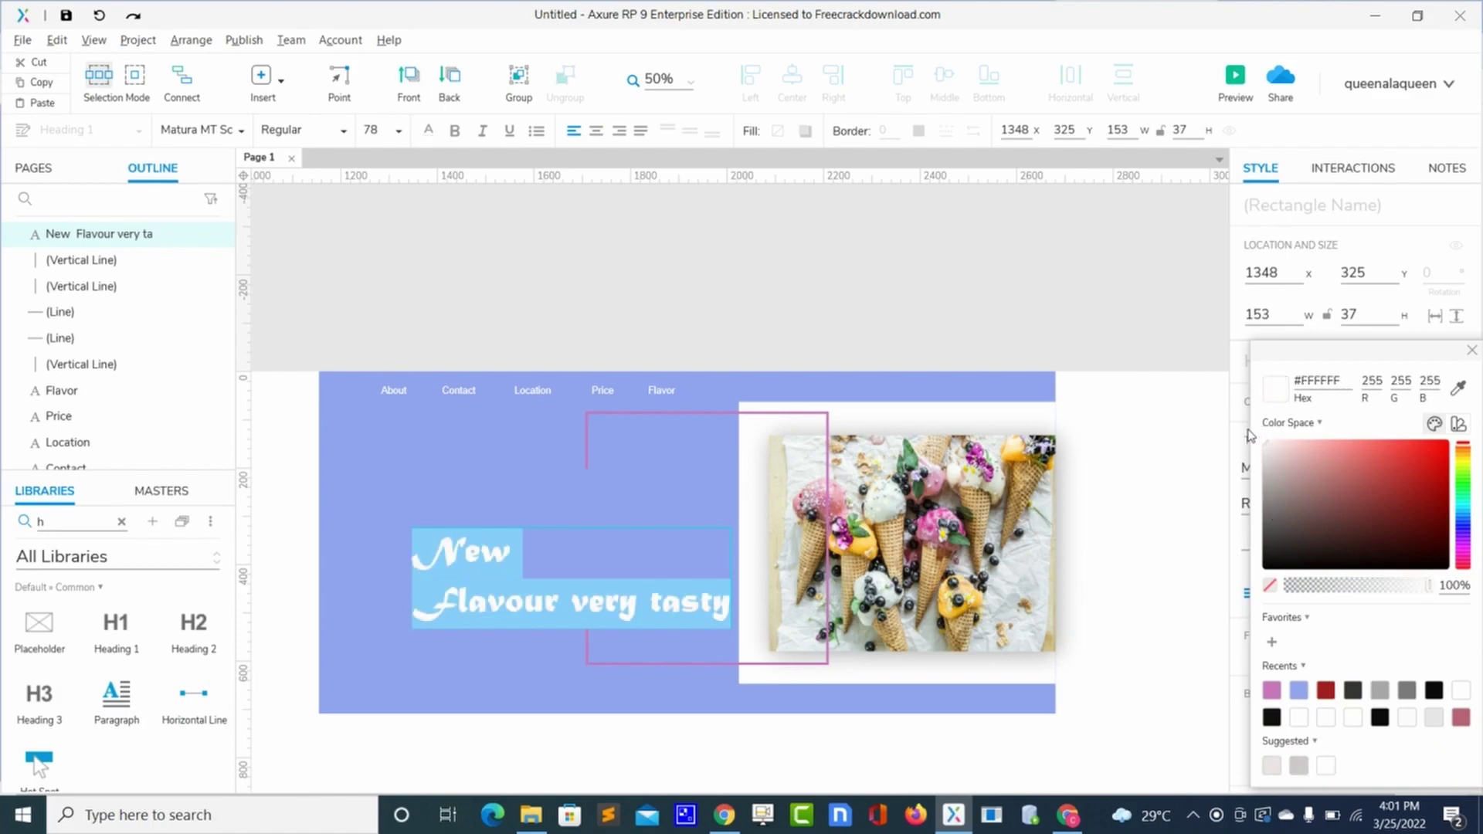
left_click(668, 455)
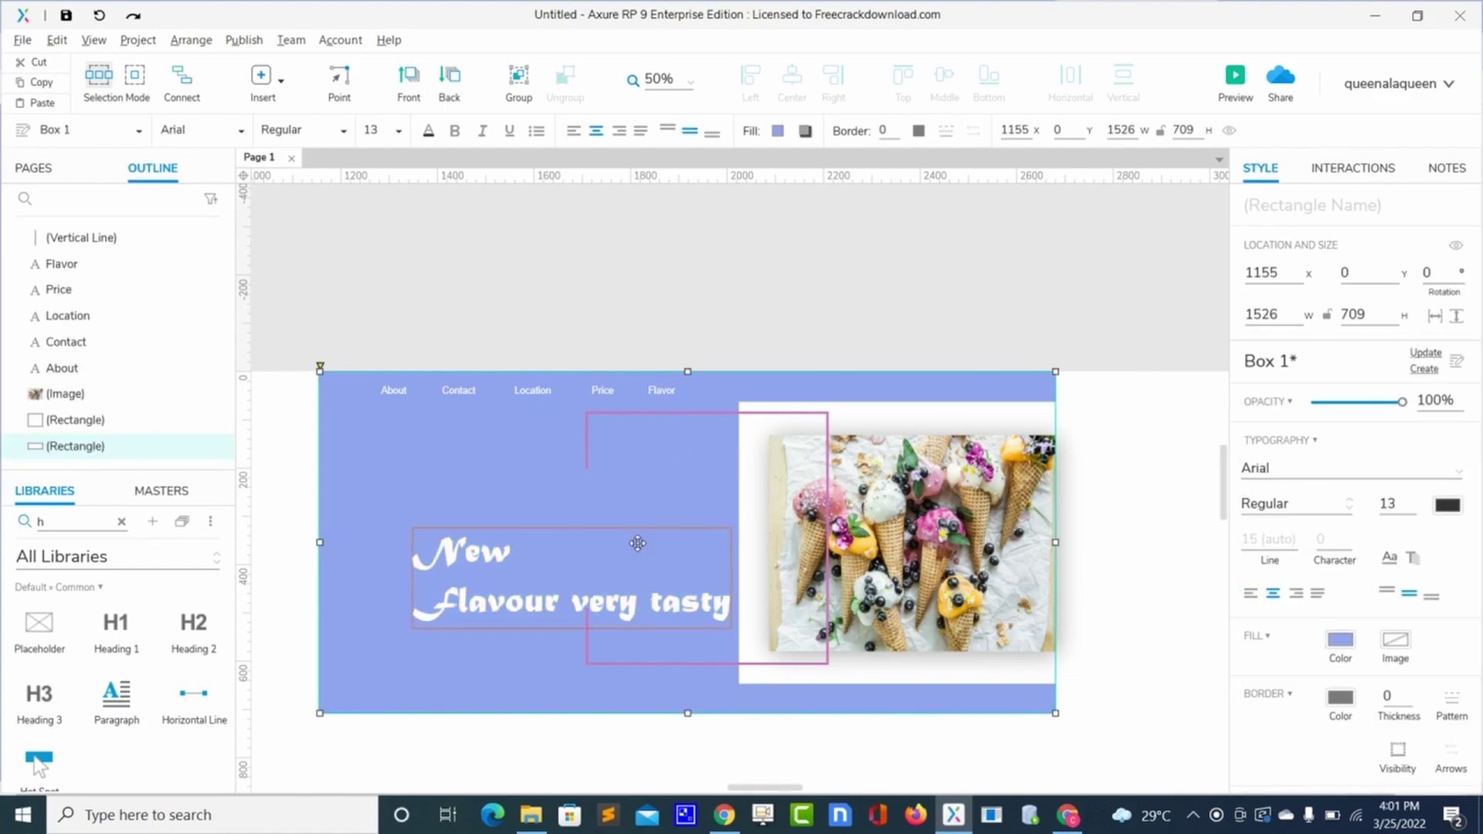
Step: Move the script heading up-left on the blue area and add a Heading 1 widget below it
left_click(632, 596)
left_click_drag(632, 596, 603, 525)
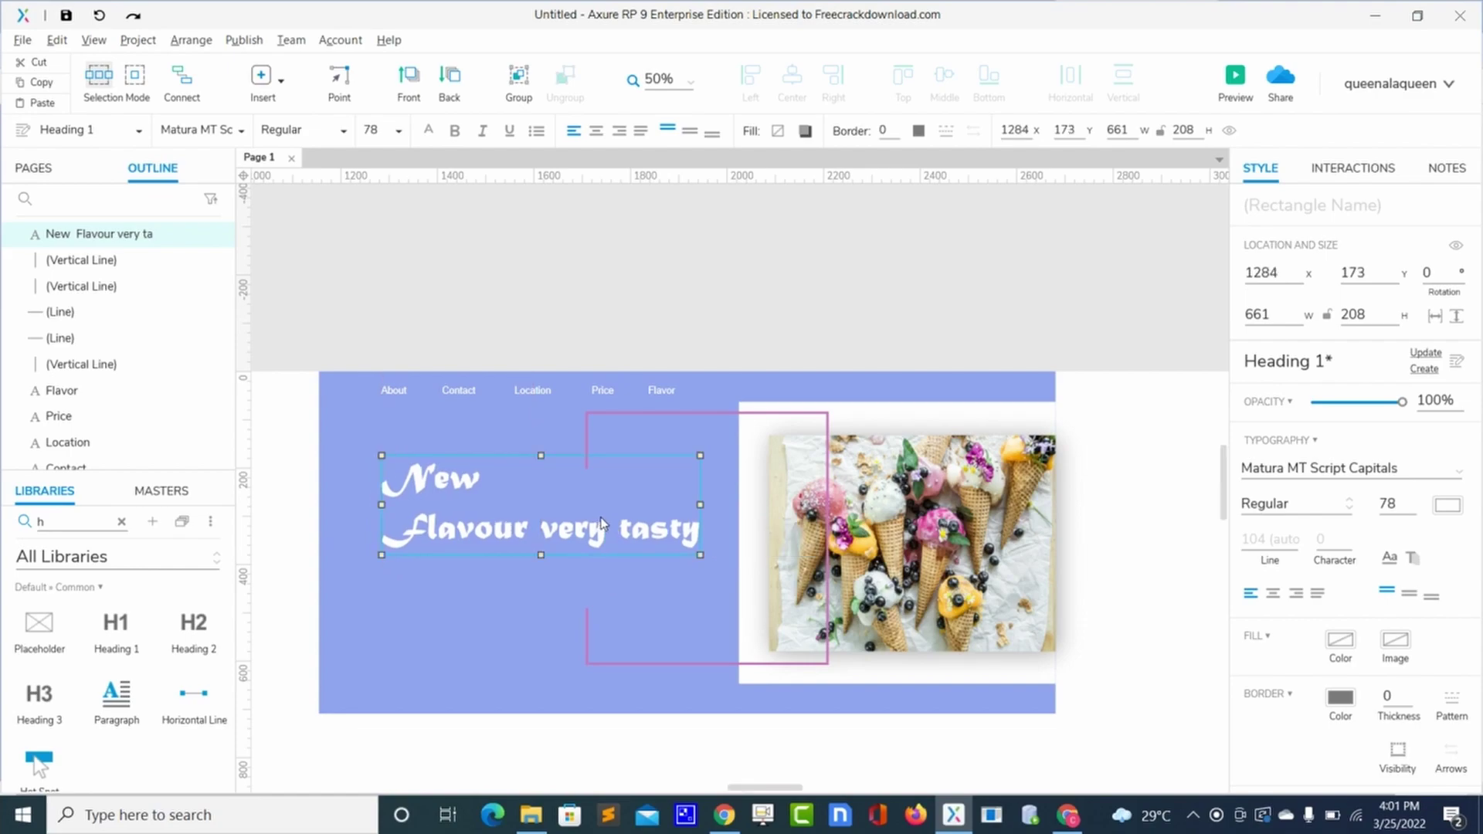
left_click(508, 576)
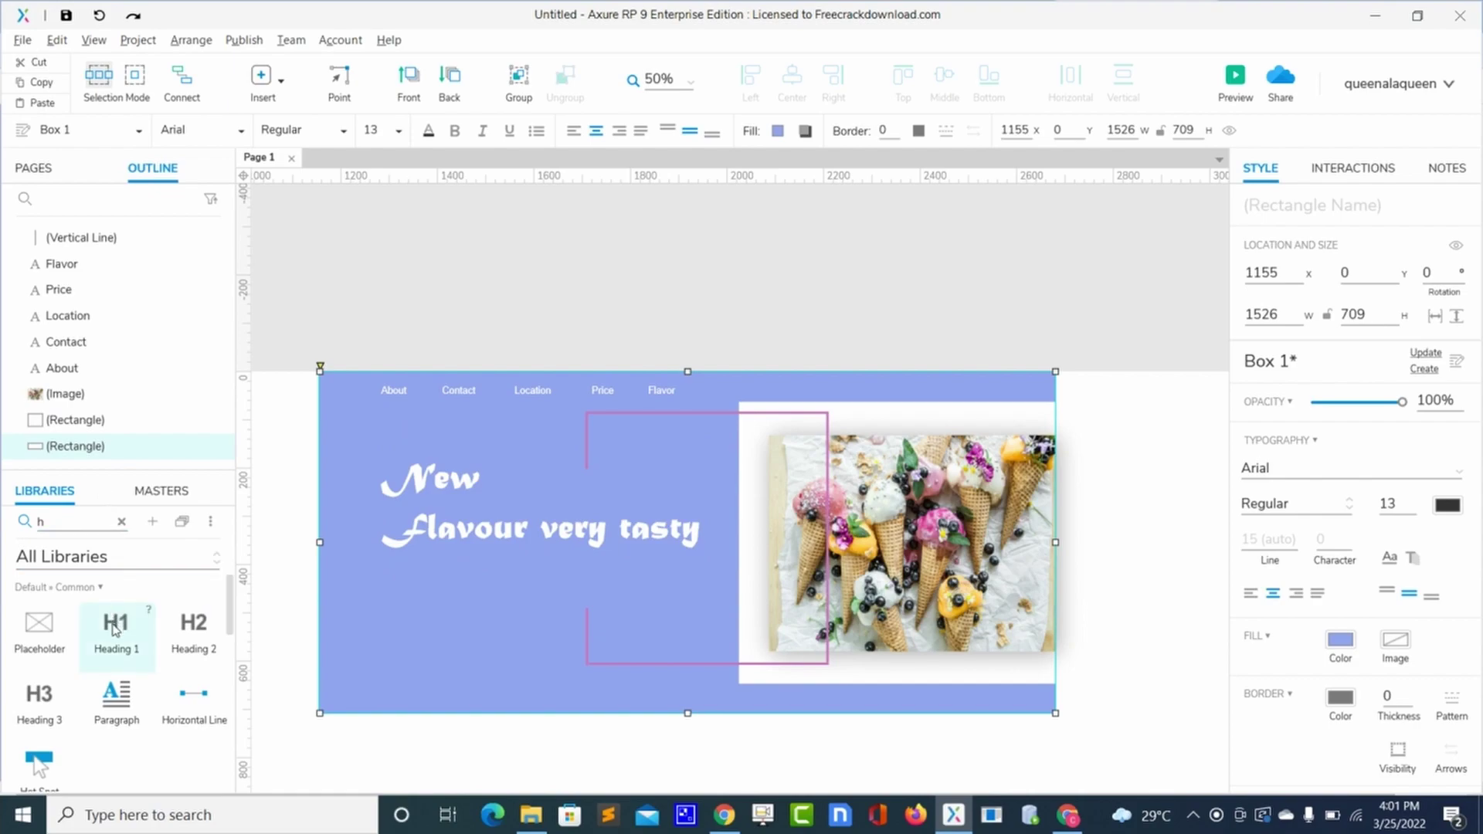
left_click_drag(113, 630, 380, 569)
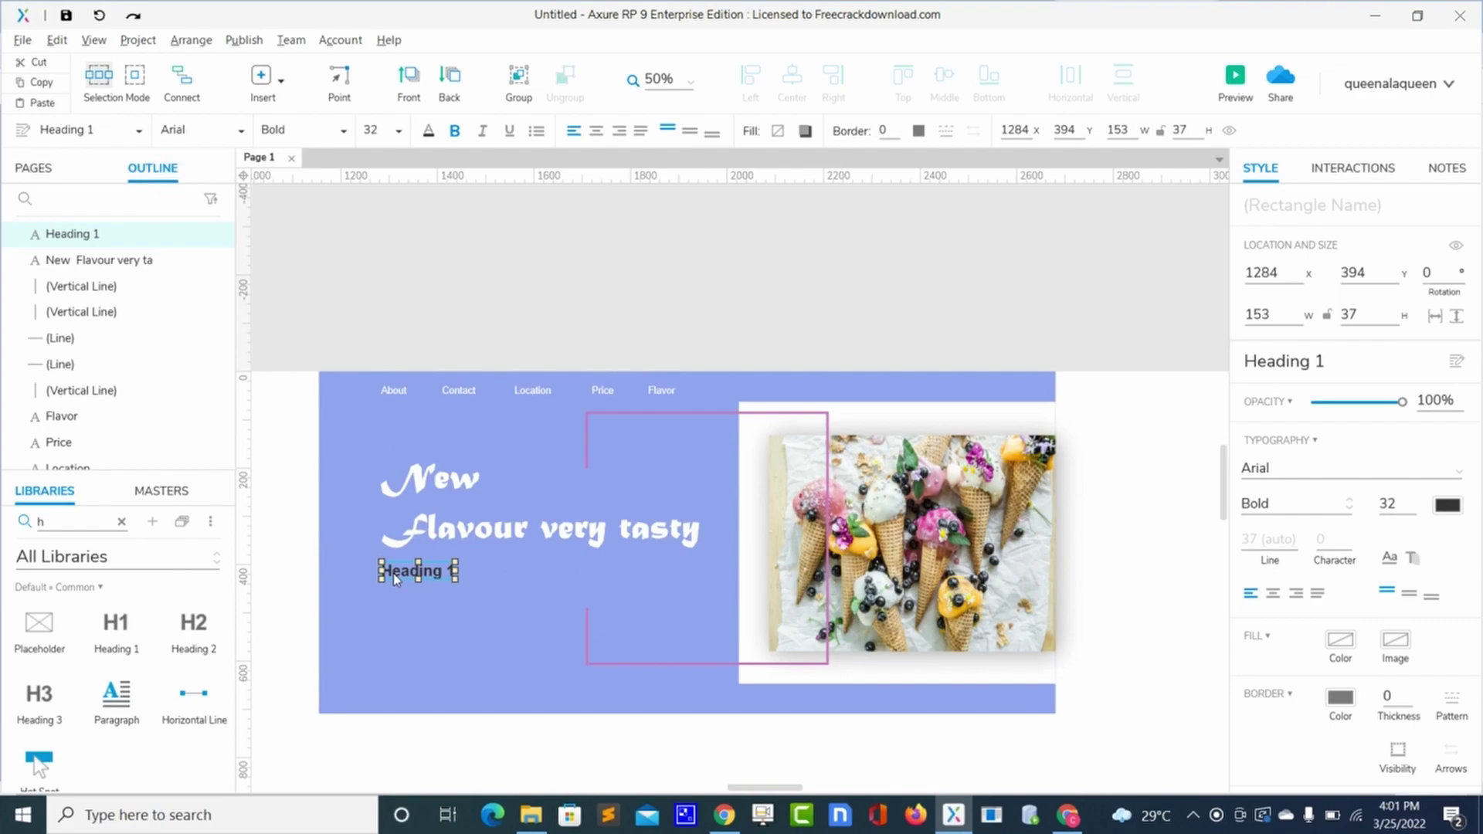
Step: Retype the new heading as 'Special Flavour' and set its font size to 25
double_click(393, 573)
type("Speci")
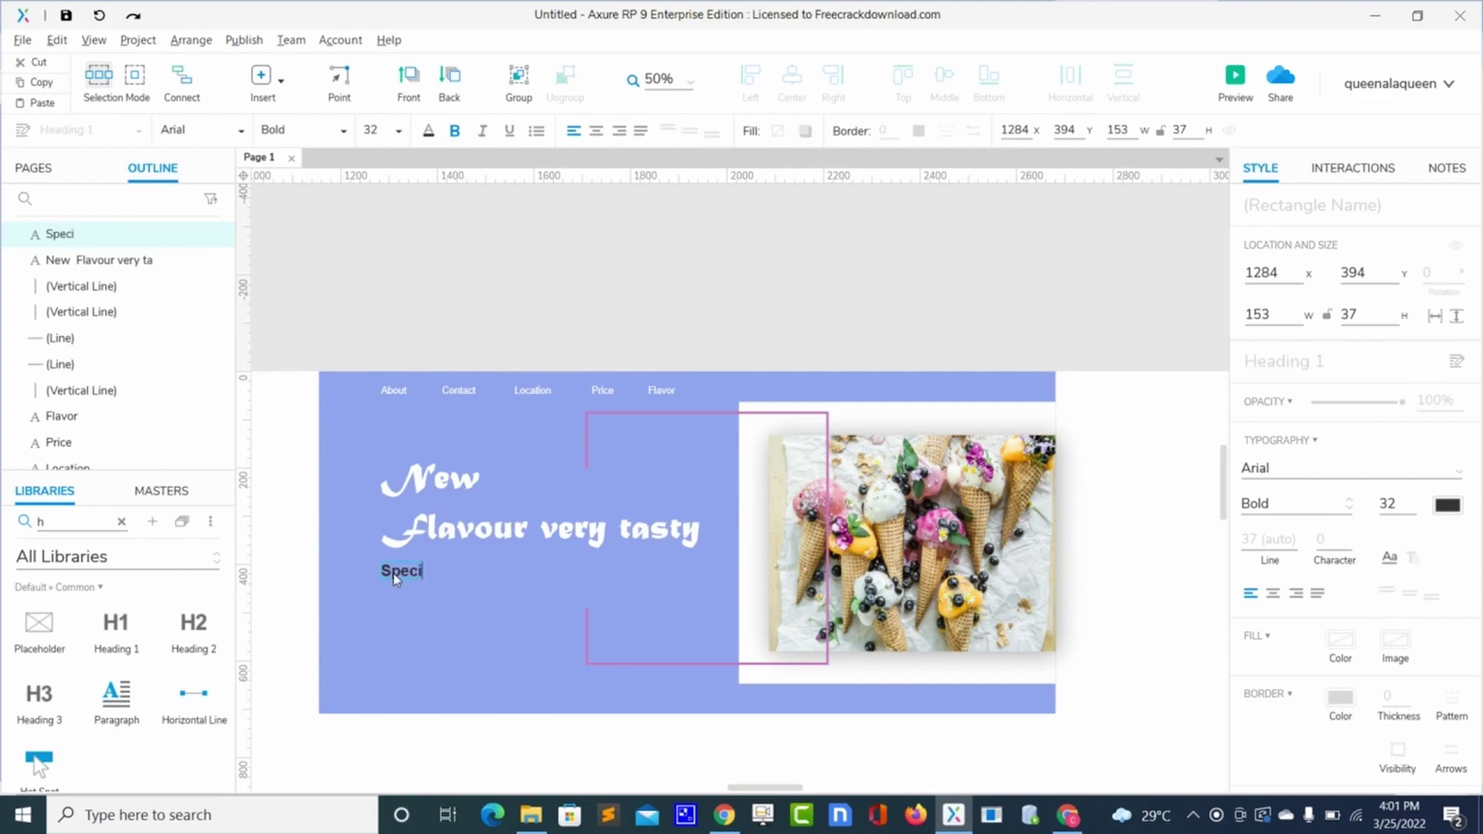
type("al Flavour")
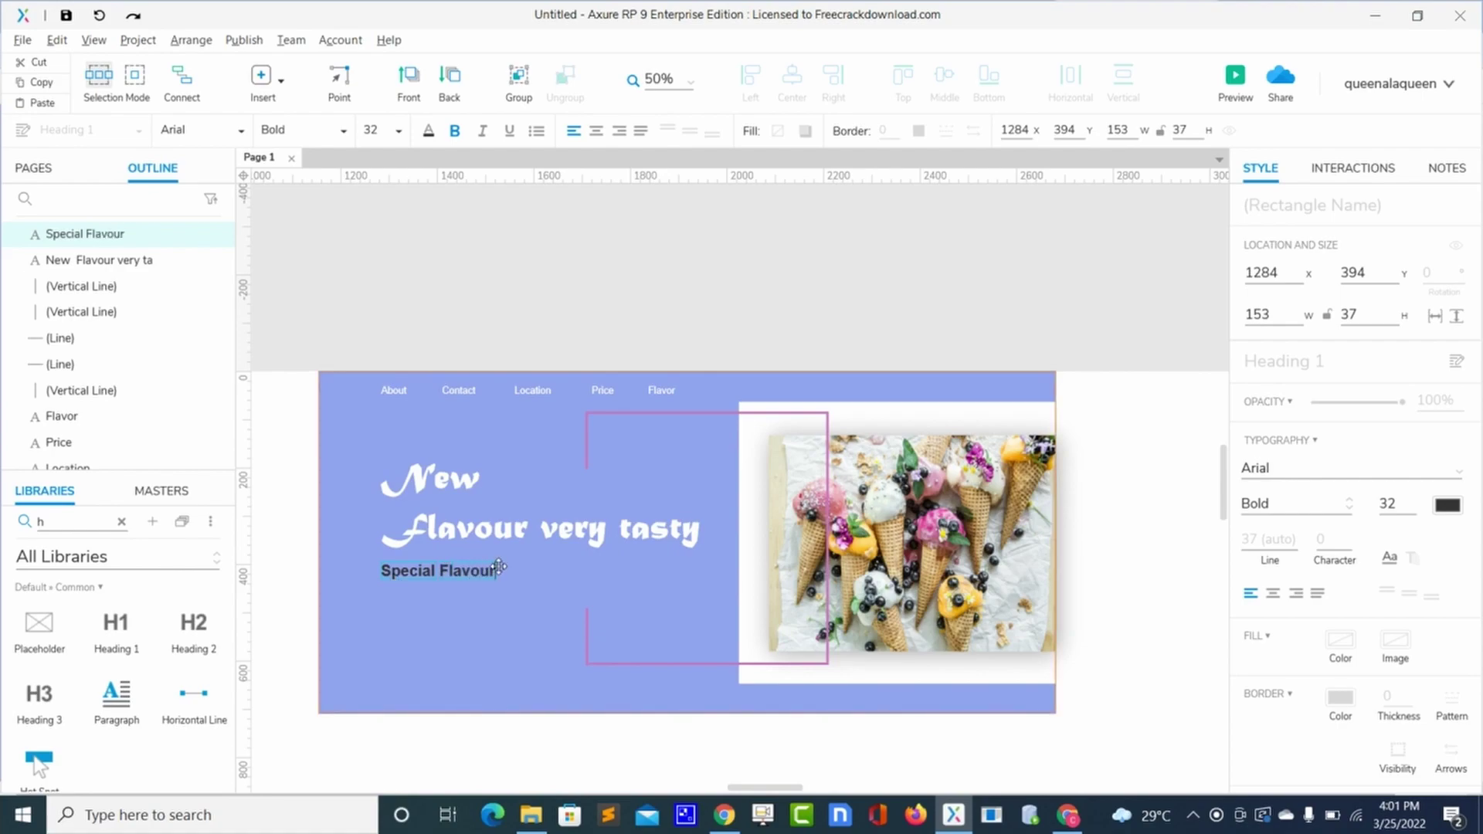
left_click_drag(496, 570, 380, 572)
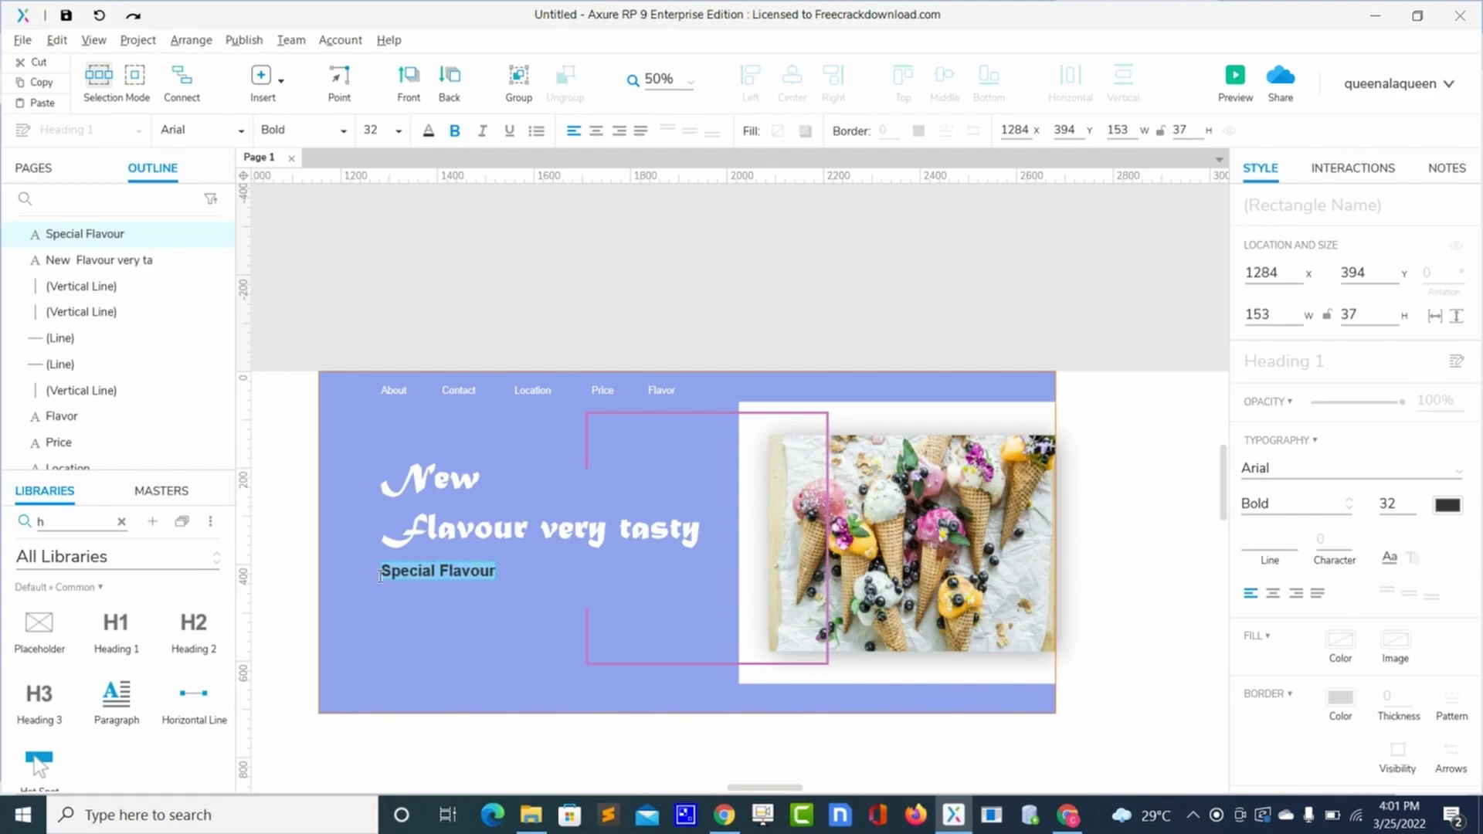
left_click(1412, 510)
left_click(1413, 510)
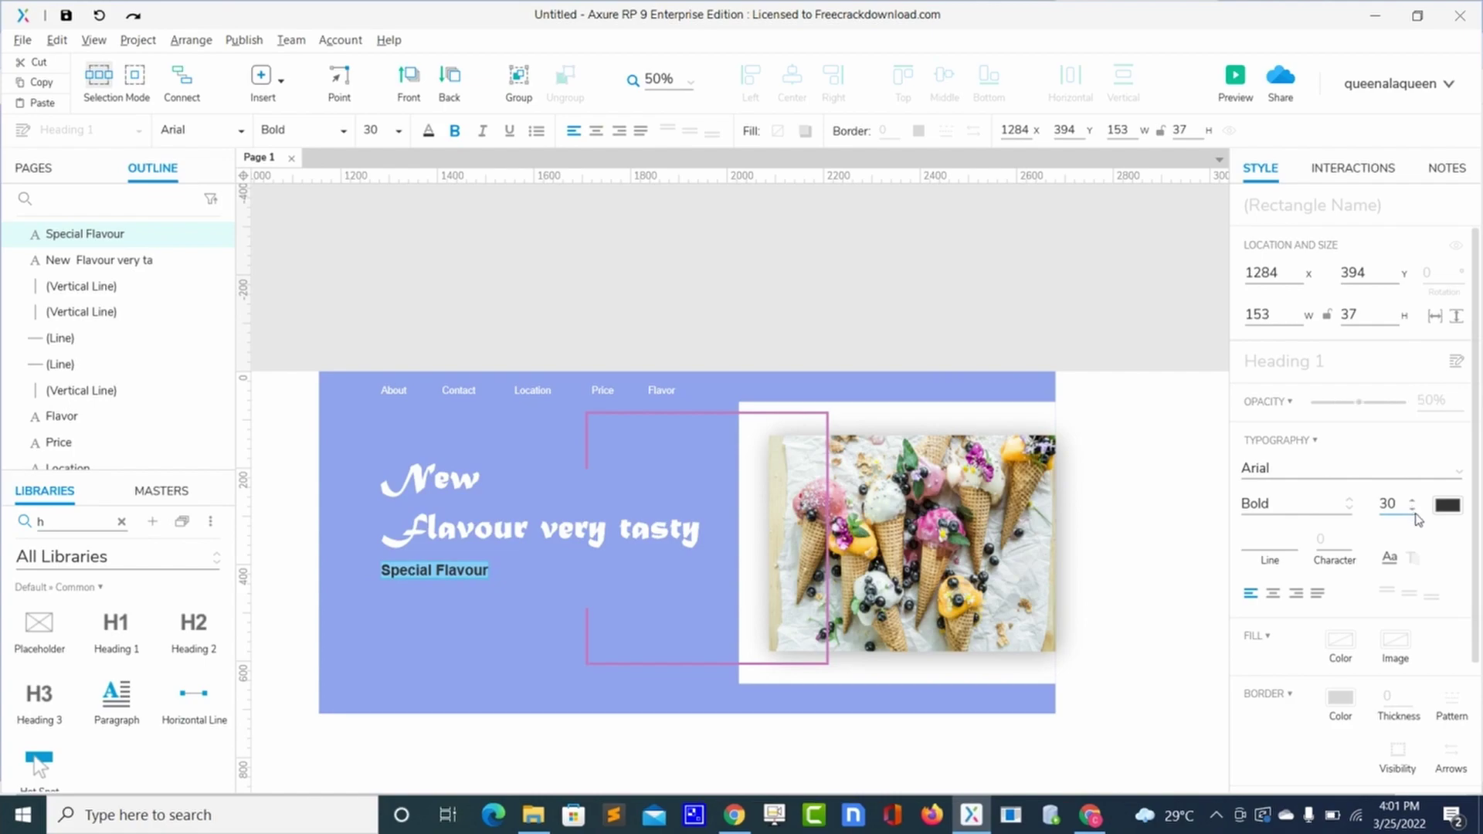
double_click(1396, 504)
type("25")
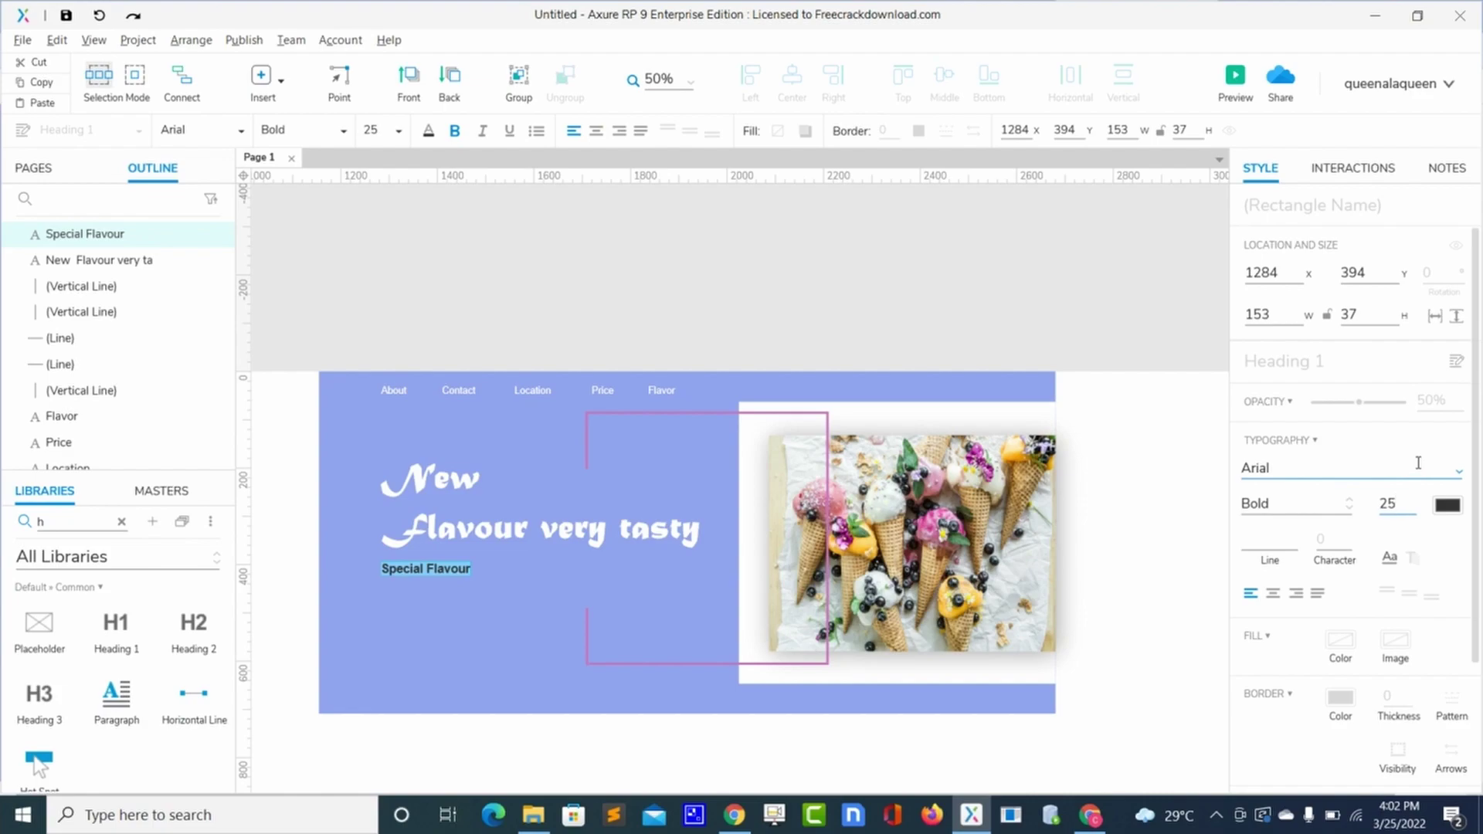
Step: Make the Special Flavour text white and set its font to Verdana
left_click(1447, 505)
left_click_drag(1272, 452, 1251, 426)
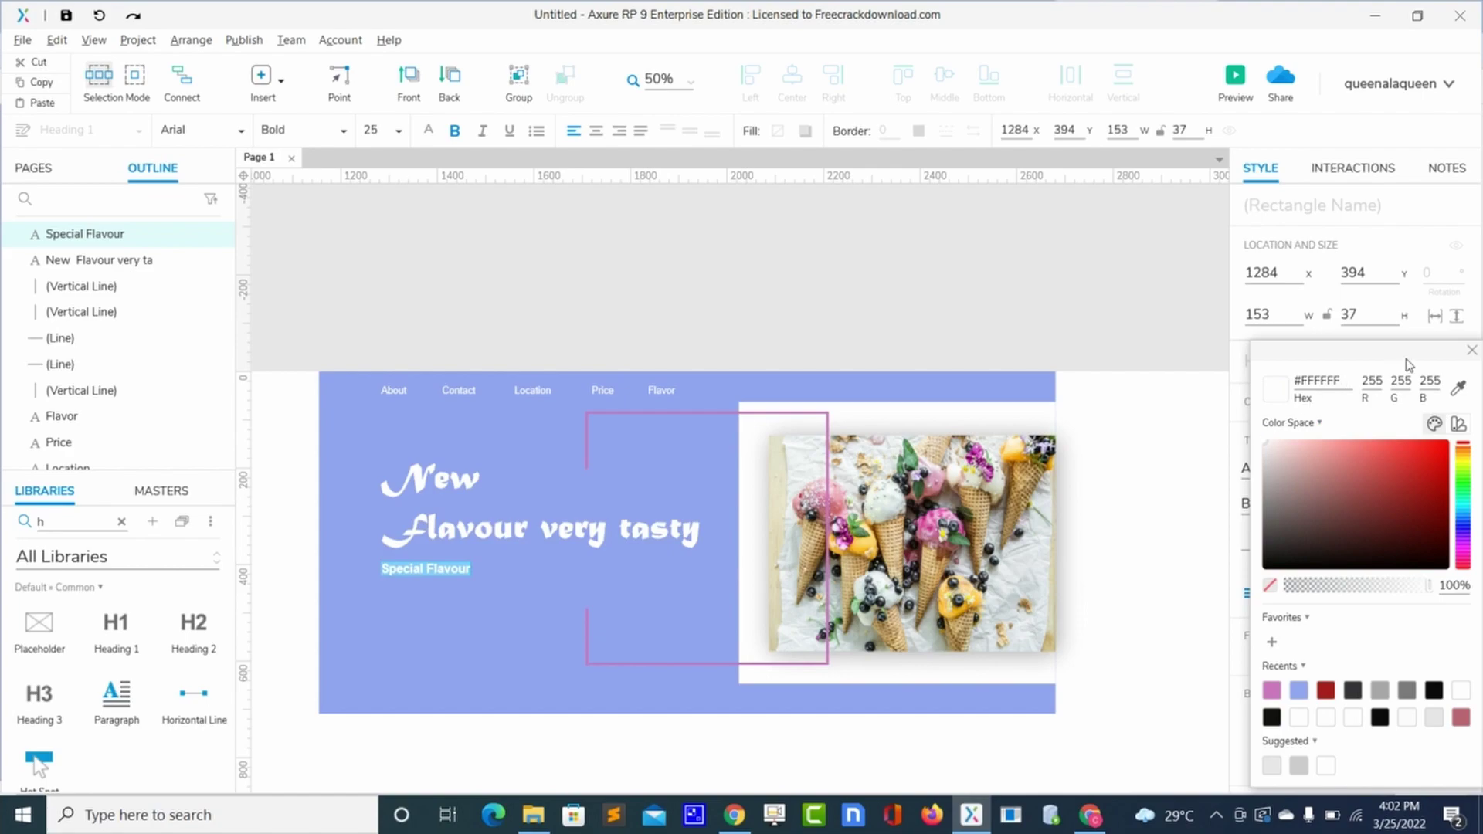
left_click(1472, 351)
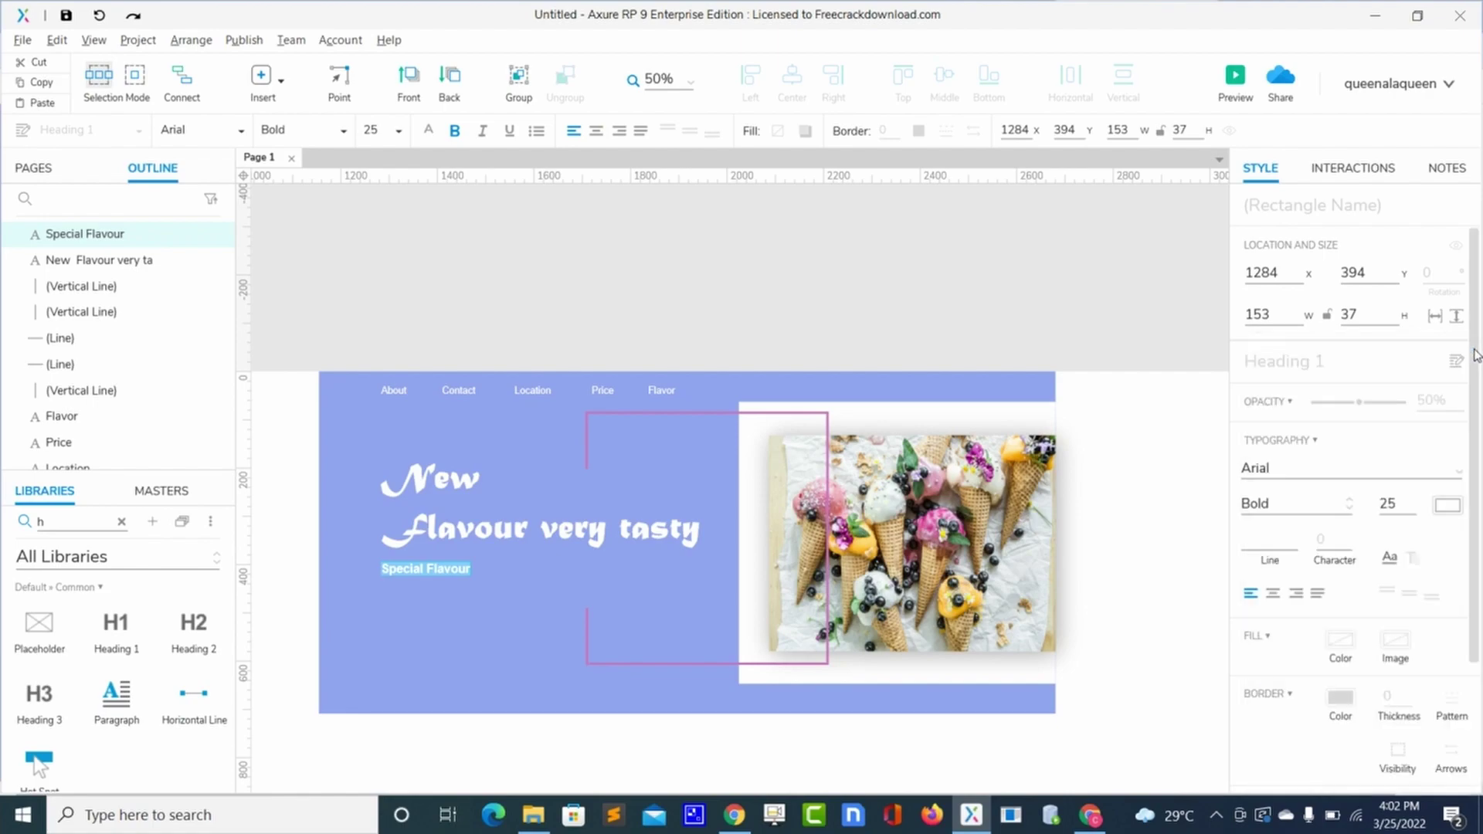
left_click(1340, 462)
type("Verdana")
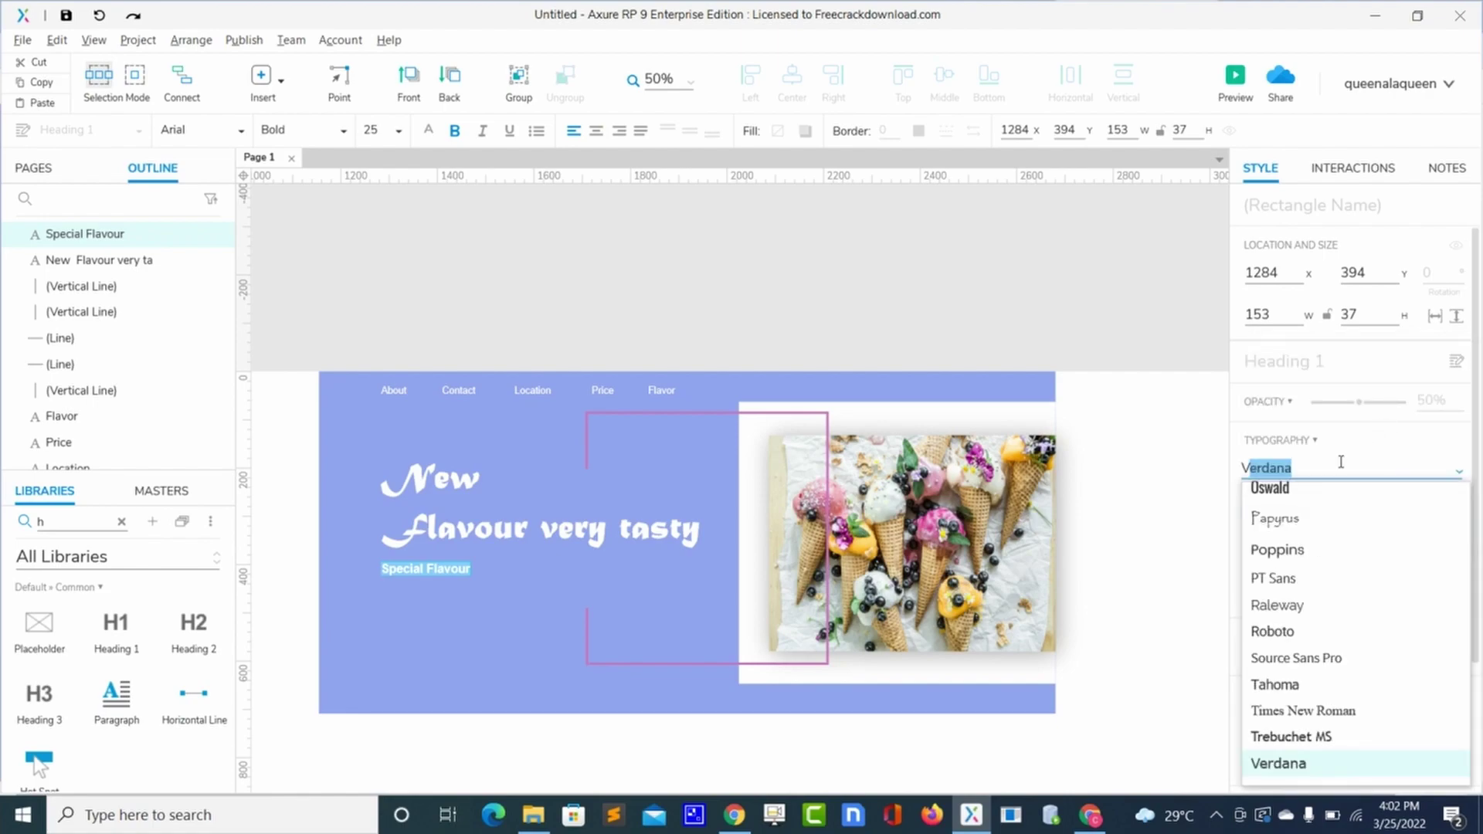
key("Return")
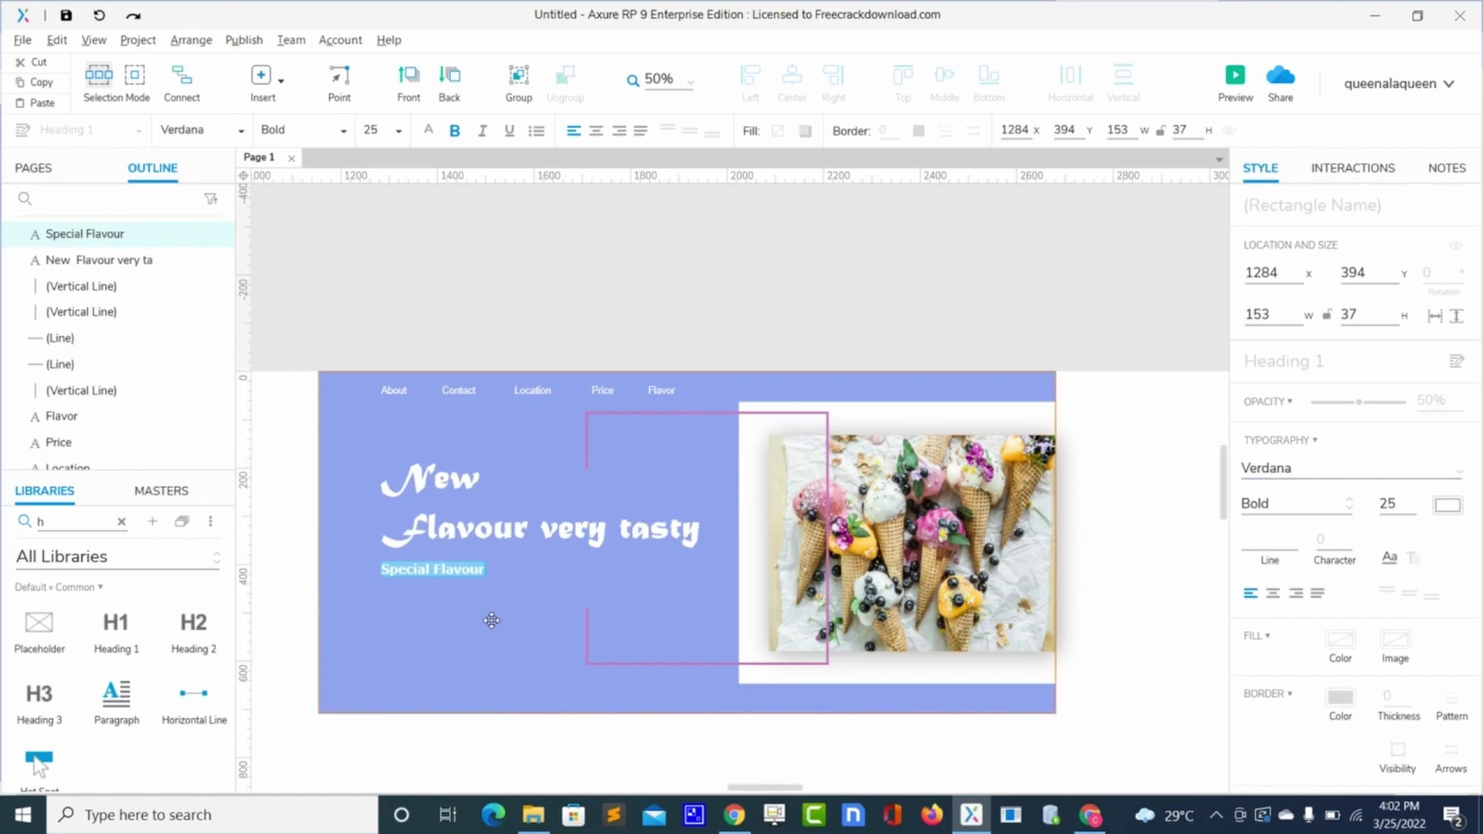
Step: Nudge the Special Flavour text box into place just under the script heading
left_click(499, 598)
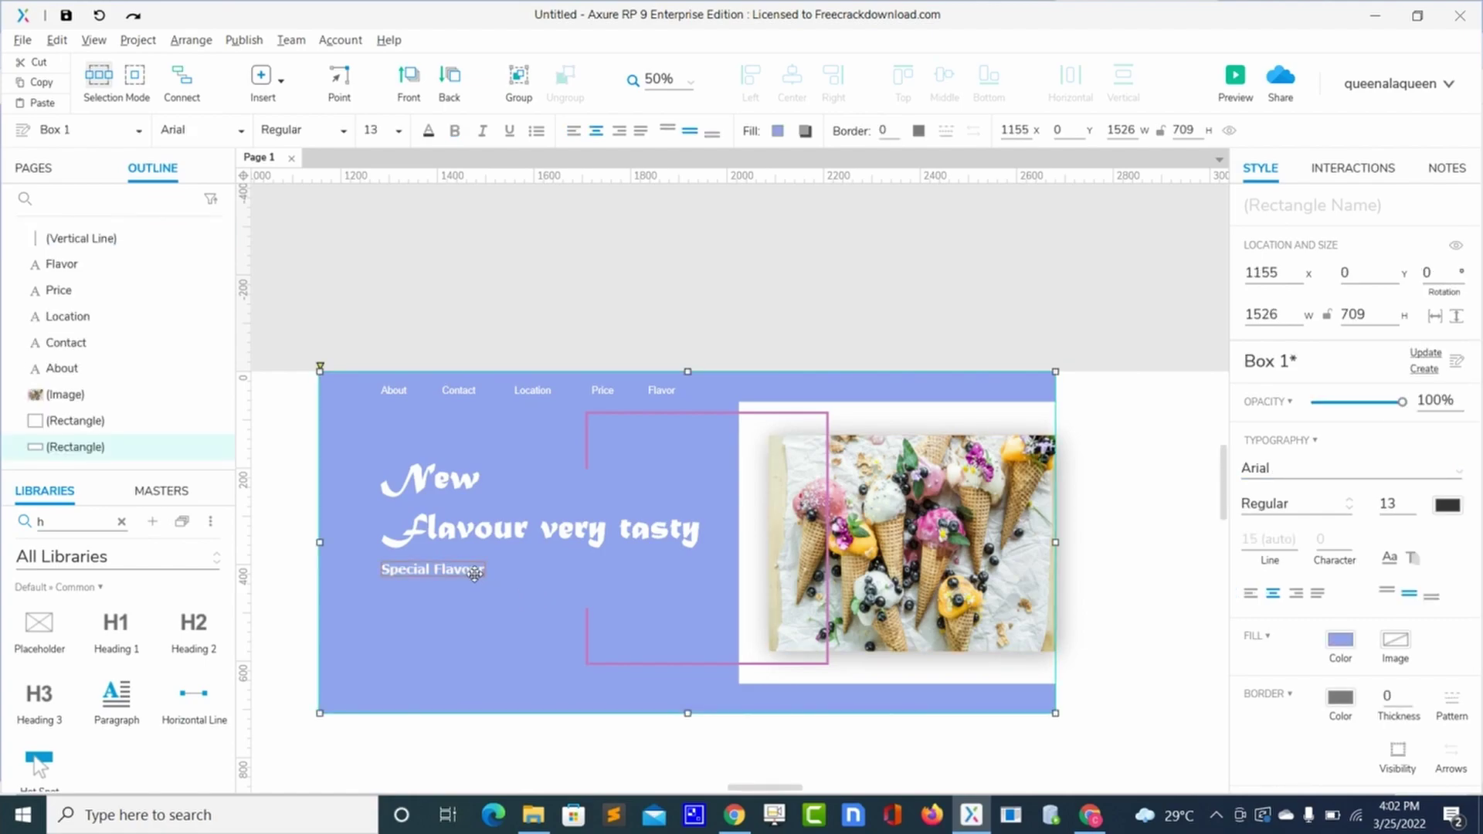
left_click(474, 573)
mouse_move(474, 573)
left_mouse_down()
mouse_move(449, 573)
mouse_move(475, 573)
left_mouse_up()
key("Up")
key("Up")
key("Up")
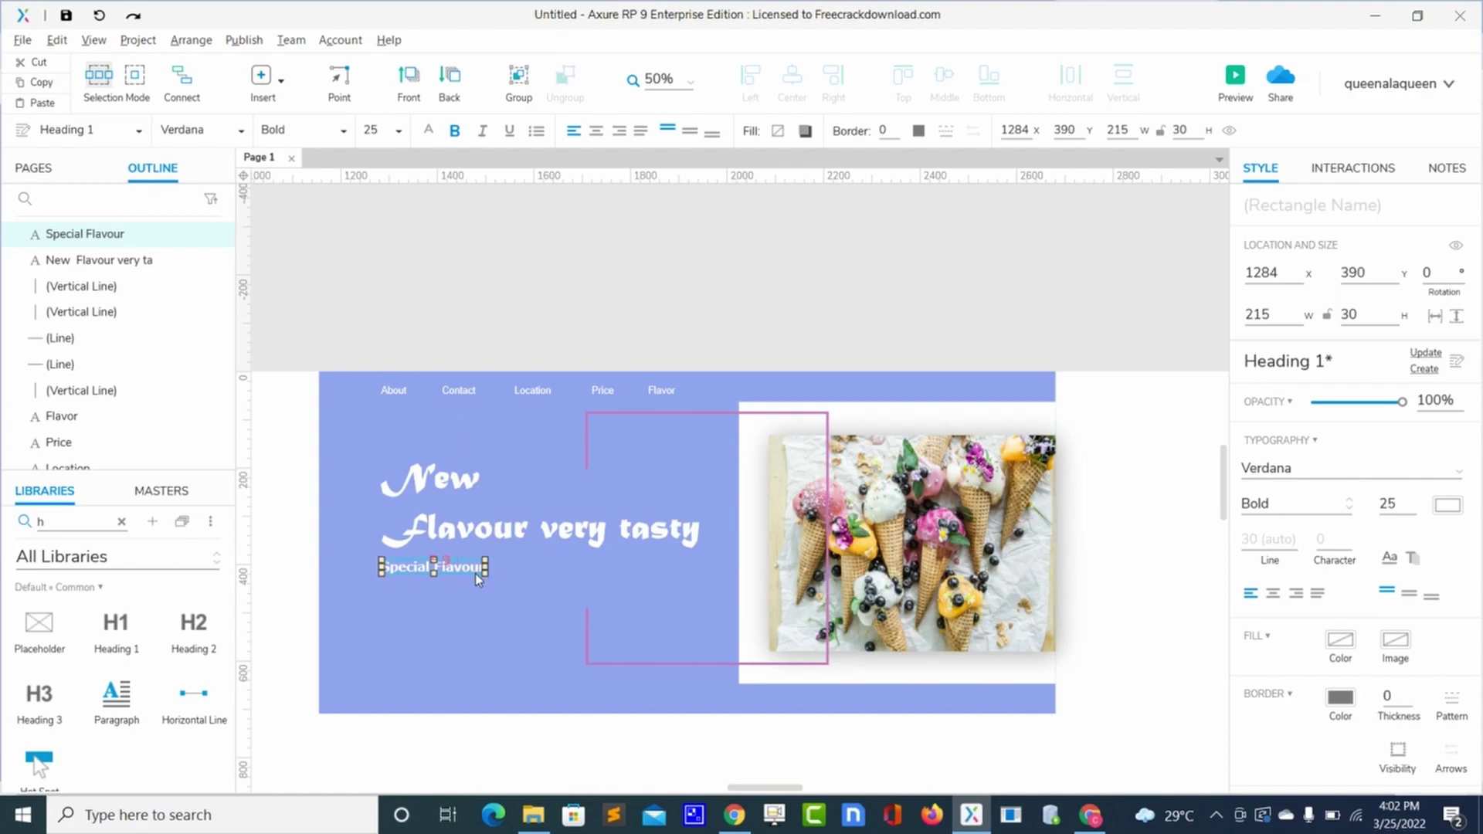
key("Down")
left_click(458, 603)
Step: Add a widened Paragraph widget under Special Flavour and shift Special Flavour down slightly
left_click_drag(127, 706, 379, 632)
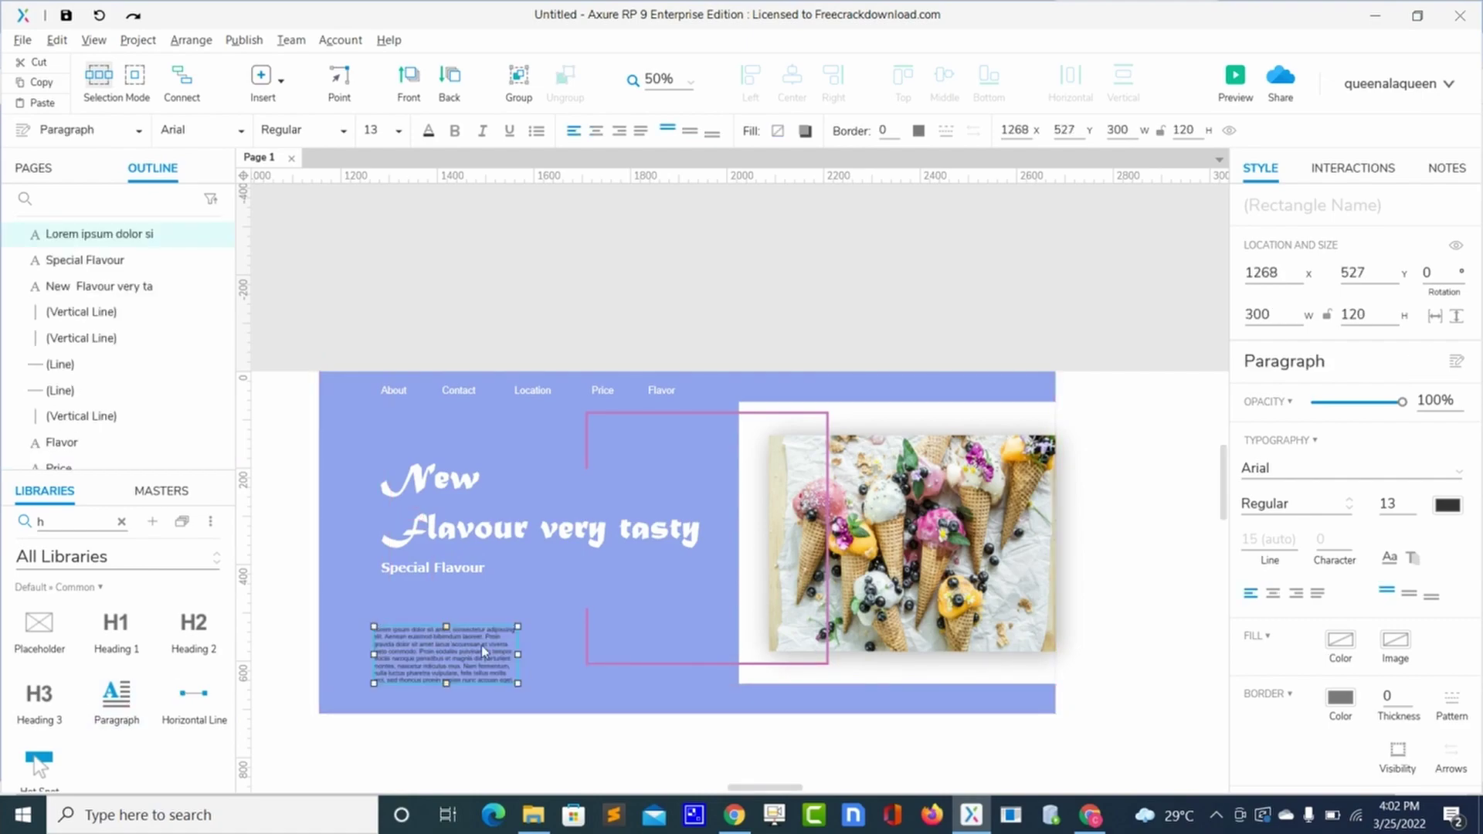
left_click_drag(517, 654, 705, 596)
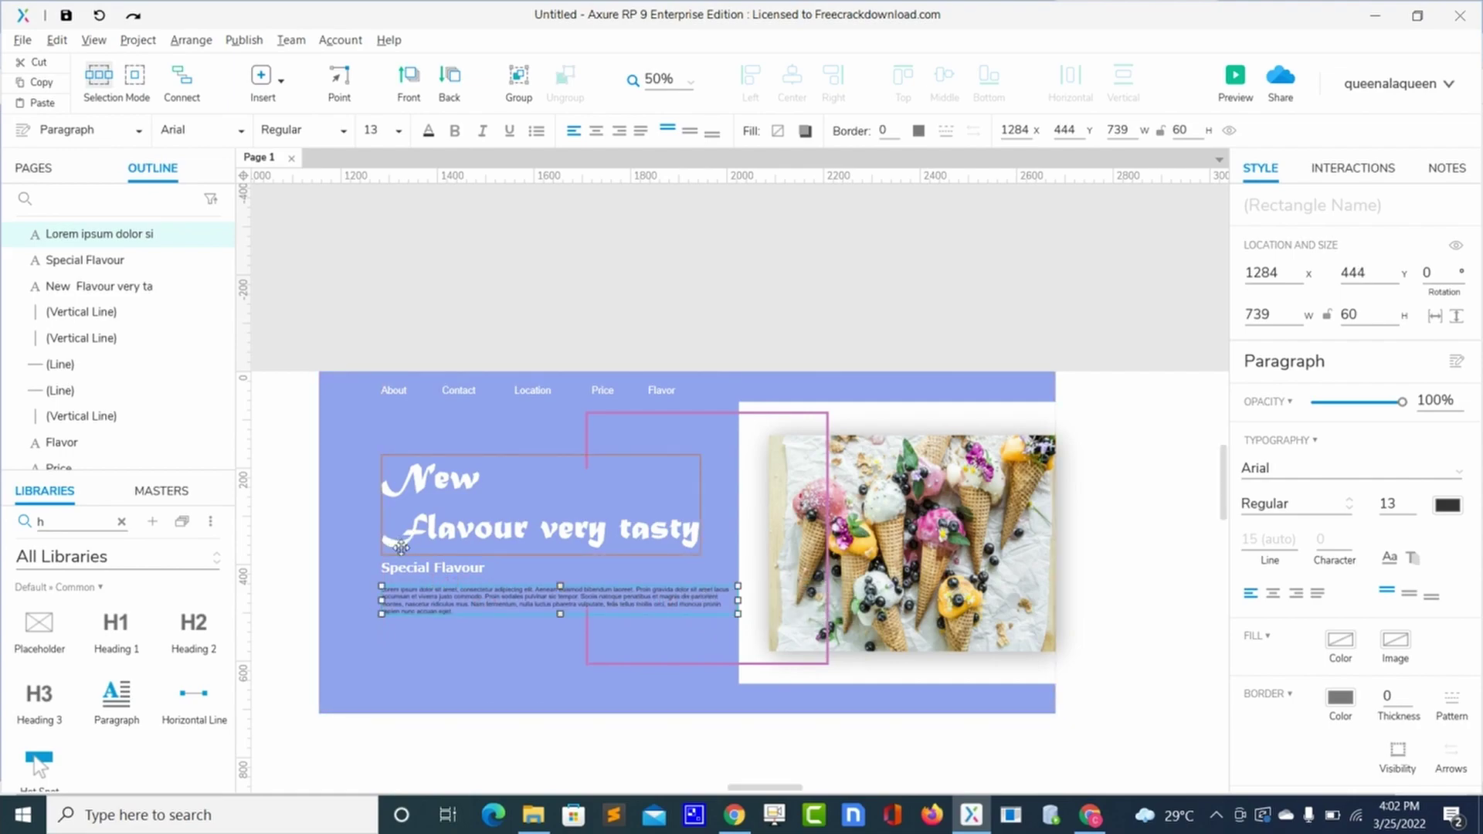
left_click_drag(428, 567, 432, 574)
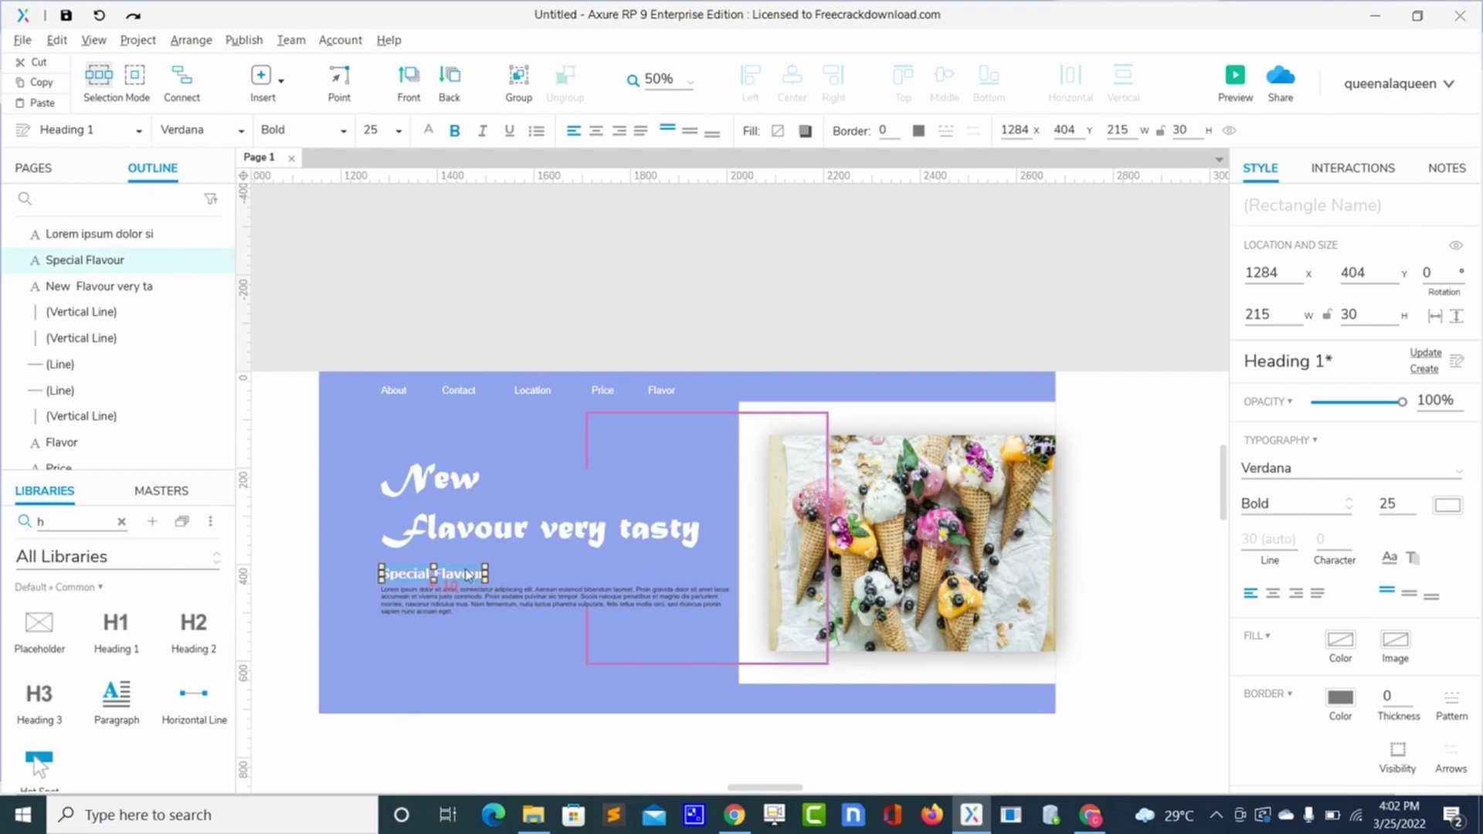
left_click(476, 627)
Step: Make the lorem ipsum paragraph's text white
left_click(489, 604)
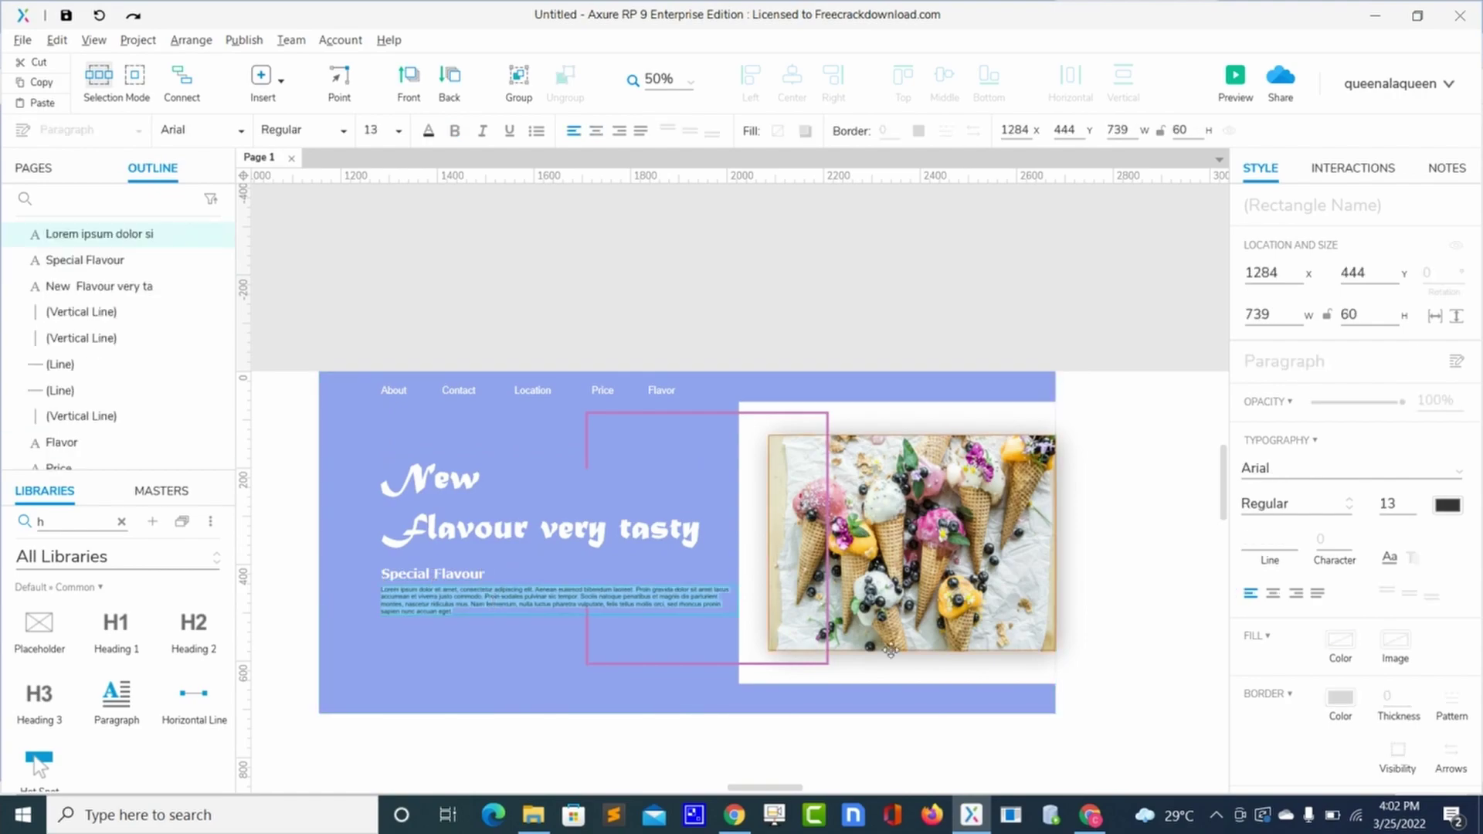
left_click(1447, 506)
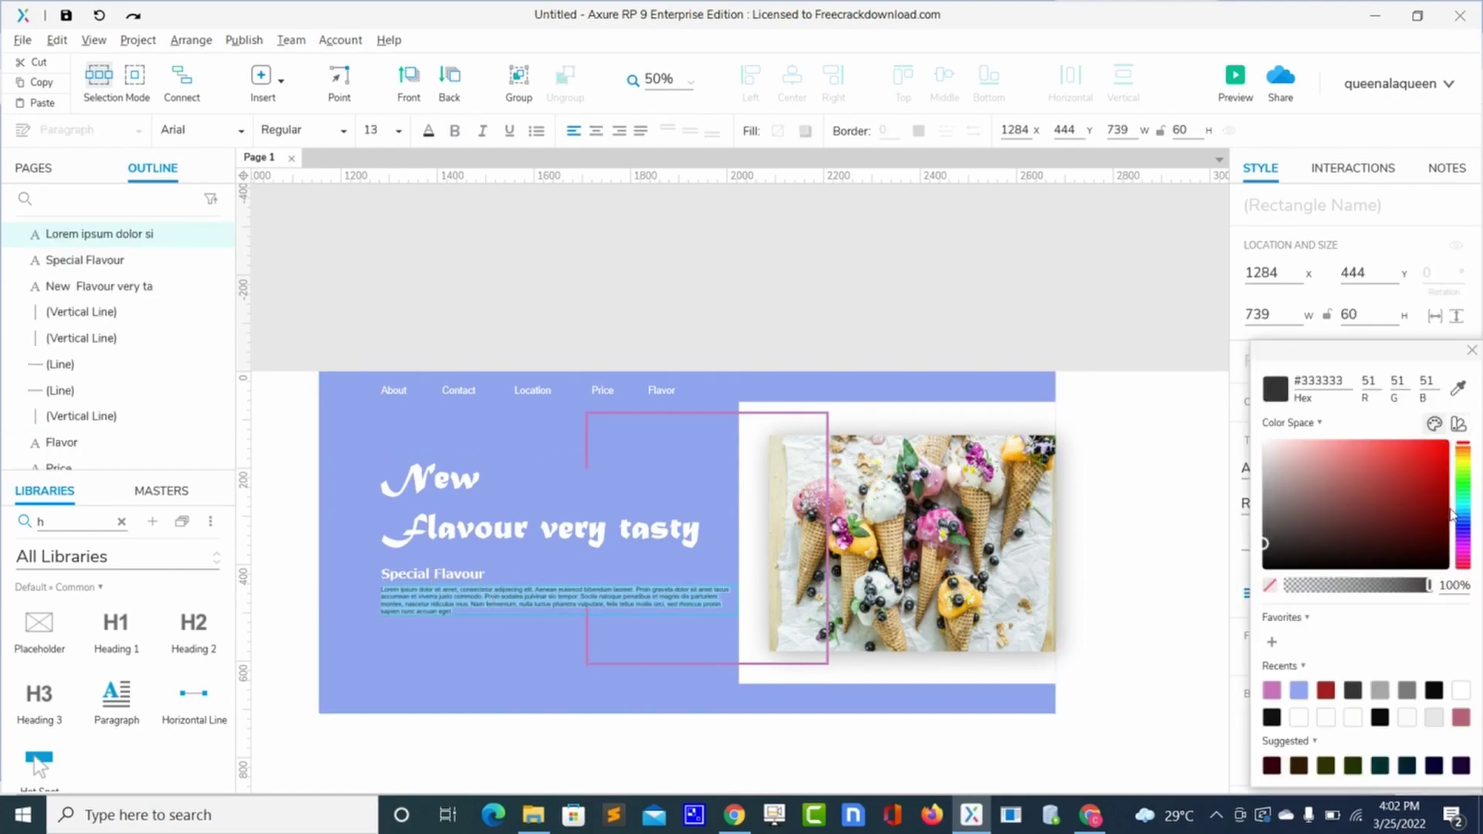
left_click(1291, 480)
left_click_drag(1293, 484, 1265, 442)
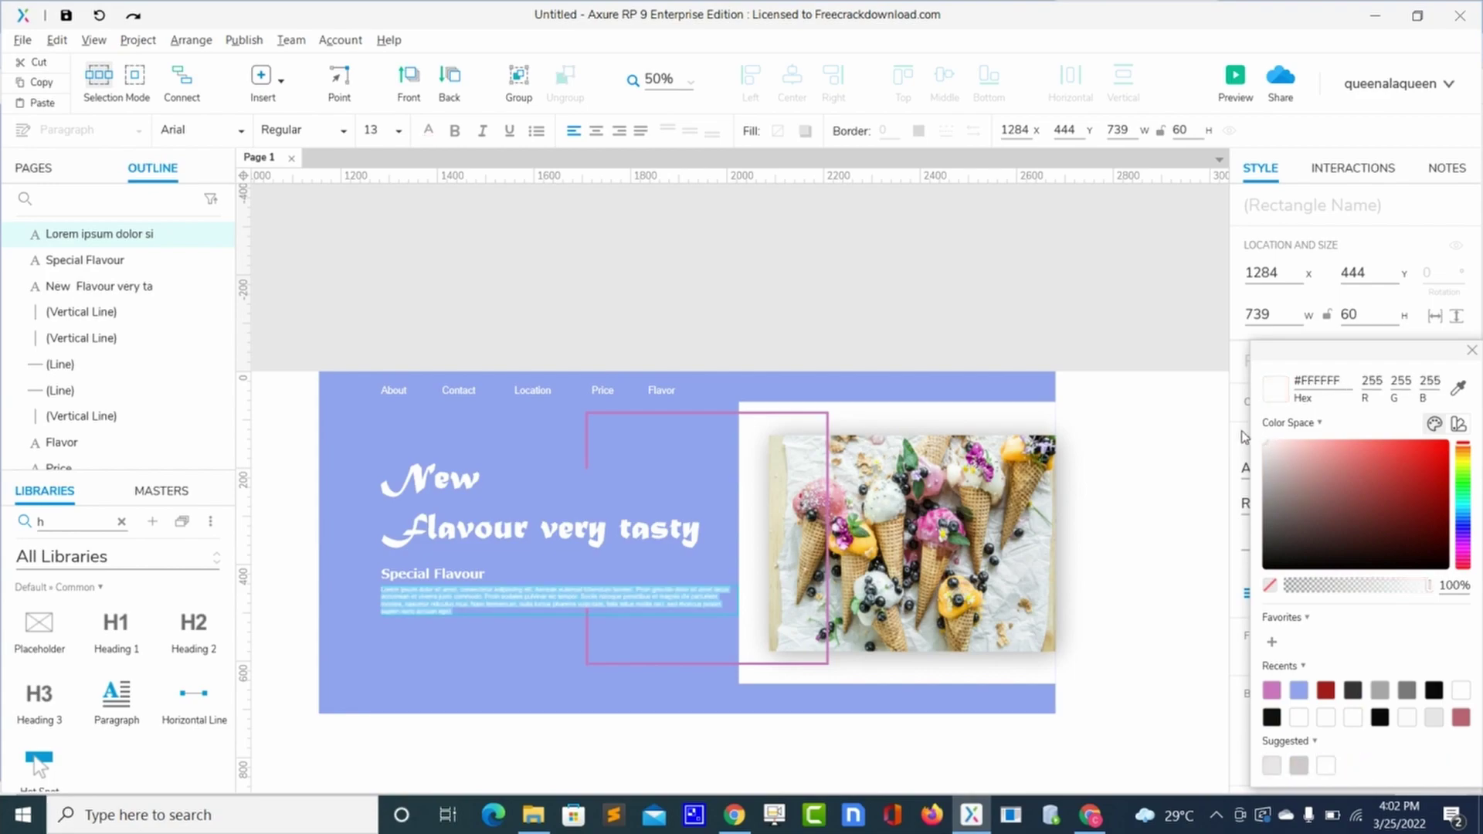
left_click(496, 677)
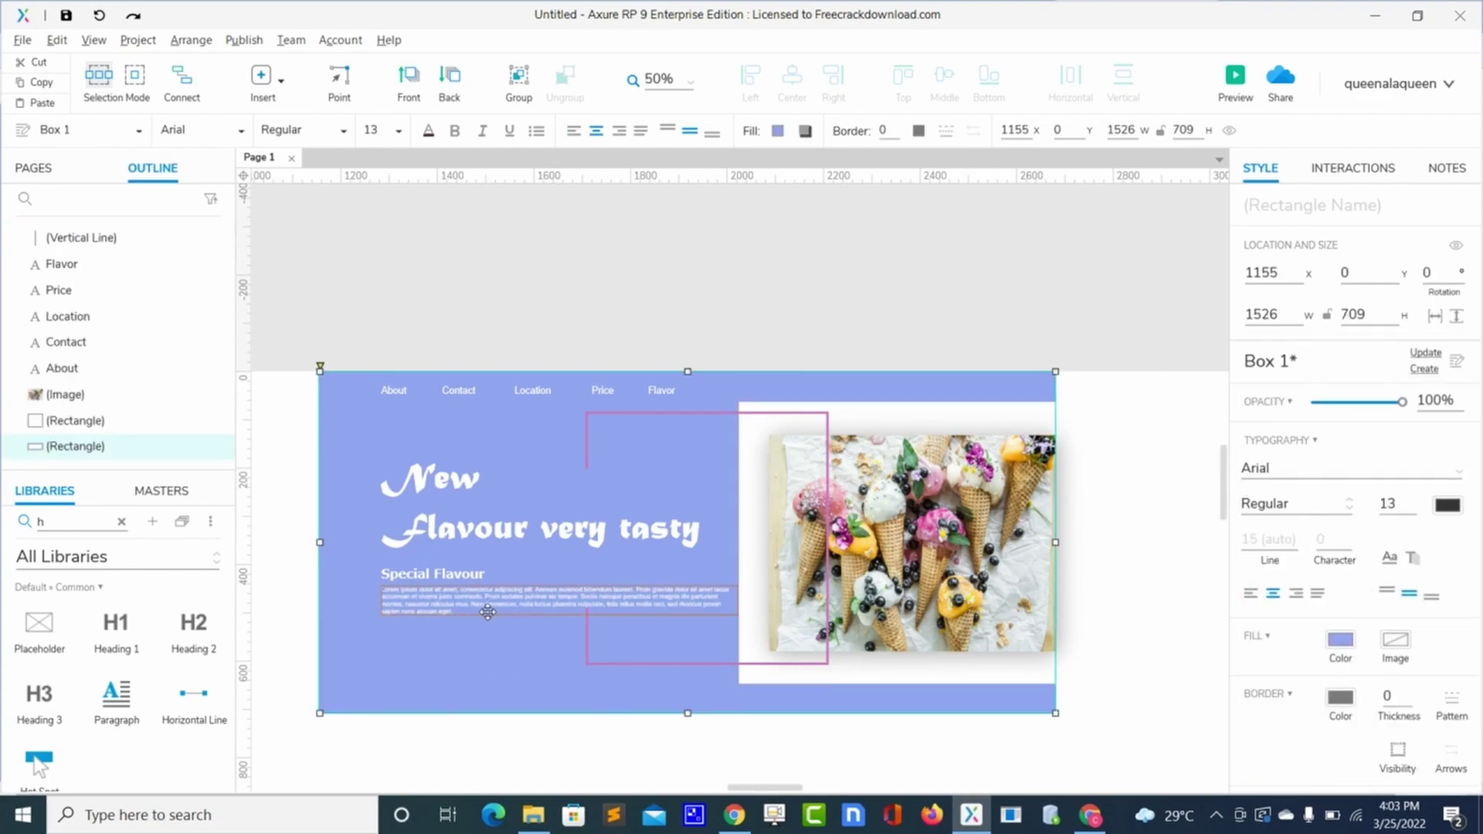
Step: Narrow the lorem ipsum paragraph slightly and reselect it
left_click(703, 601)
left_click_drag(738, 599, 716, 600)
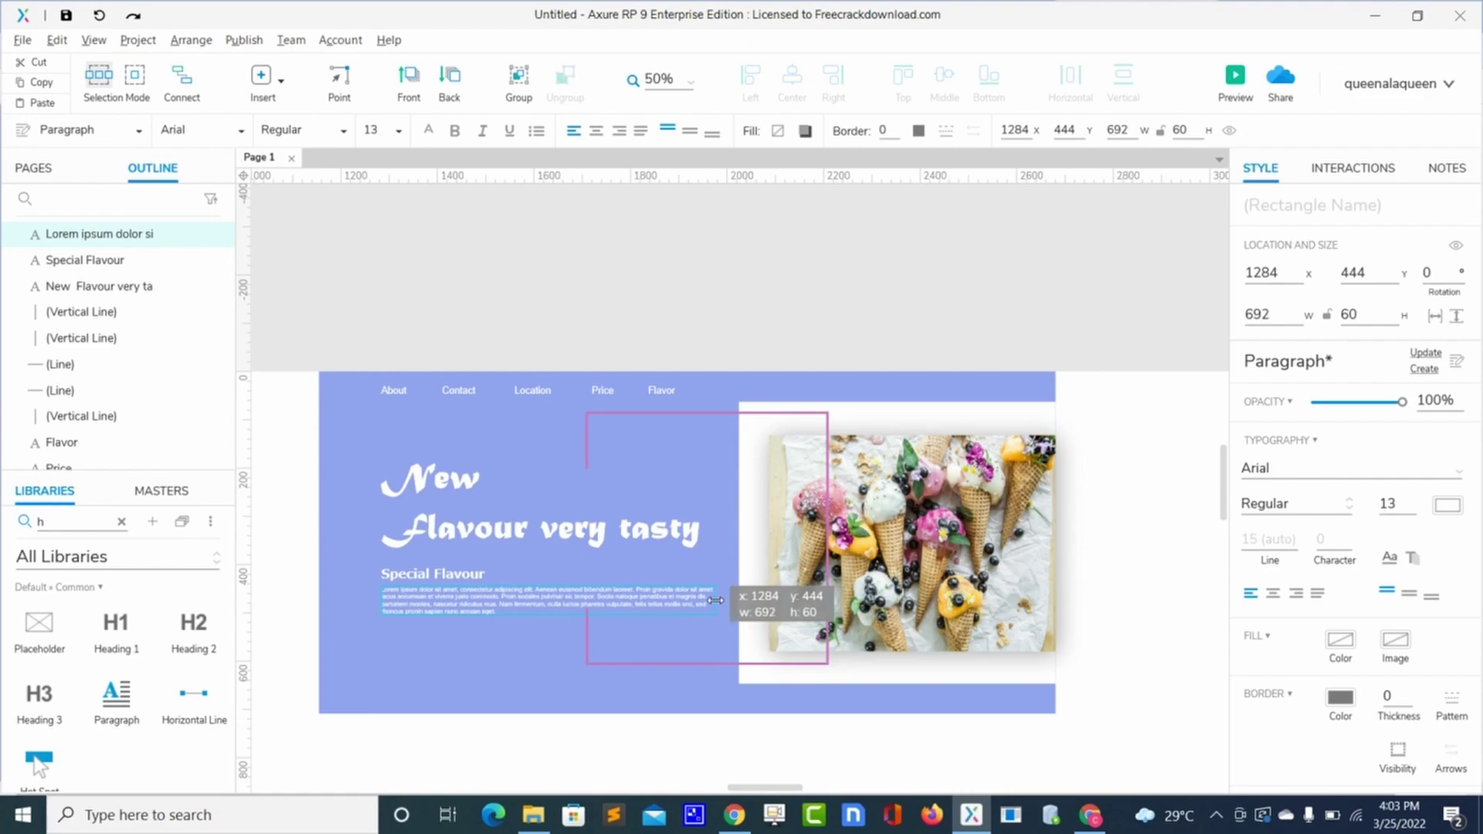
left_click(484, 643)
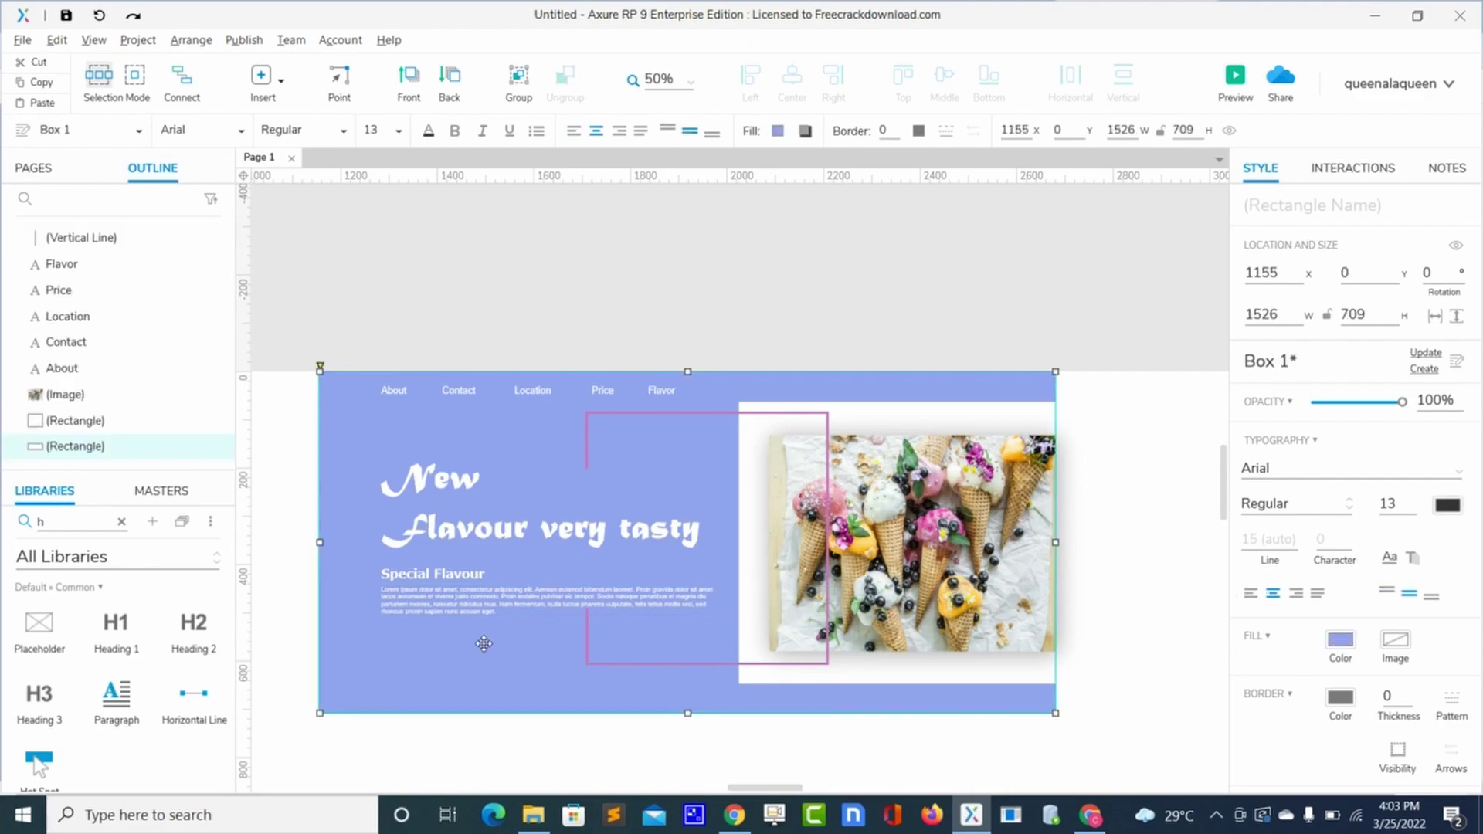
key("Escape")
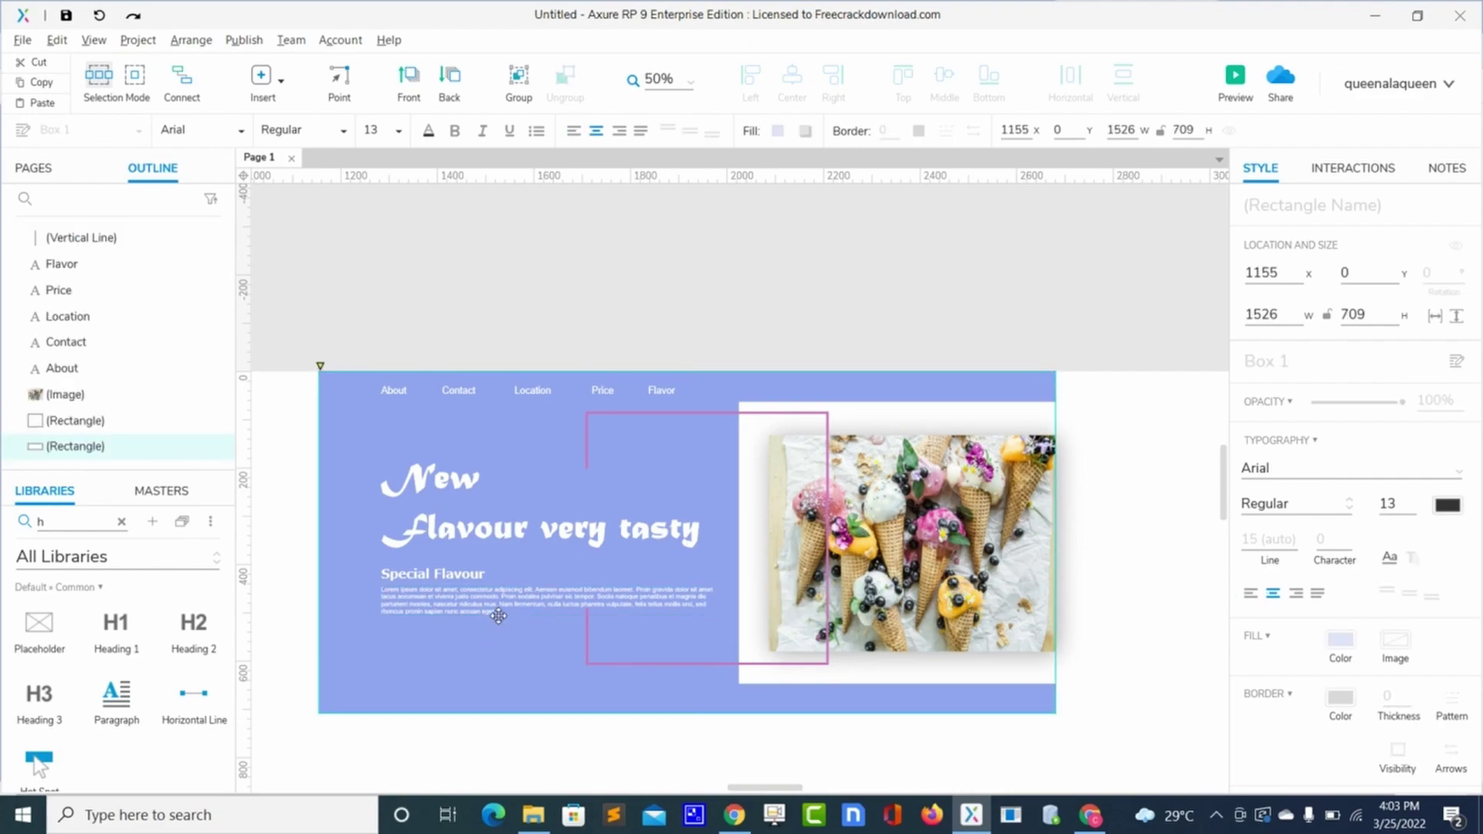
left_click(491, 610)
key("Escape")
left_click(482, 602)
key("Escape")
left_click(601, 596)
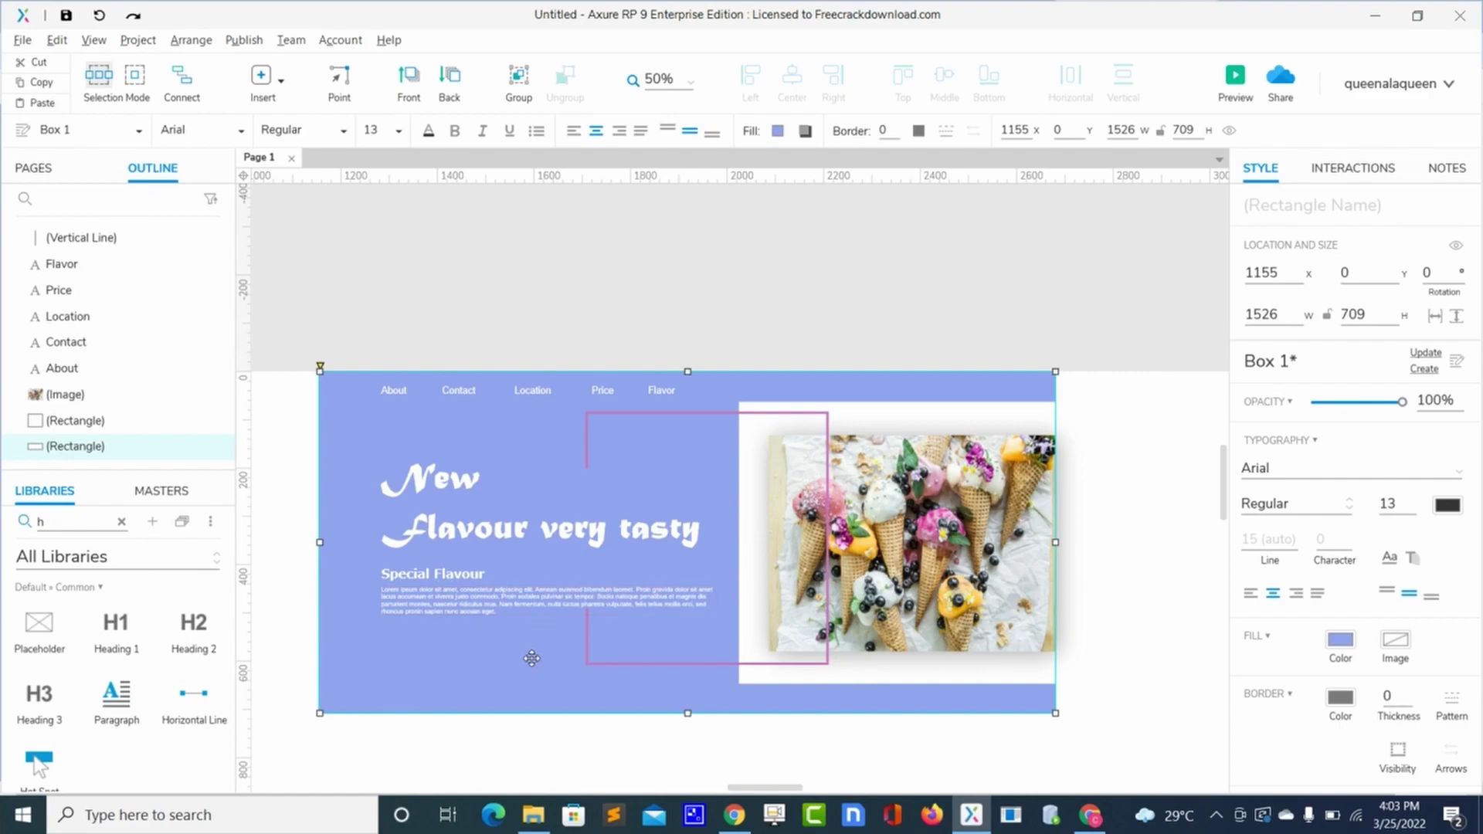
left_click(519, 601)
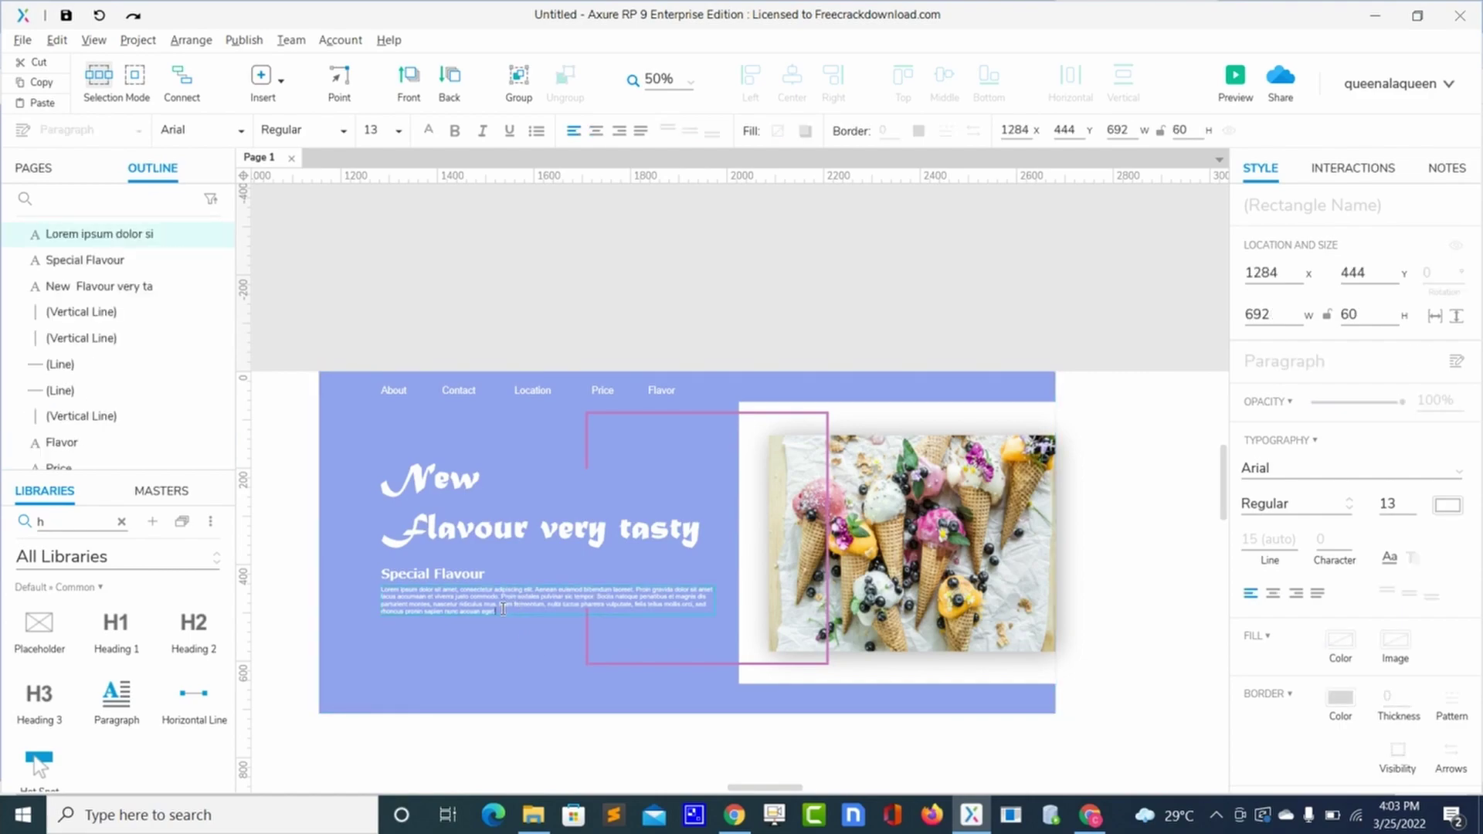
Step: Delete the last line of the lorem ipsum paragraph
double_click(502, 609)
left_click_drag(503, 609, 375, 611)
key("BackSpace")
left_click(413, 647)
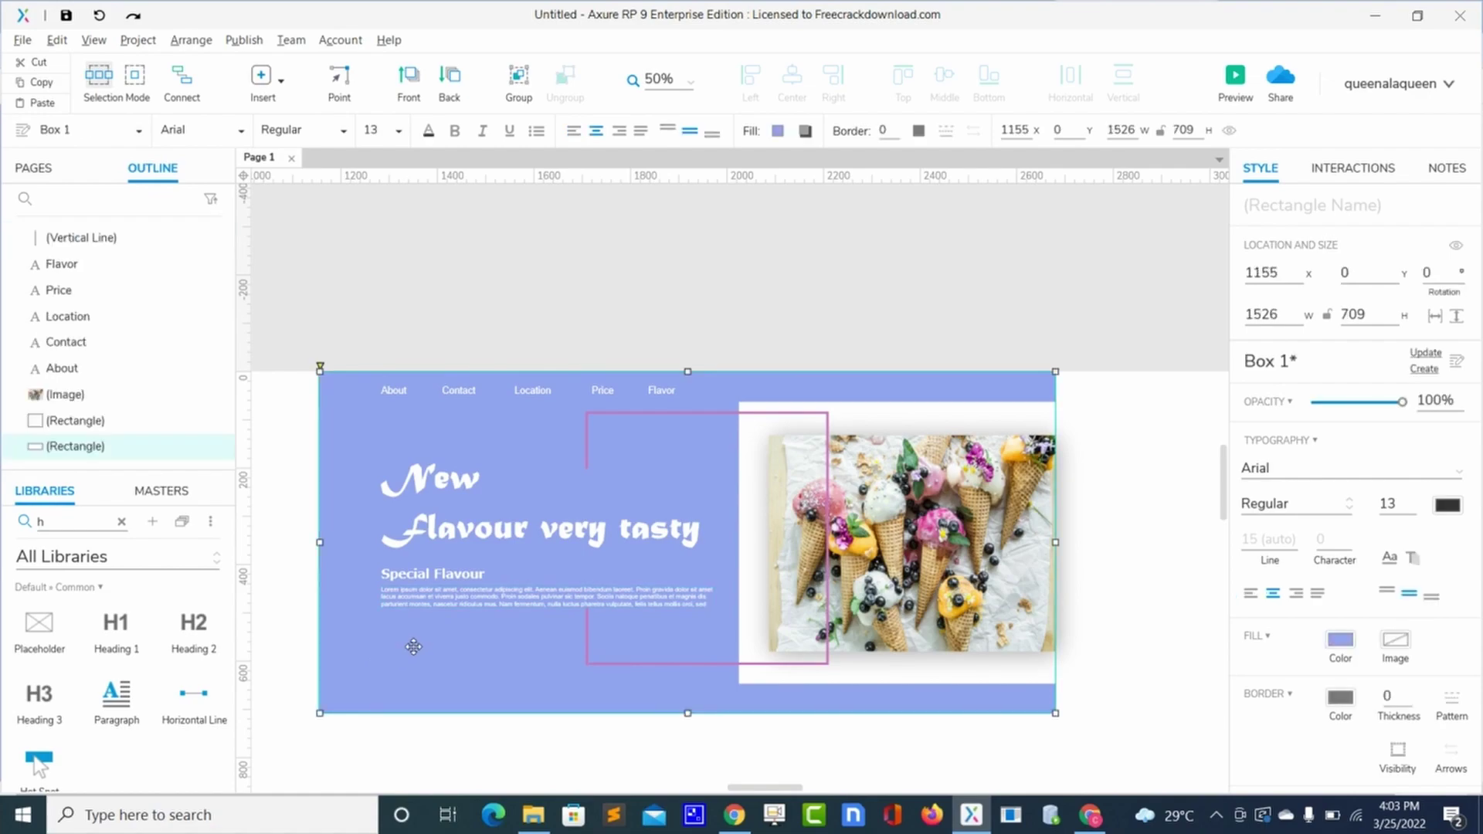
Step: Raise the script heading, then Special Flavour and the paragraph together, a little higher
left_click(411, 544)
left_click_drag(411, 545, 406, 534)
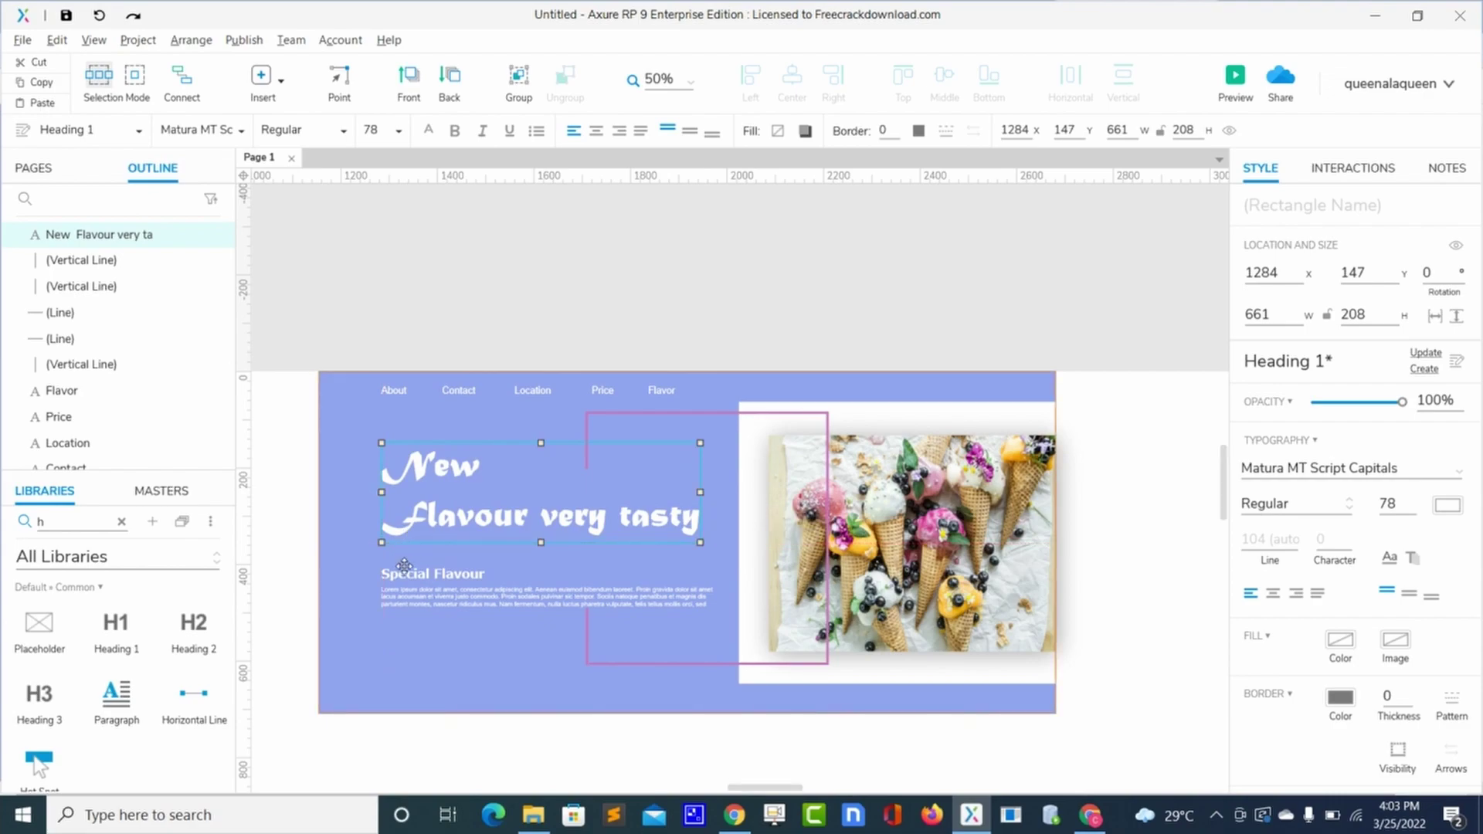
left_click(407, 576)
left_click(405, 597, "shift")
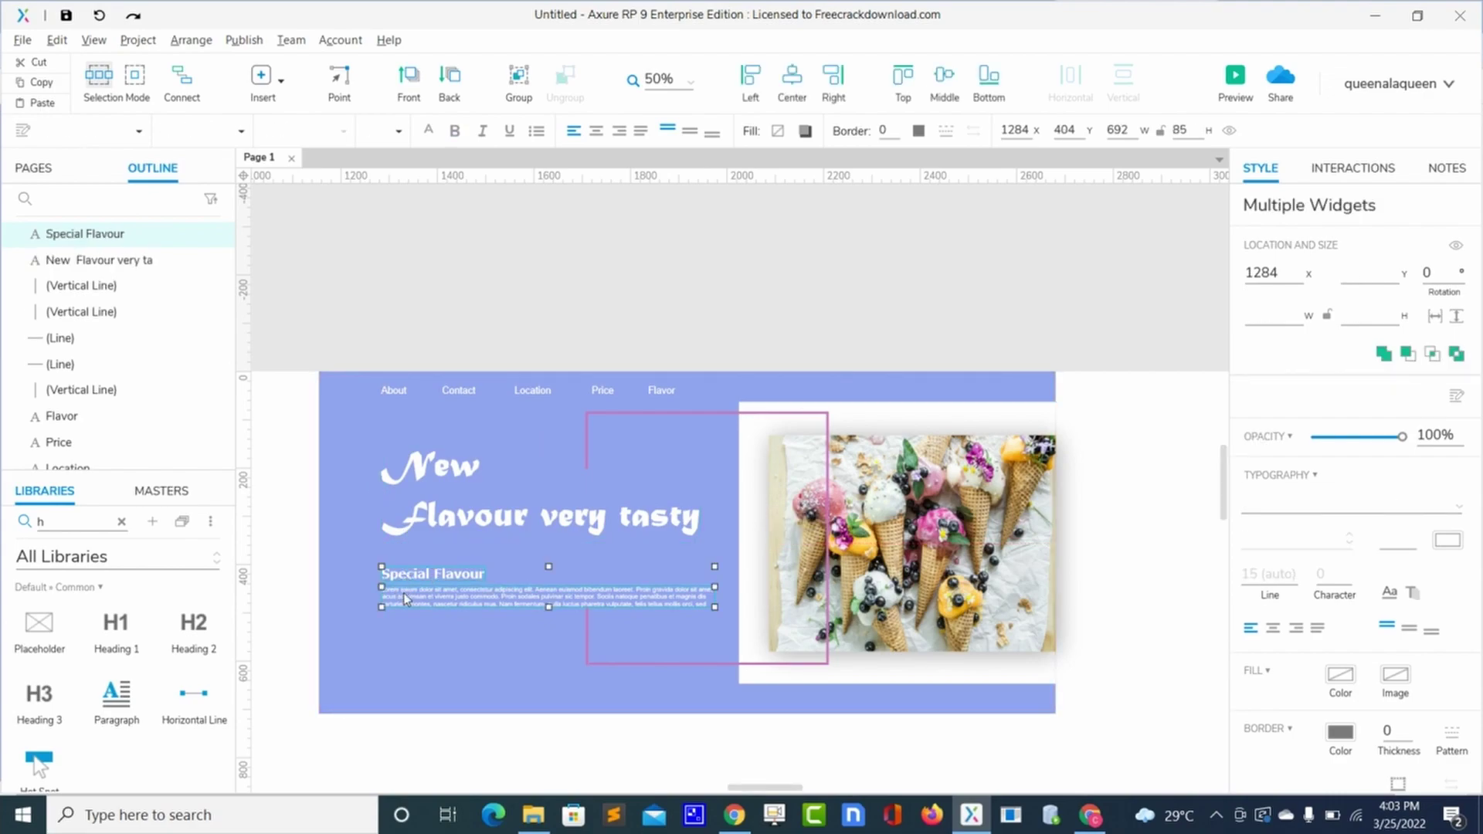
left_click_drag(403, 591, 402, 587)
left_click(403, 630)
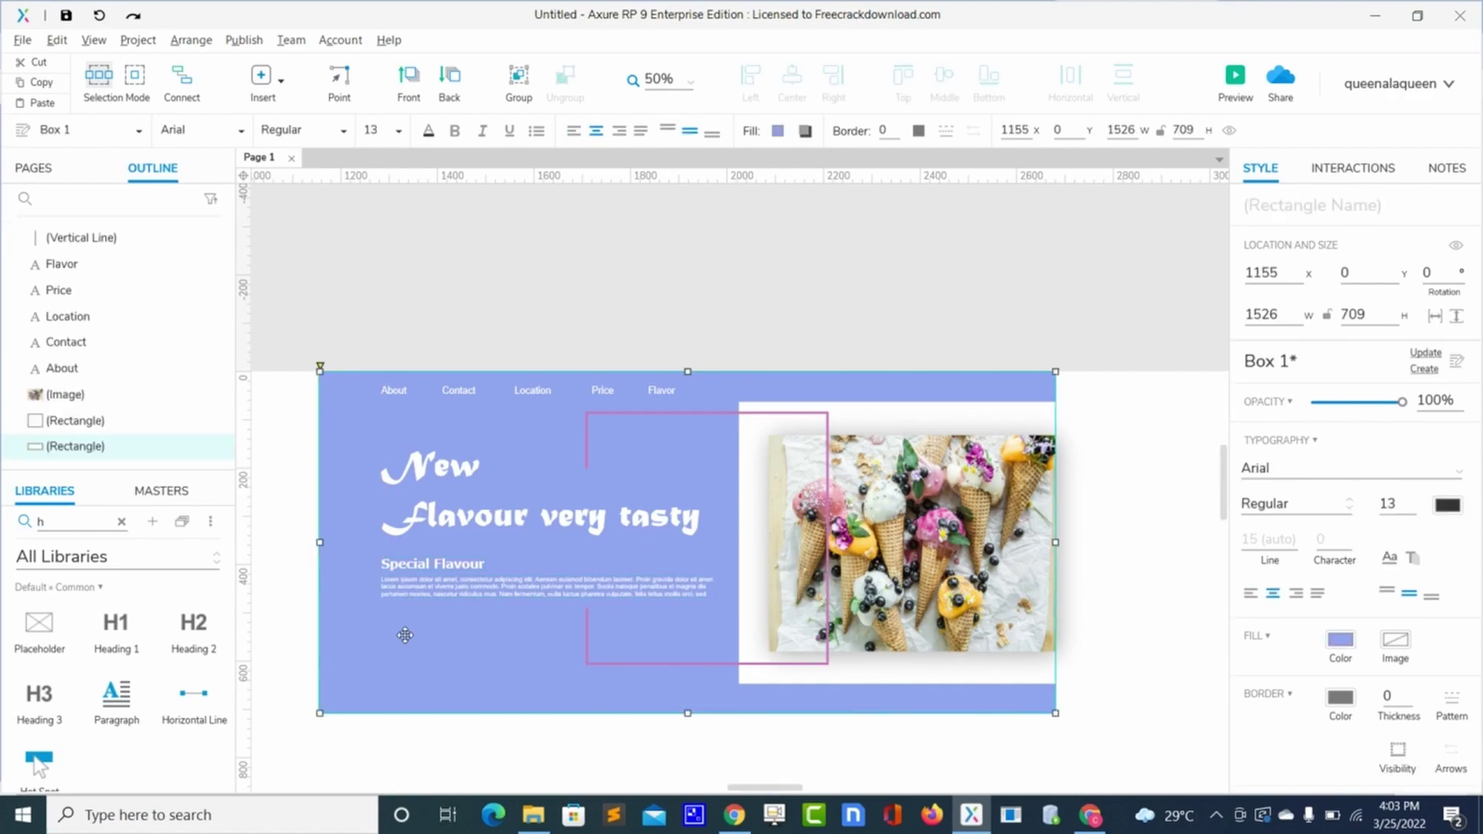
Step: Place a Primary Button below the paragraph and size it to 331 by 95
left_click(122, 523)
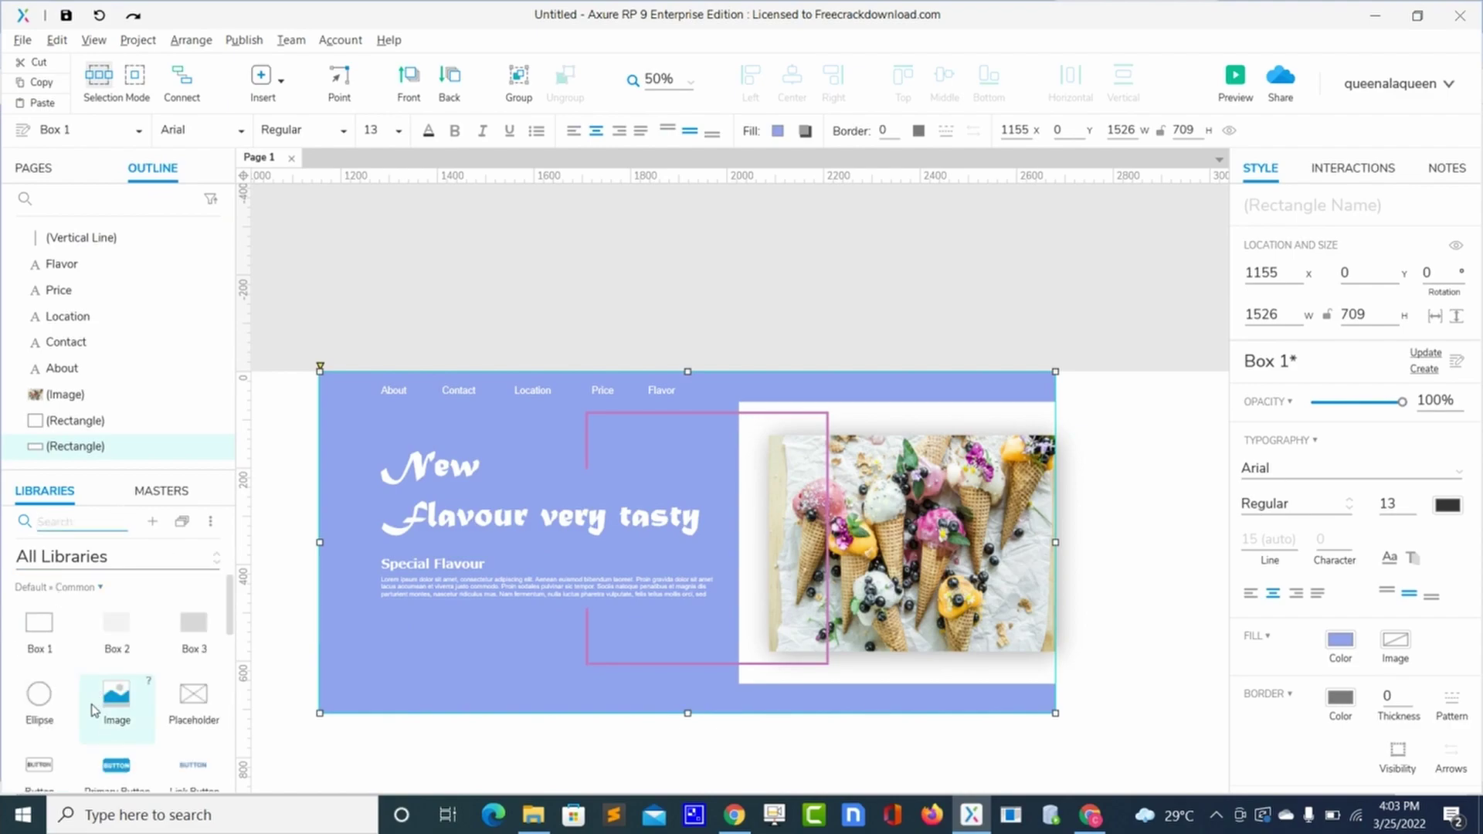
left_click_drag(117, 776, 373, 647)
double_click(1268, 315)
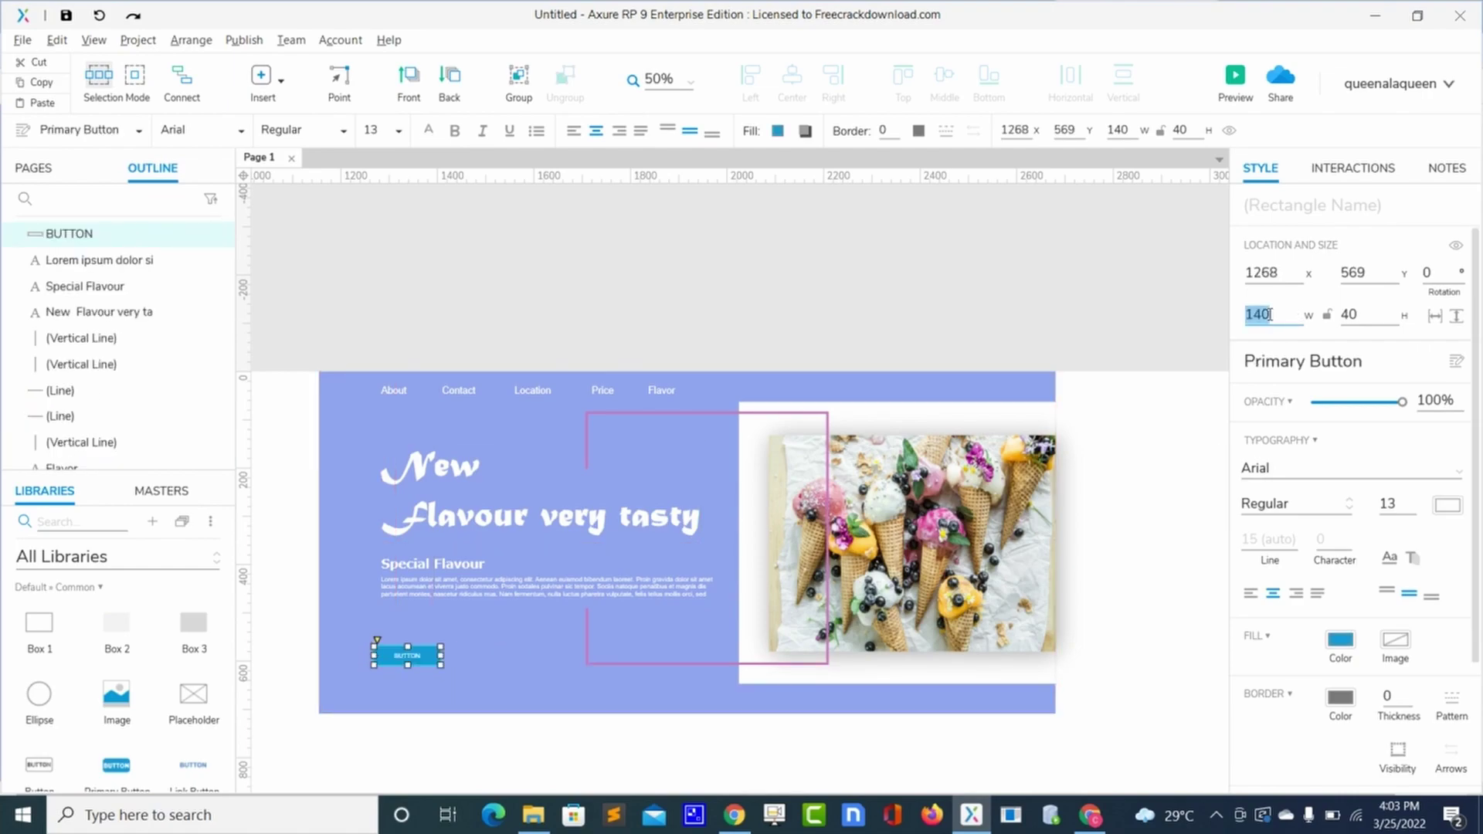
type("331")
left_click(1358, 312)
double_click(1357, 312)
type("9")
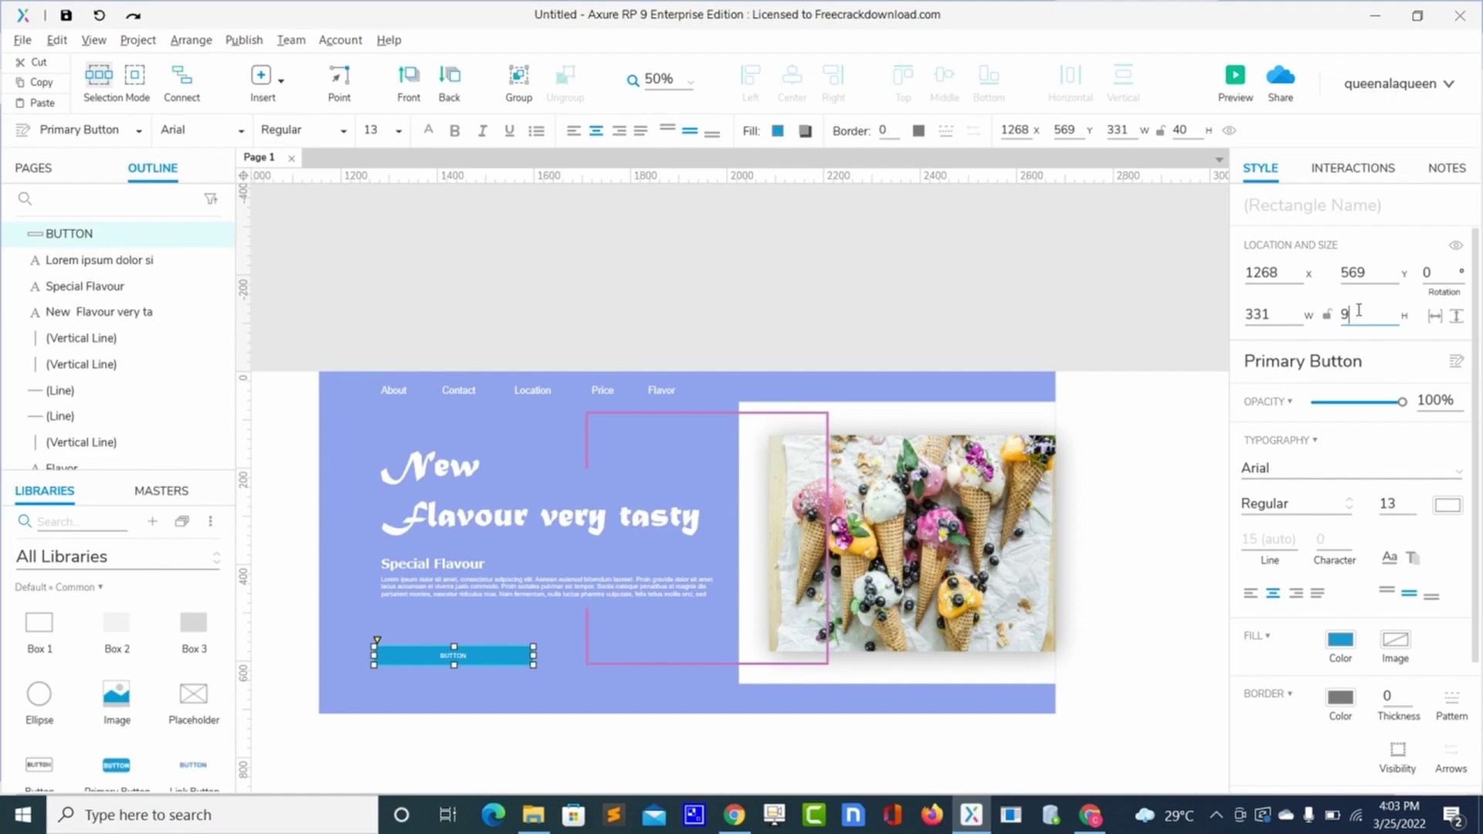
type("5")
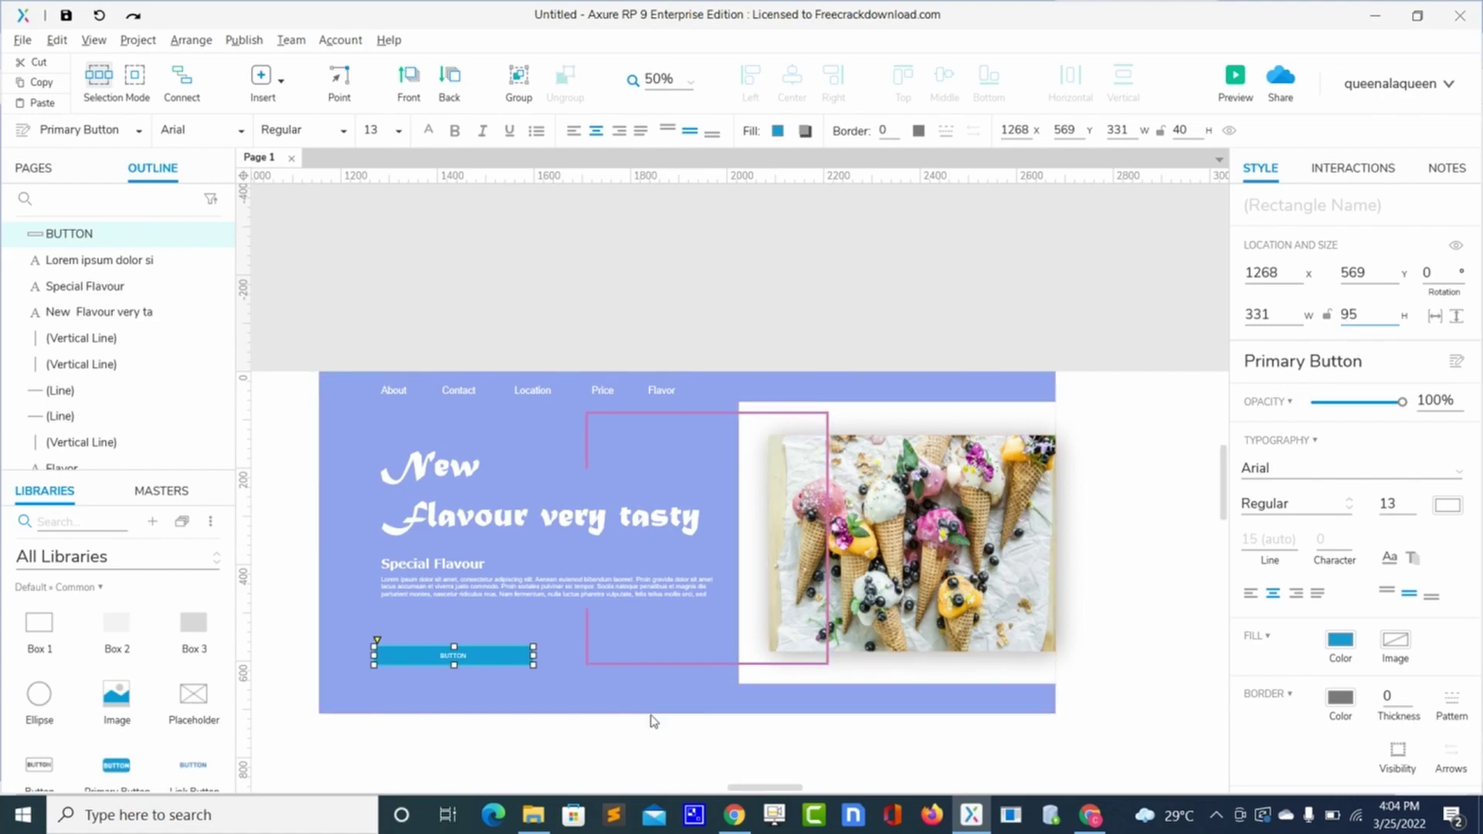
left_click(649, 682)
Step: Make the button's label bold at font size 25
left_click(488, 672)
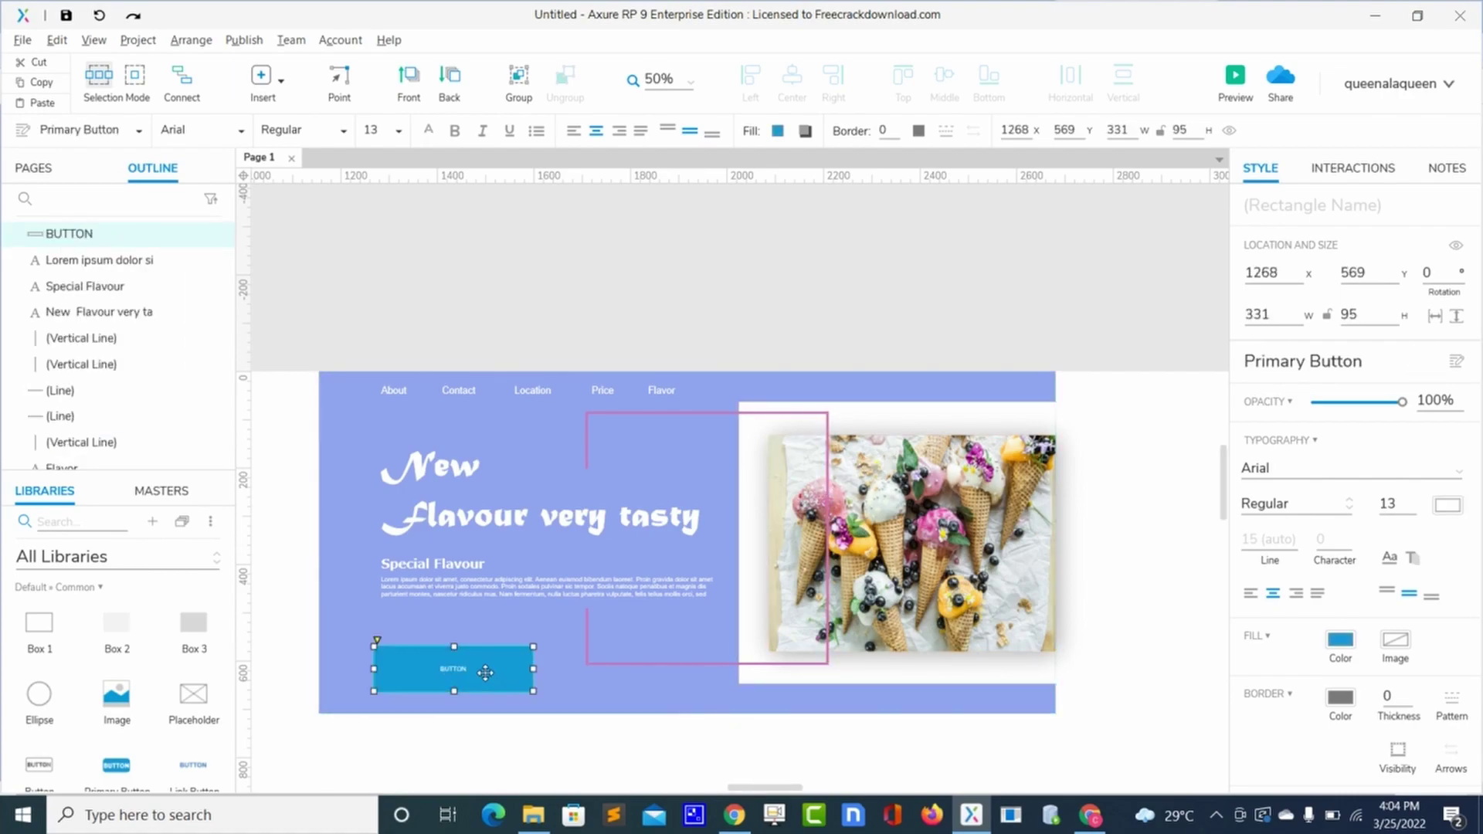
double_click(457, 669)
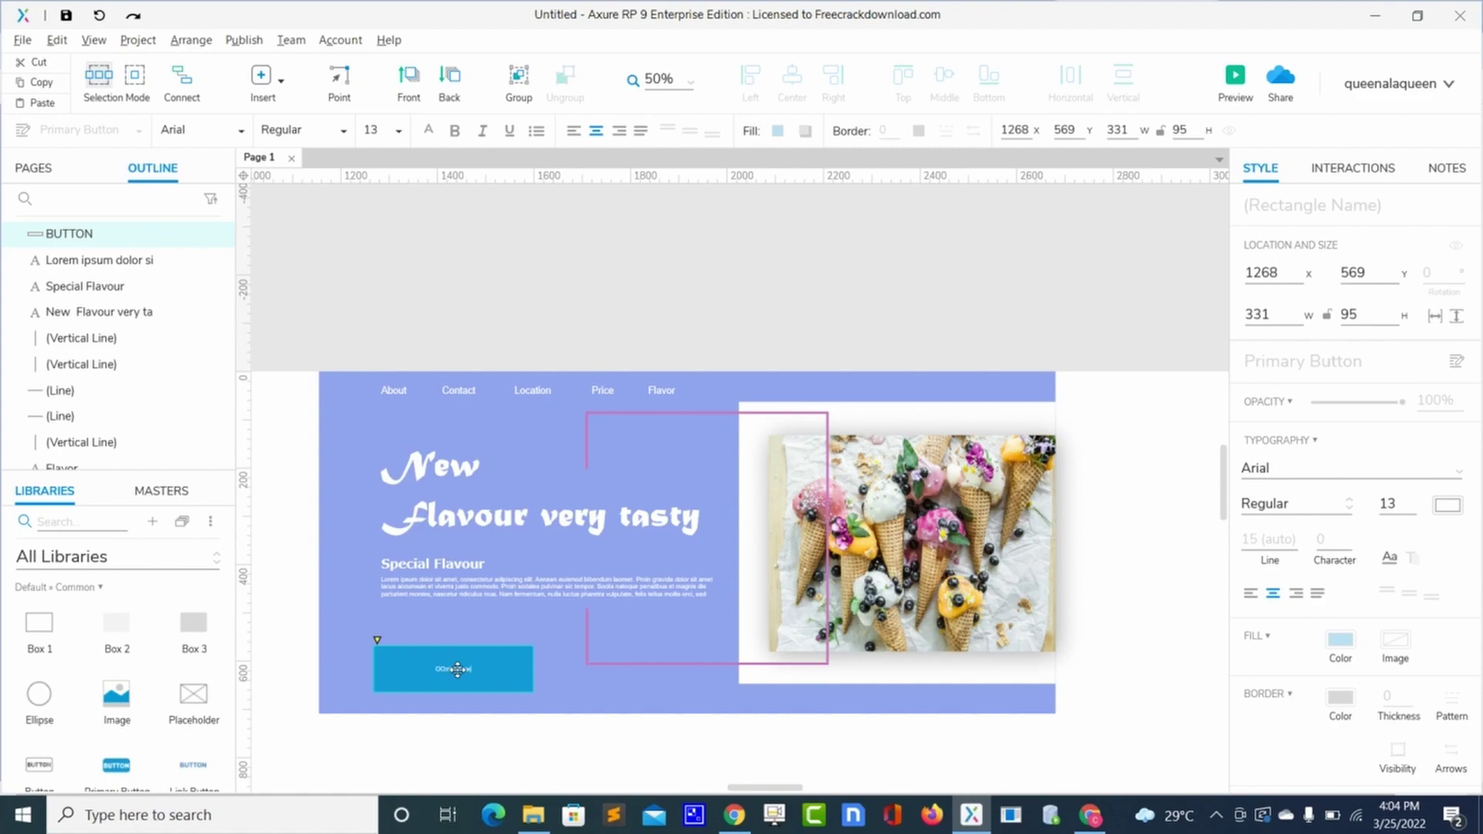
key("ctrl+a")
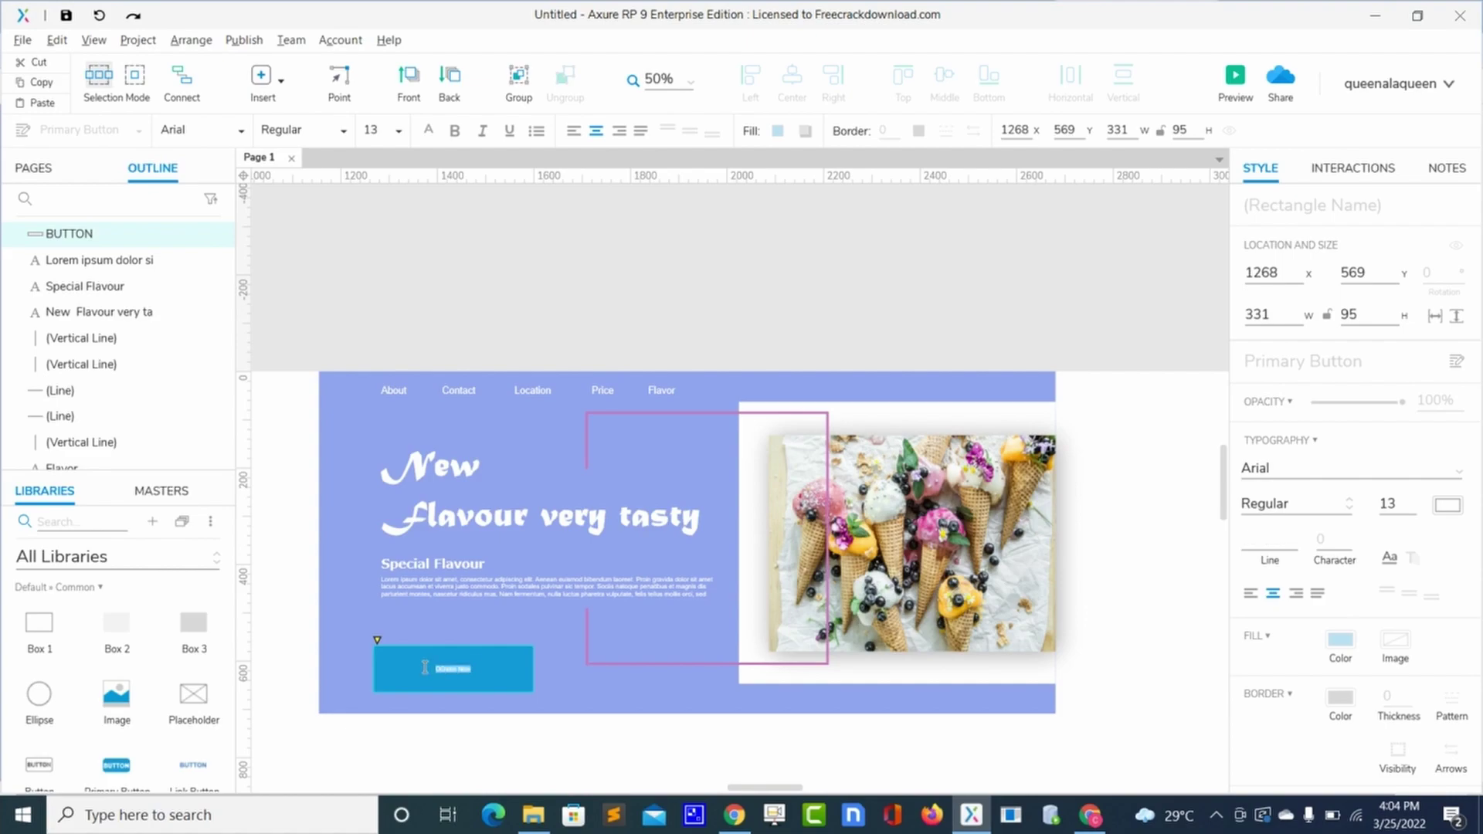
double_click(1388, 503)
type("25")
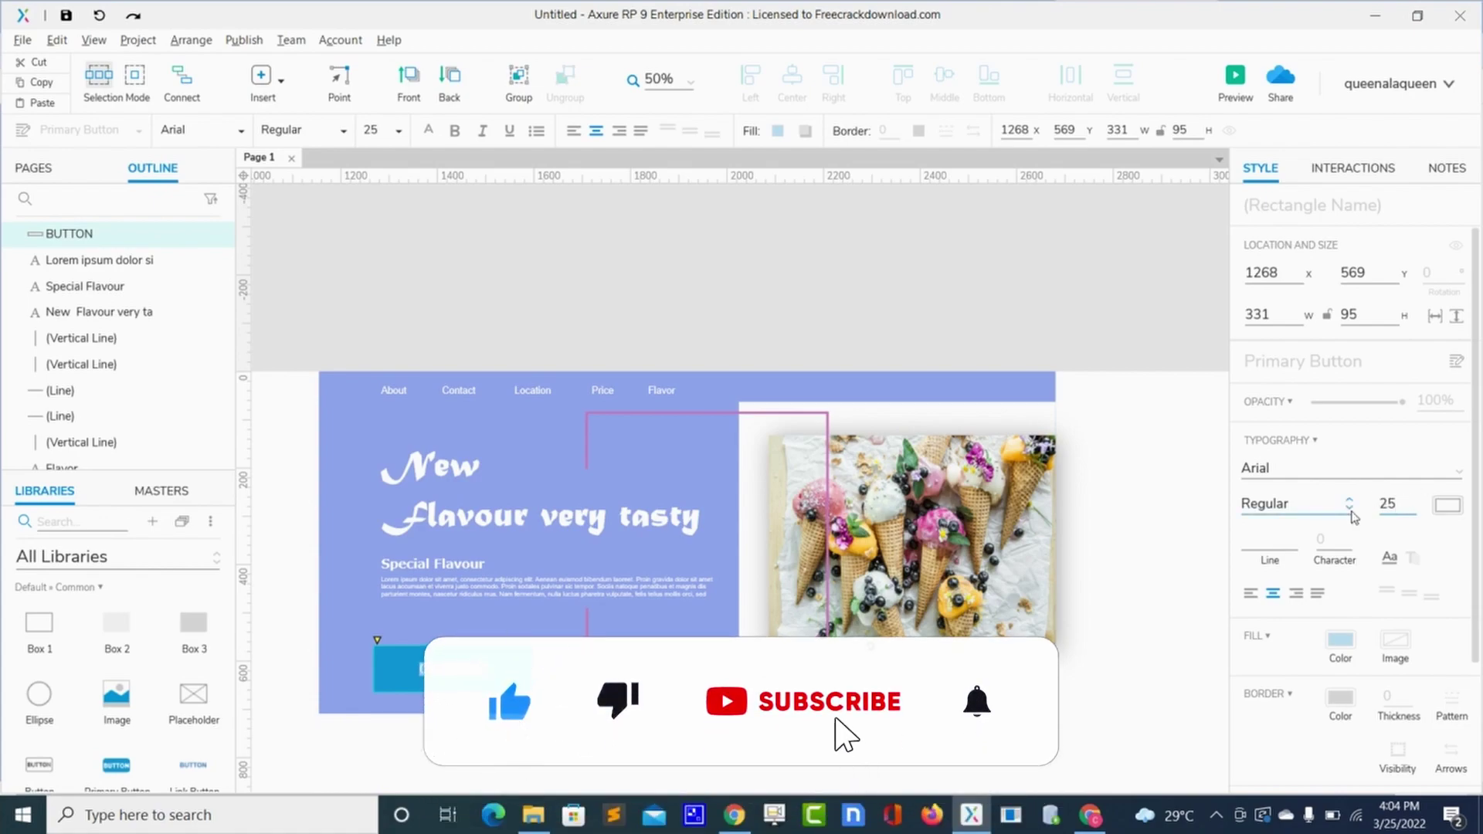
left_click(1353, 516)
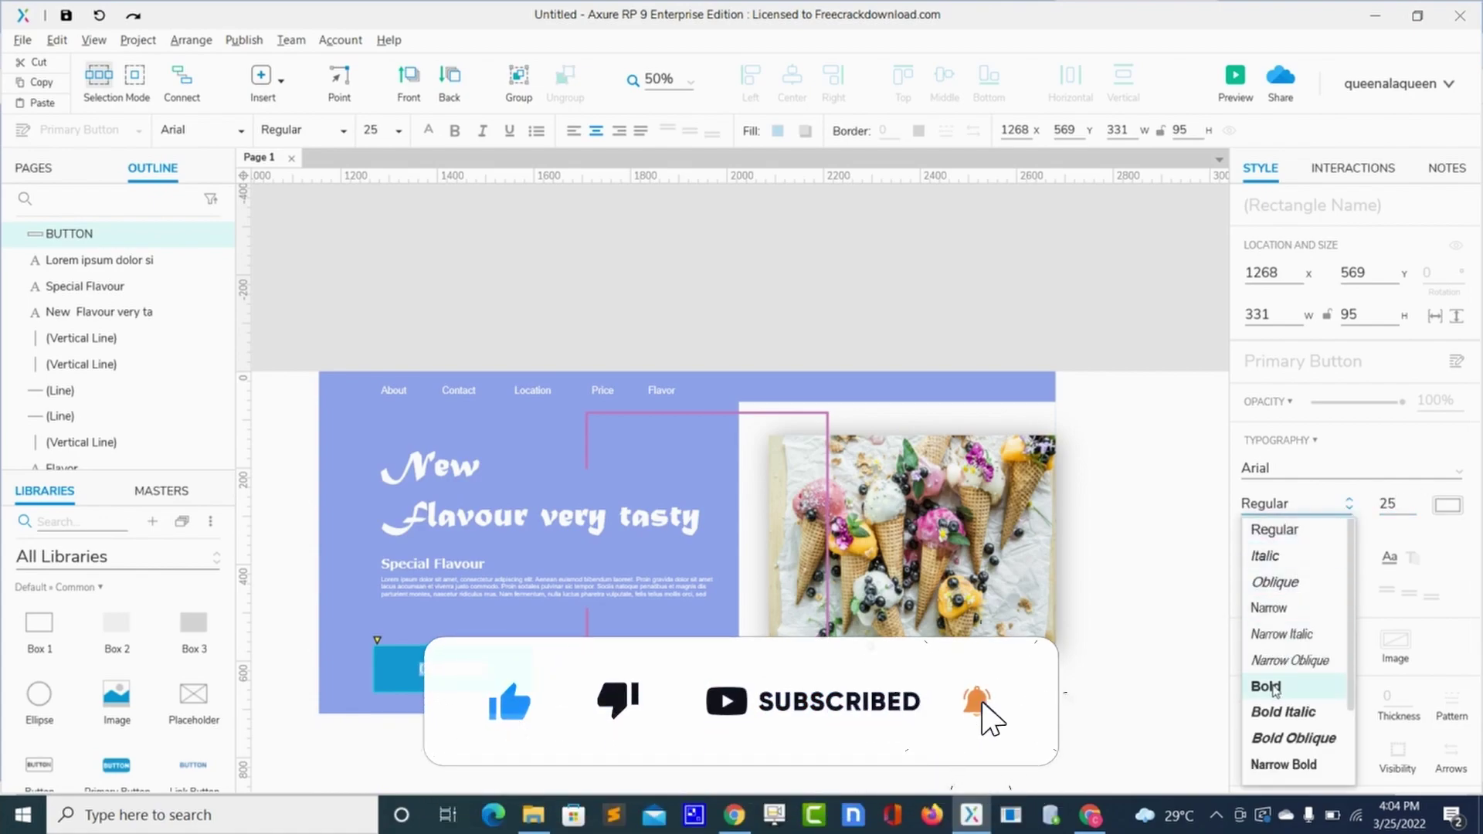
left_click(1271, 687)
Step: Fix the doubled O so the button label reads 'Order Now'
left_click(438, 670)
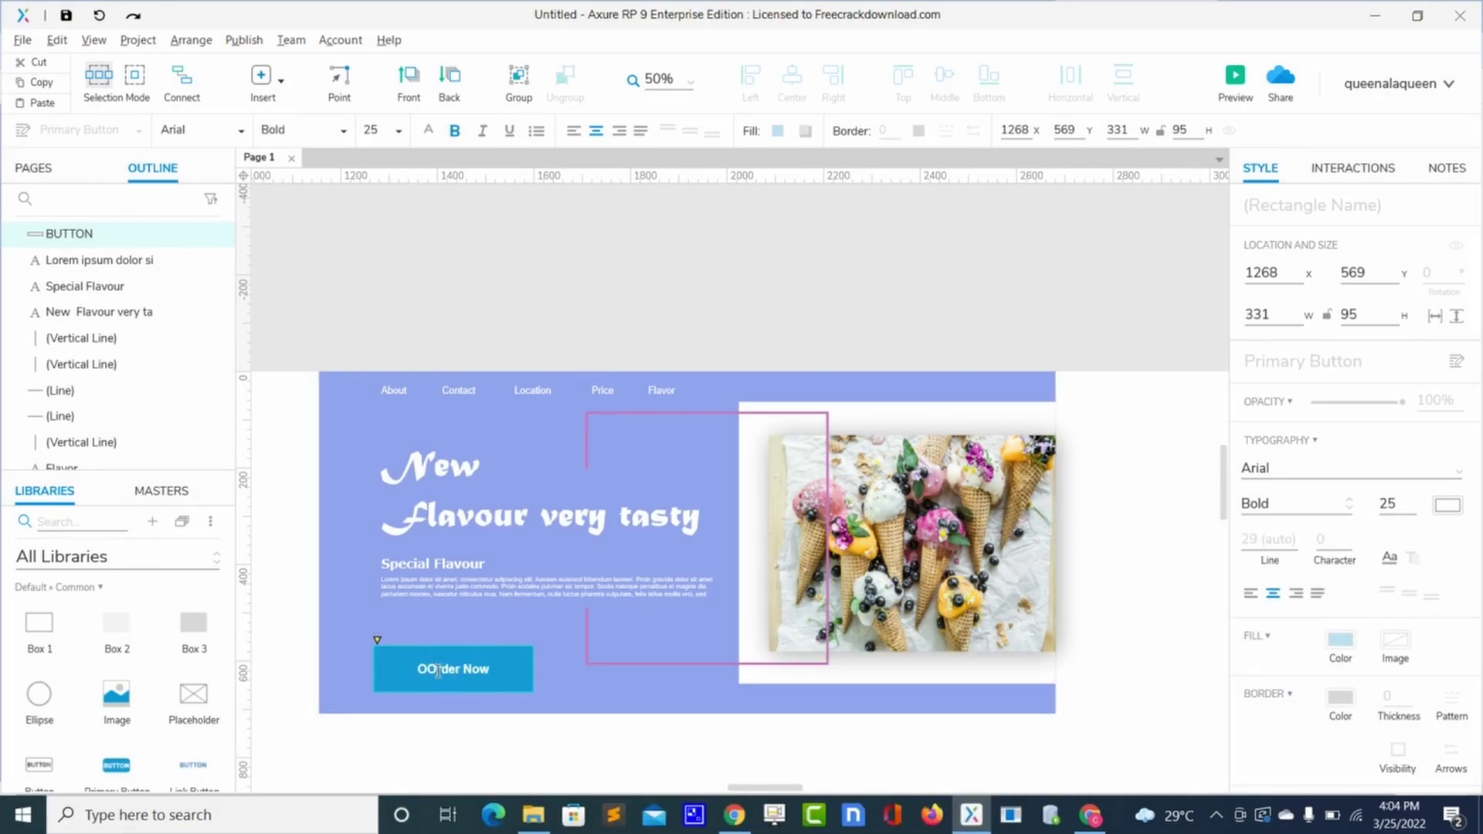
key("BackSpace")
key("BackSpace")
type("O")
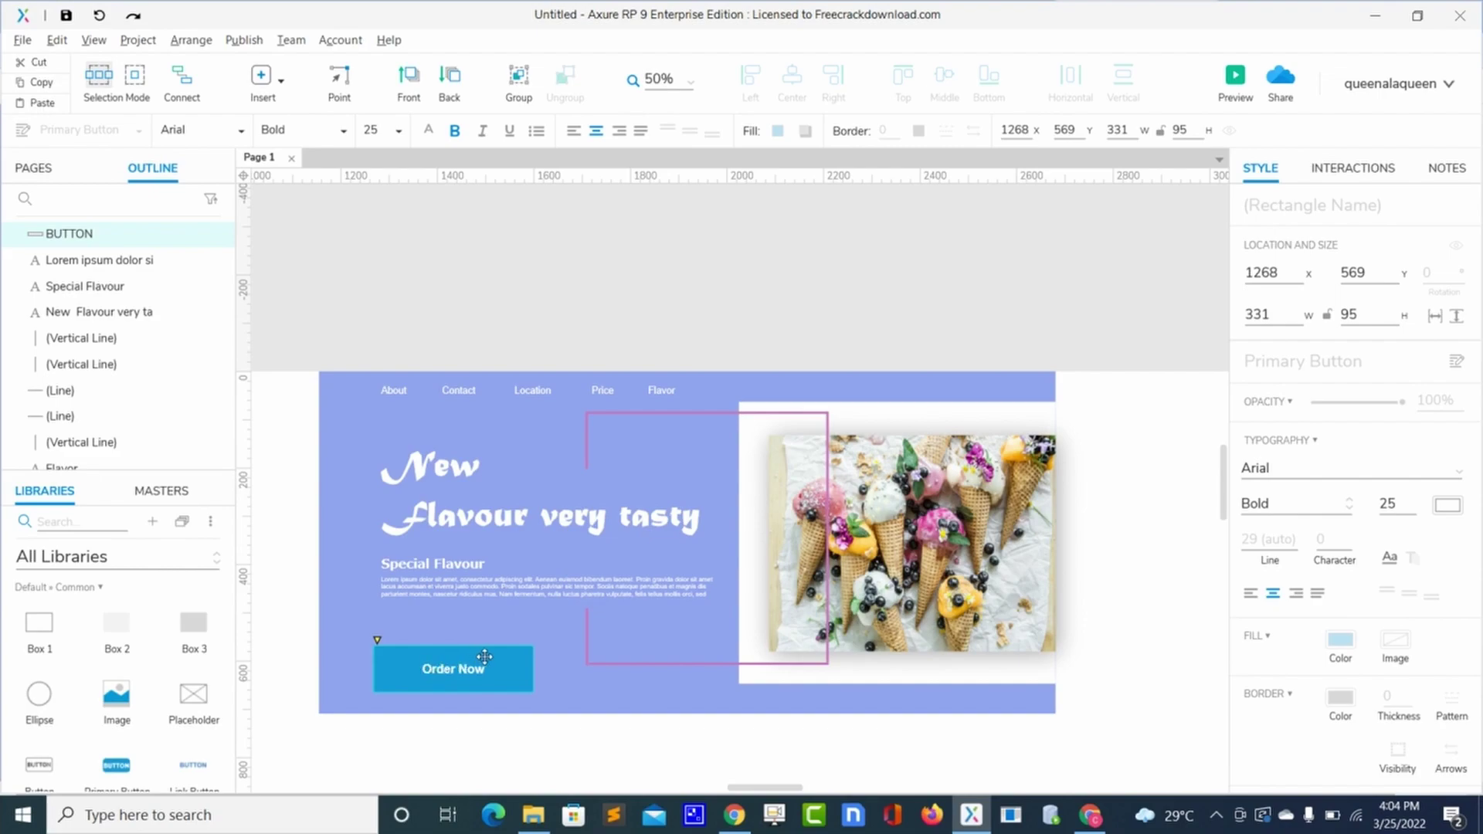
left_click(577, 690)
left_click(519, 681)
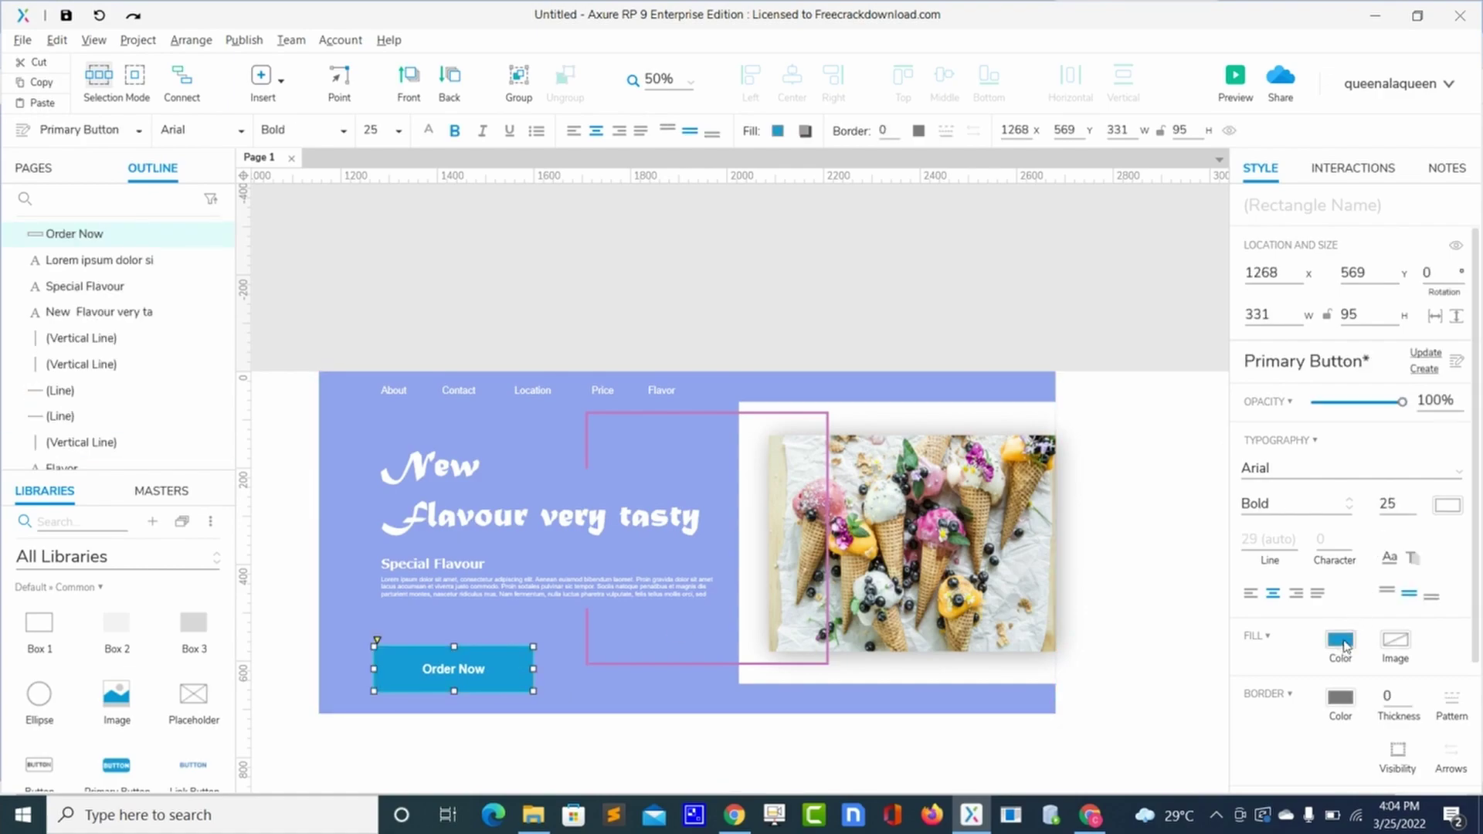
Step: Fill the Order Now button with the pink #C973BC swatch
left_click(1343, 642)
left_click(1272, 691)
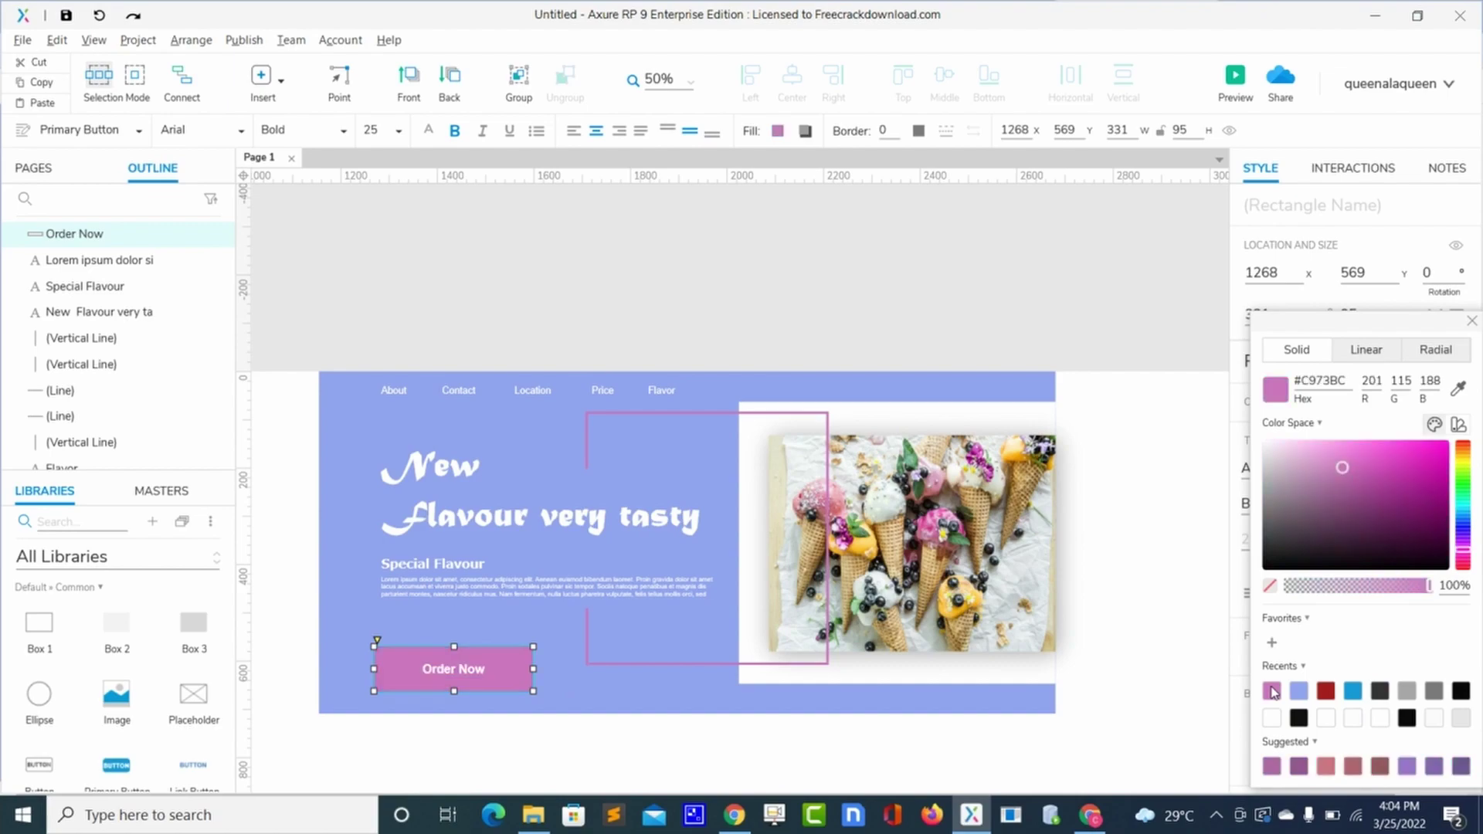
left_click(773, 706)
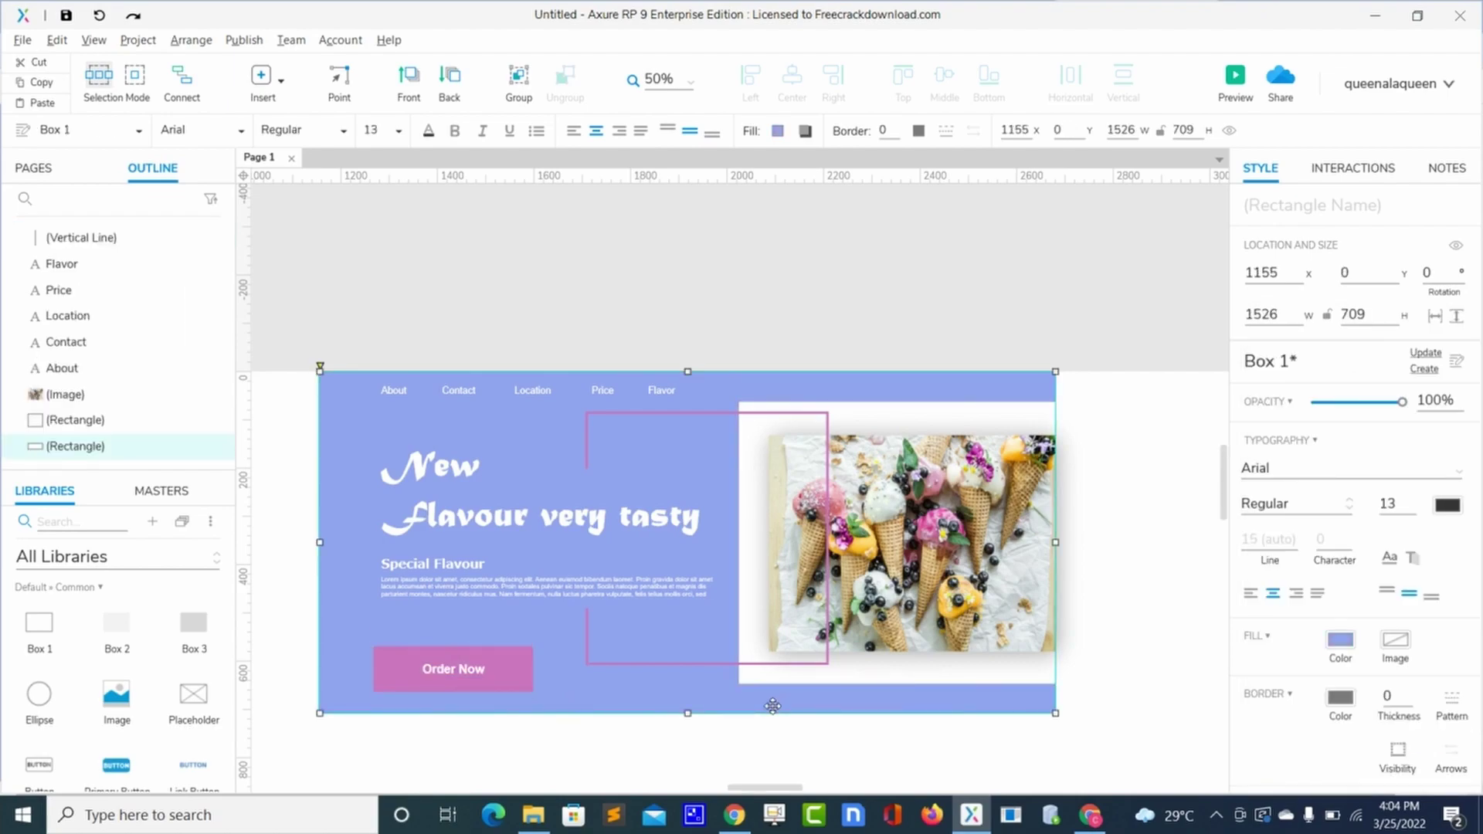
Step: Enlarge the Order Now label text to size 30
double_click(473, 669)
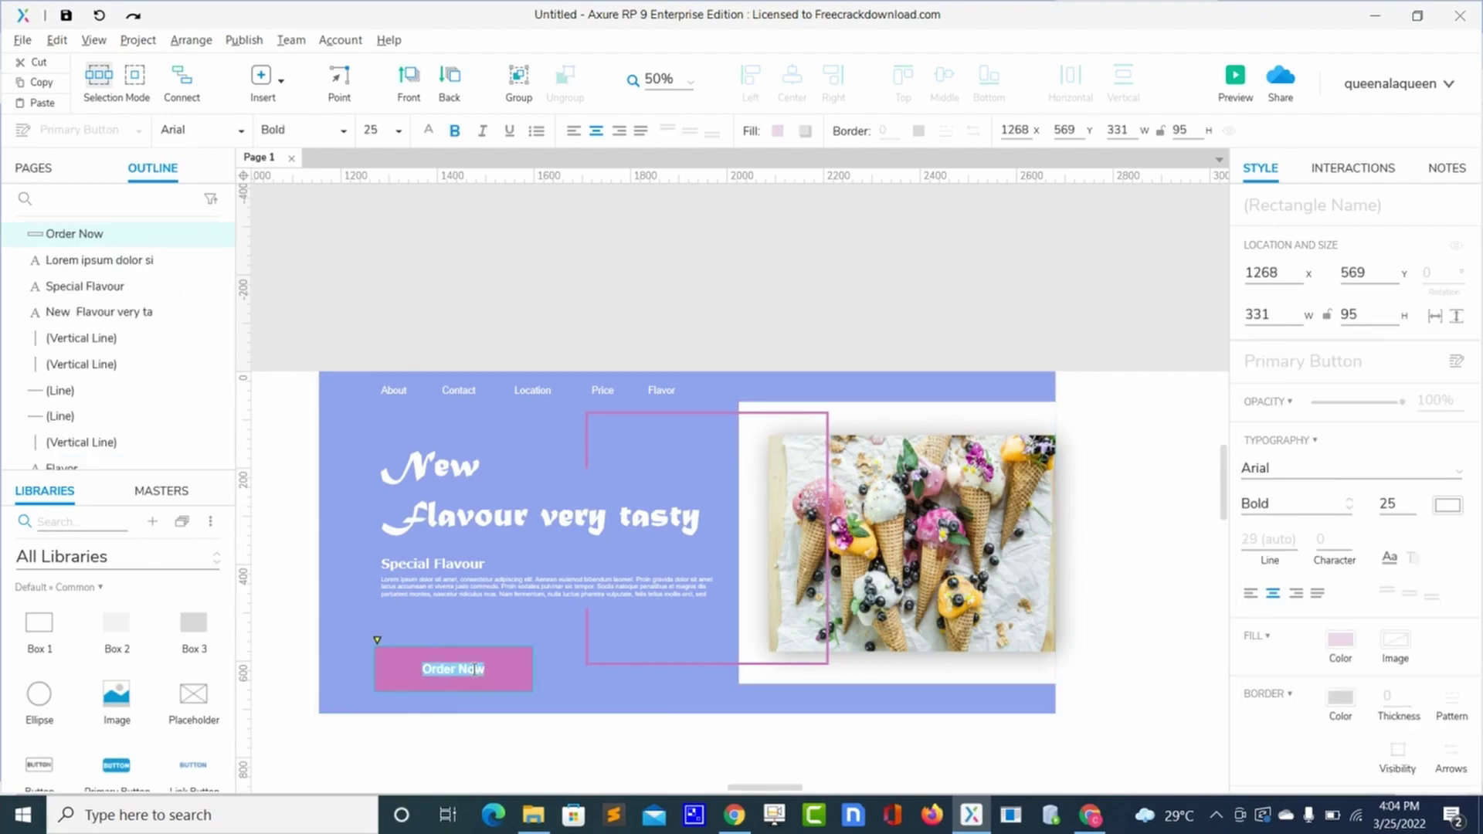
double_click(1387, 502)
type("30")
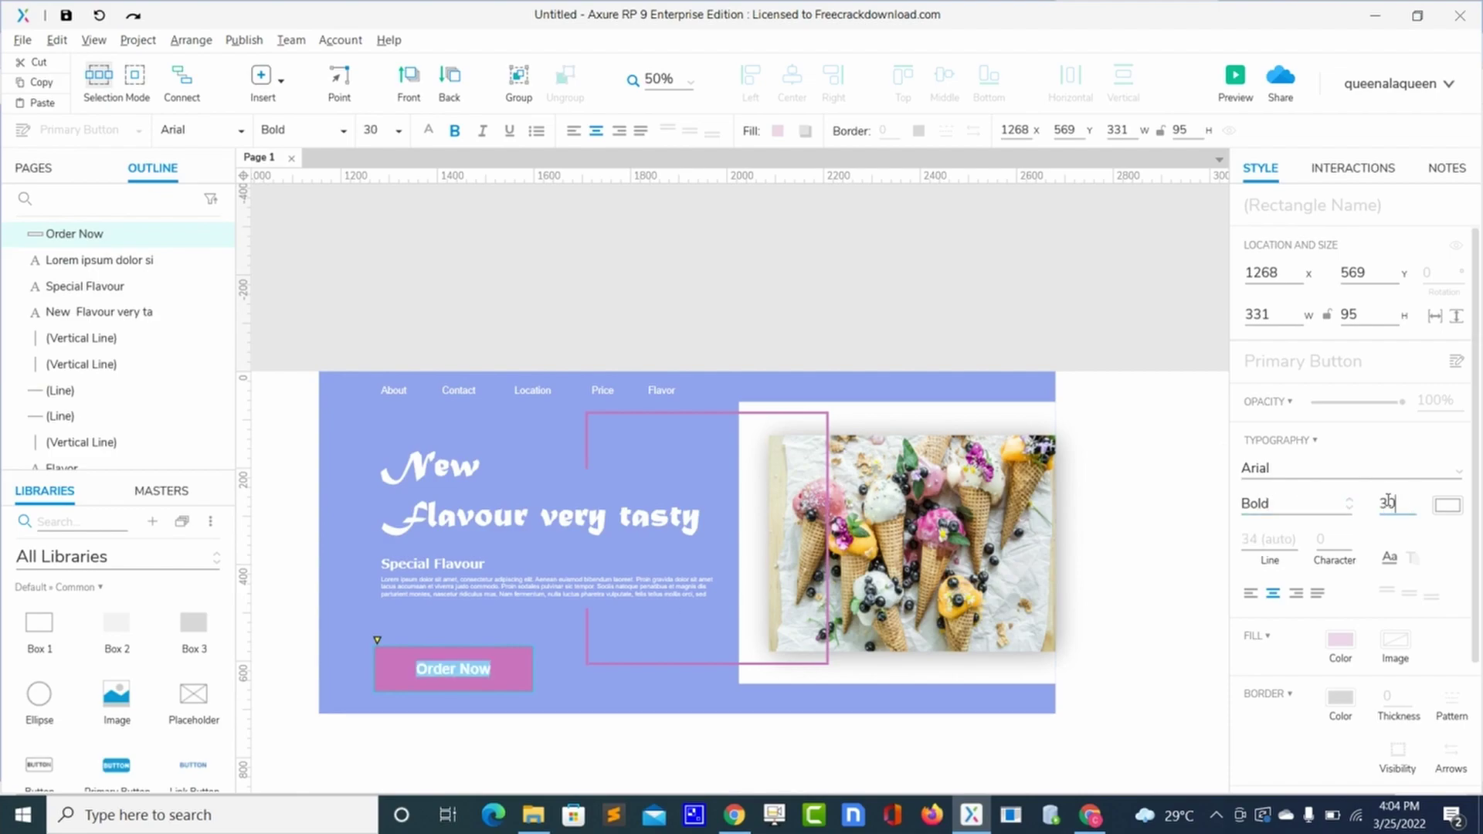
left_click(615, 691)
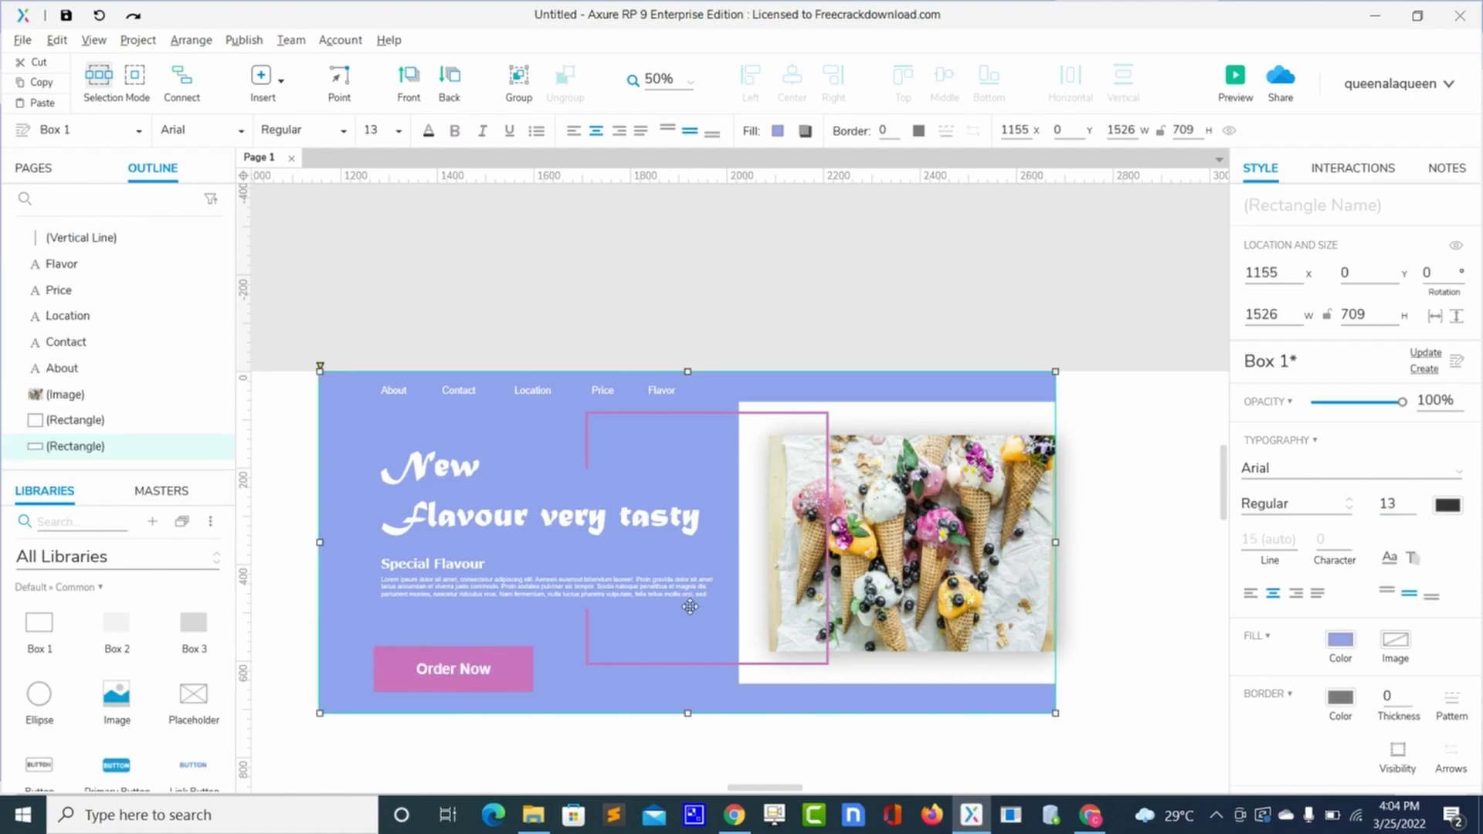
Step: Copy the Contact nav label to the bar's right end and change it to 'Sign In' at size 17
left_click(463, 390)
left_click_drag(465, 395, 1013, 392)
double_click(1012, 390)
type("S")
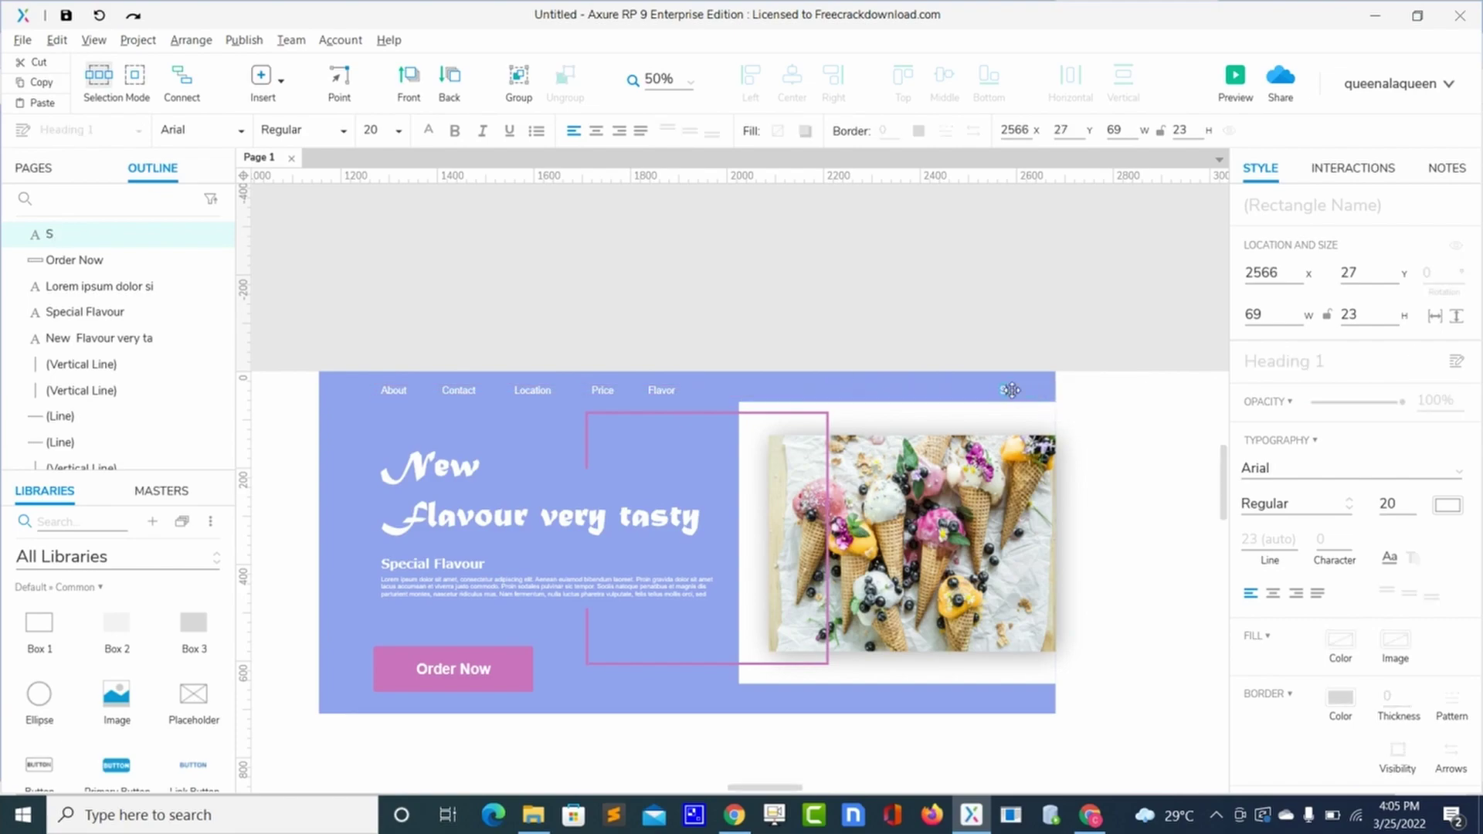
type("ign In")
left_click_drag(1030, 390, 999, 391)
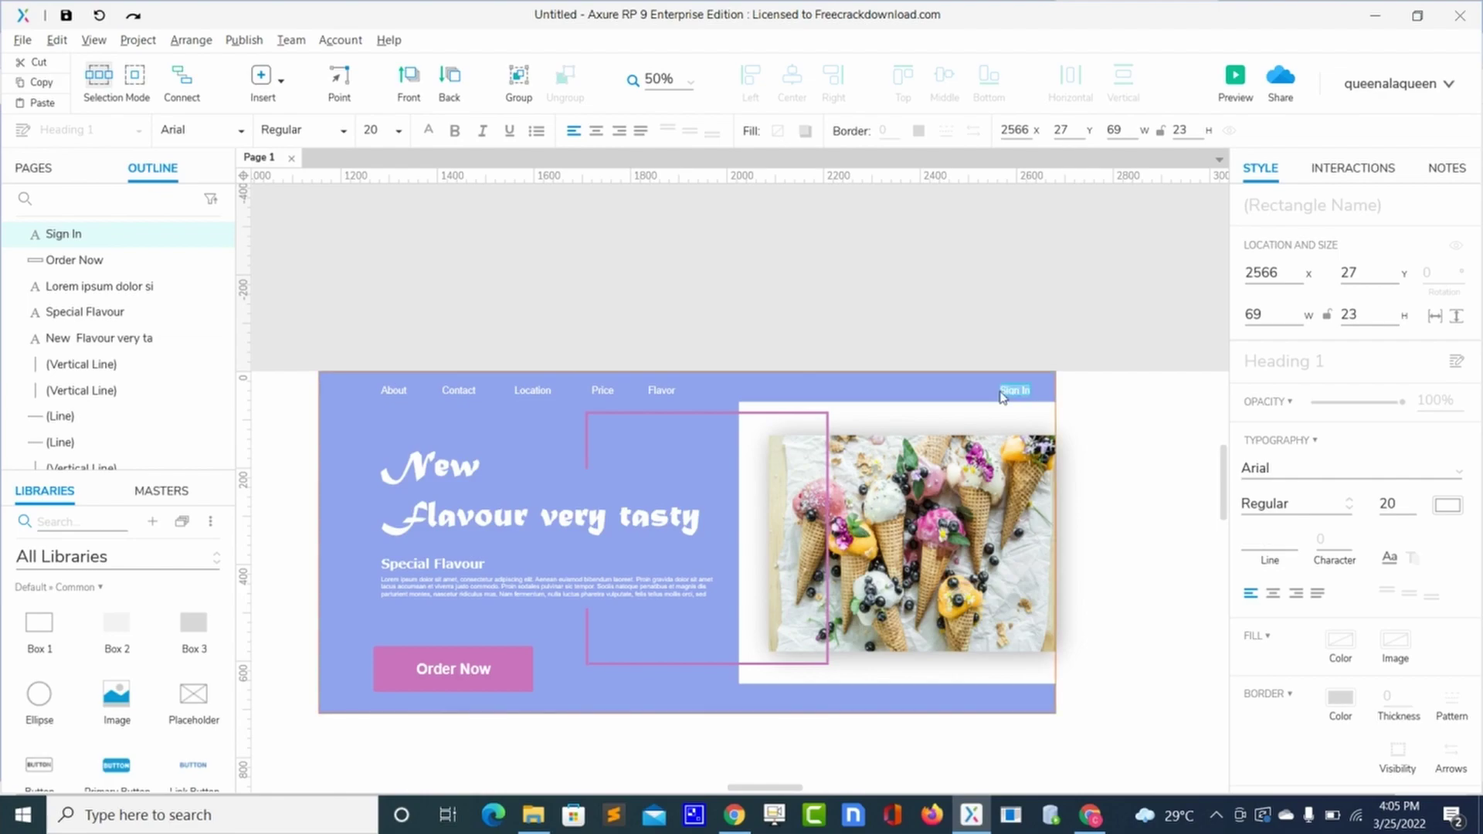
left_click(1386, 501)
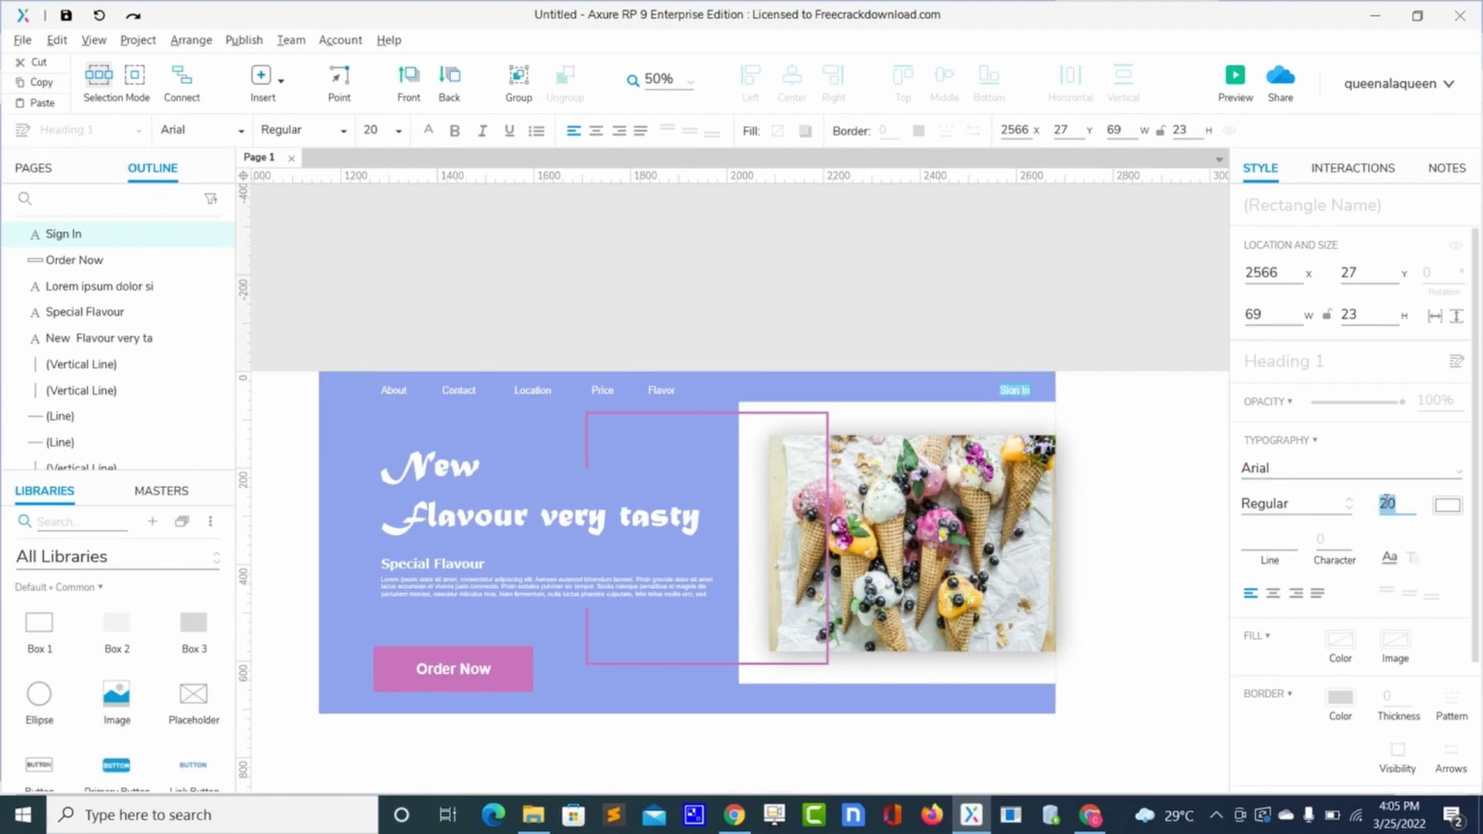
type("17")
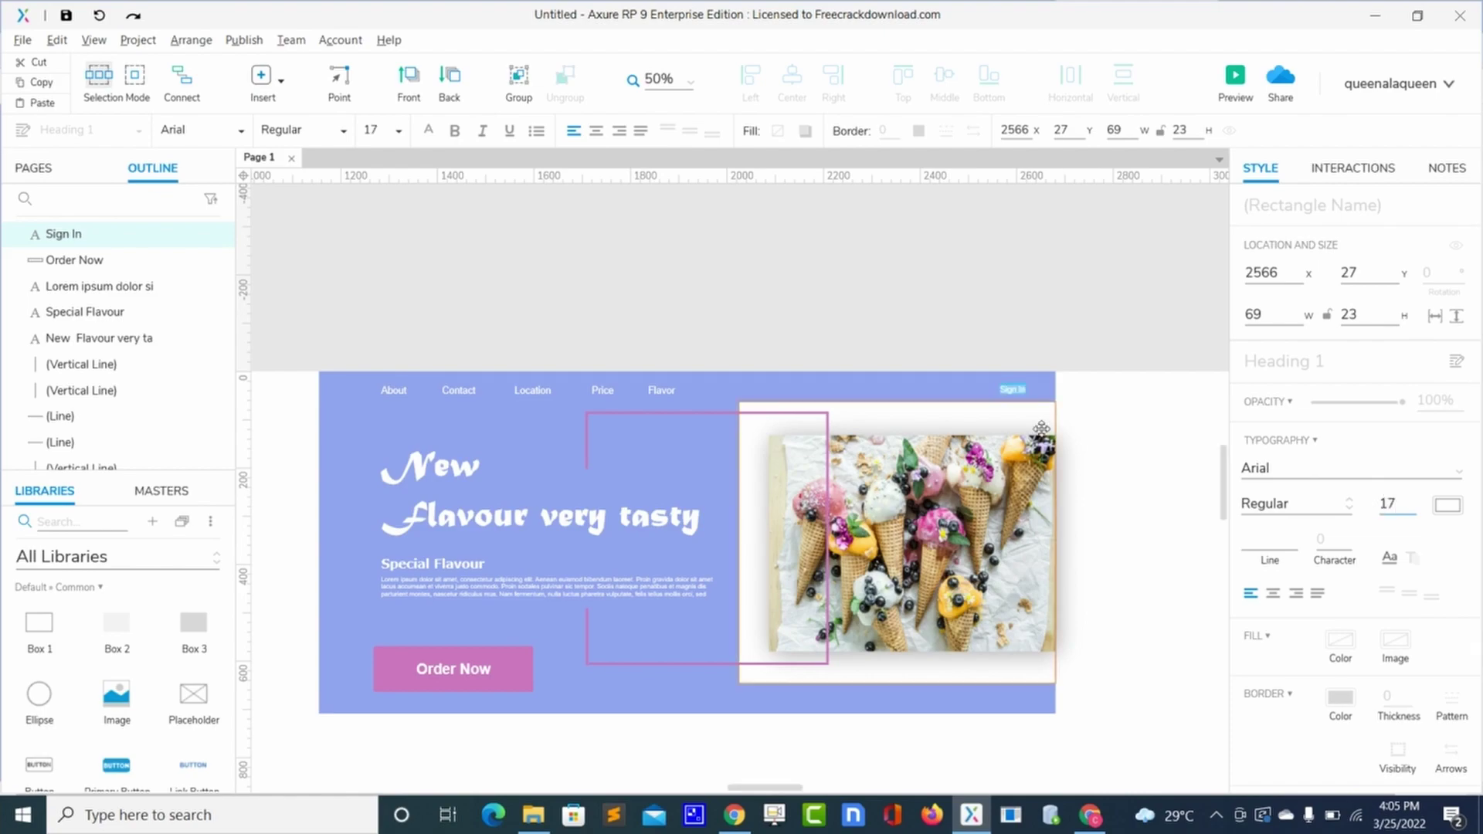
left_click(978, 392)
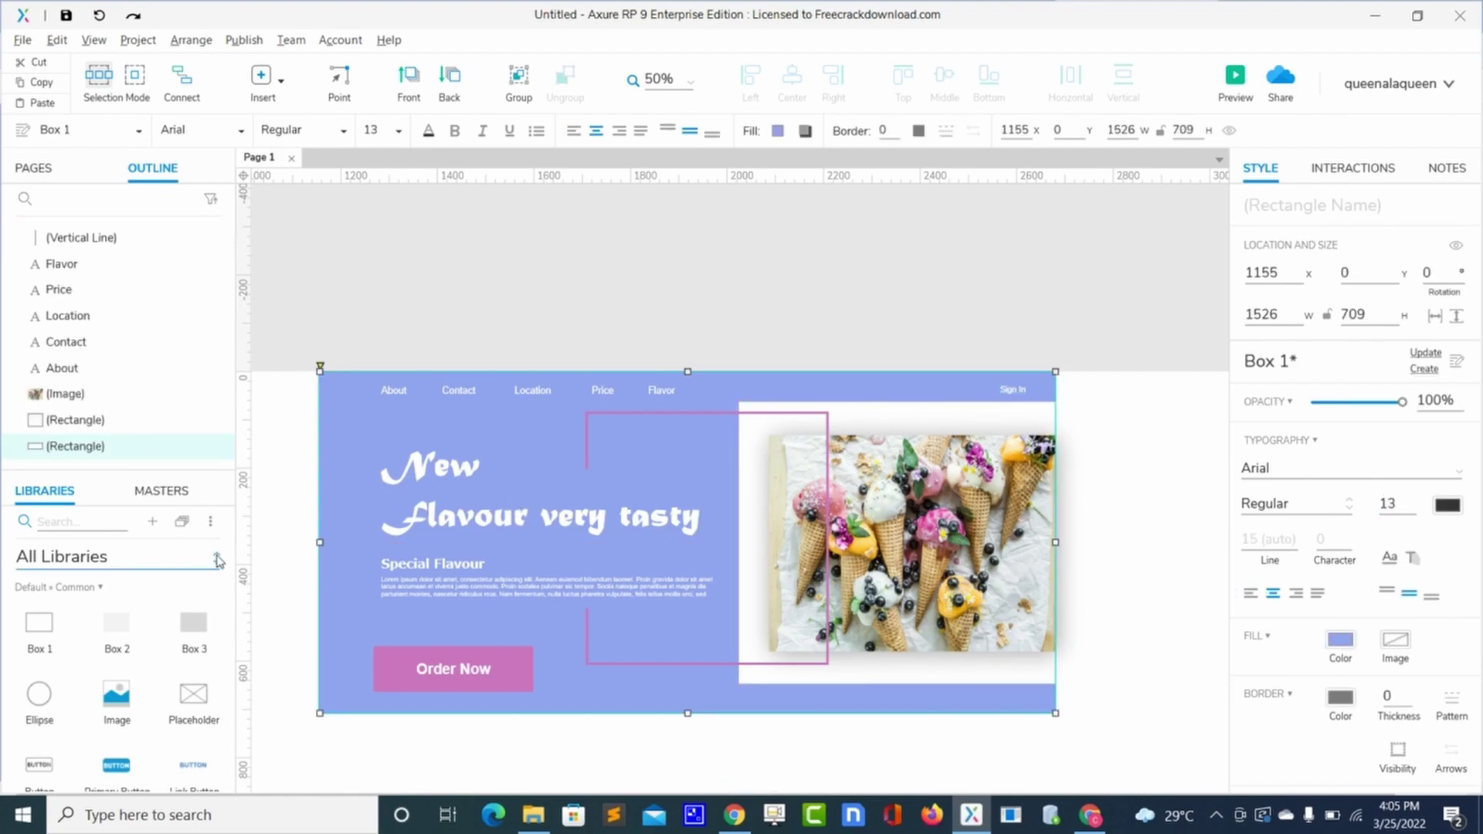
Step: Place the user icon from the Icons library left of Sign In, sized 30 by 35
left_click(207, 566)
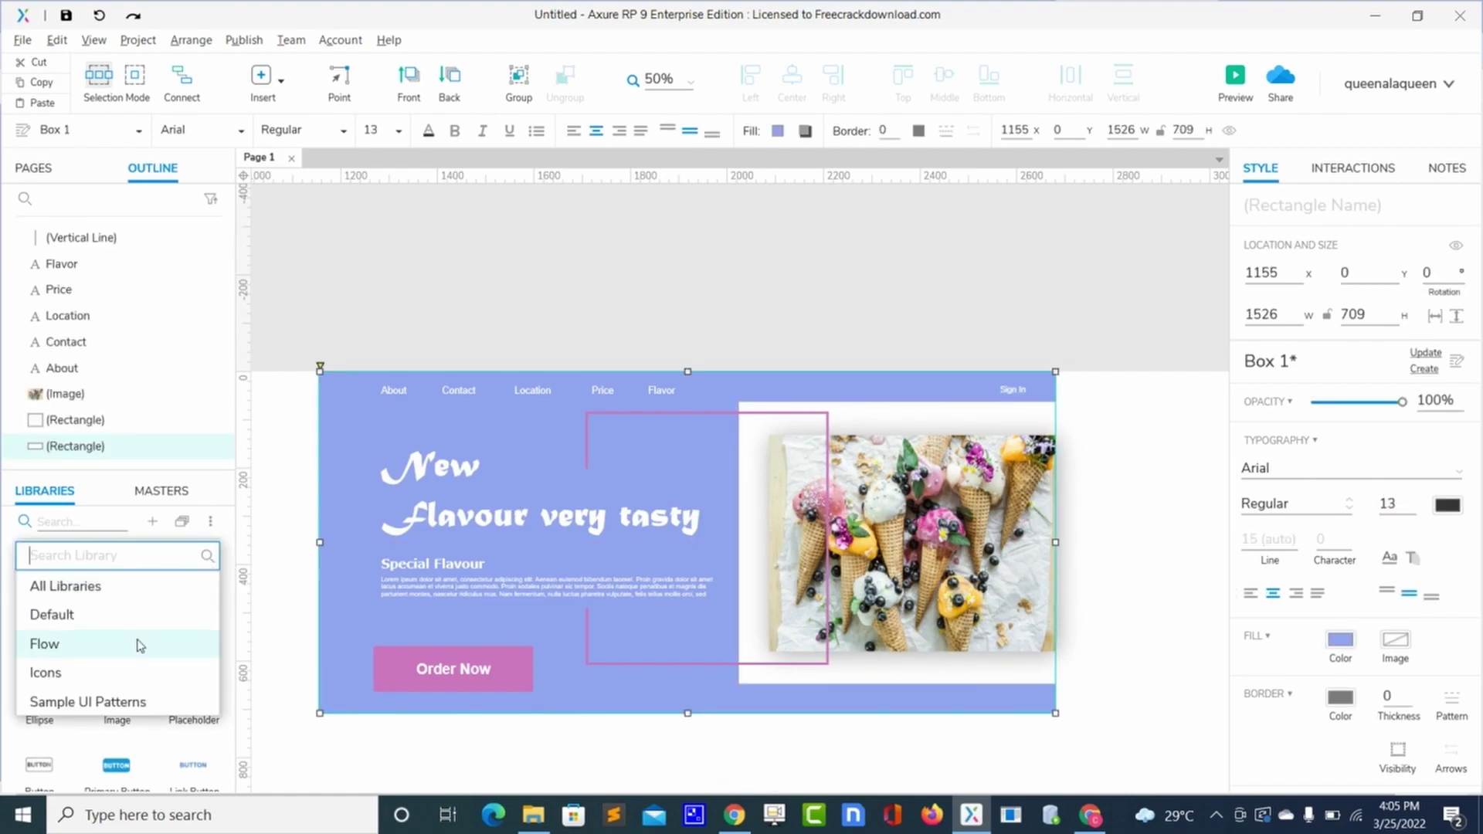
left_click(100, 677)
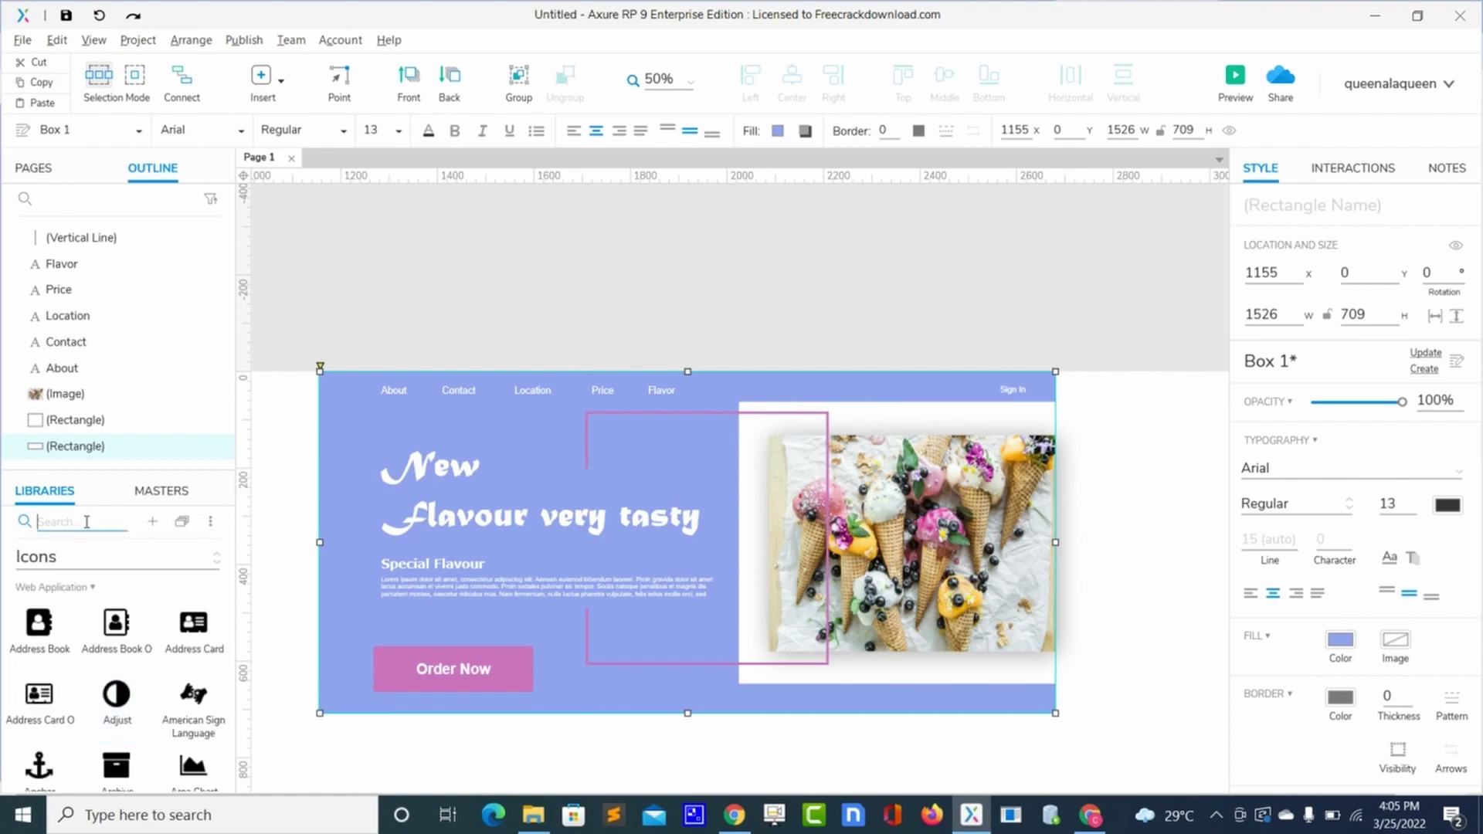
left_click(86, 522)
type("use")
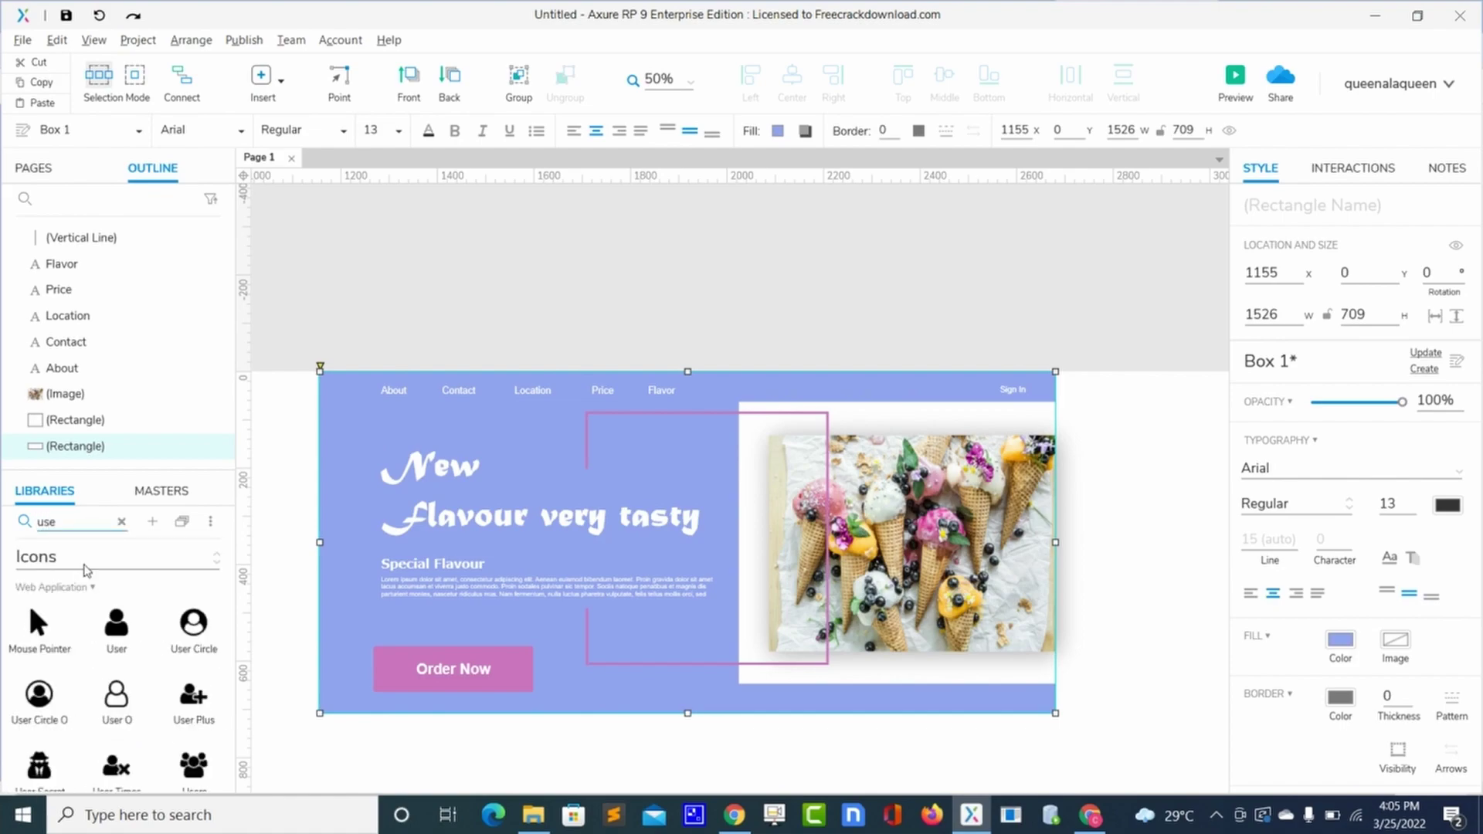
left_click_drag(128, 706, 899, 458)
left_click_drag(849, 519, 970, 383)
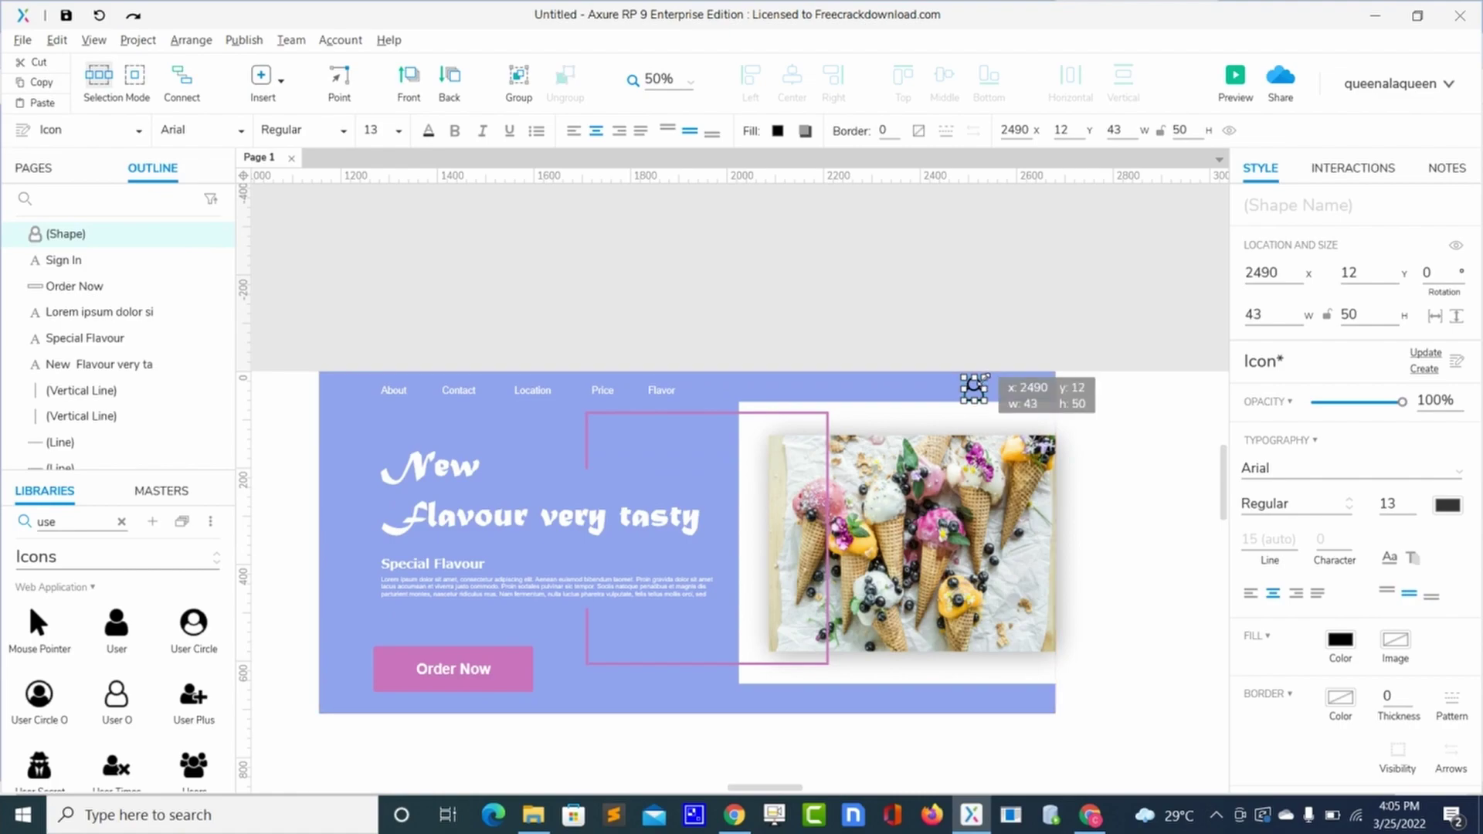
left_click_drag(986, 376, 987, 390)
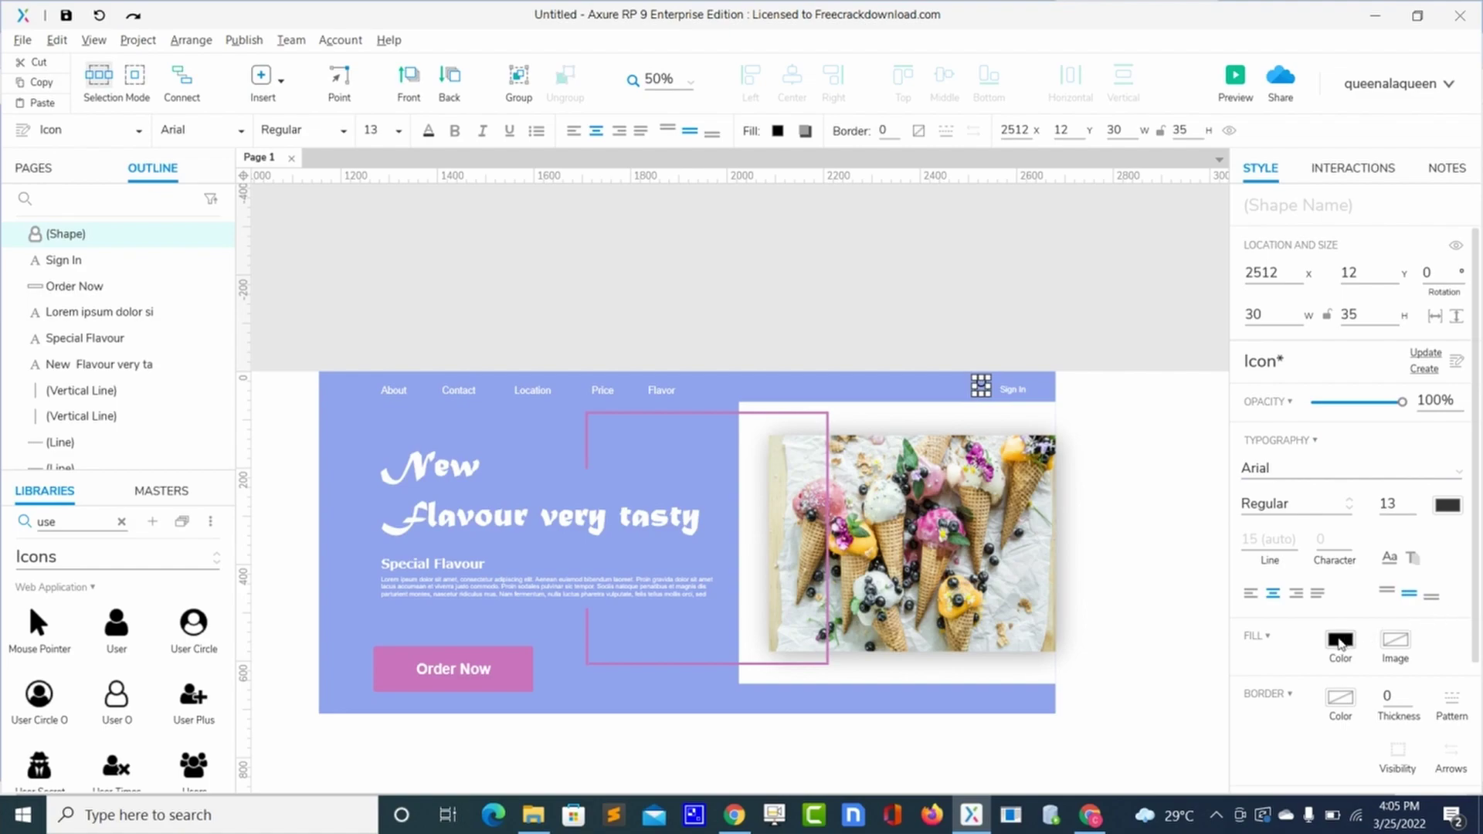
Step: Fill the user icon white (#FFFFFF) and preview the page in the browser
left_click(1340, 644)
left_click(1273, 458)
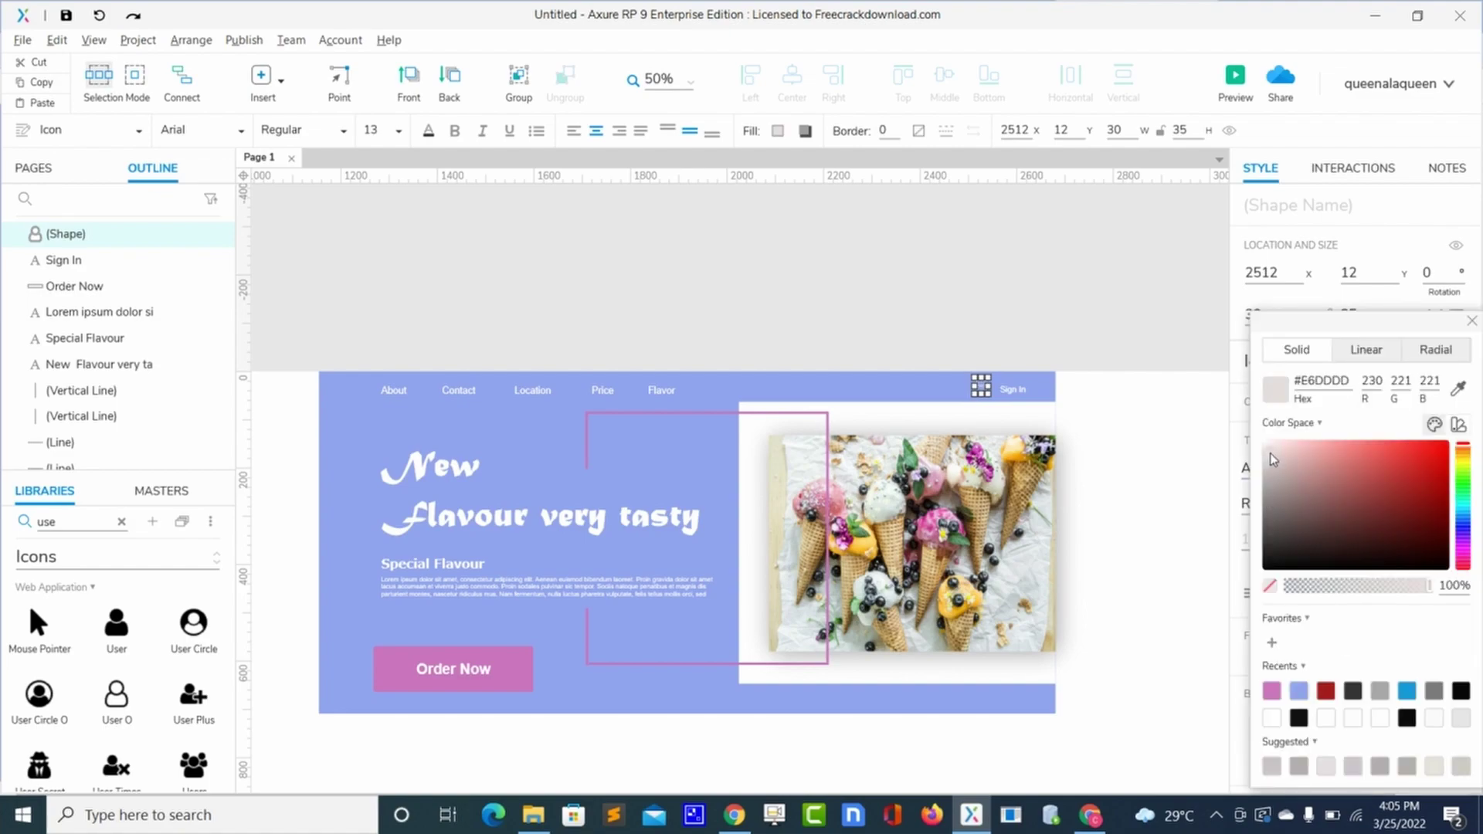
left_click(1264, 443)
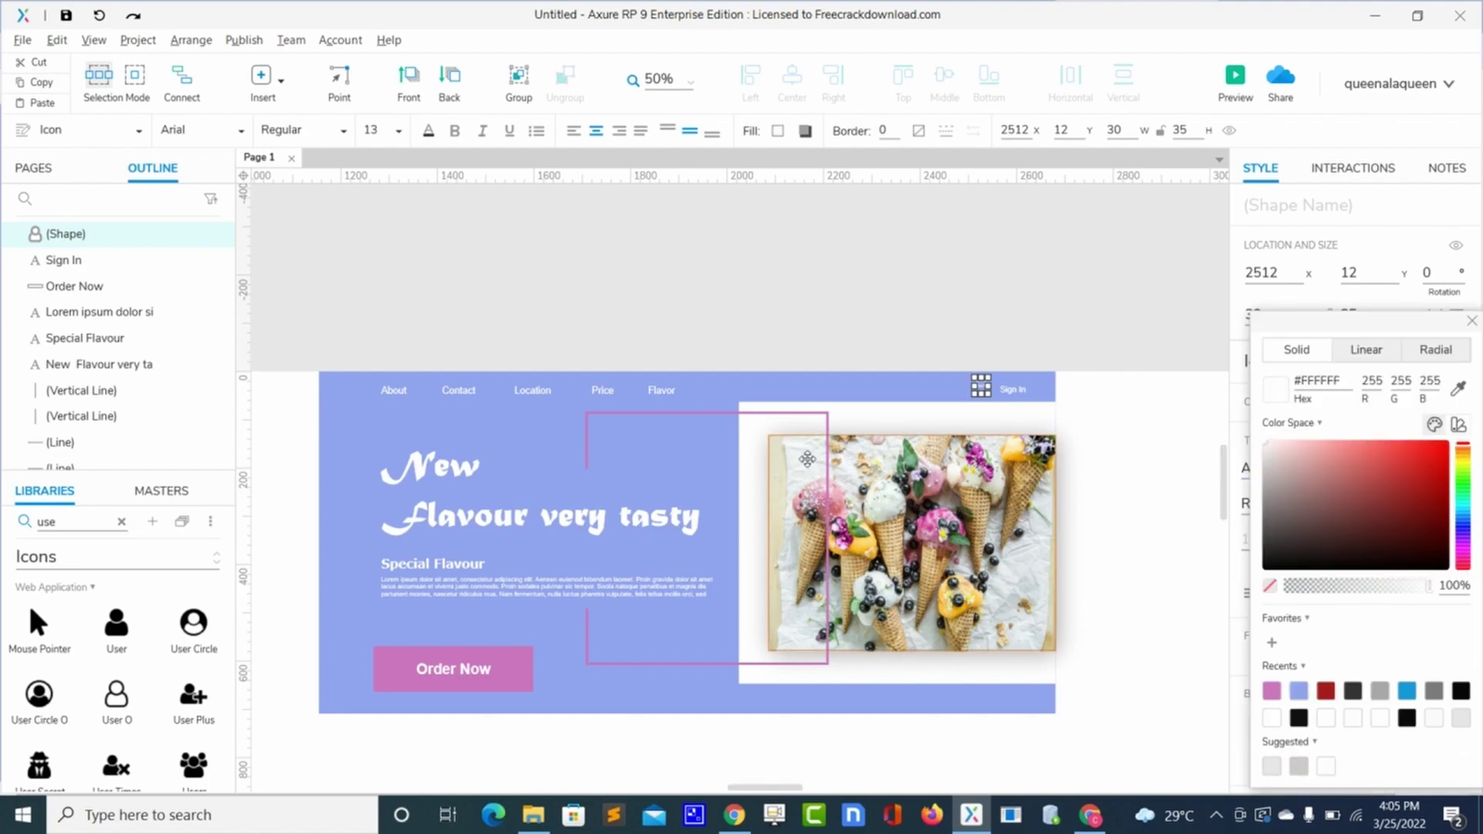
left_click(698, 485)
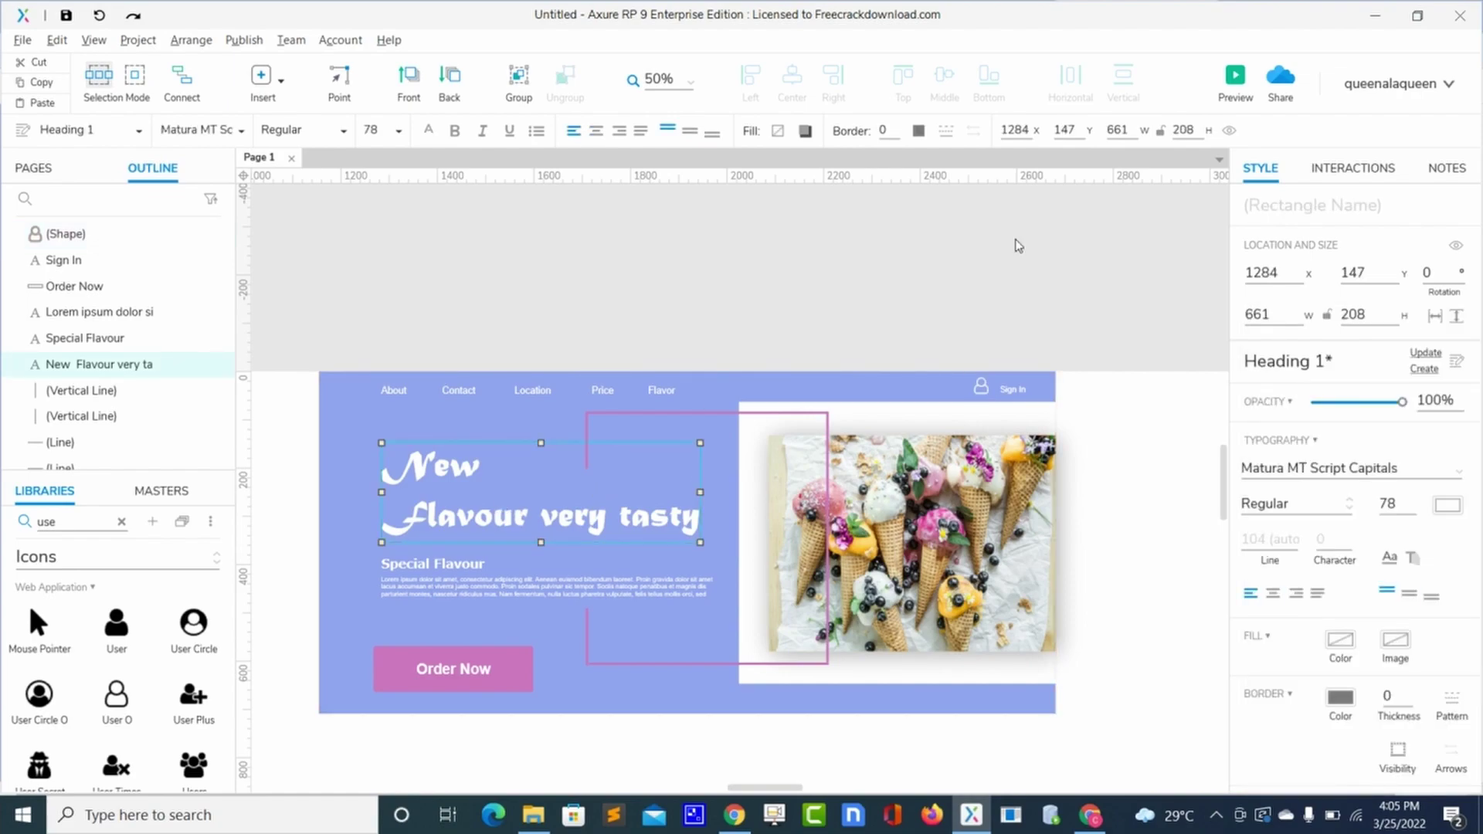
left_click(1236, 79)
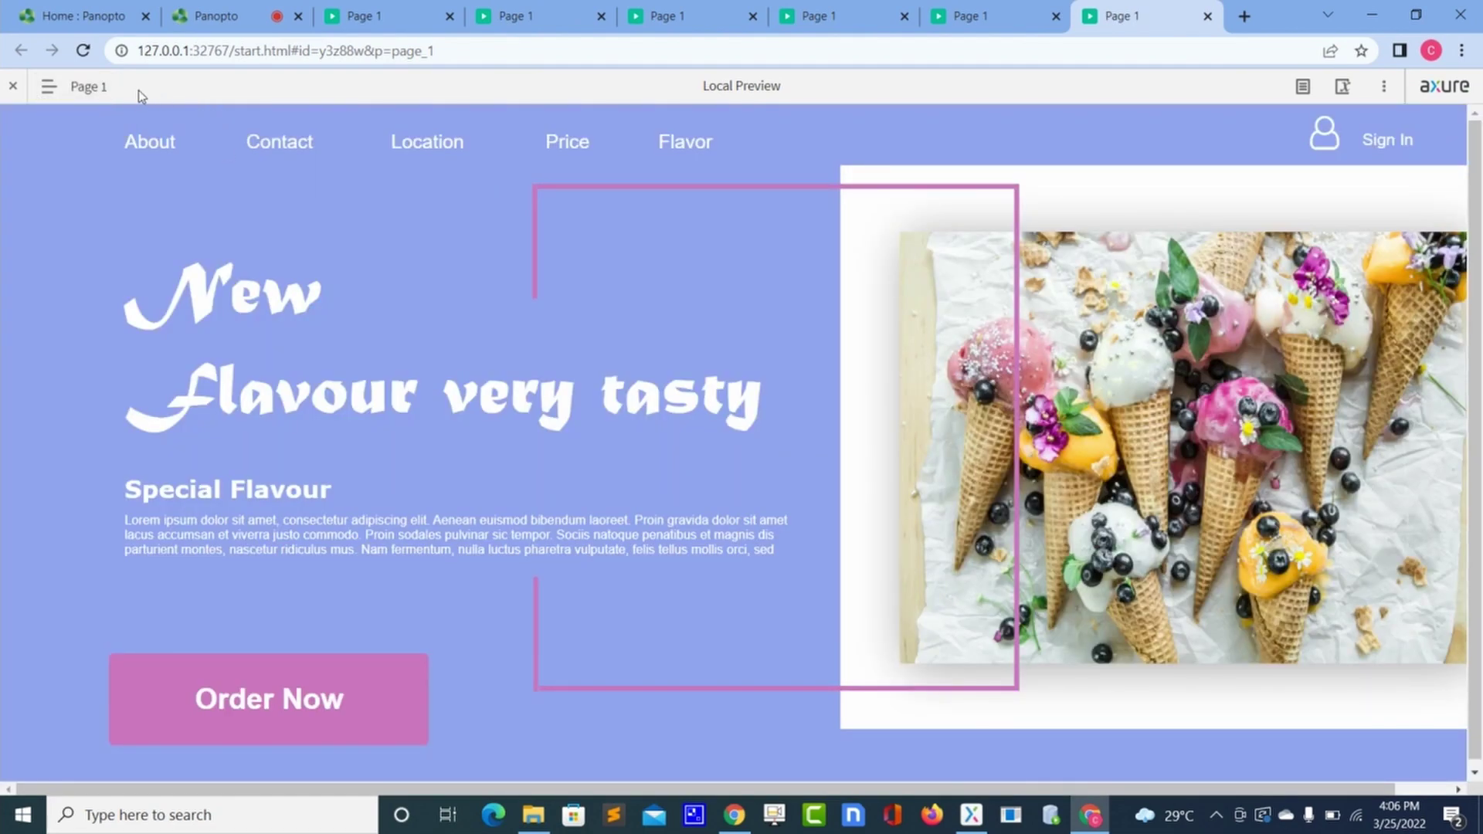
left_click(84, 51)
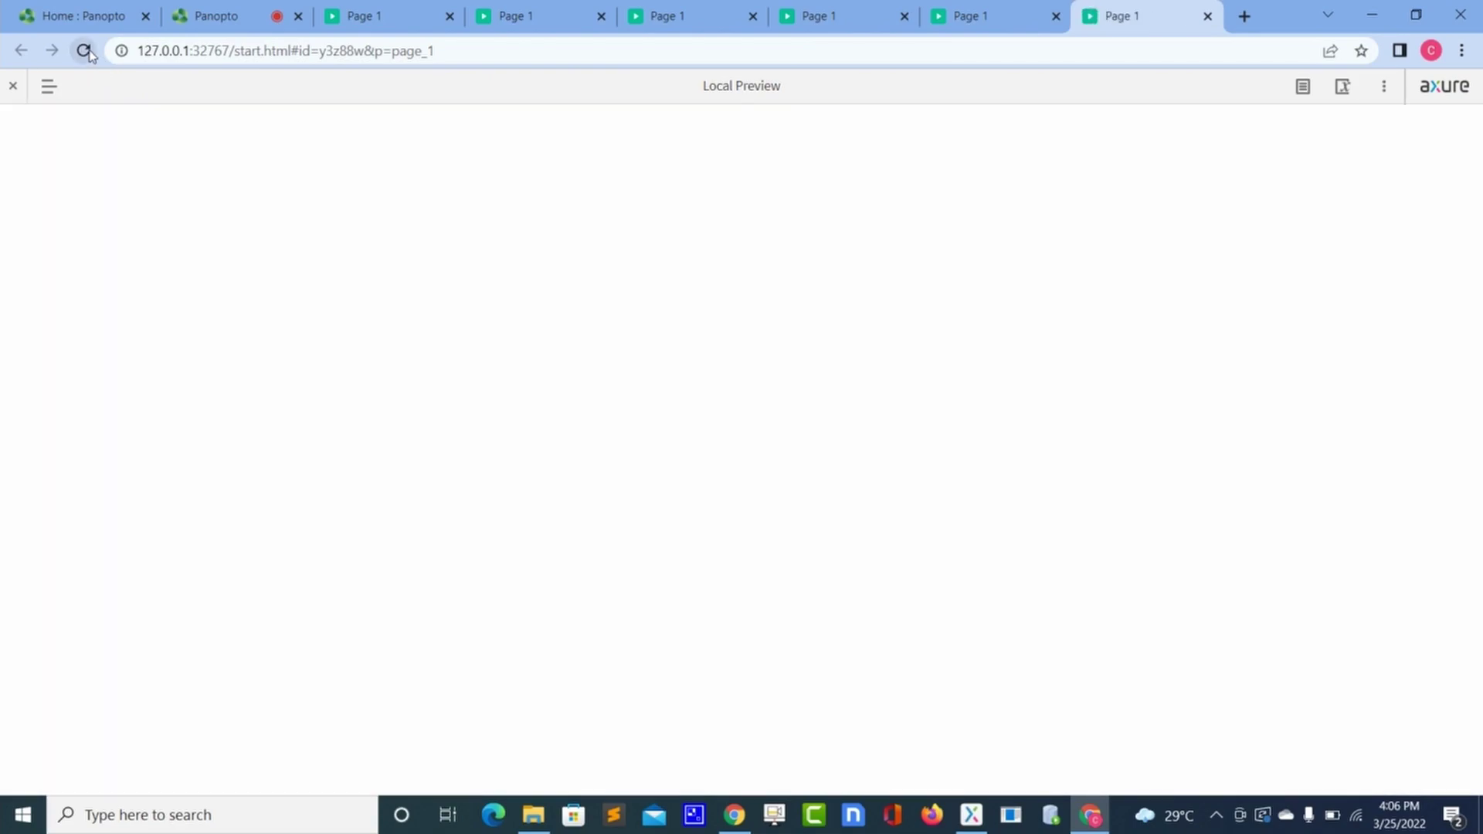
key("alt+Tab")
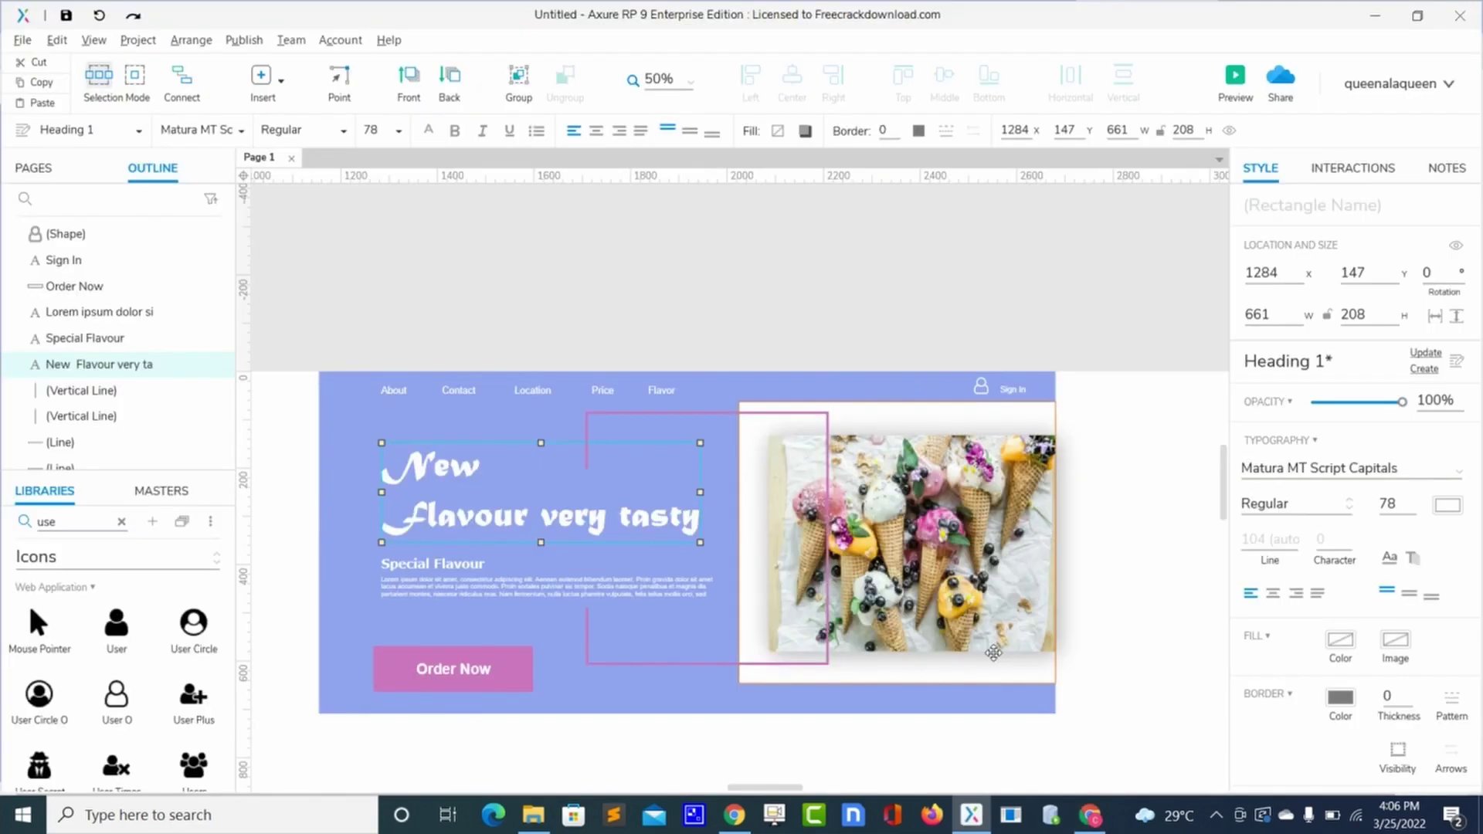
Step: Delete 'Flavour very tasty' from the heading so only 'New' remains
double_click(597, 535)
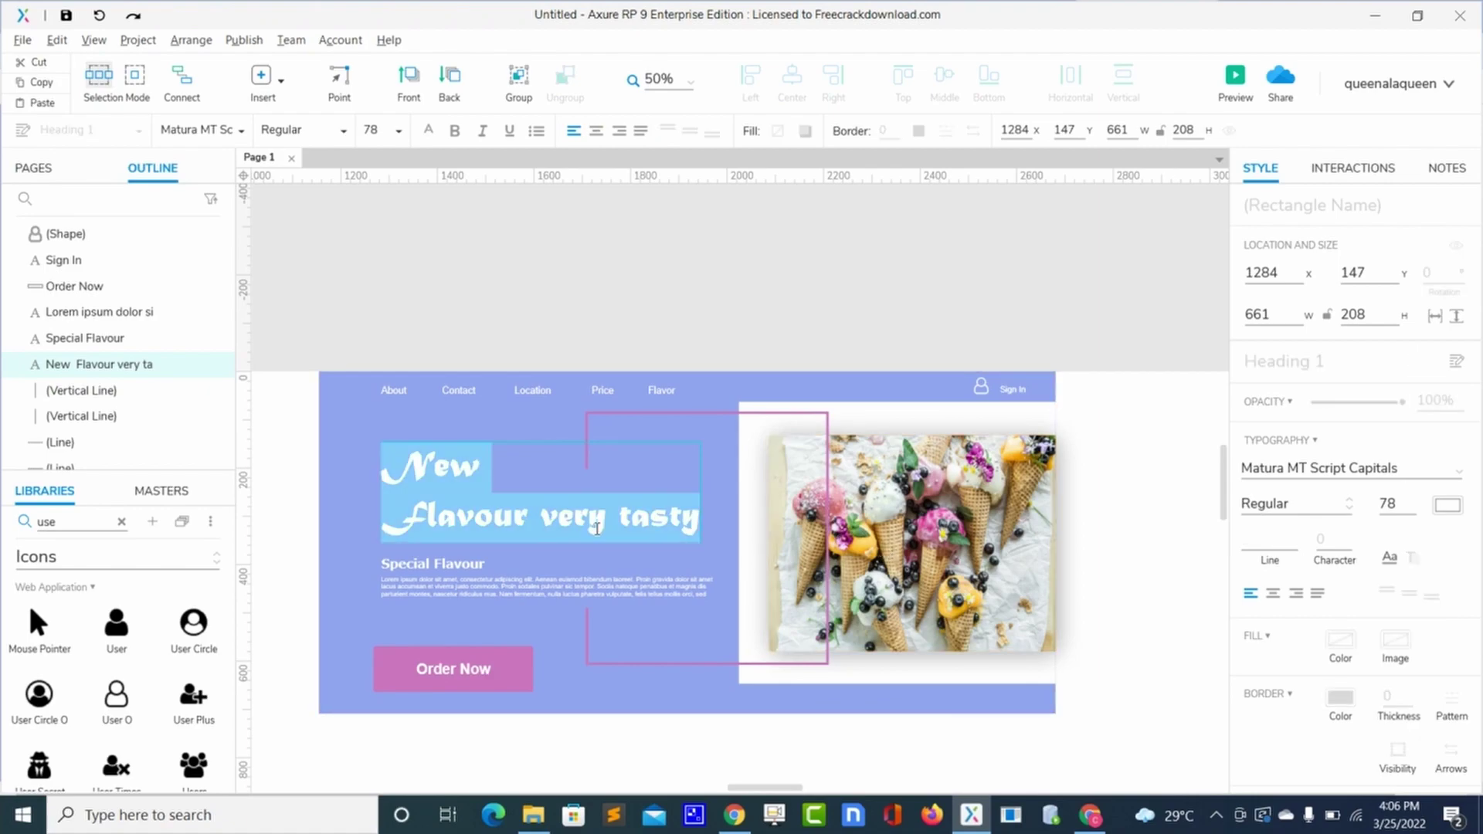
left_click(696, 524)
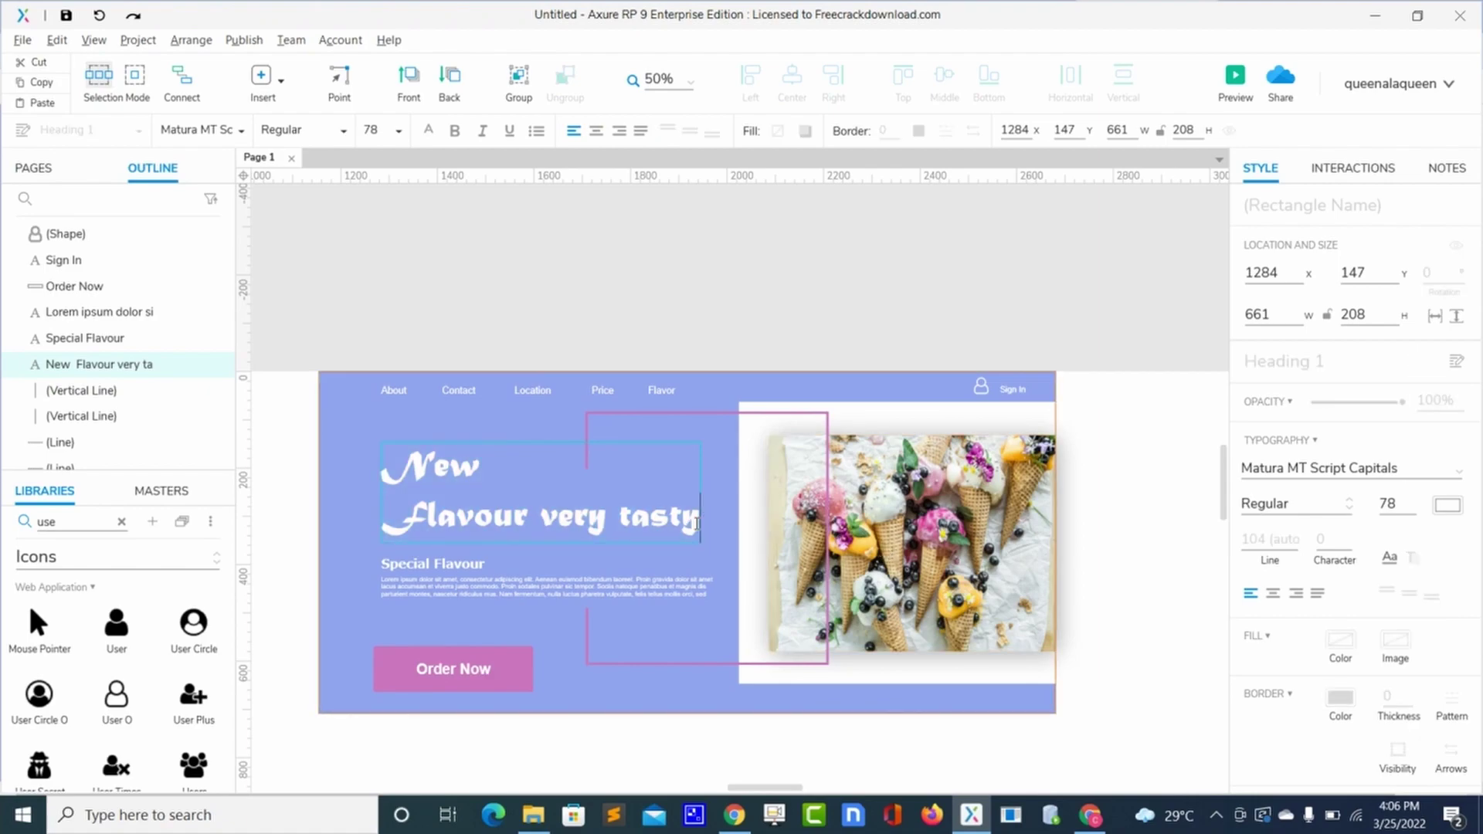
left_click_drag(696, 524, 361, 511)
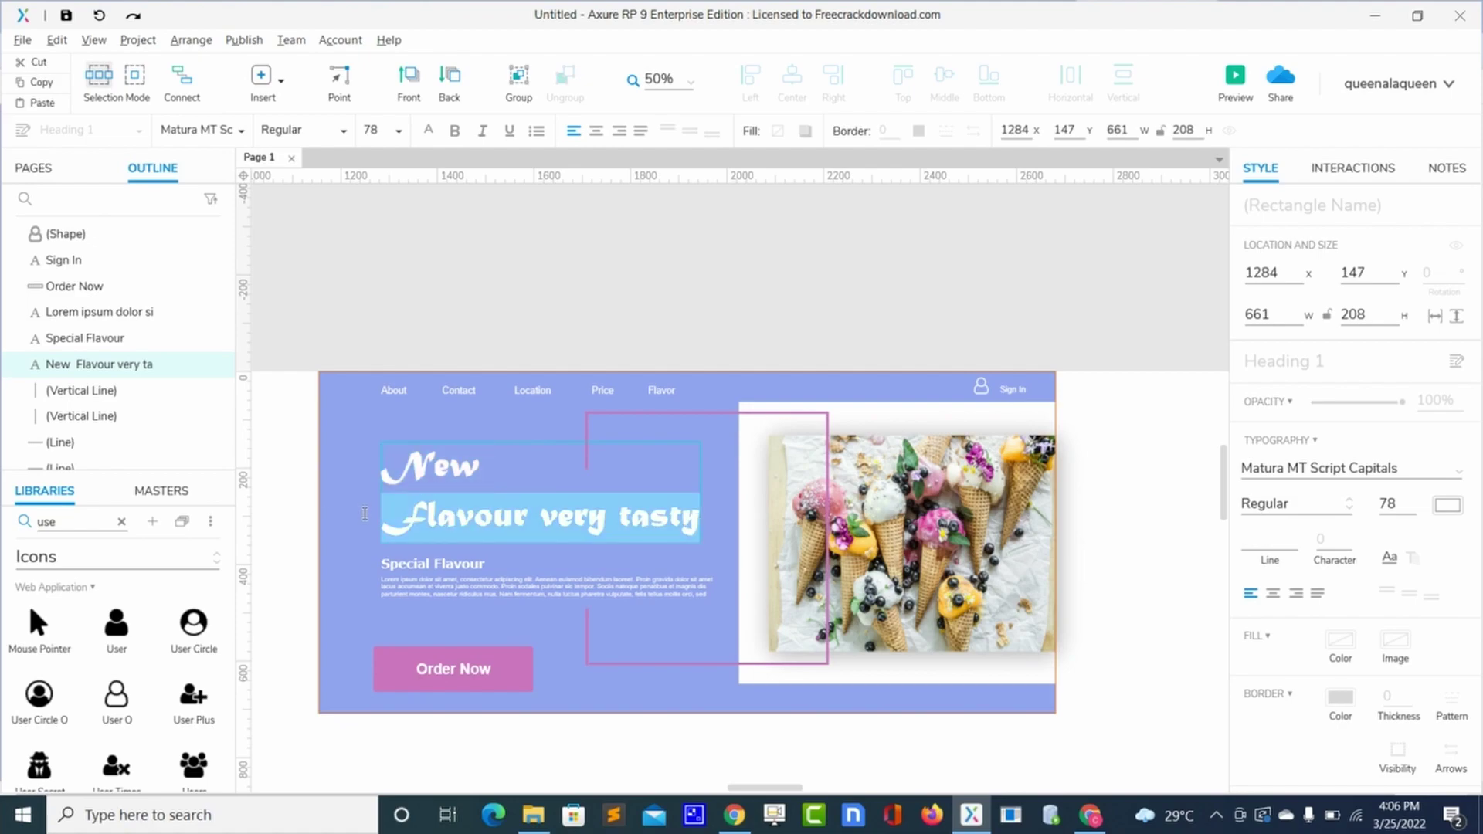
key("Delete")
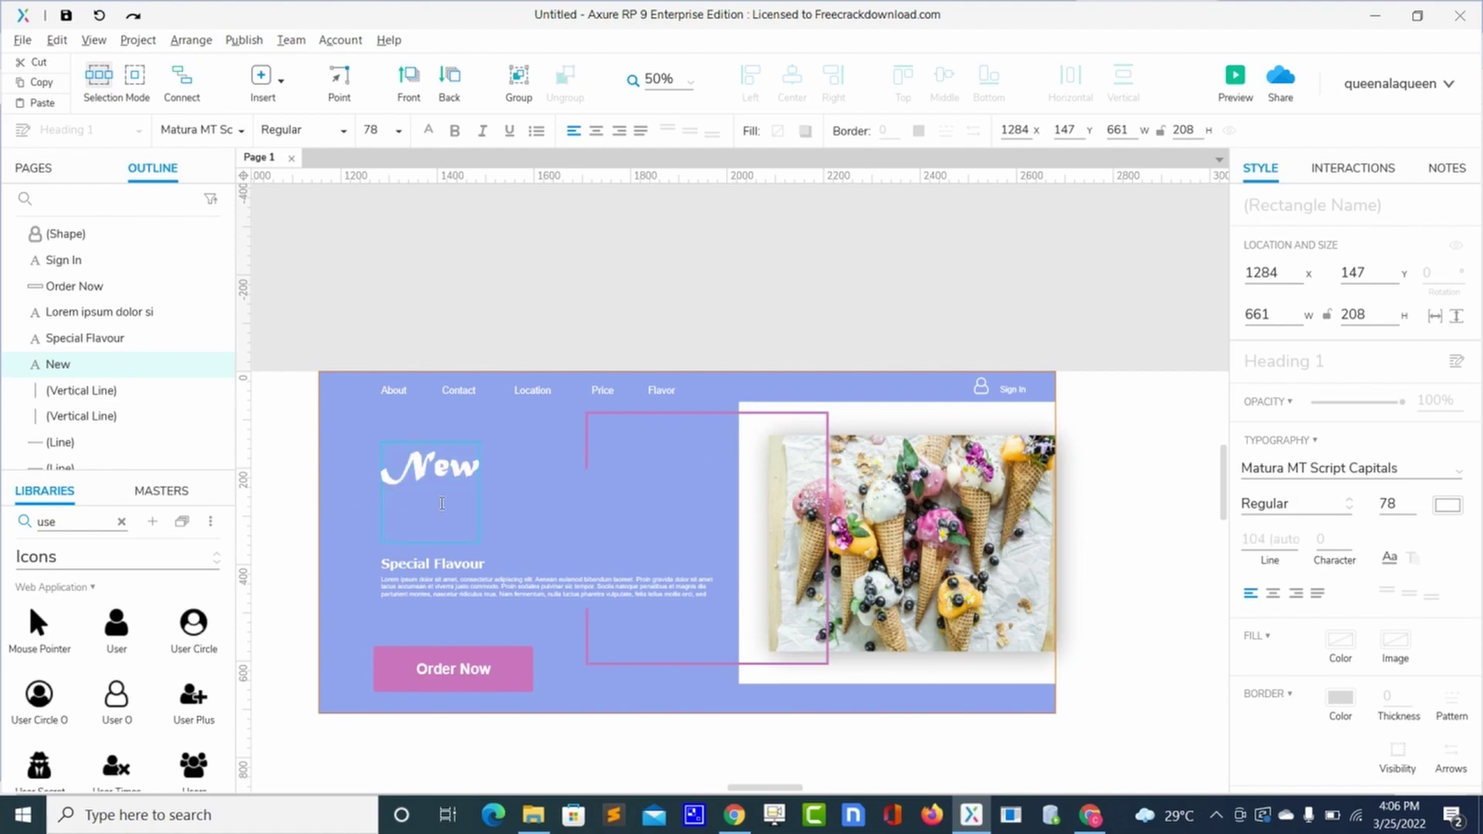
left_click(491, 501)
left_click_drag(451, 519, 434, 535)
key("ctrl+z")
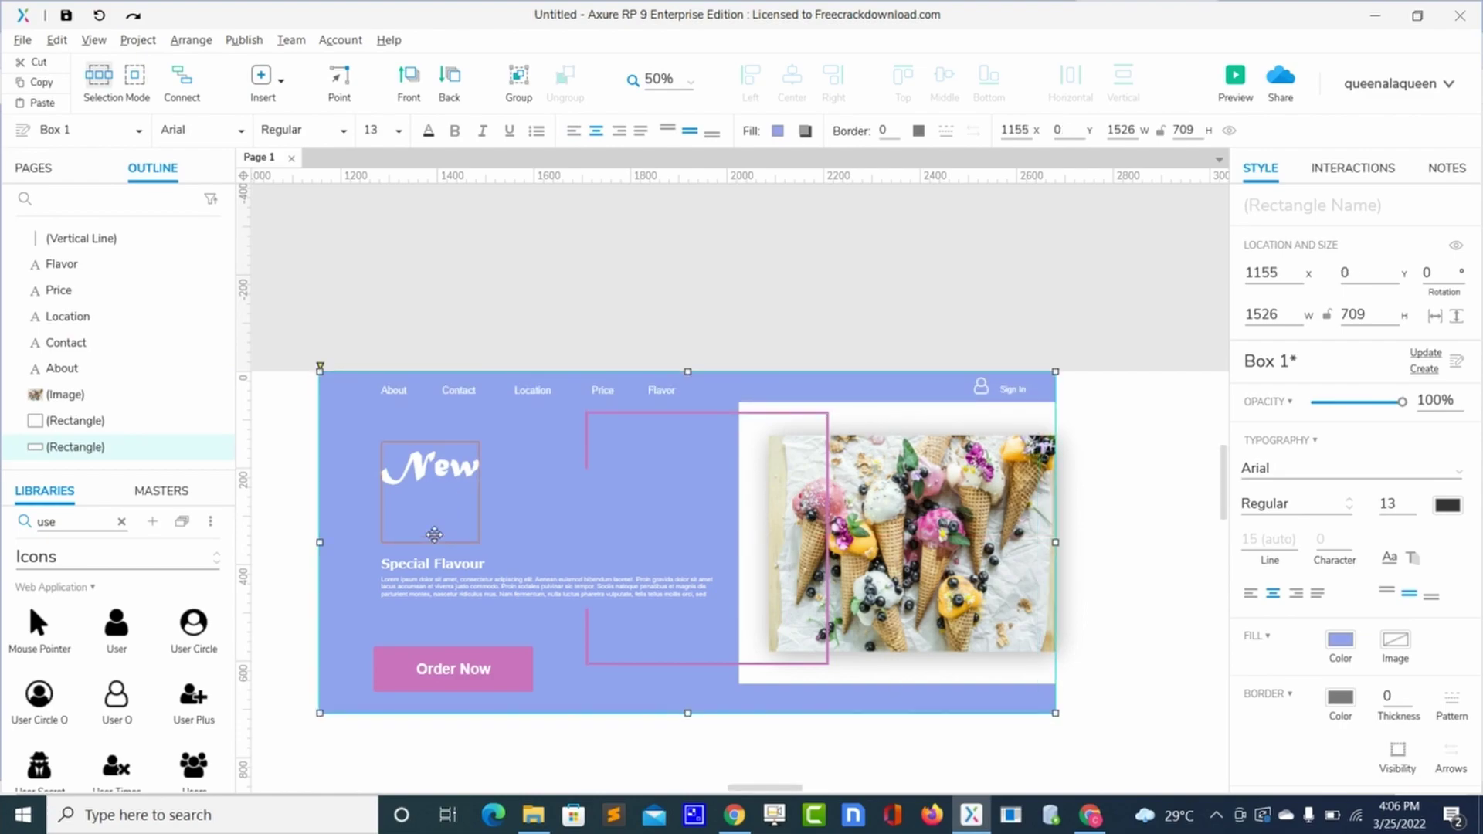
Step: Shrink the New heading's box to one line and retype the copy below as 'Flavor very staty'
left_click(434, 535)
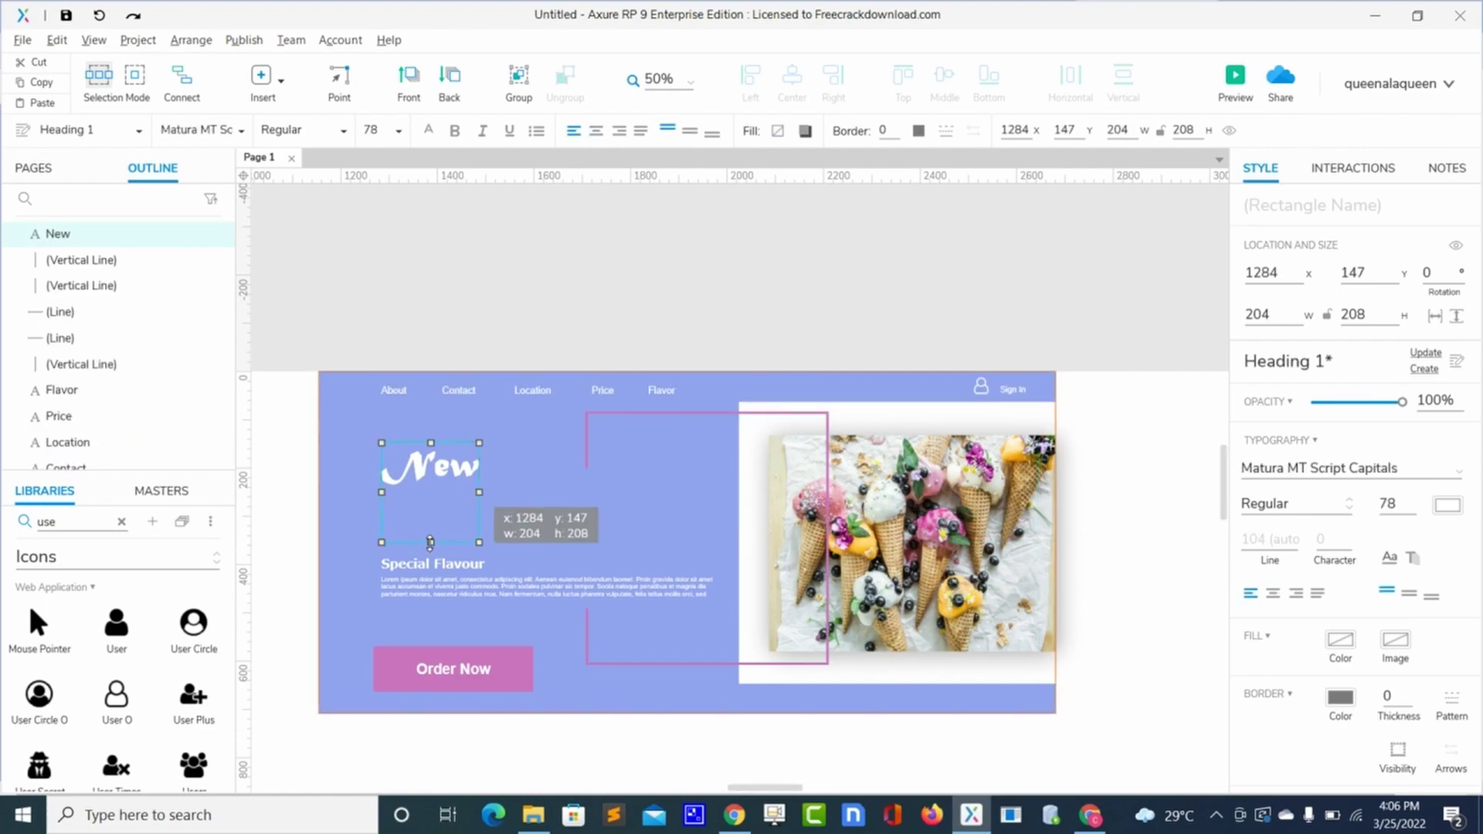
mouse_move(430, 542)
left_mouse_down()
mouse_move(434, 488)
mouse_move(435, 526)
left_mouse_up()
double_click(435, 525)
type("Fla")
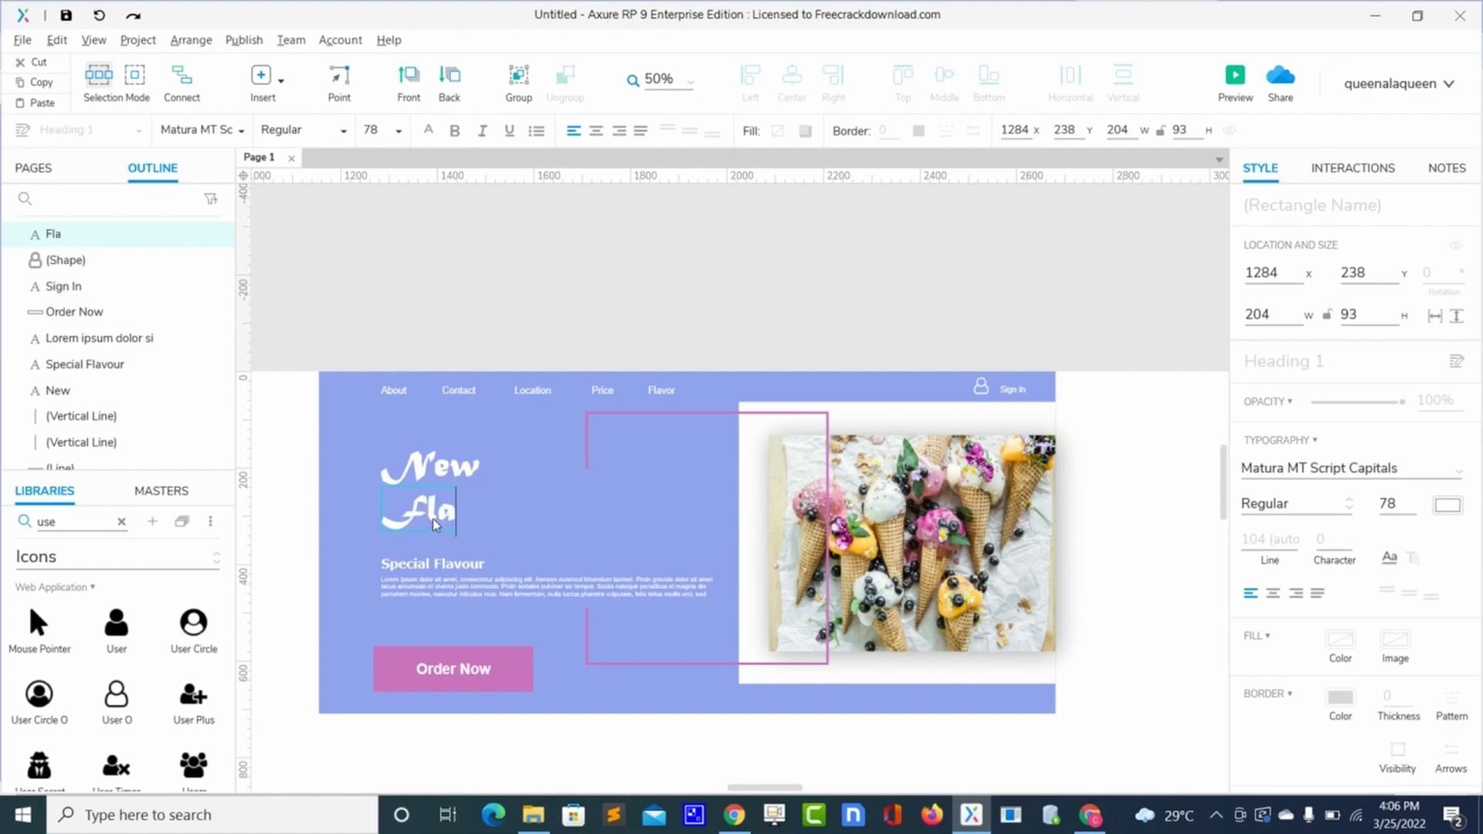
type("vor very")
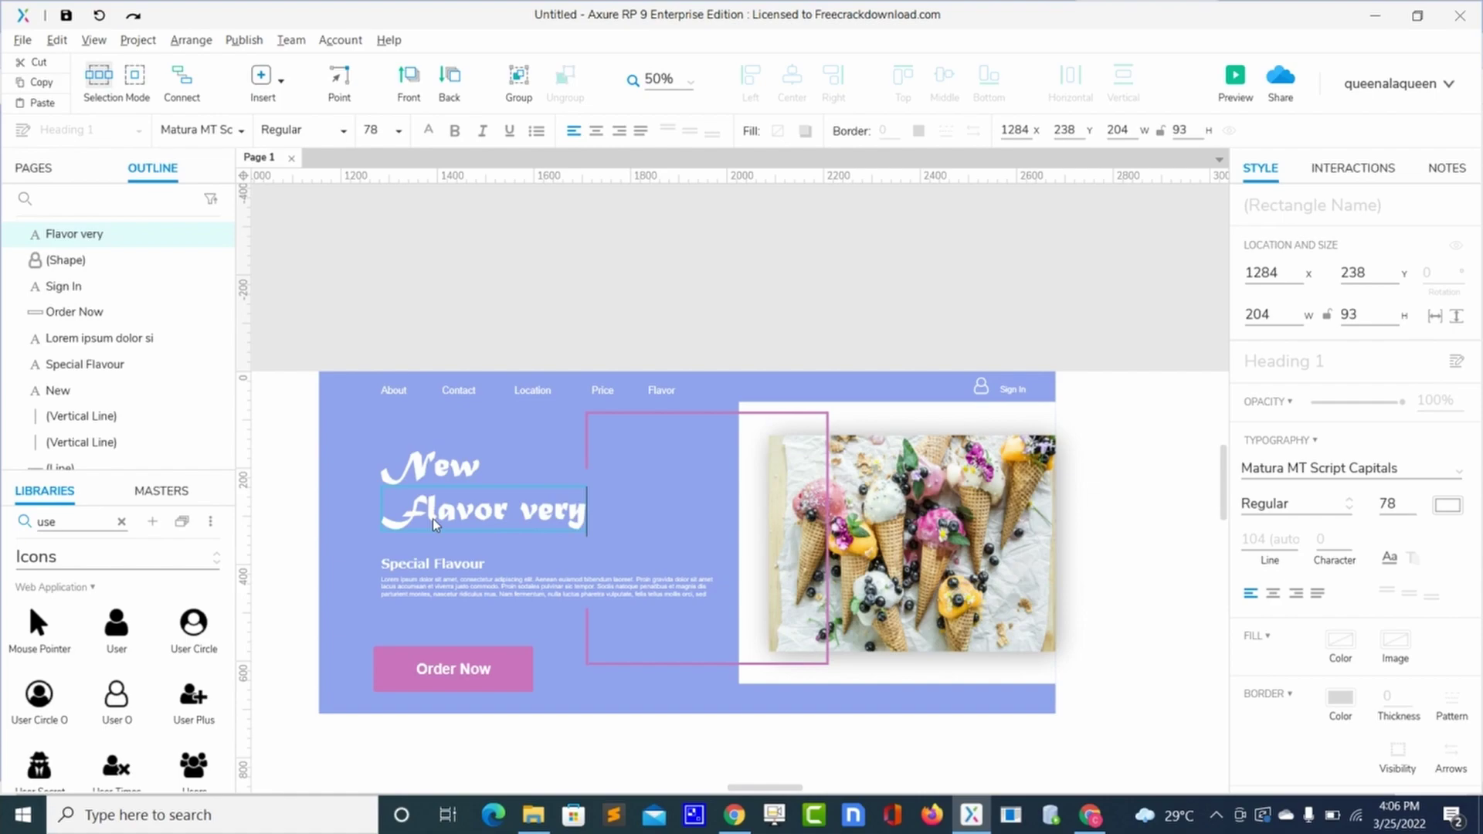
type(" stat")
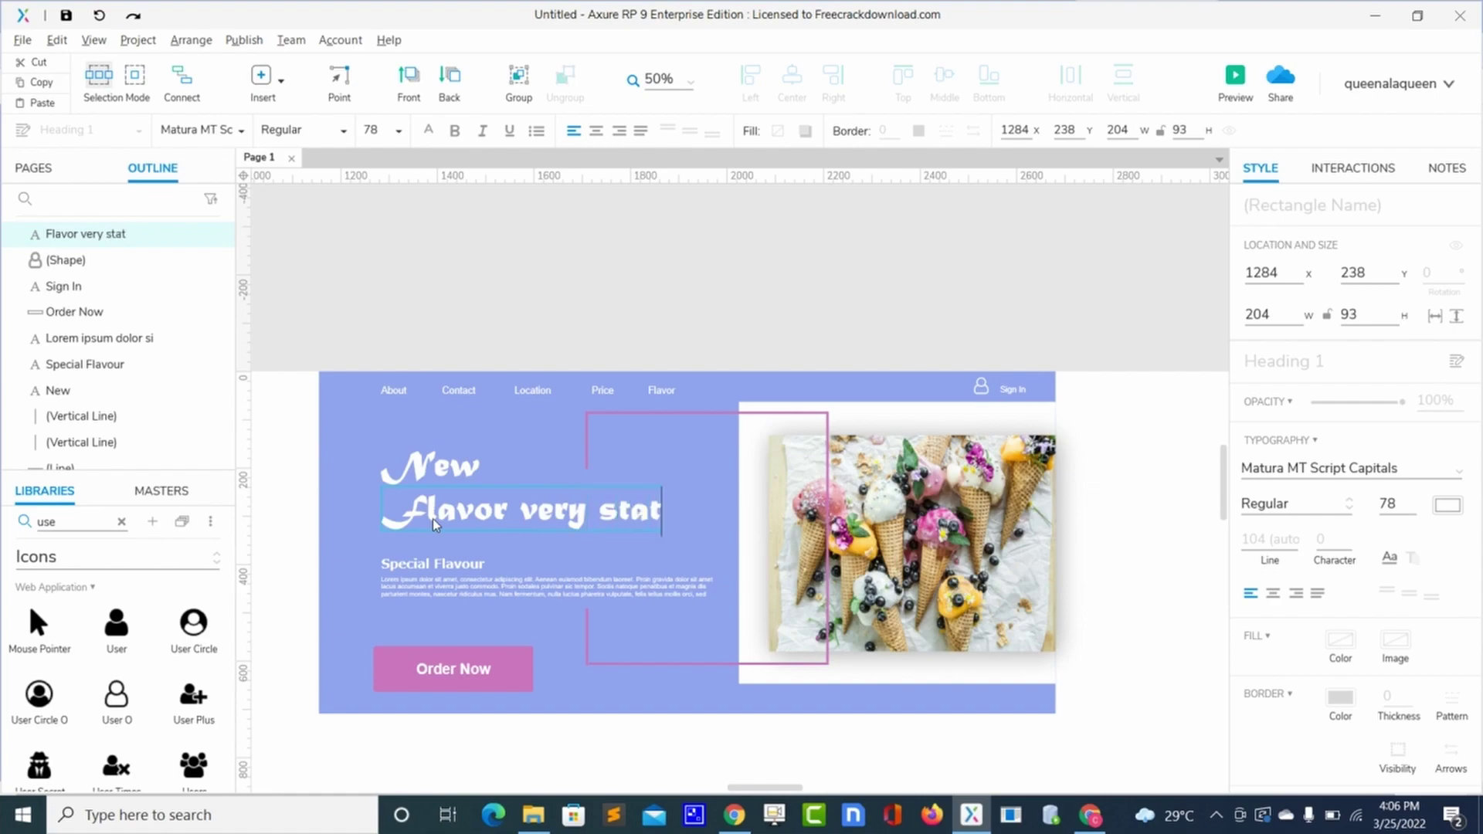
type("y")
left_click(623, 676)
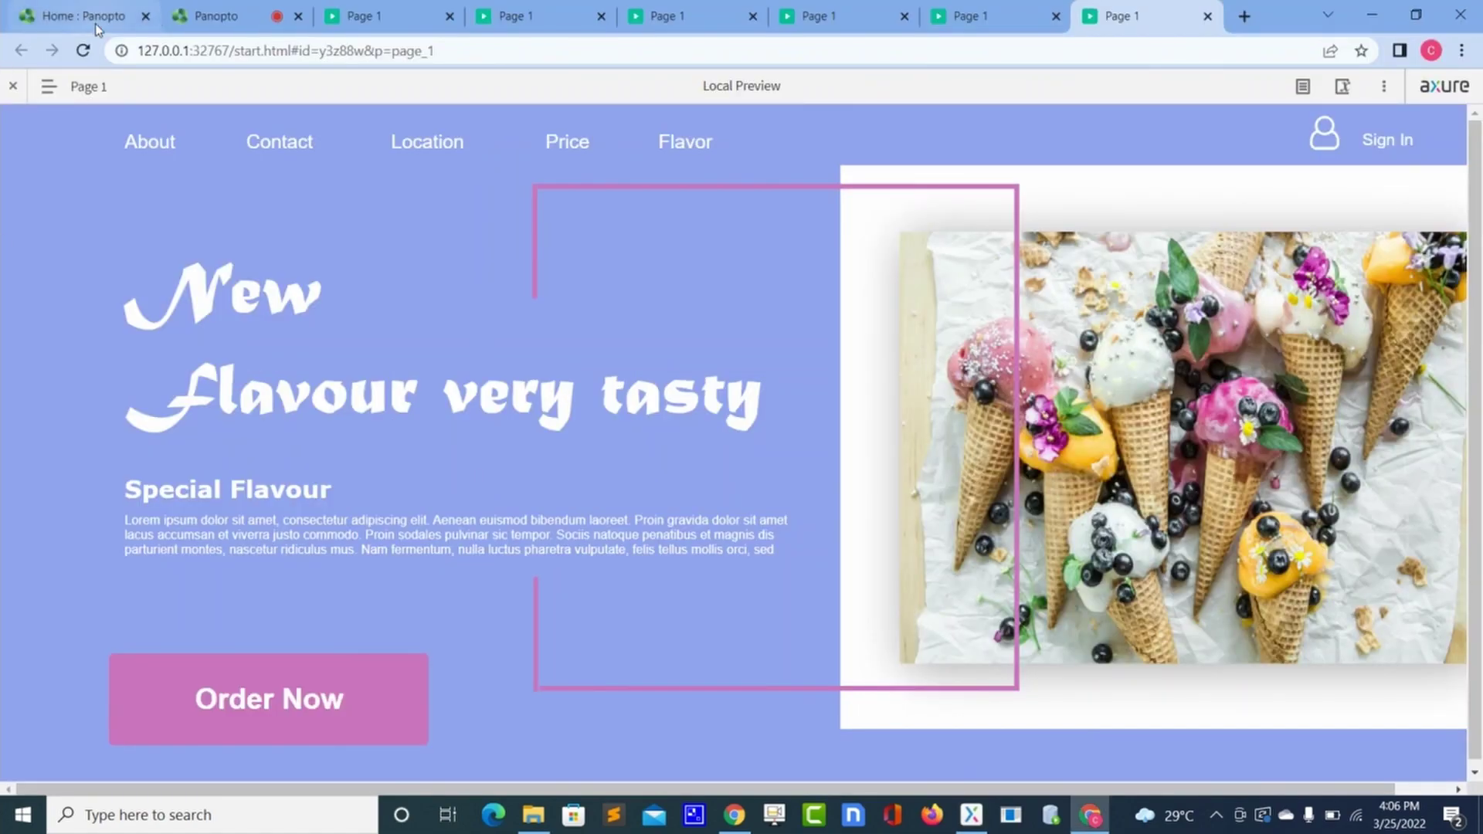
left_click(83, 50)
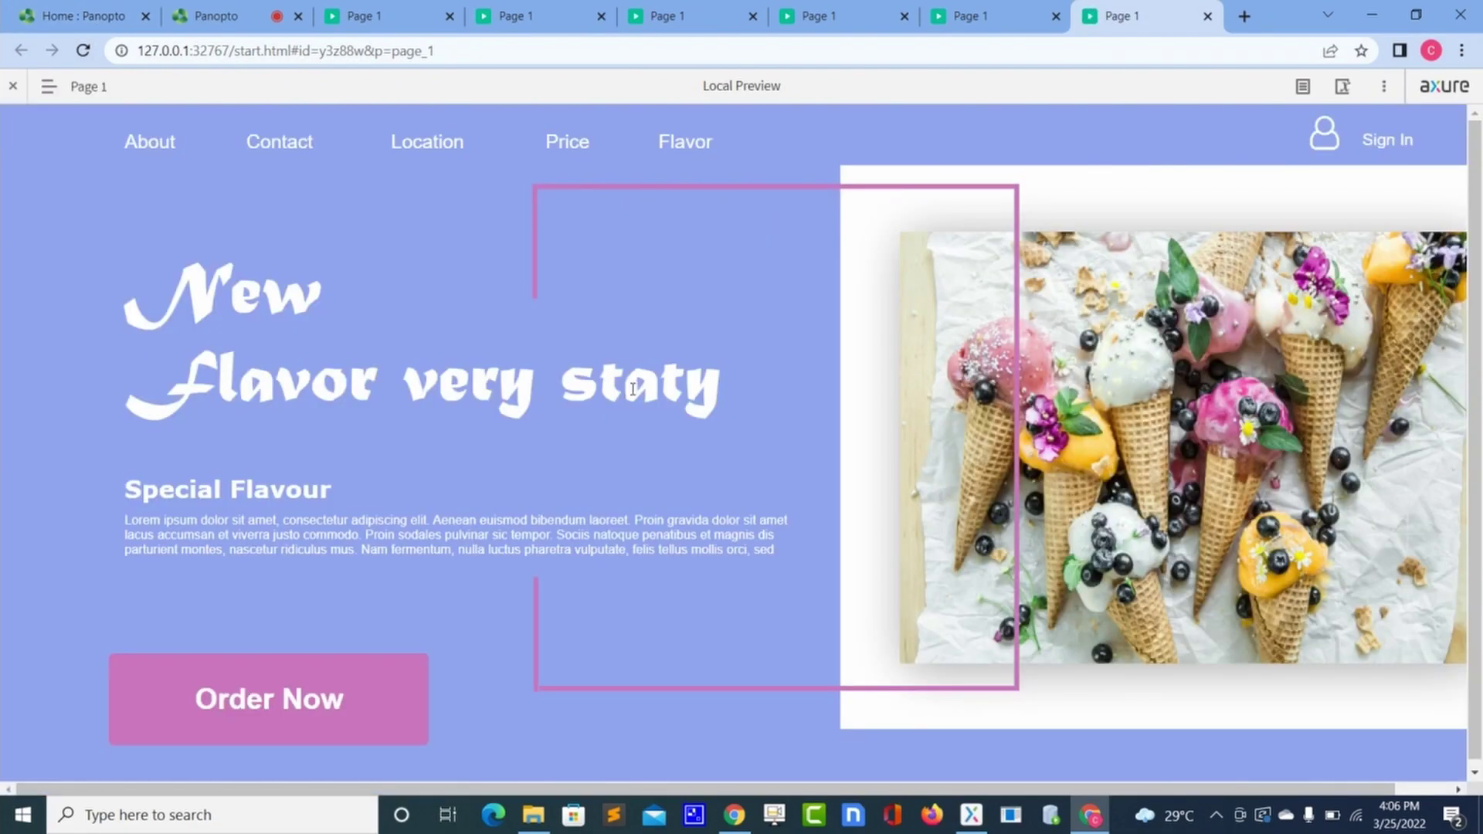
key("alt+Tab")
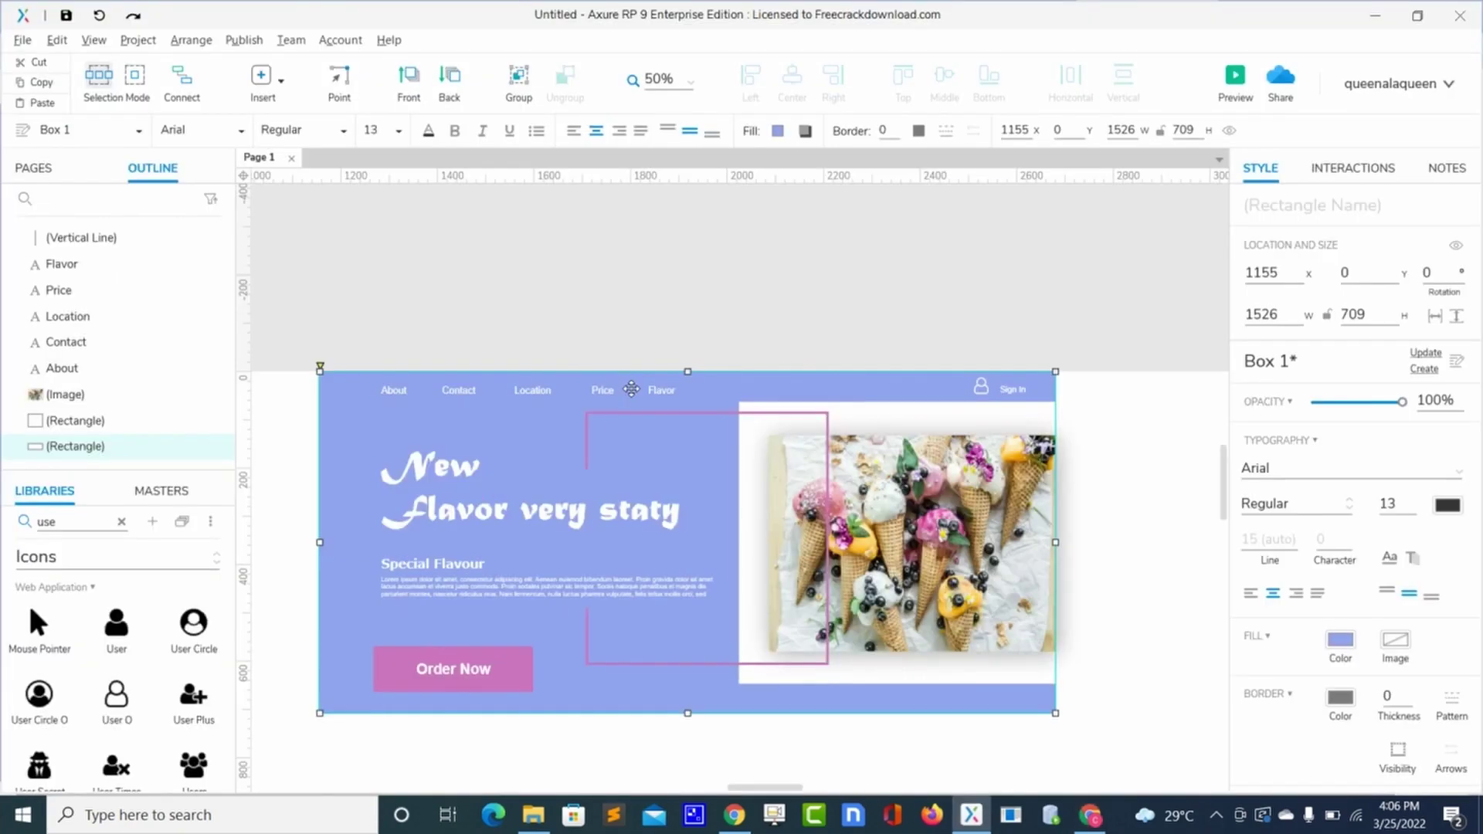
Step: Shrink the user icon beside Sign In to 17 by 20
left_click_drag(982, 385, 982, 385)
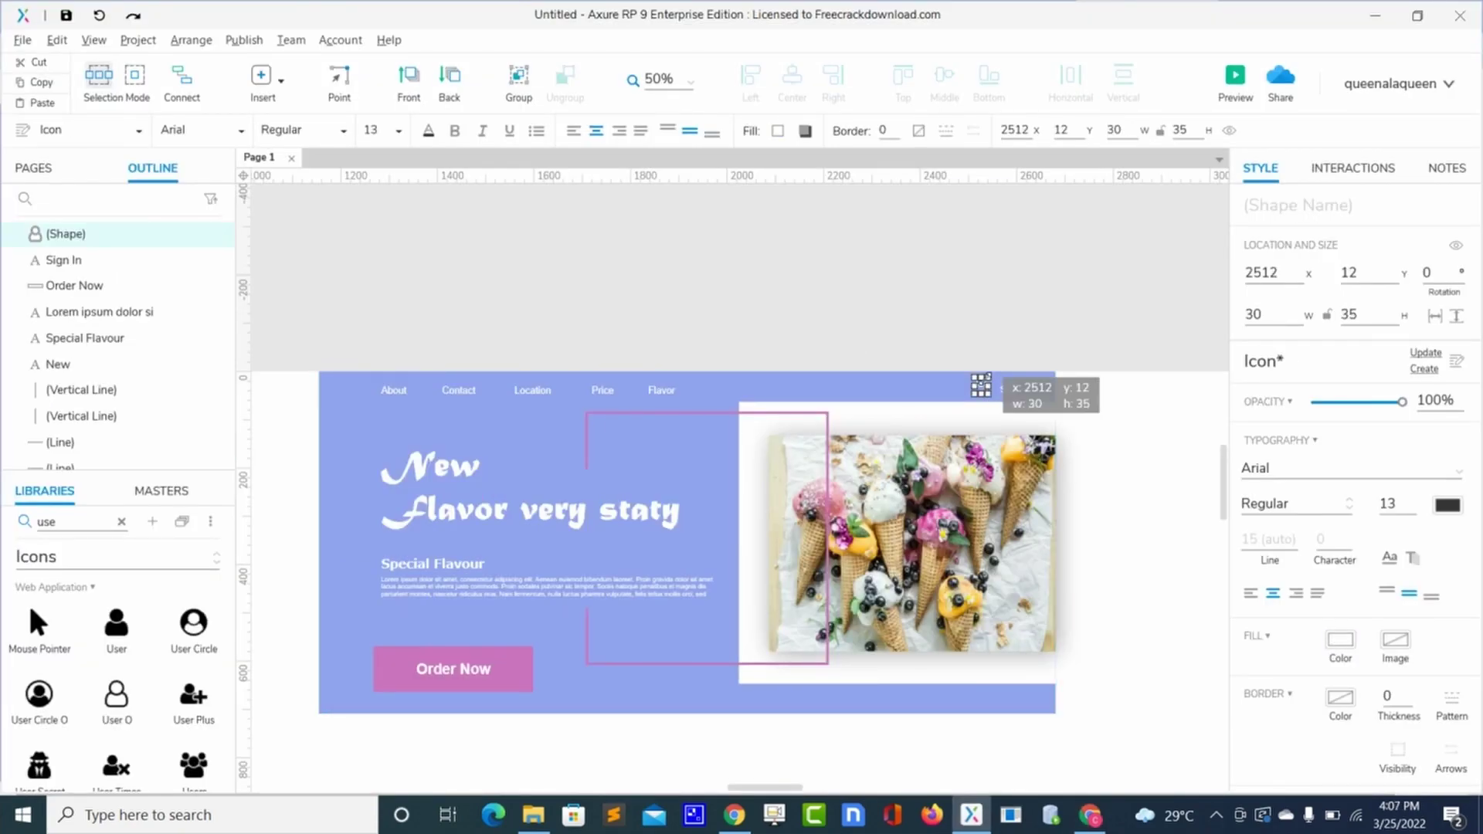
left_click_drag(991, 378, 985, 384)
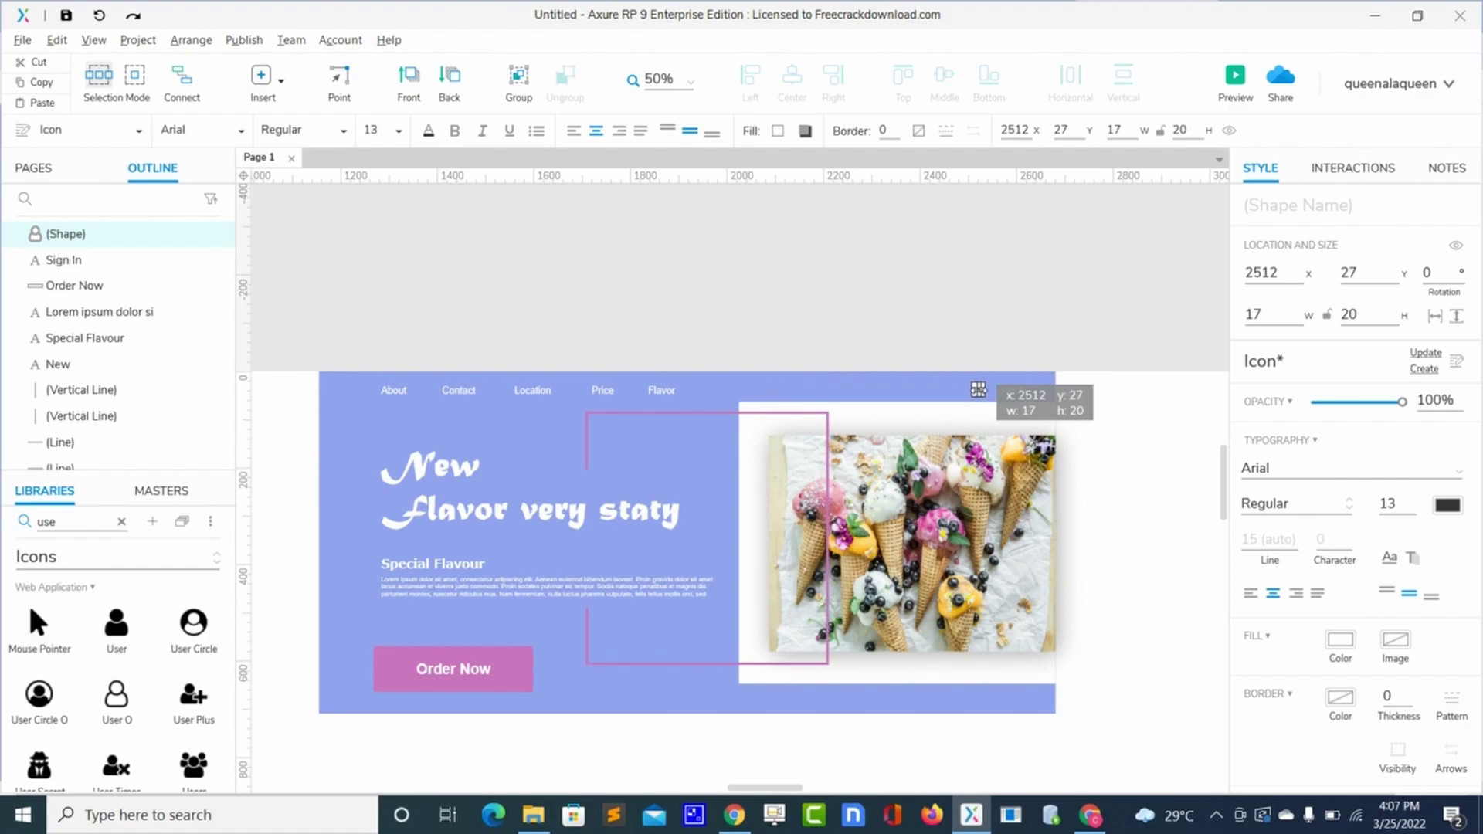
left_click(865, 423)
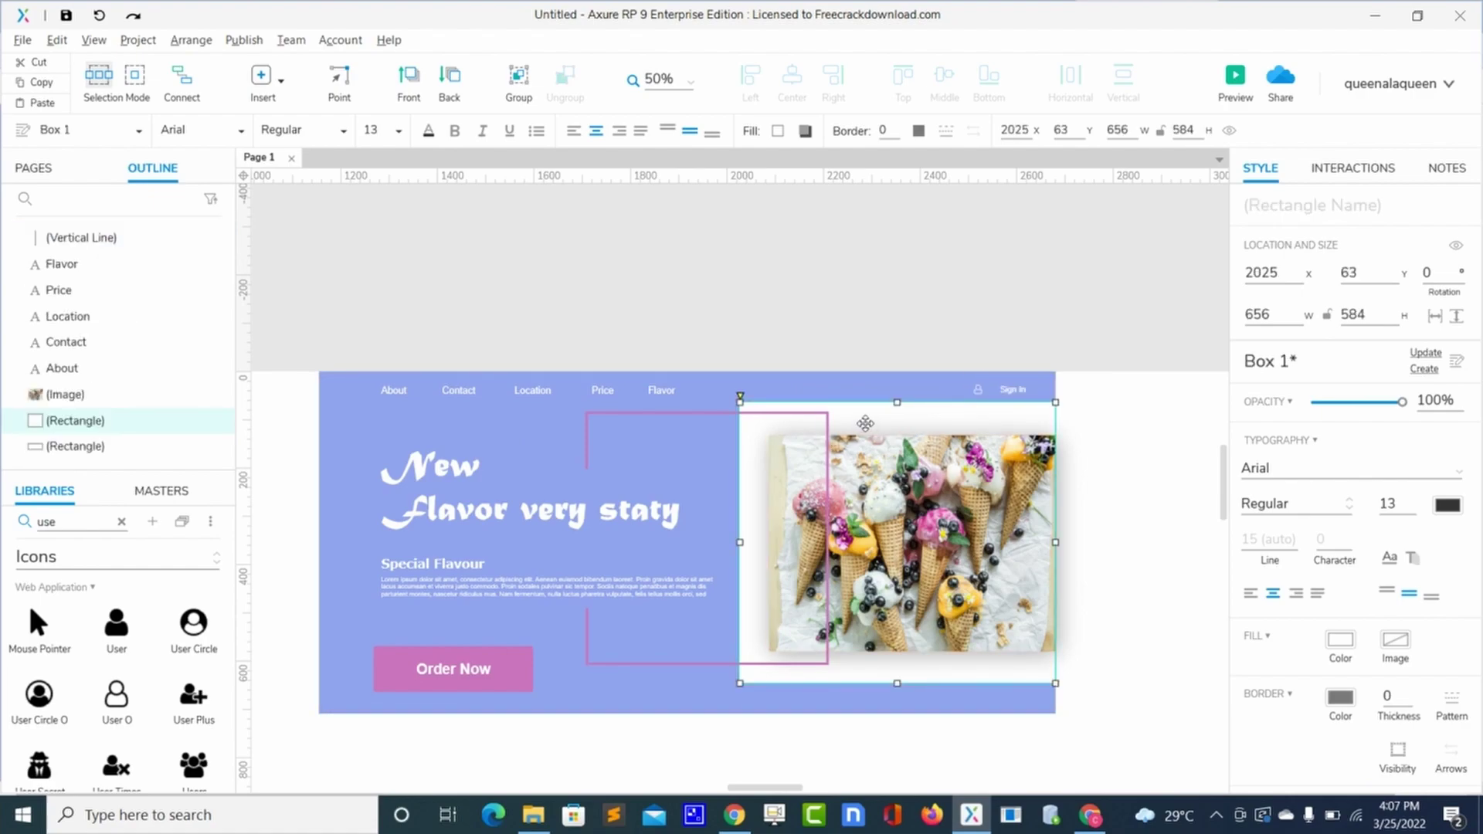
scroll(865, 423, "up", 2)
scroll(927, 421, "right", 2)
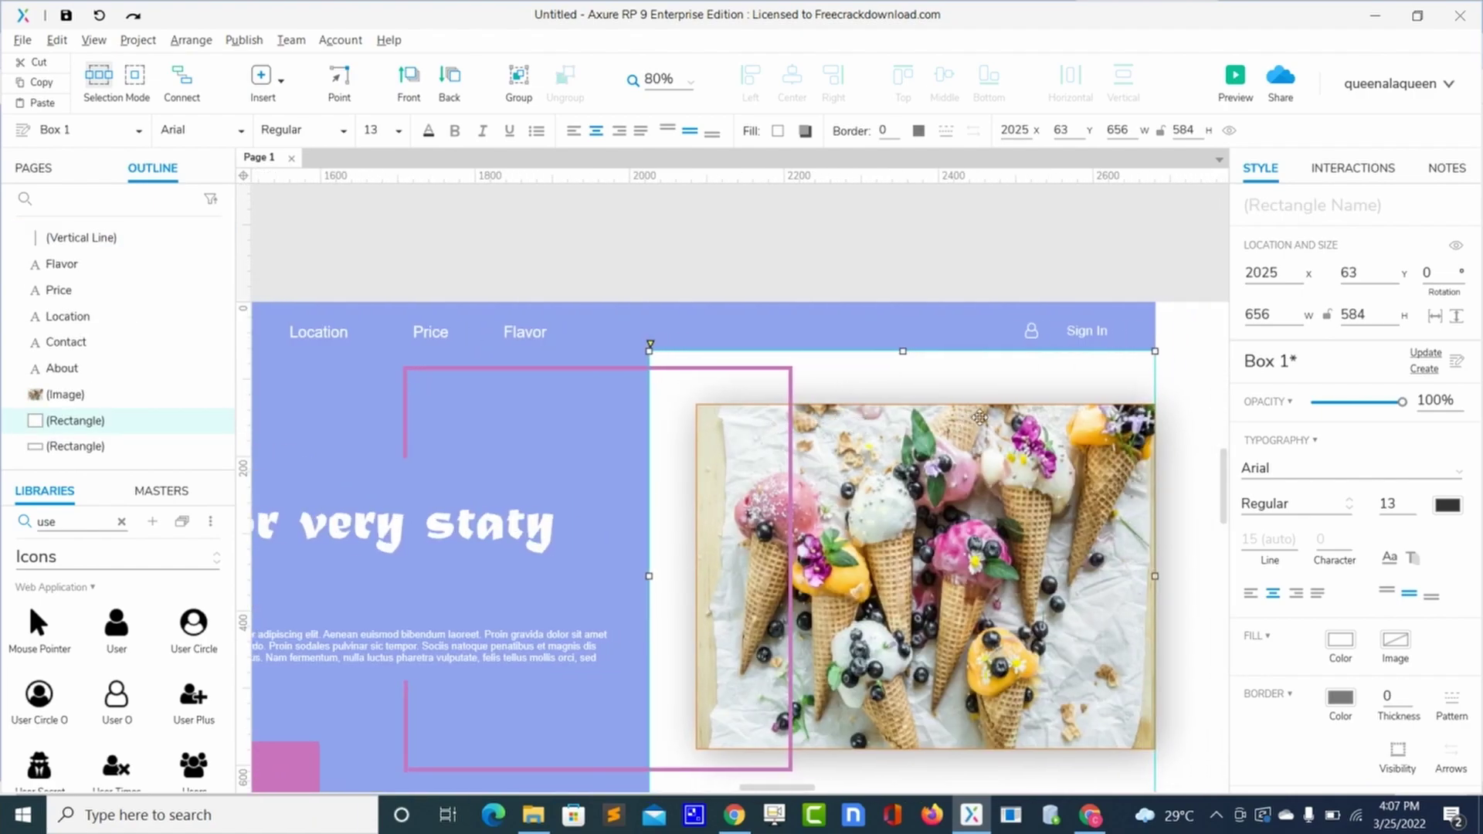
Step: Move the icon to x 2539 against Sign In and reload the Chrome preview
left_click(1032, 332)
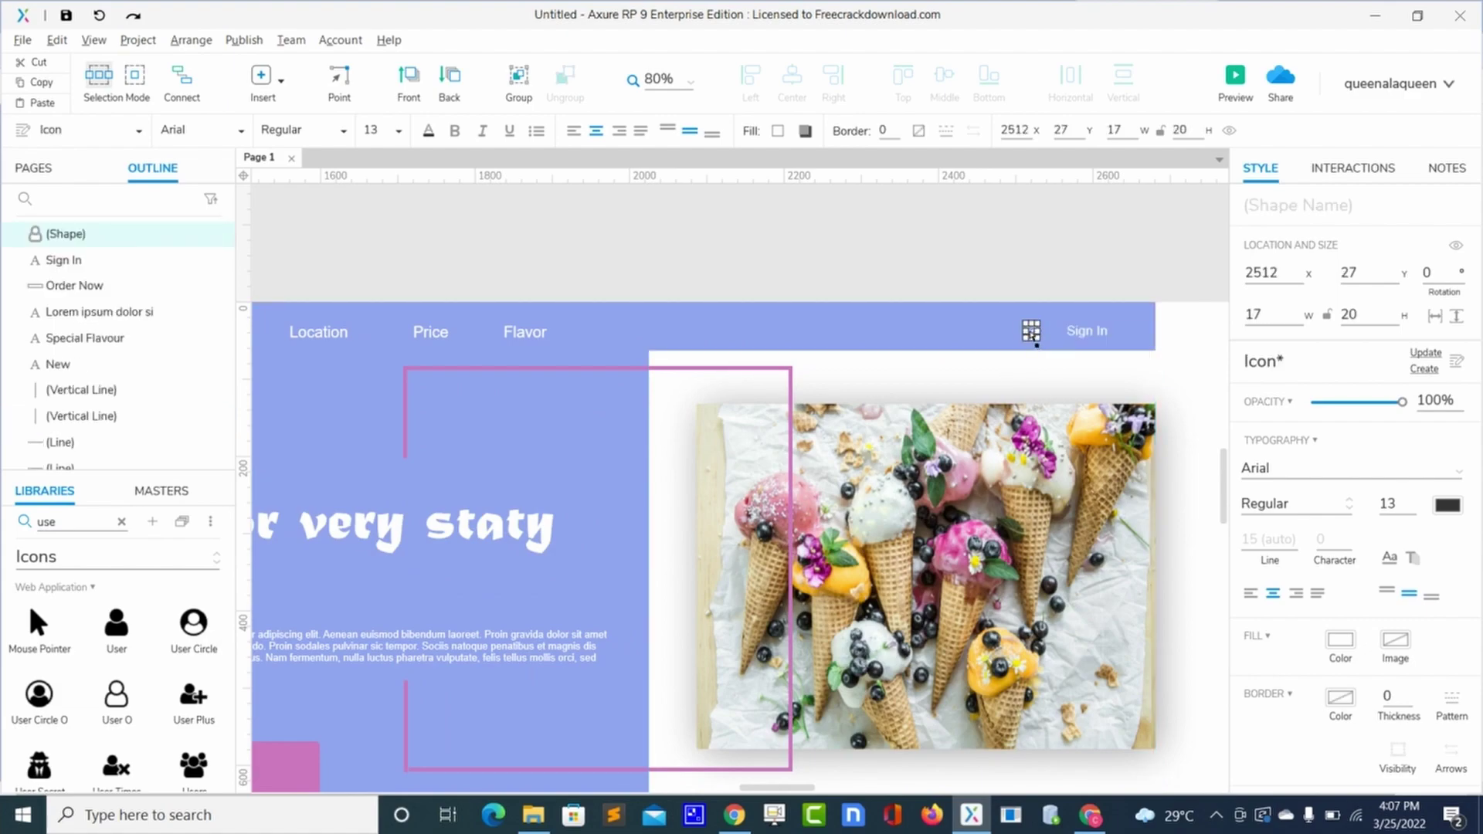
left_click_drag(1035, 343, 1053, 335)
left_click(973, 324)
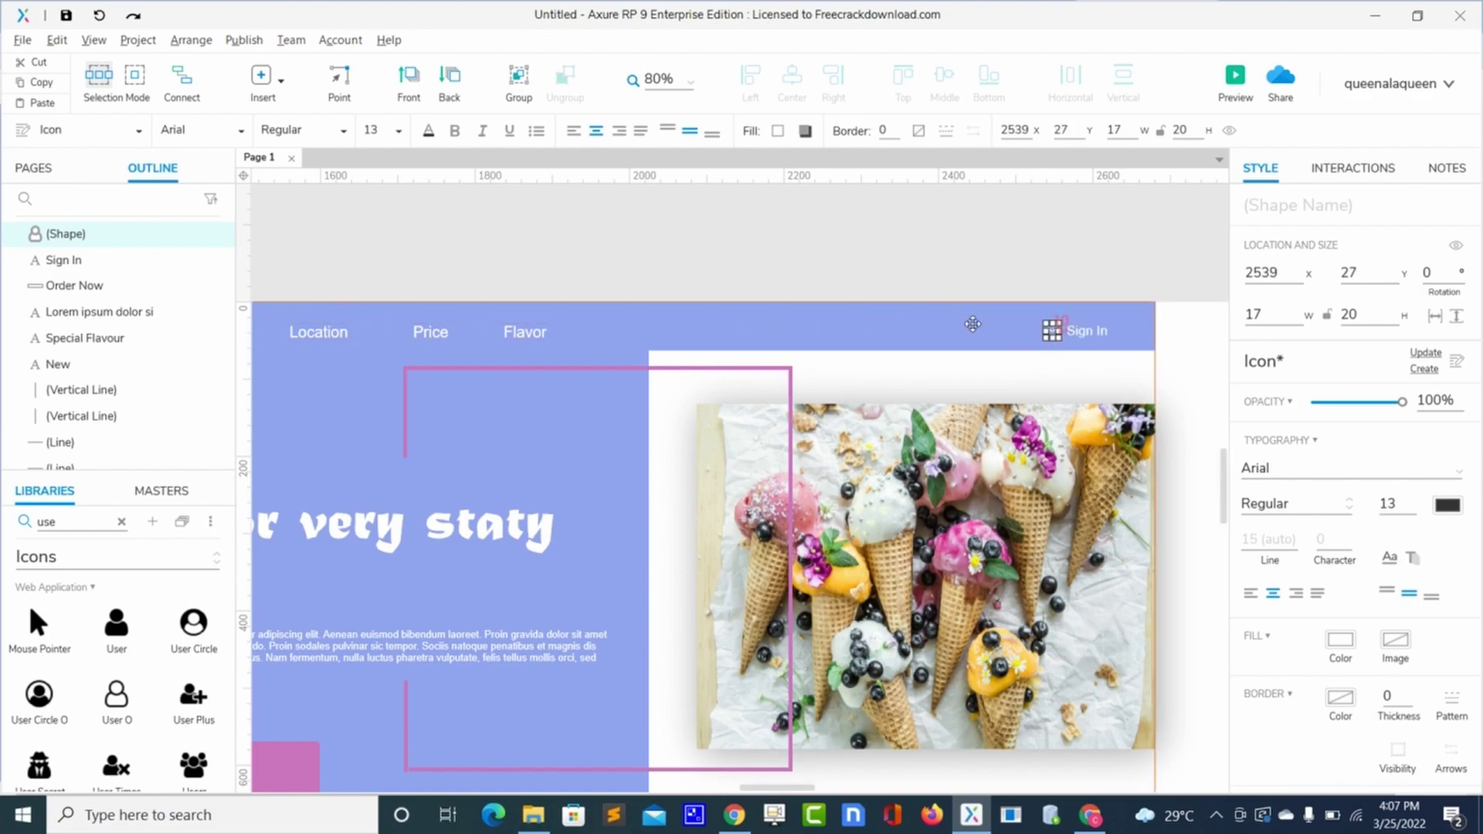
scroll(899, 324, "down", 2)
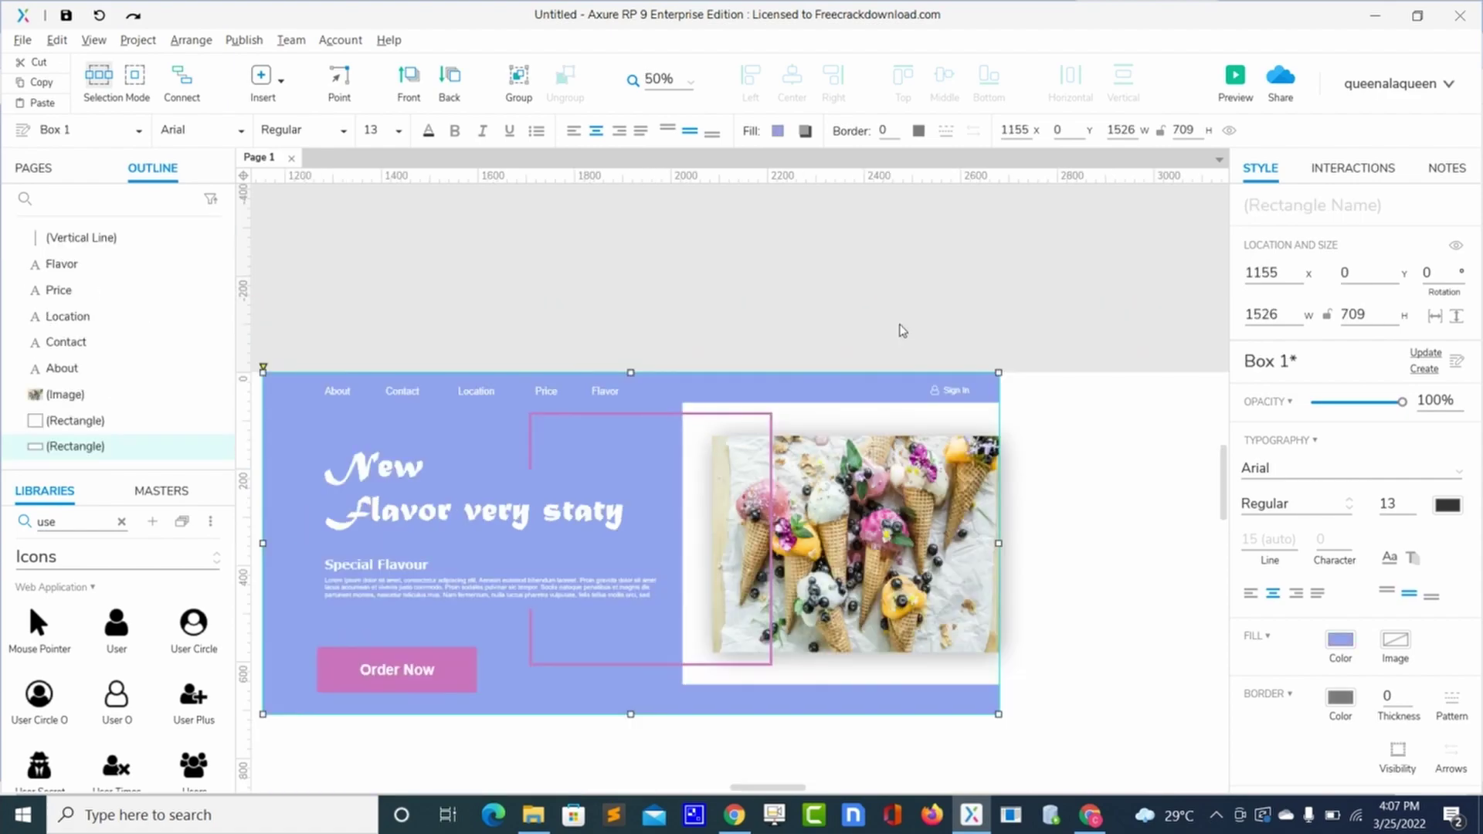
scroll(902, 329, "left", 1)
key("ctrl+period")
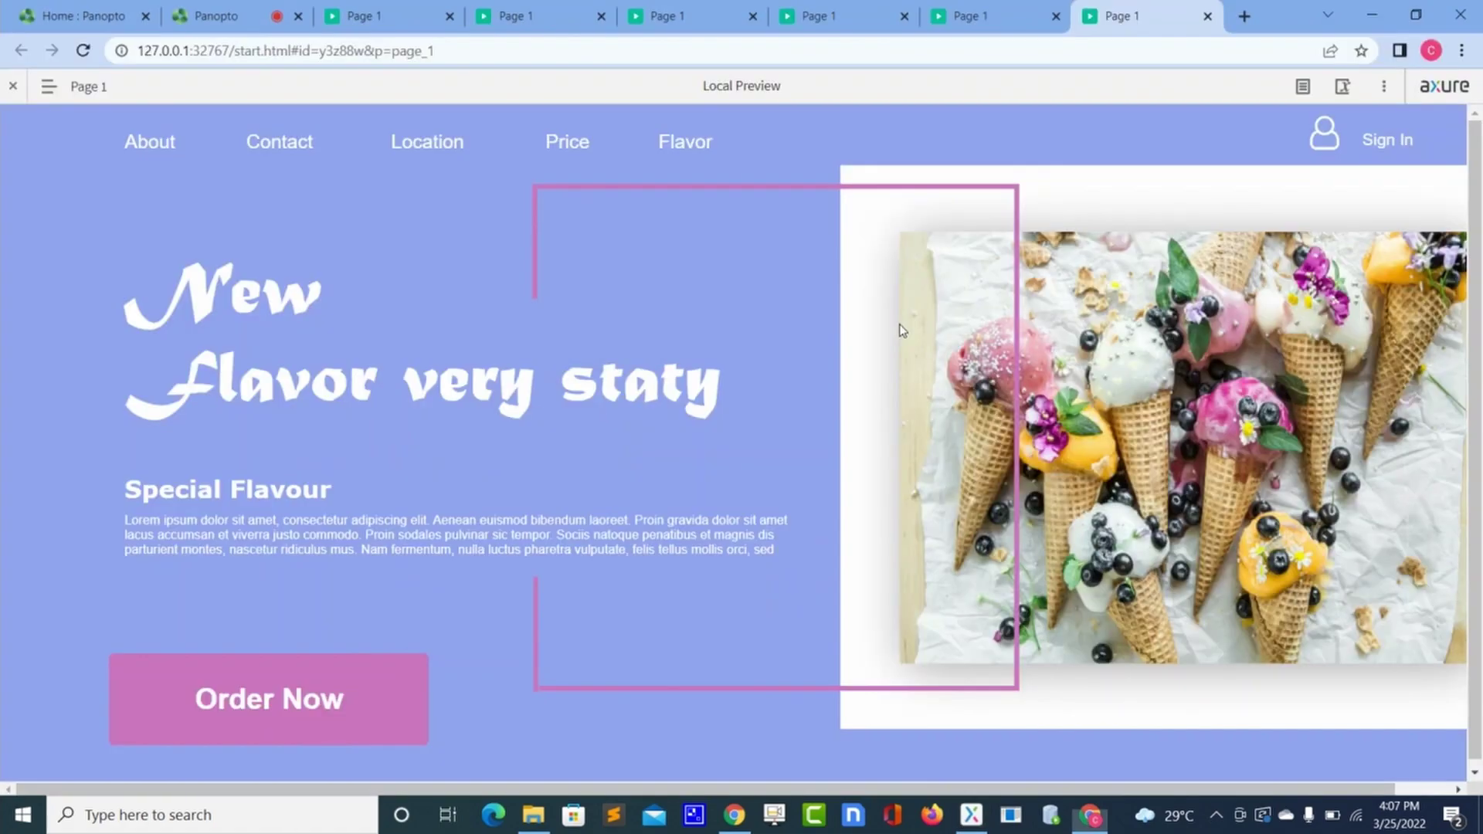
left_click(83, 51)
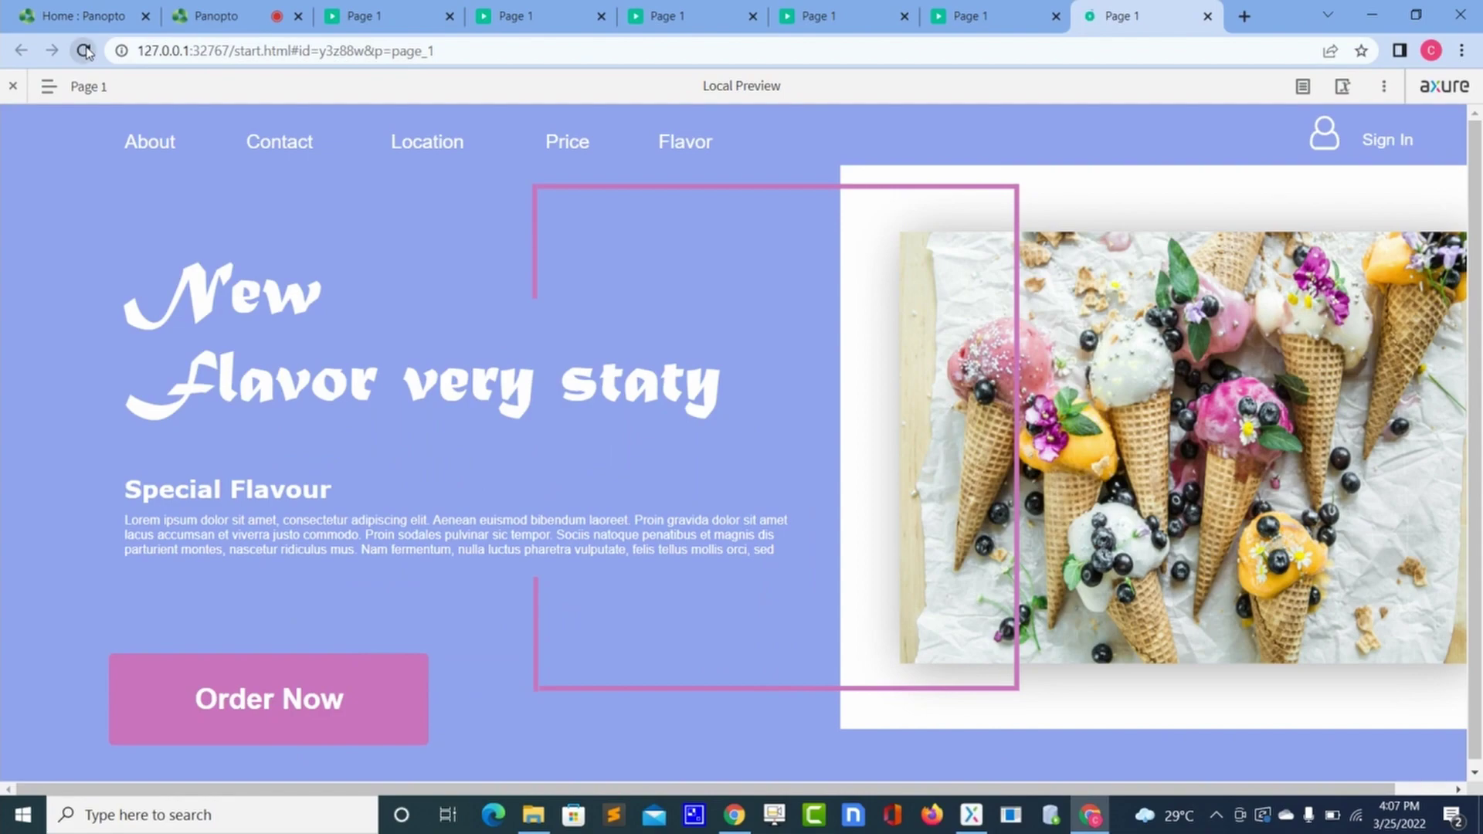